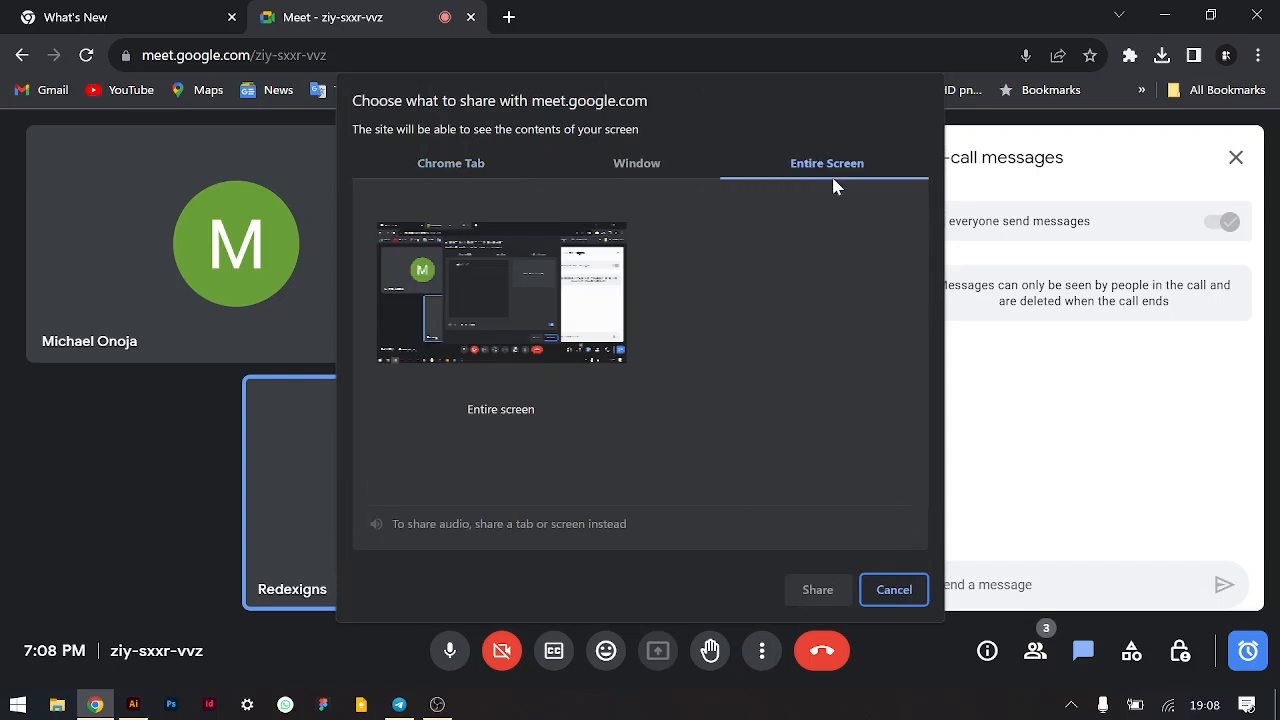
- Share the entire screen in the Google Meet call and switch to the Practise 3 document in Illustrator
left_click(504, 290)
left_click(816, 590)
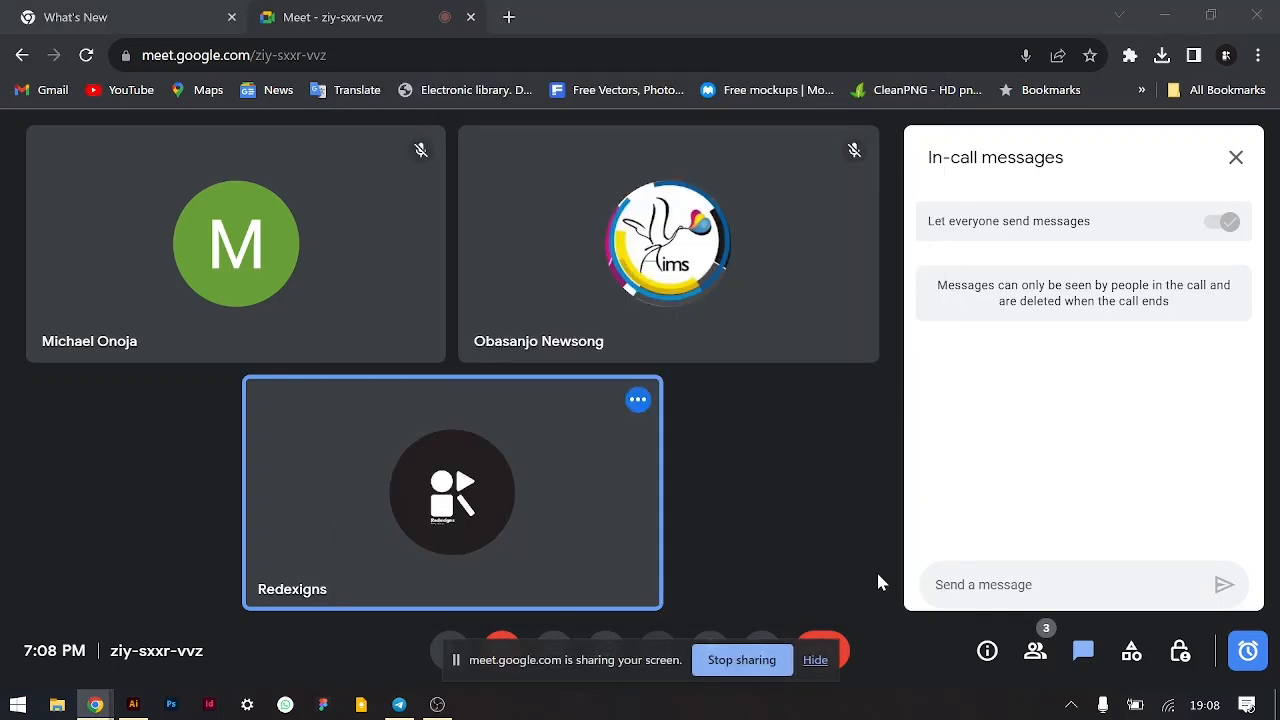
mouse_move(451, 489)
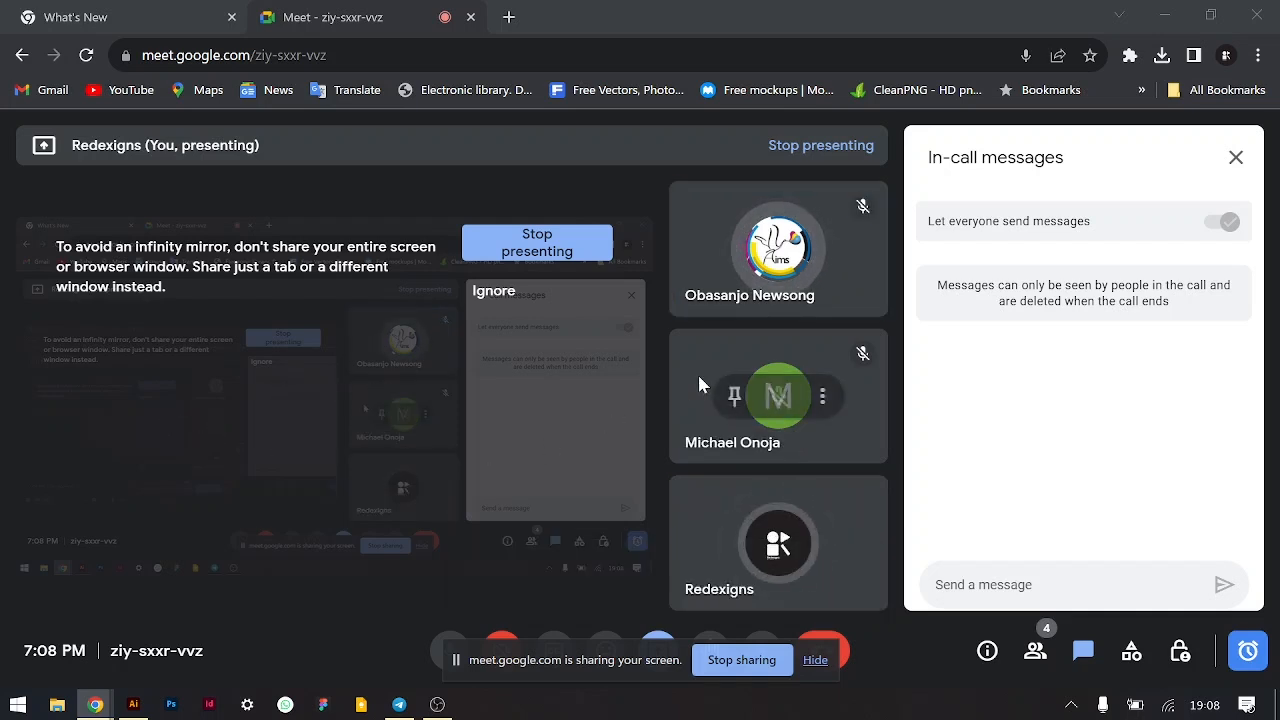
left_click(1164, 15)
left_click(549, 469)
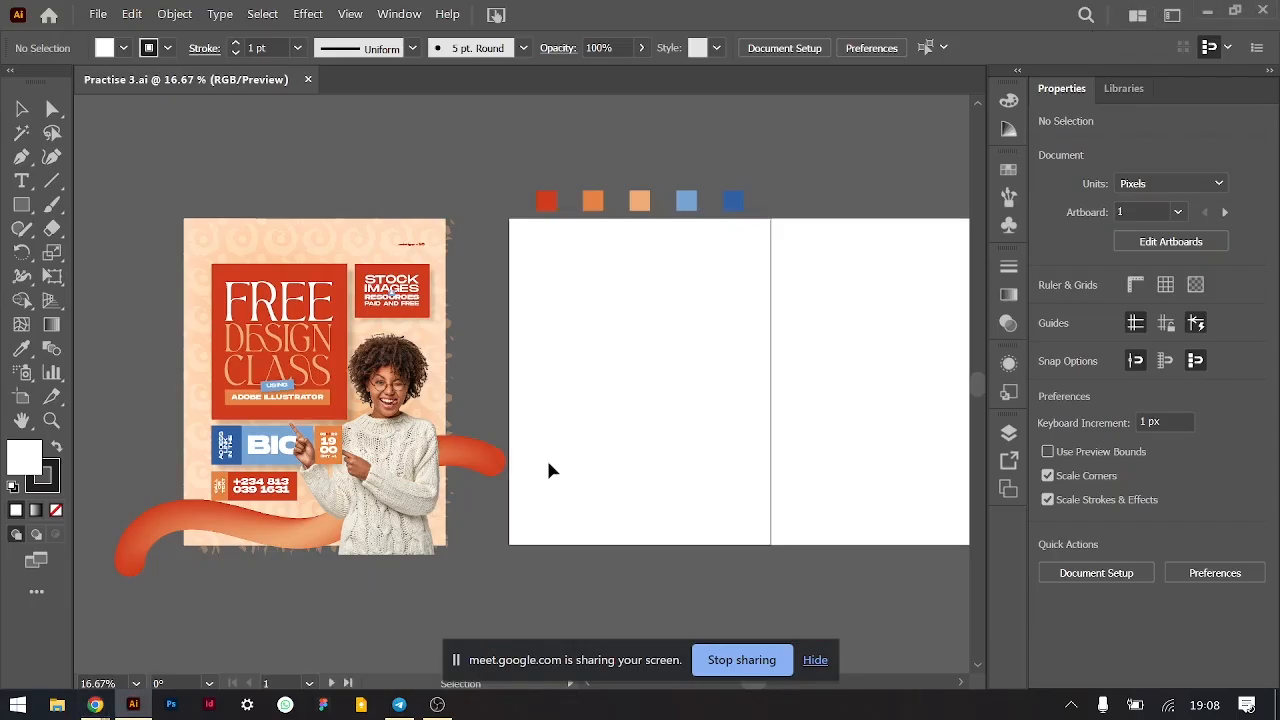
- Examine the finished flyer, the row of colour palette squares and the blank artboards beside it
key("ctrl+equal")
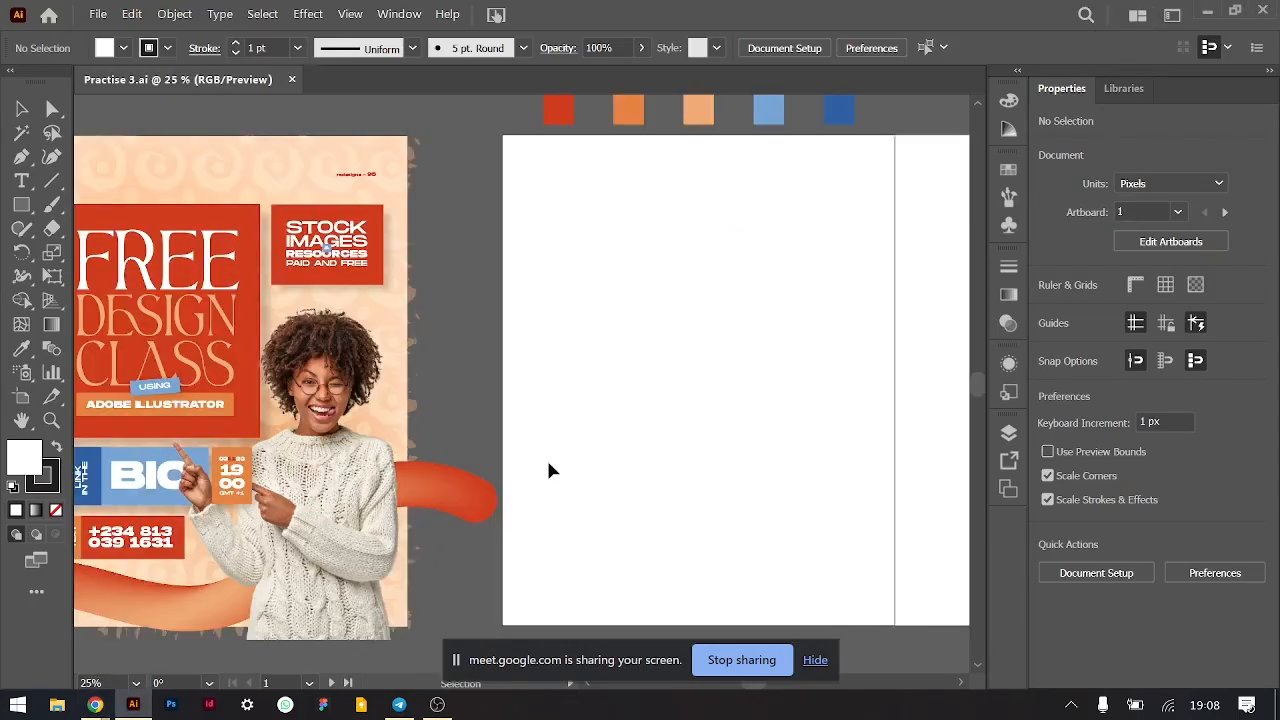
scroll(549, 470, "left", 3)
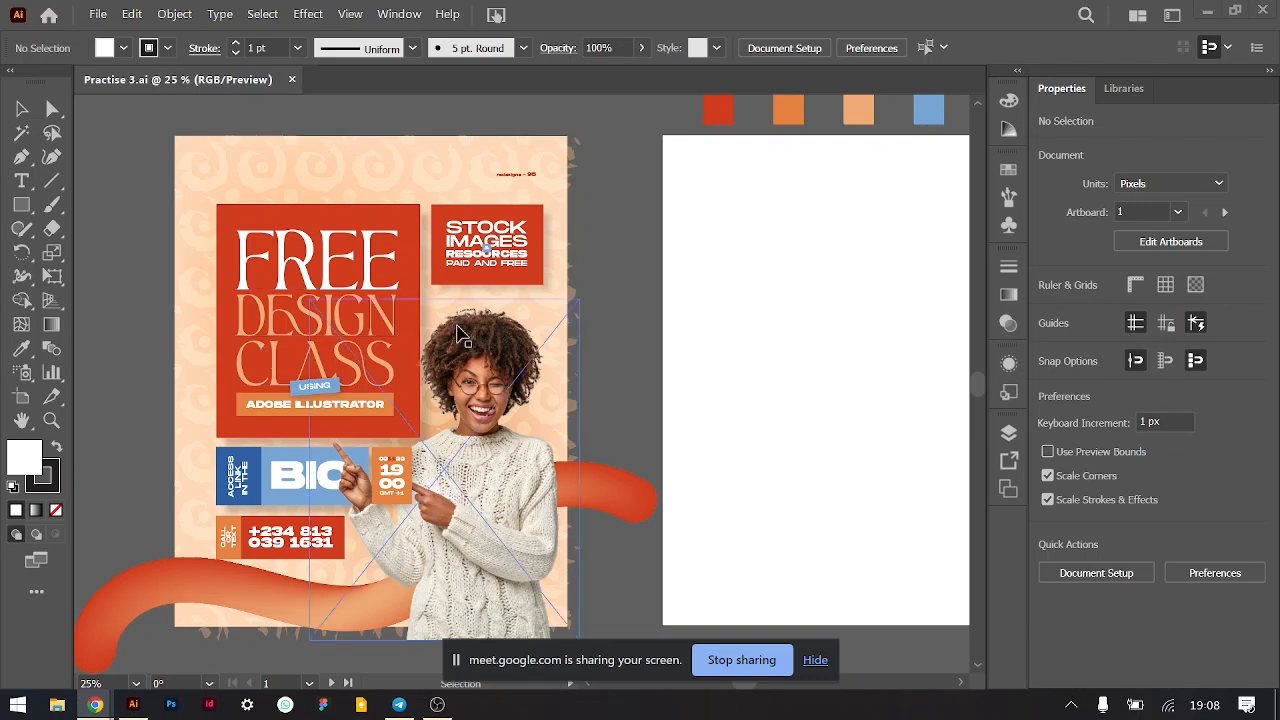
scroll(460, 335, "right", 1)
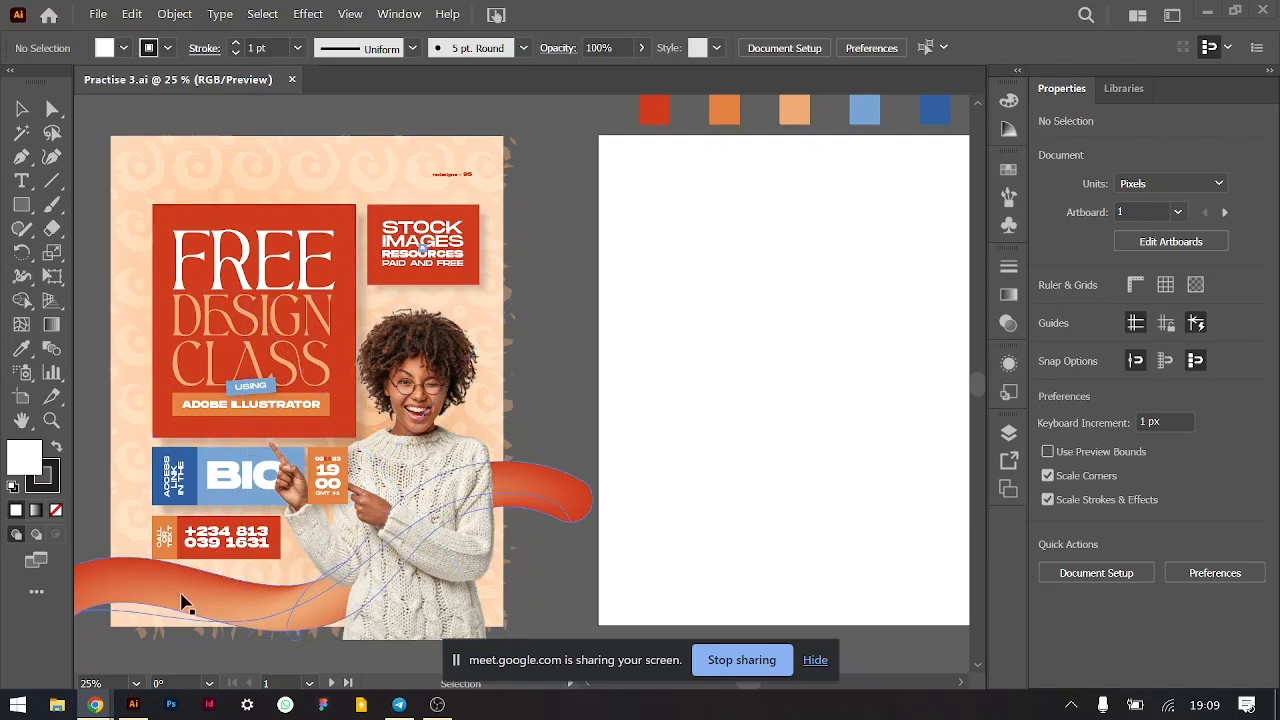
scroll(388, 360, "up", 1)
scroll(388, 358, "right", 2)
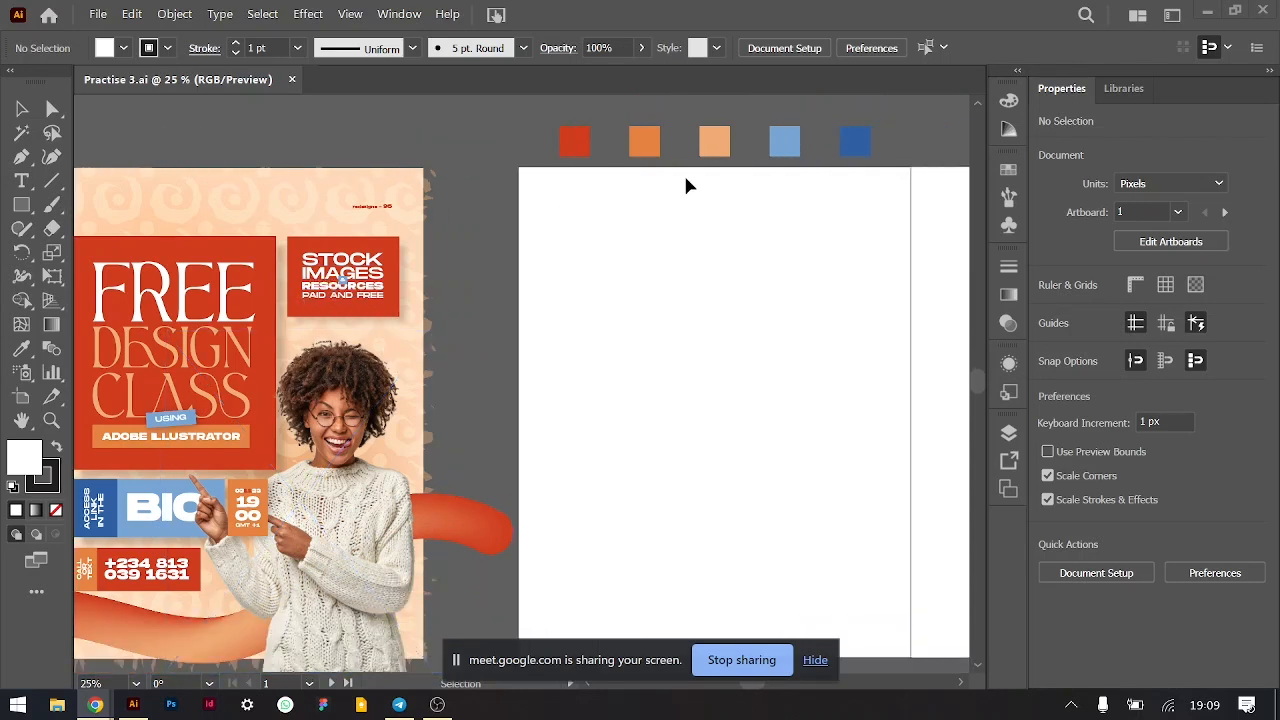
left_click_drag(535, 113, 886, 155)
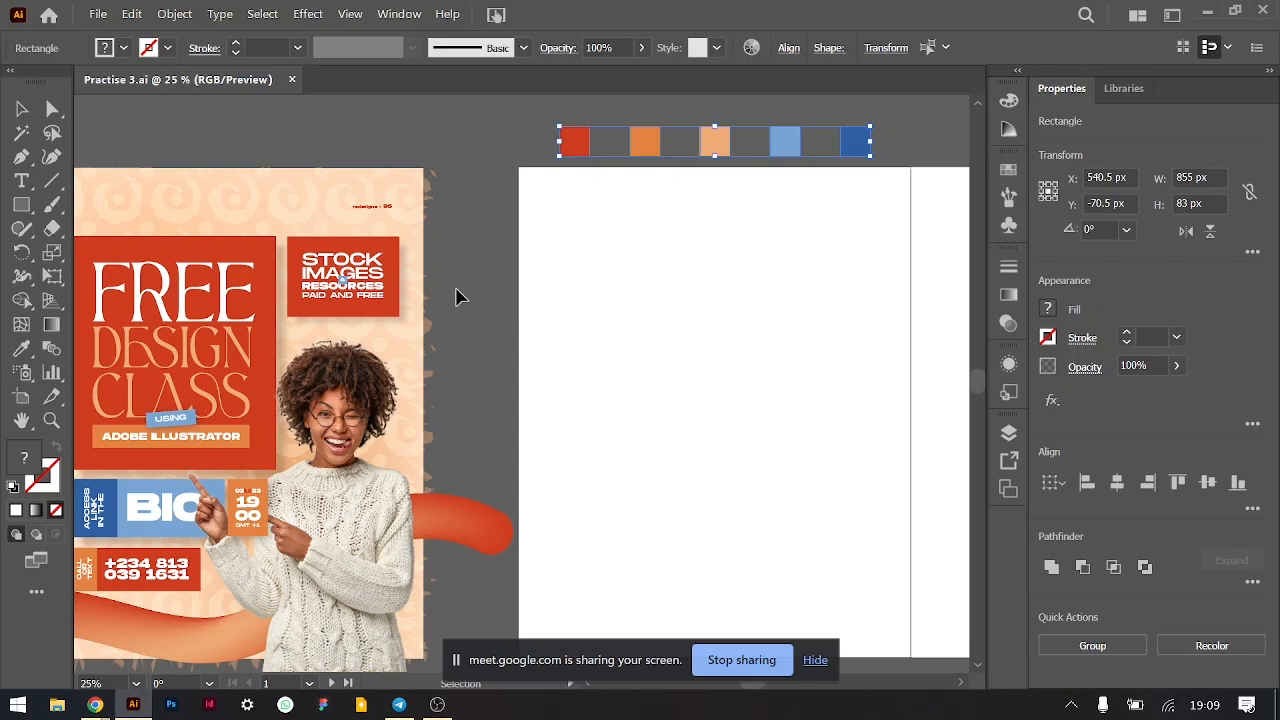
key("ctrl+minus")
scroll(477, 431, "down", 5)
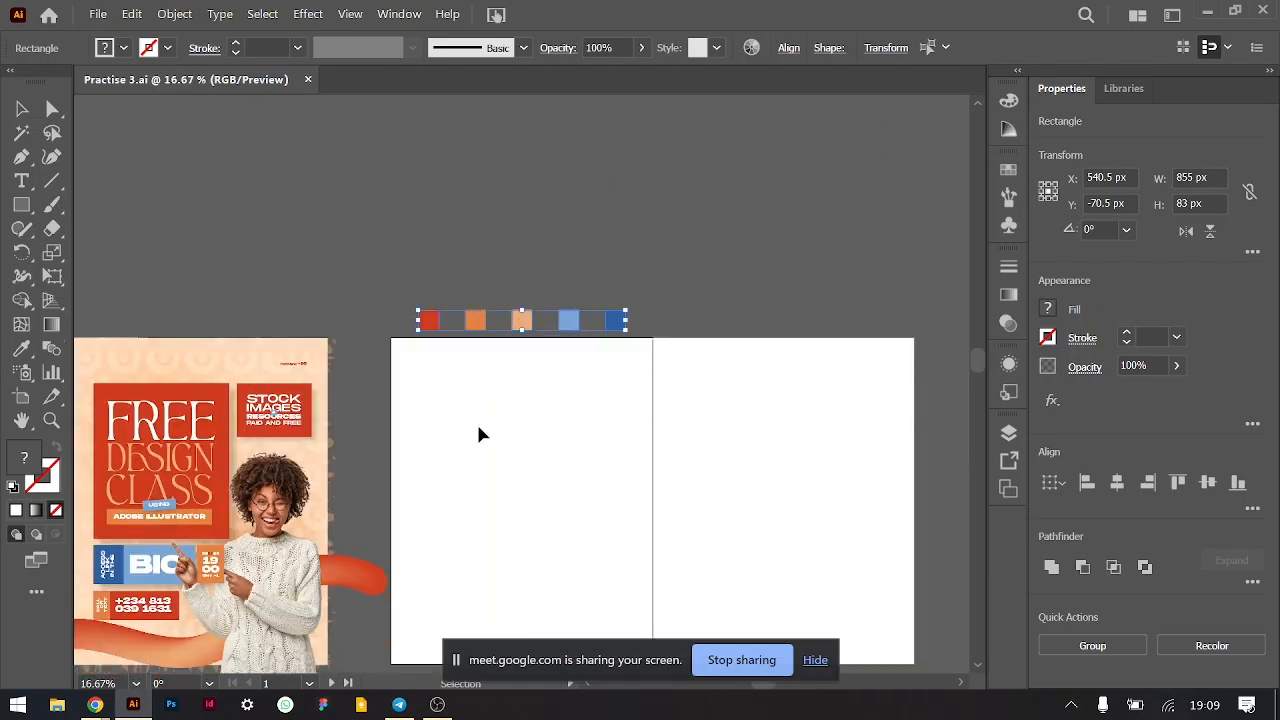
scroll(477, 431, "left", 1)
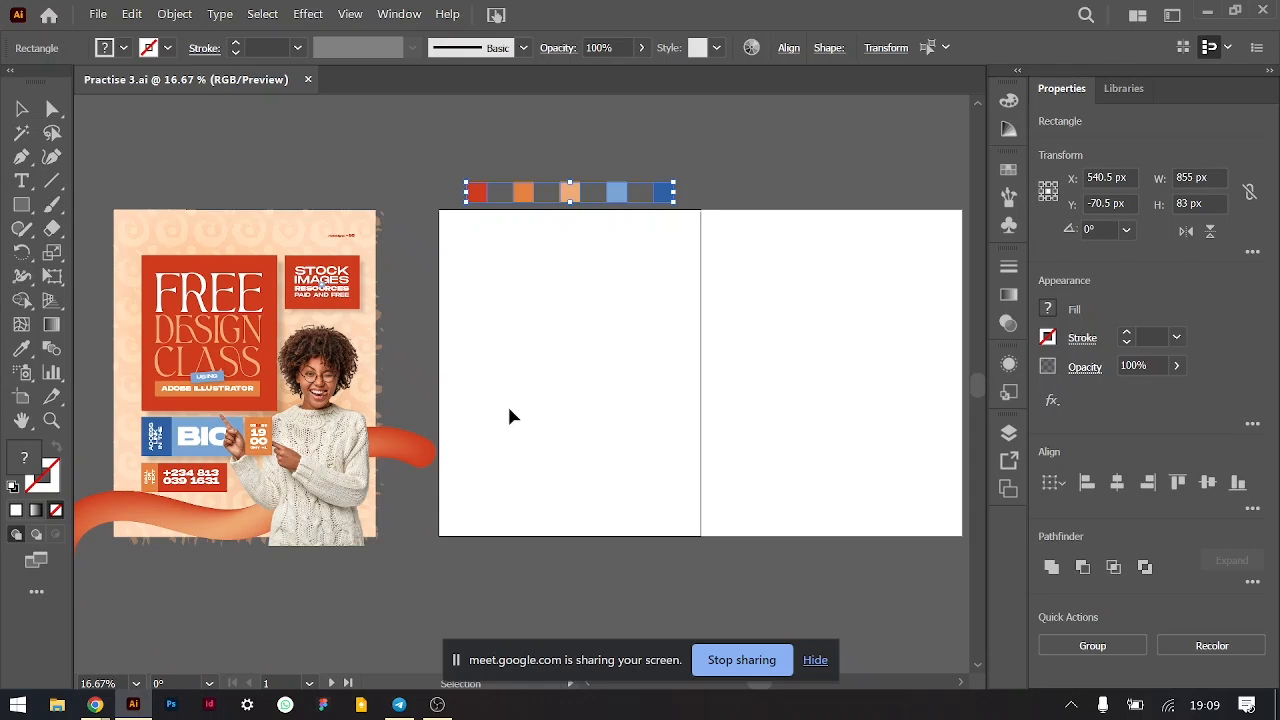
key("ctrl+plus")
scroll(652, 443, "down", 4)
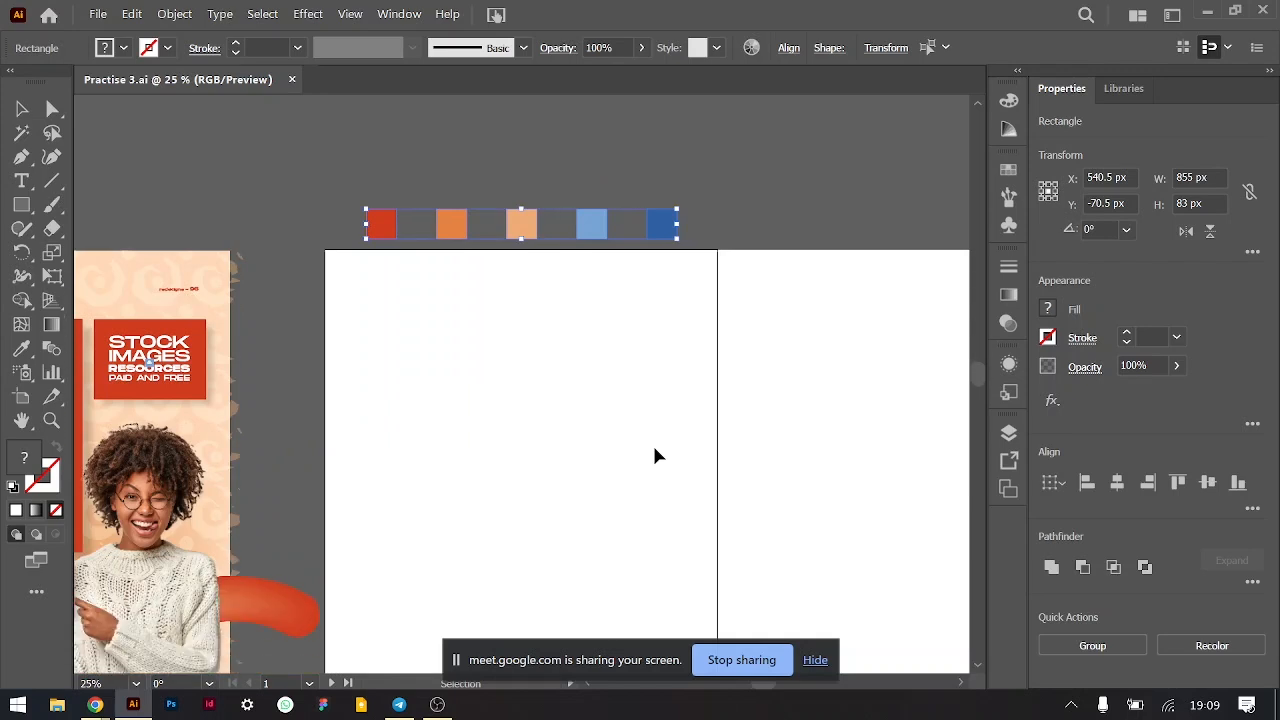
scroll(655, 455, "down", 2)
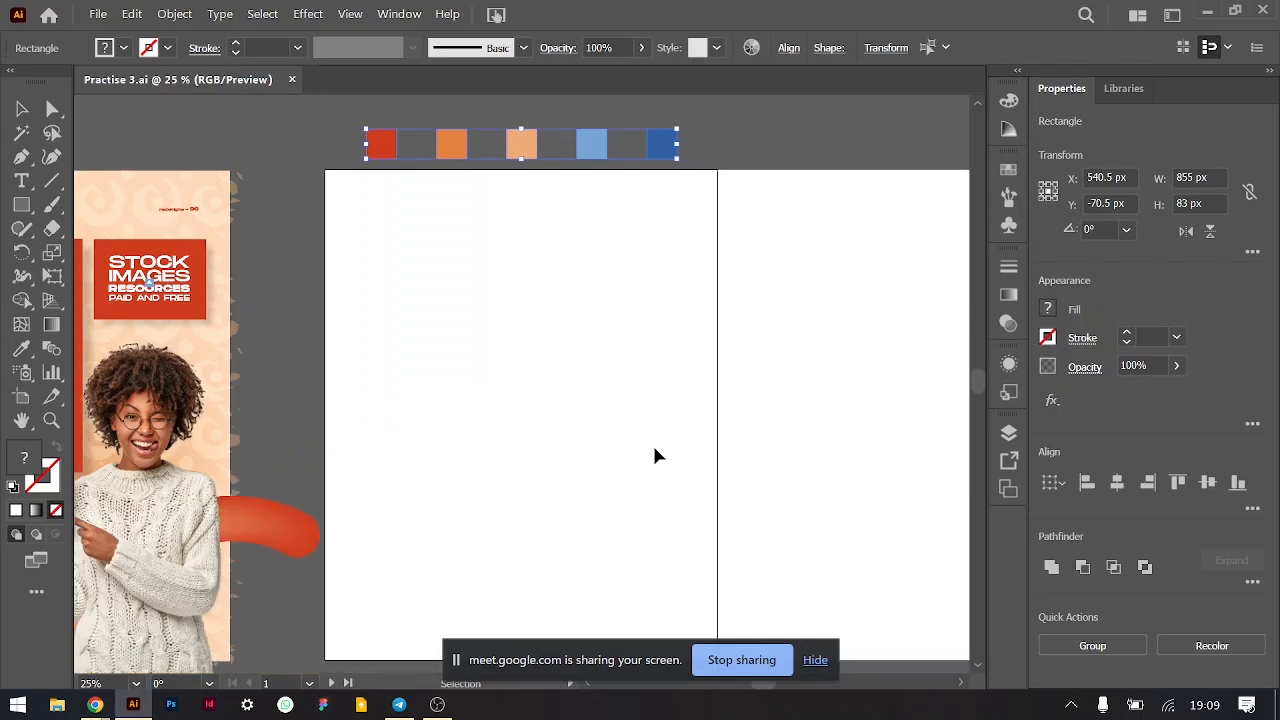
left_click(399, 180)
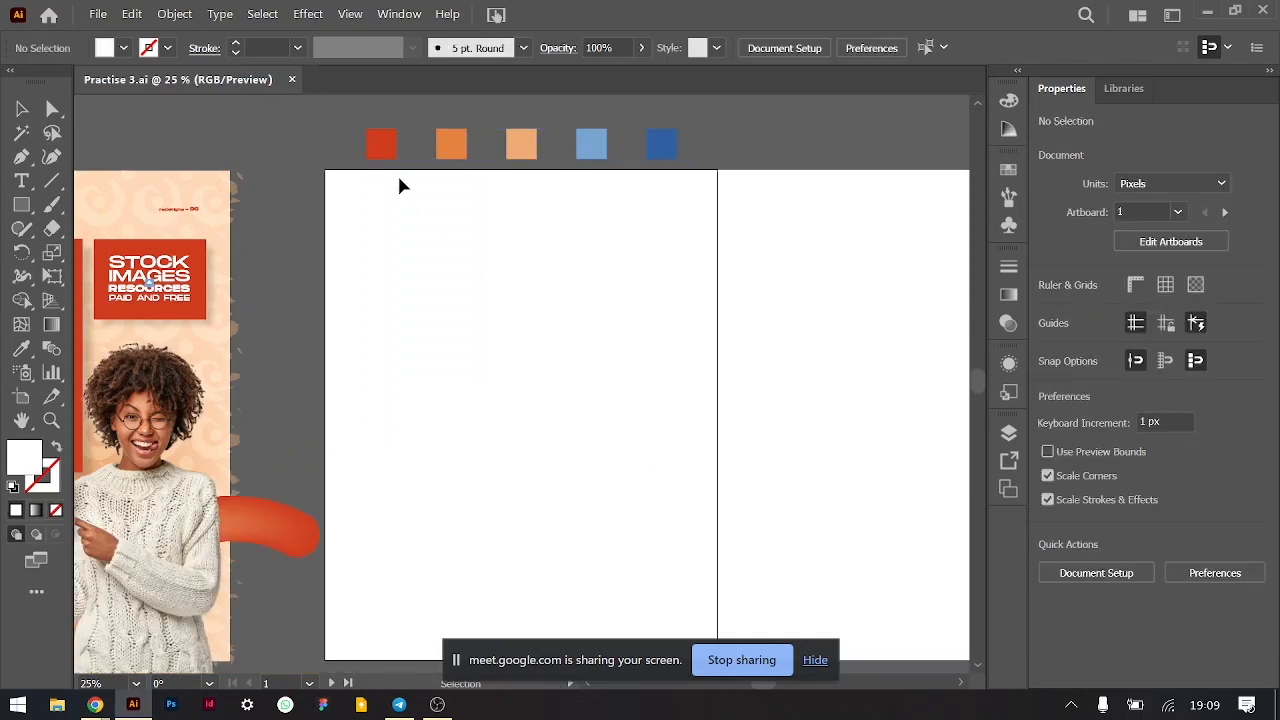
key("ctrl+minus")
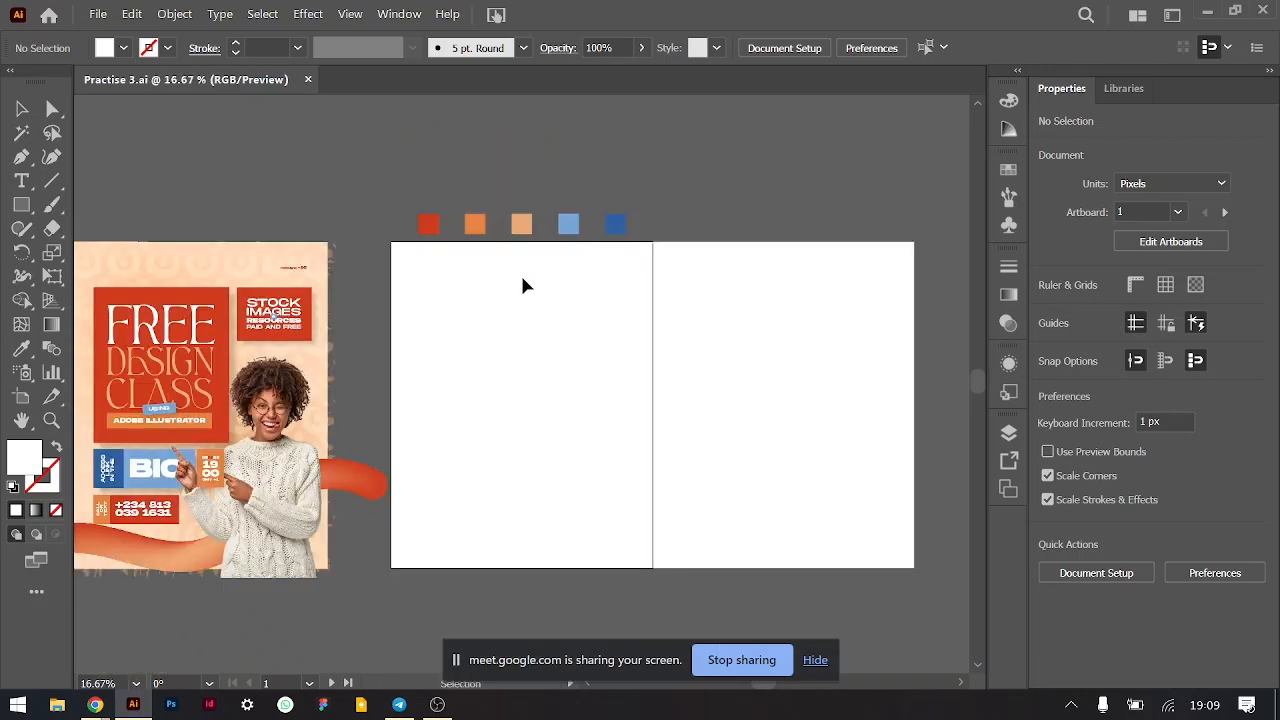
left_click(678, 283)
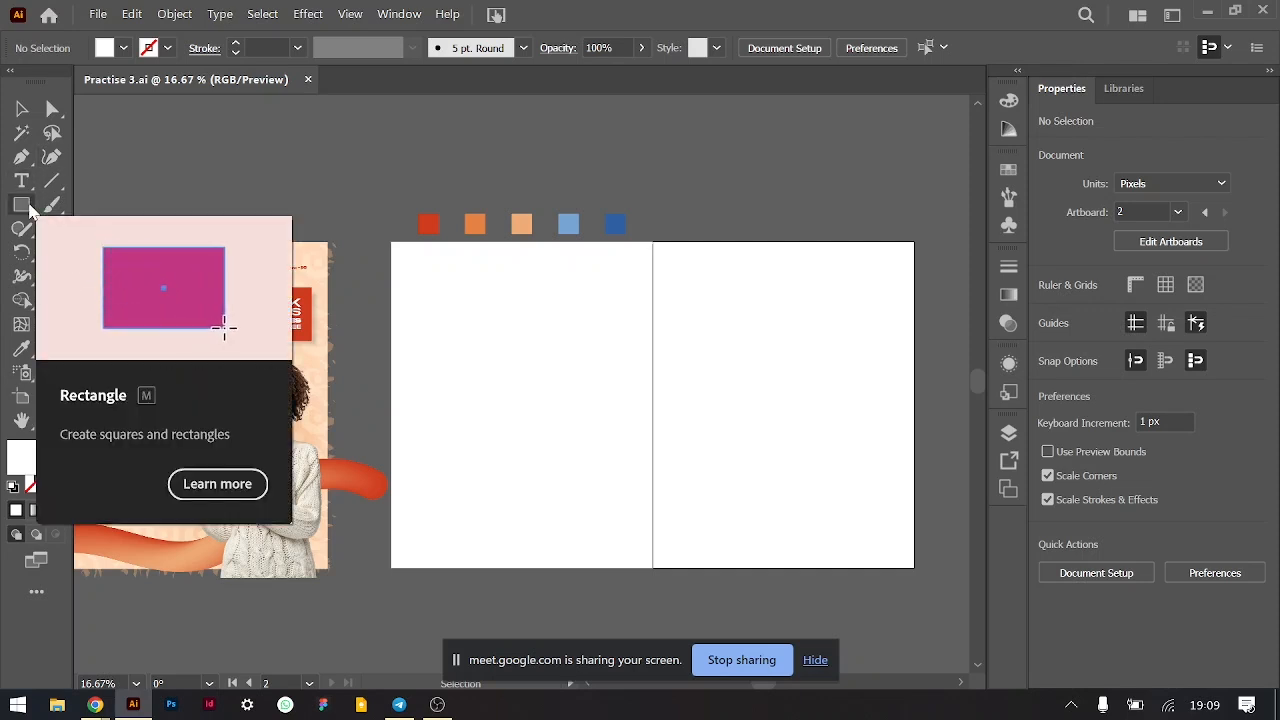
- Copy the red and dark blue palette squares onto the first blank artboard, about 604 px straight below the originals
left_click(435, 232)
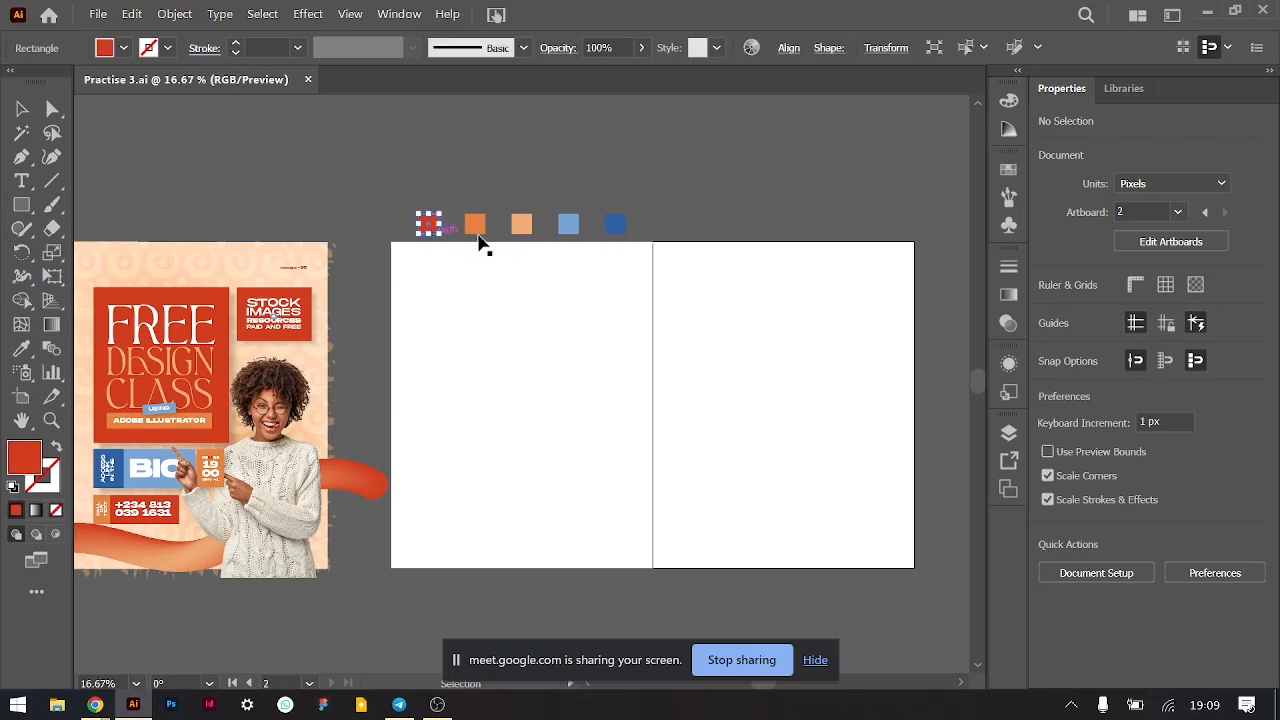
left_click(618, 226, "shift")
left_click_drag(620, 232, 632, 373)
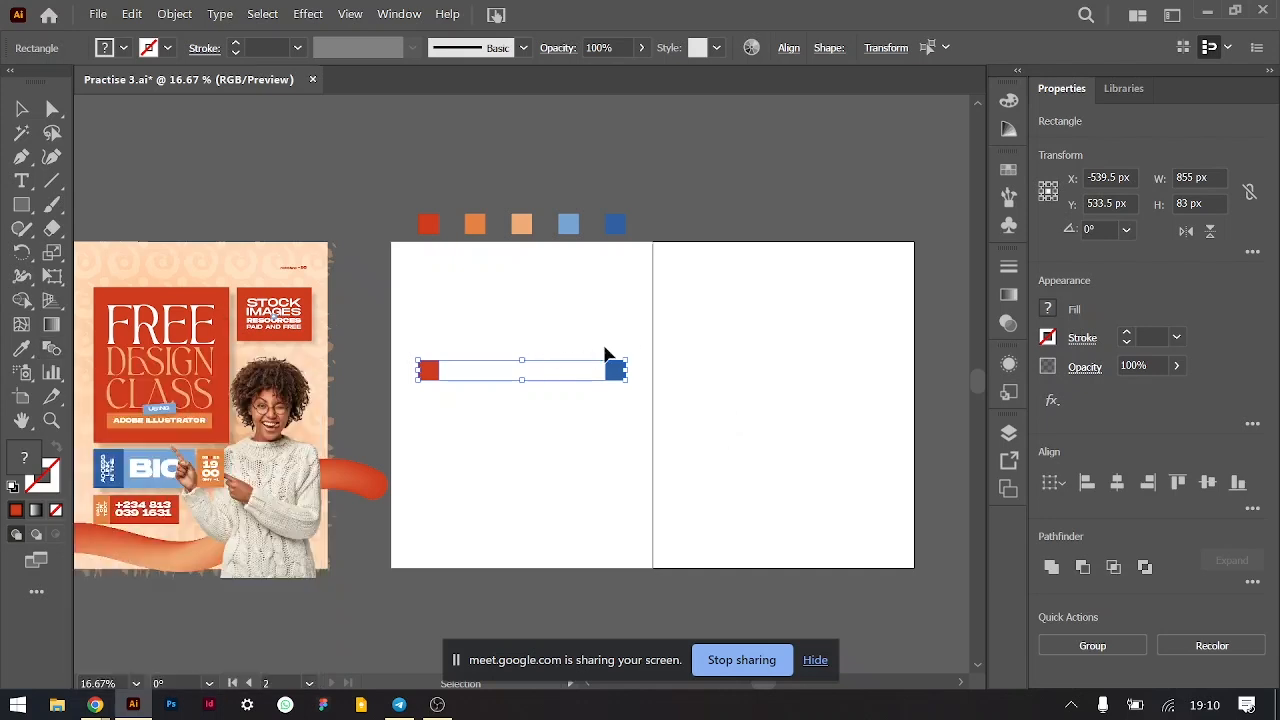
left_click(650, 362)
- Make a blend between the copied red and dark blue squares on the first blank artboard
left_click_drag(417, 338, 637, 396)
left_click(166, 14)
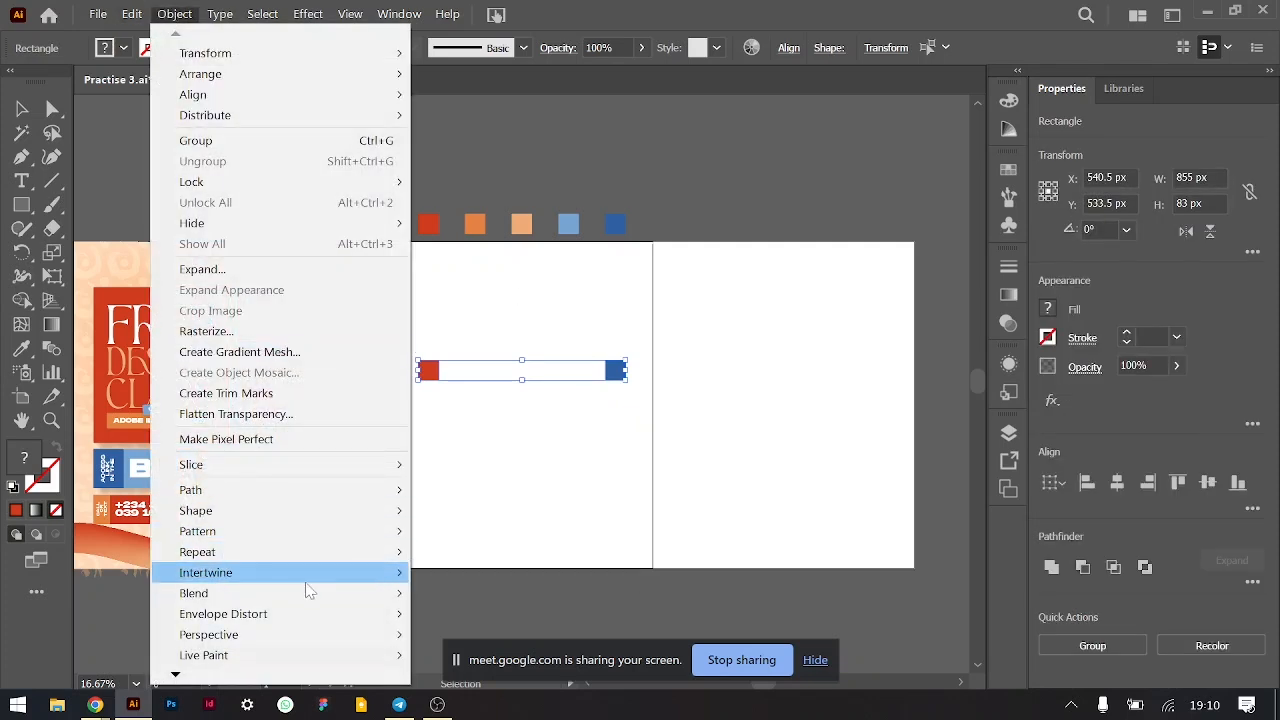
mouse_move(308, 593)
left_click(452, 457)
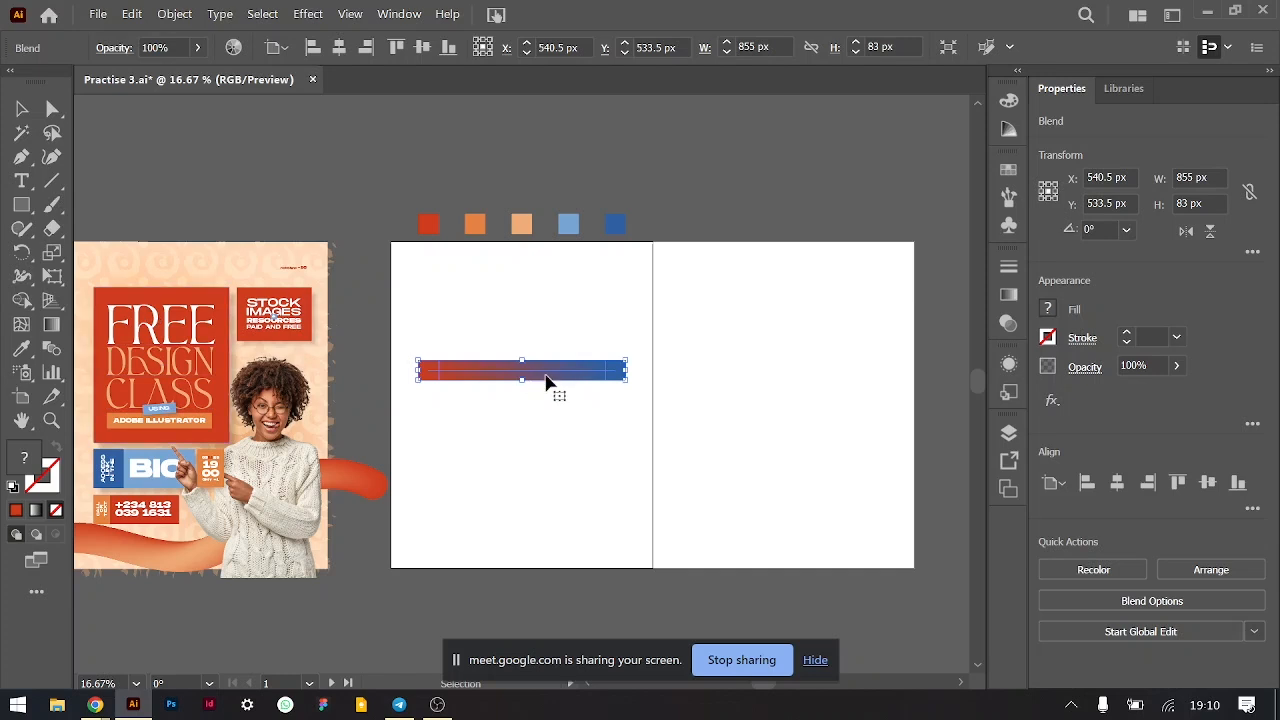
left_click_drag(405, 200, 680, 252)
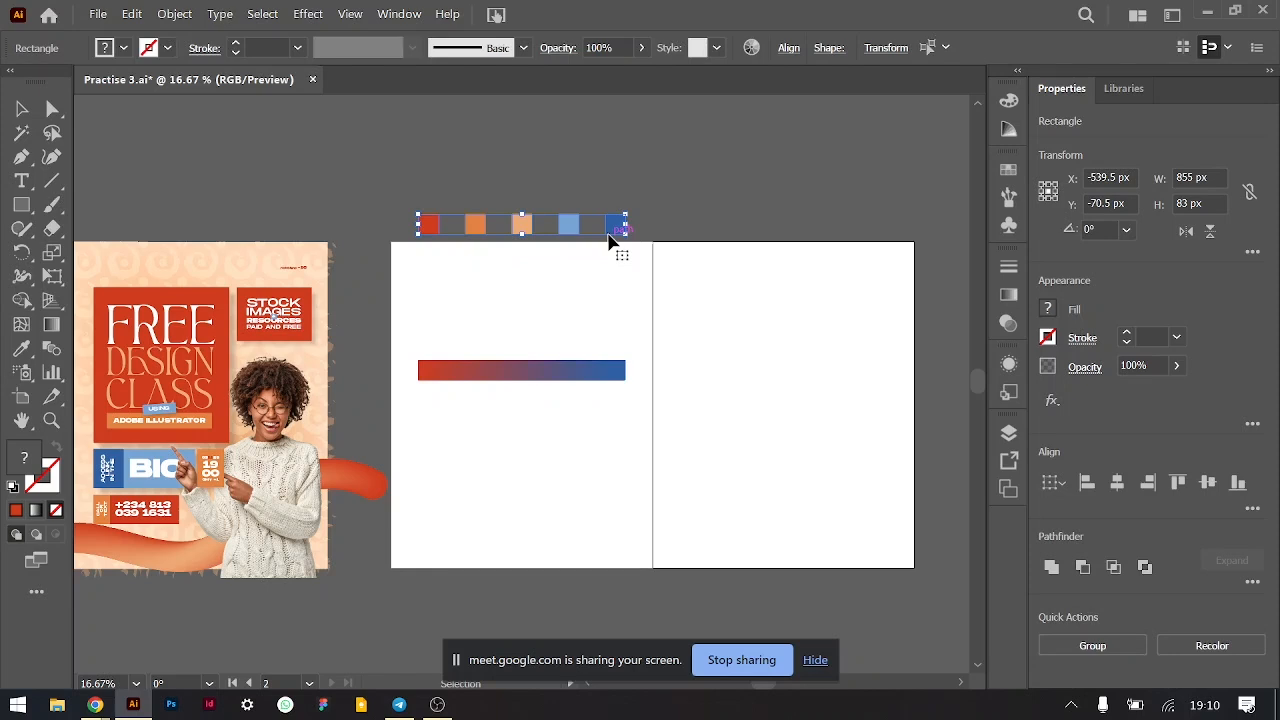
left_click(697, 360)
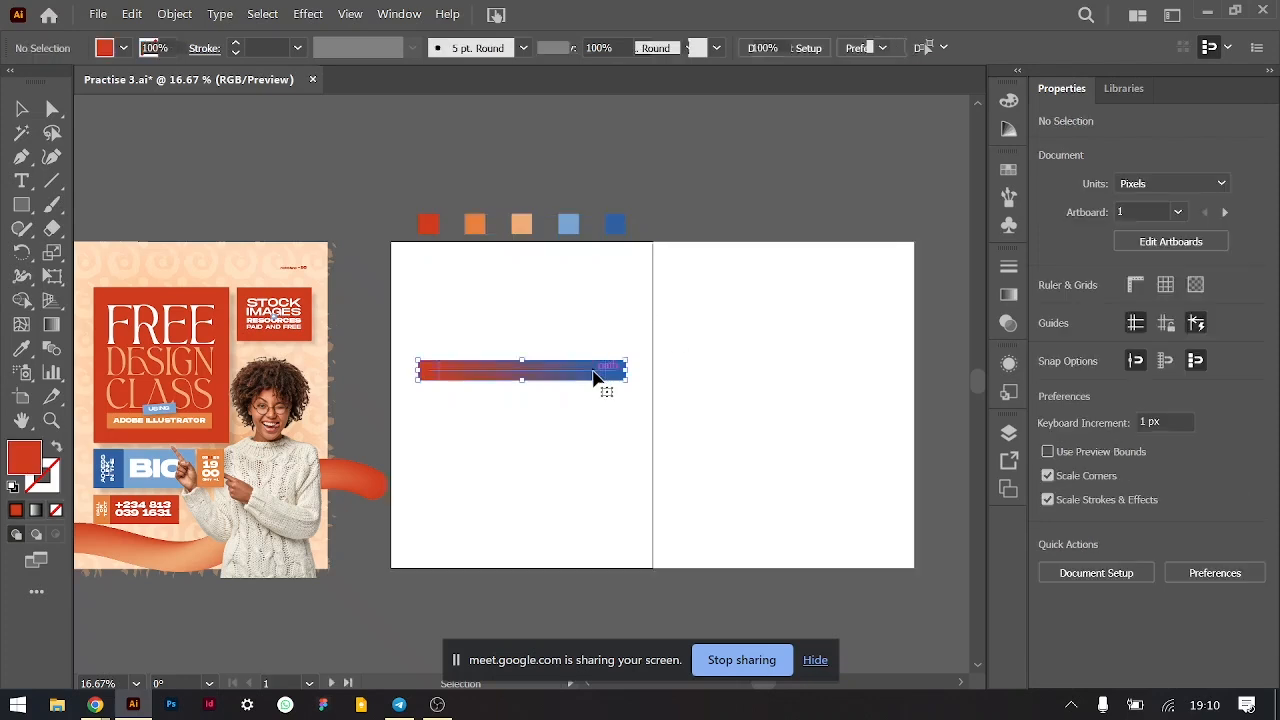
- Change the blend's spacing from Smooth Color to Specified Steps with 3 steps and preview it
left_click(560, 370)
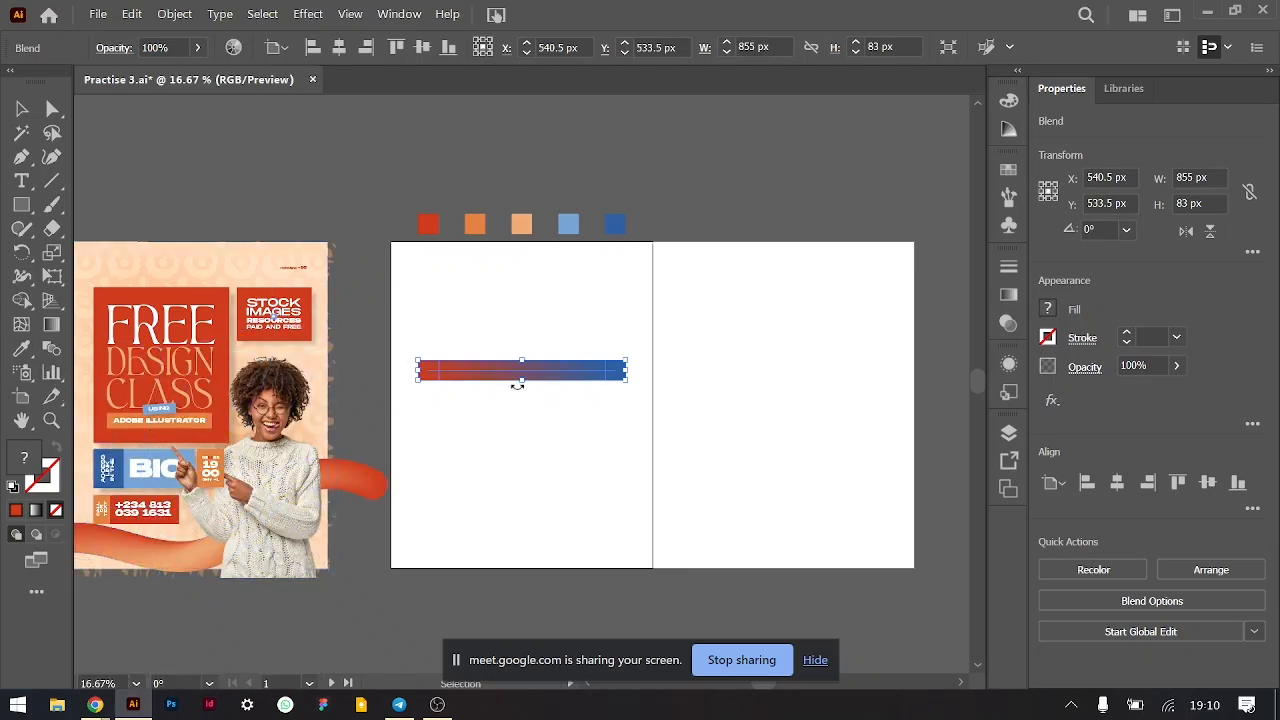
double_click(58, 356)
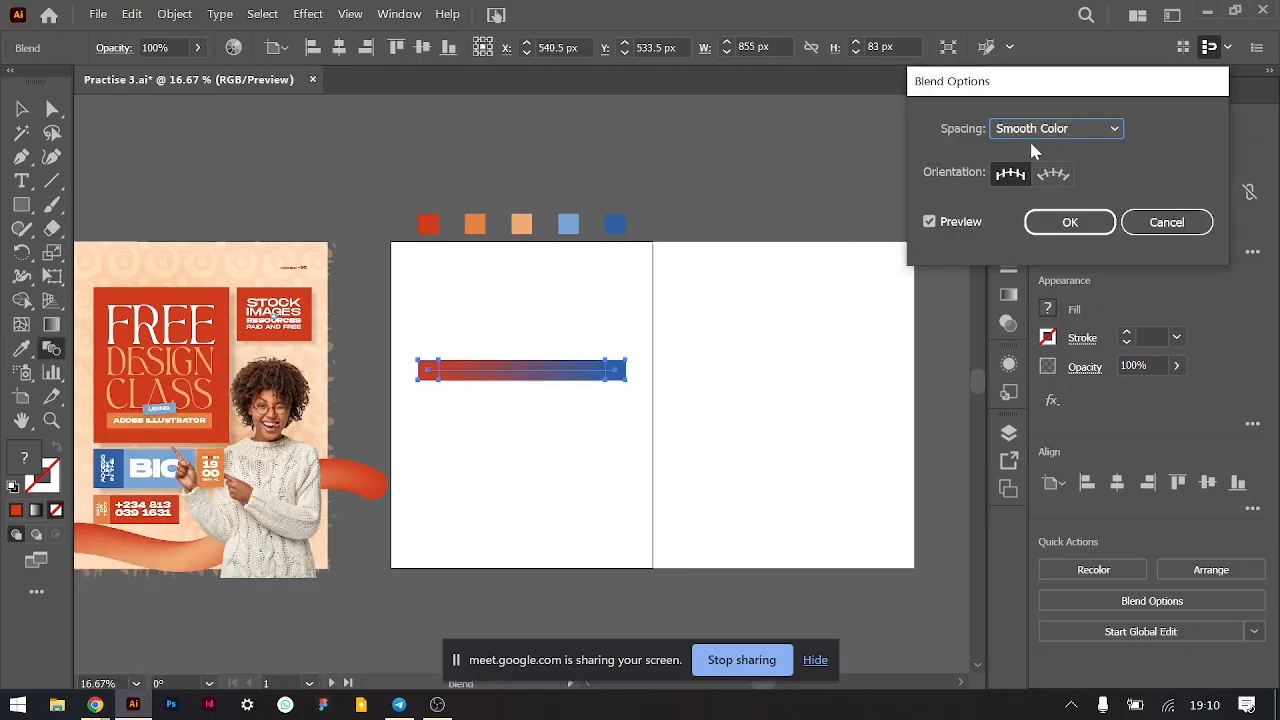
left_click_drag(1052, 92, 641, 154)
left_click(628, 187)
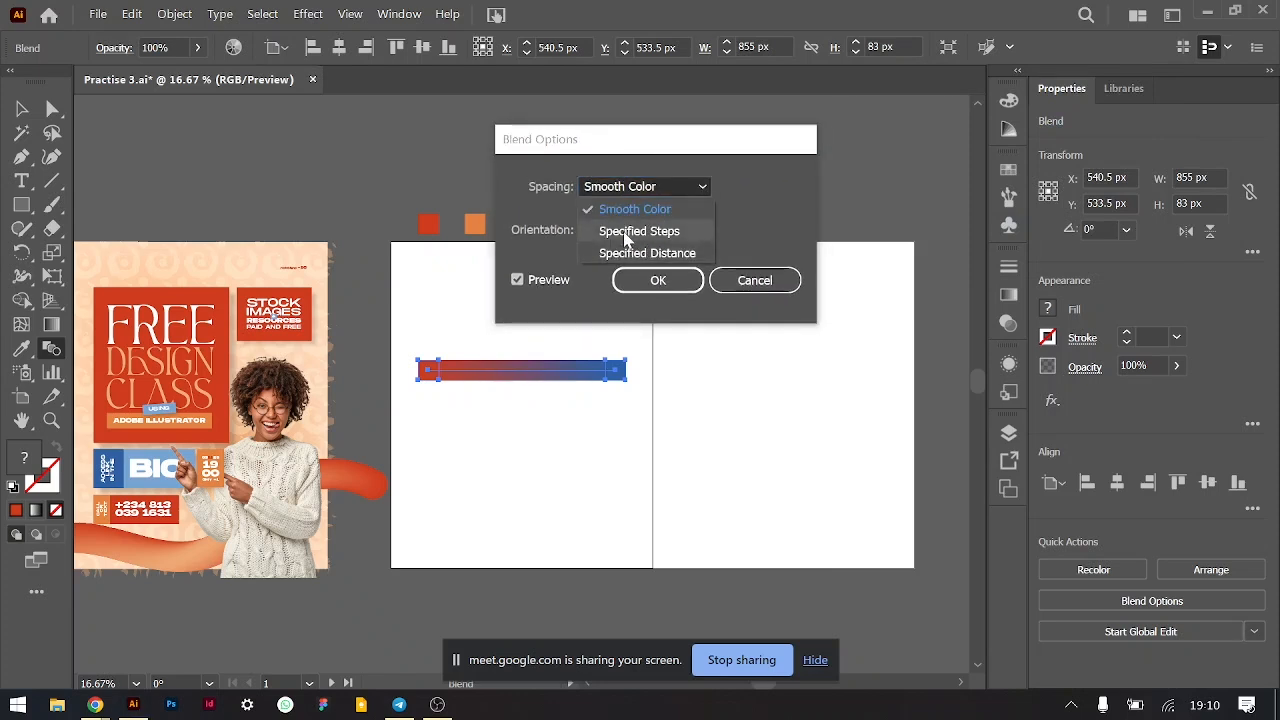
left_click(630, 233)
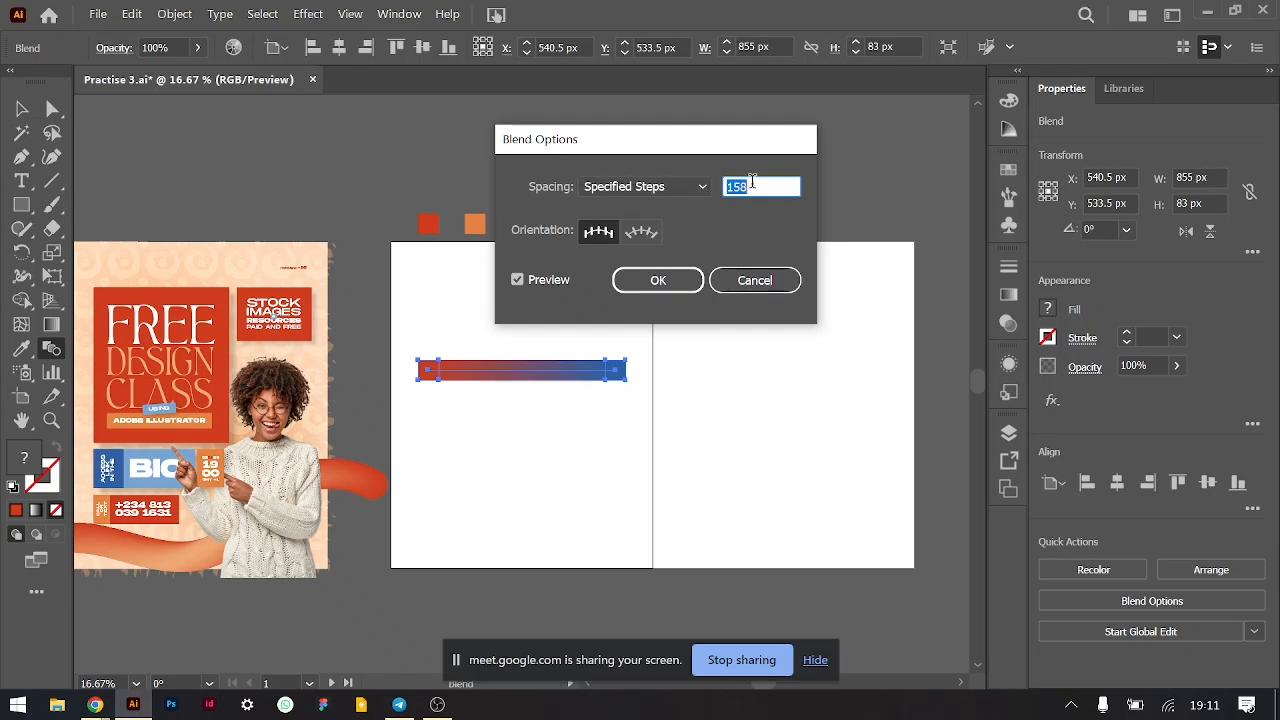
type("3")
key("Tab")
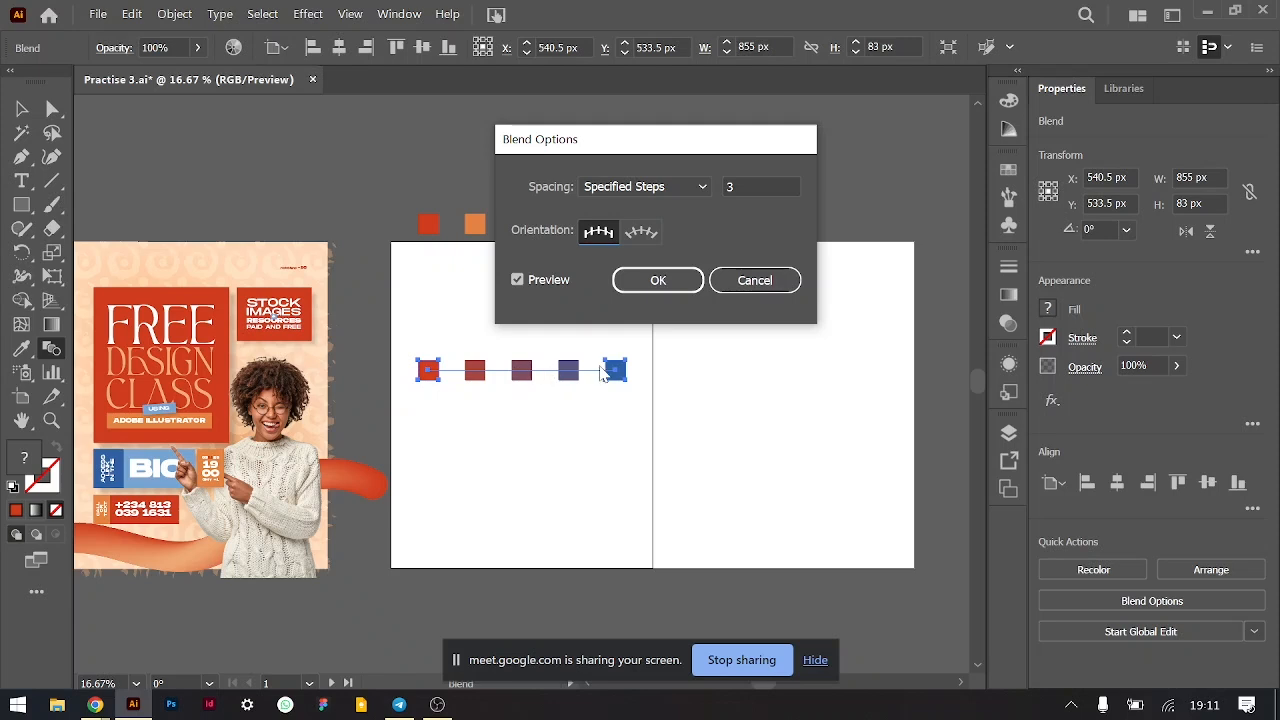
- Set the blend's number of specified steps to 2 and apply the options
double_click(755, 186)
type("2")
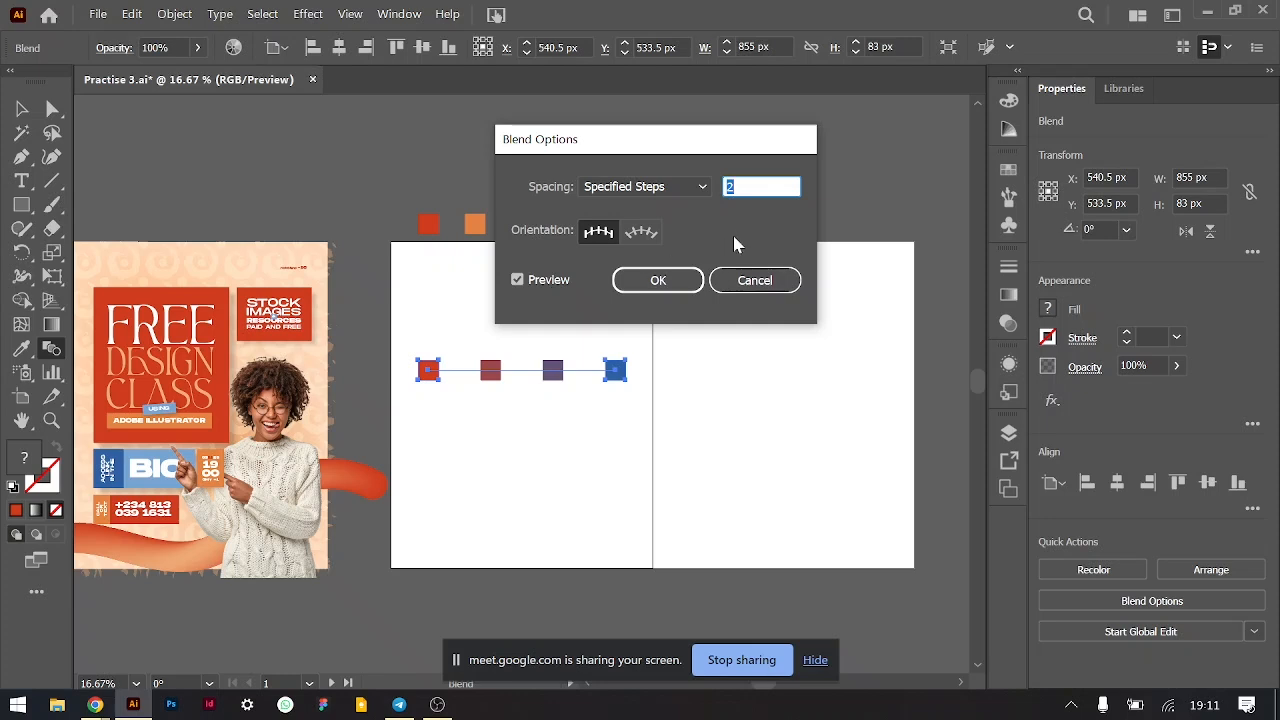
left_click(658, 281)
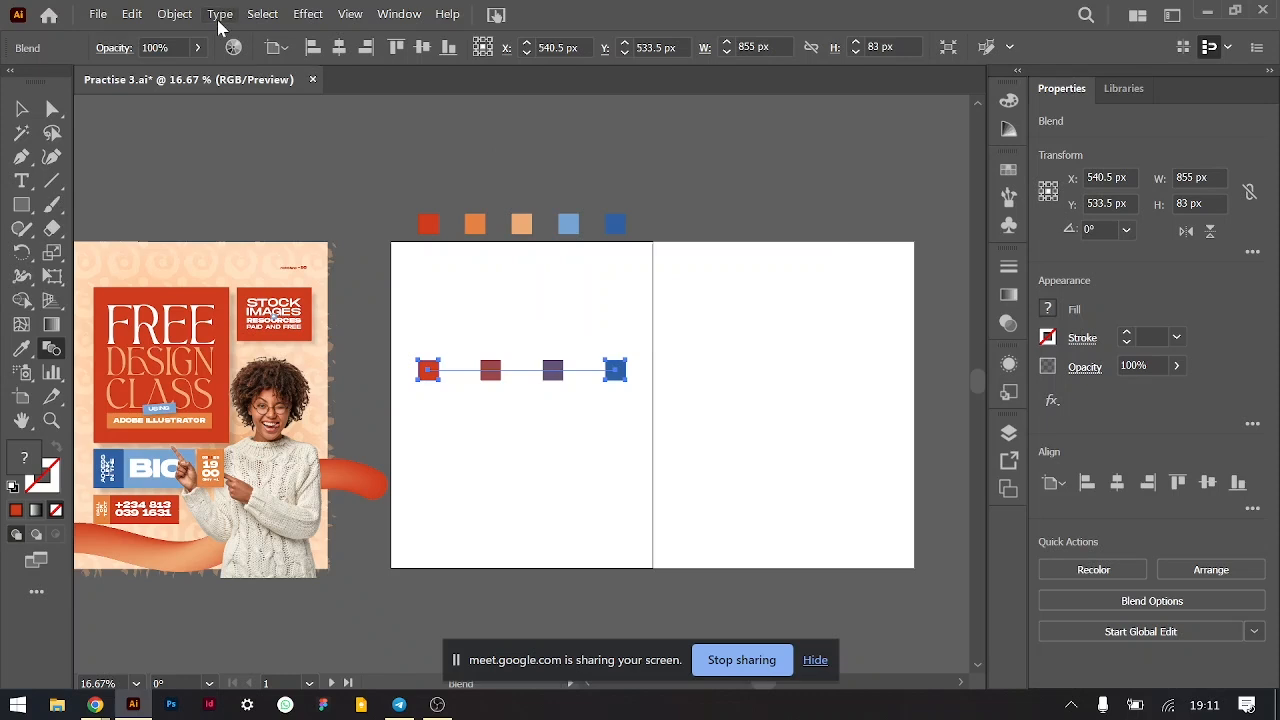
- Expand the red-to-blue blend into separate editable squares and return to the Selection tool
left_click(178, 16)
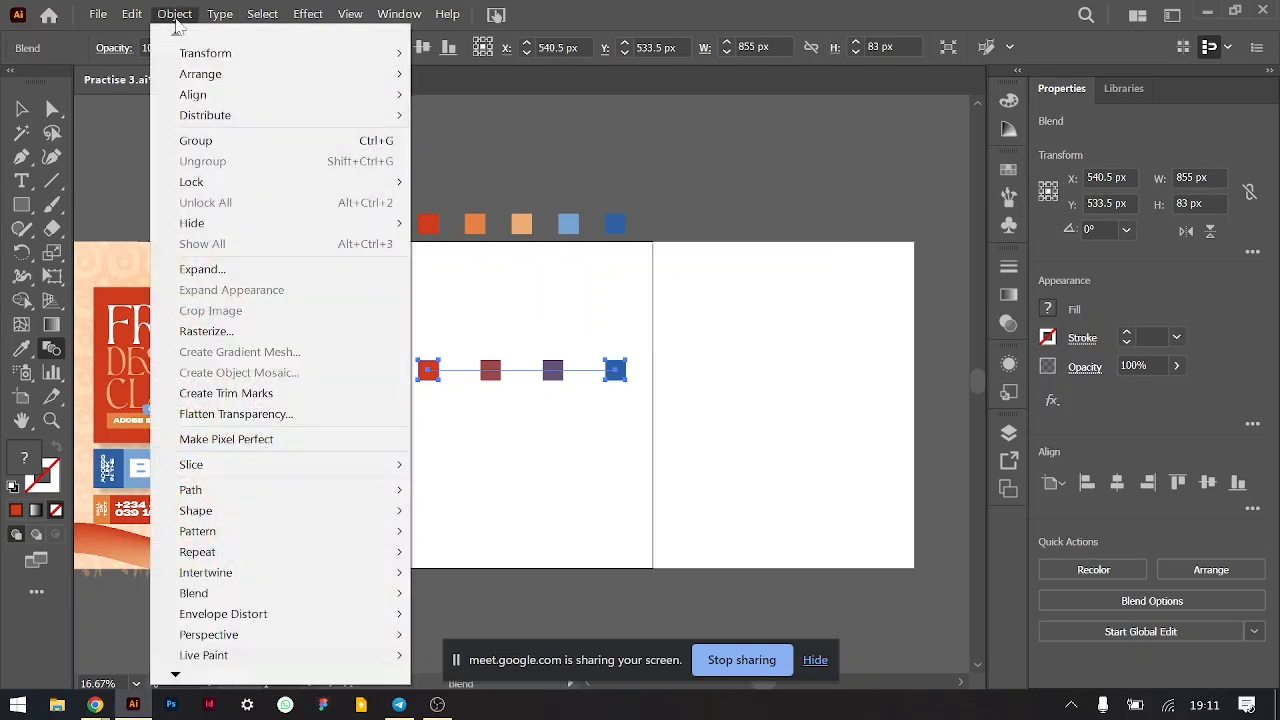
left_click(210, 272)
left_click(575, 466)
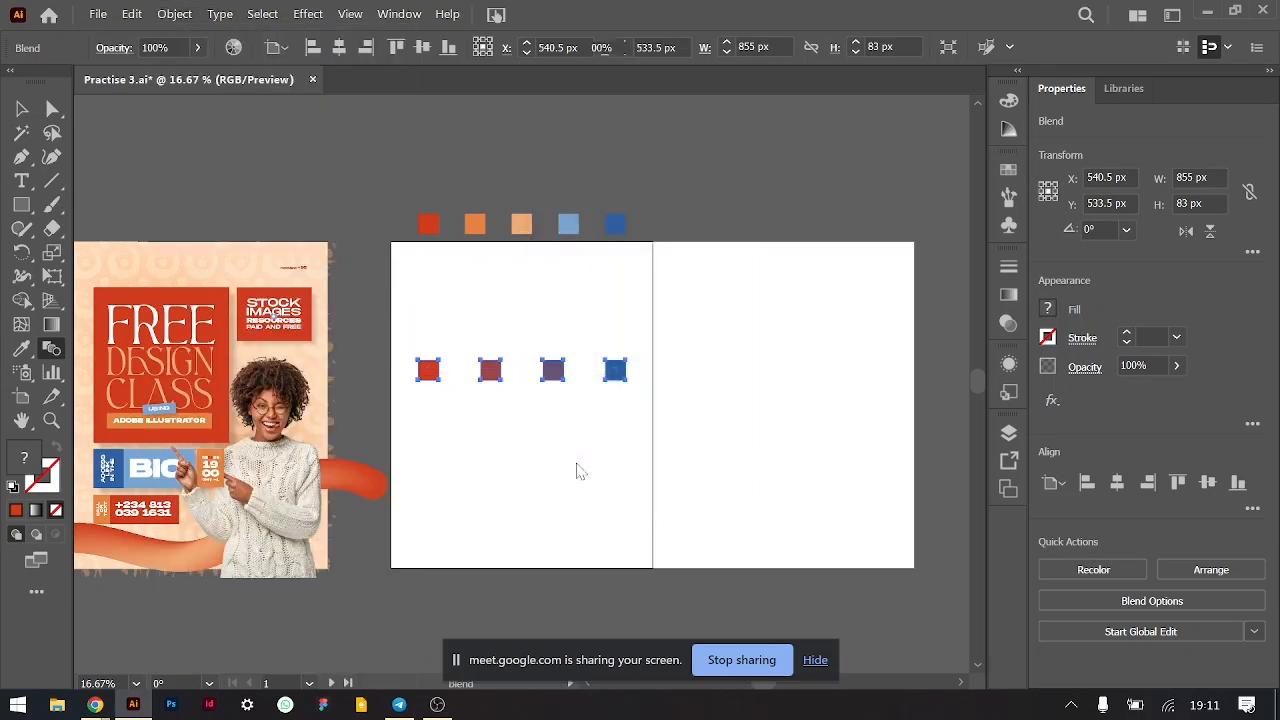
left_click(22, 108)
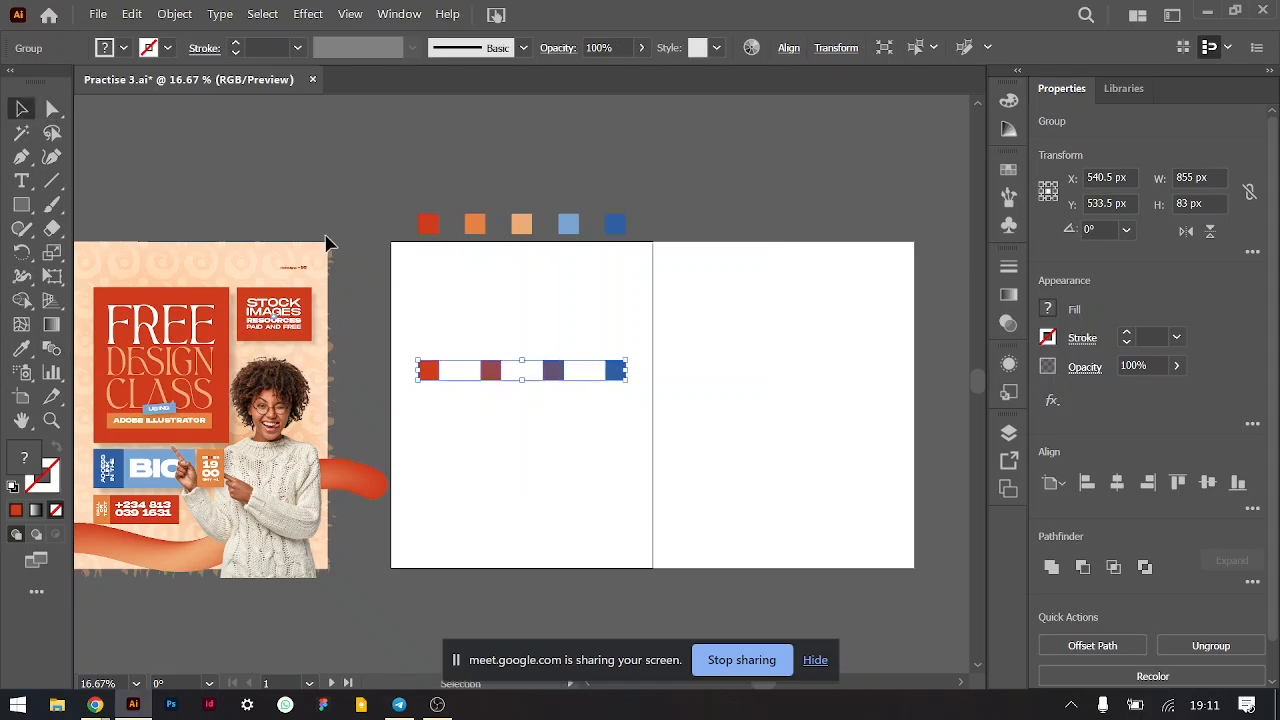
- Move the expanded group up and right to about X 627.5 px, Y 378.5 px and ungroup its squares
left_click_drag(497, 374, 513, 340)
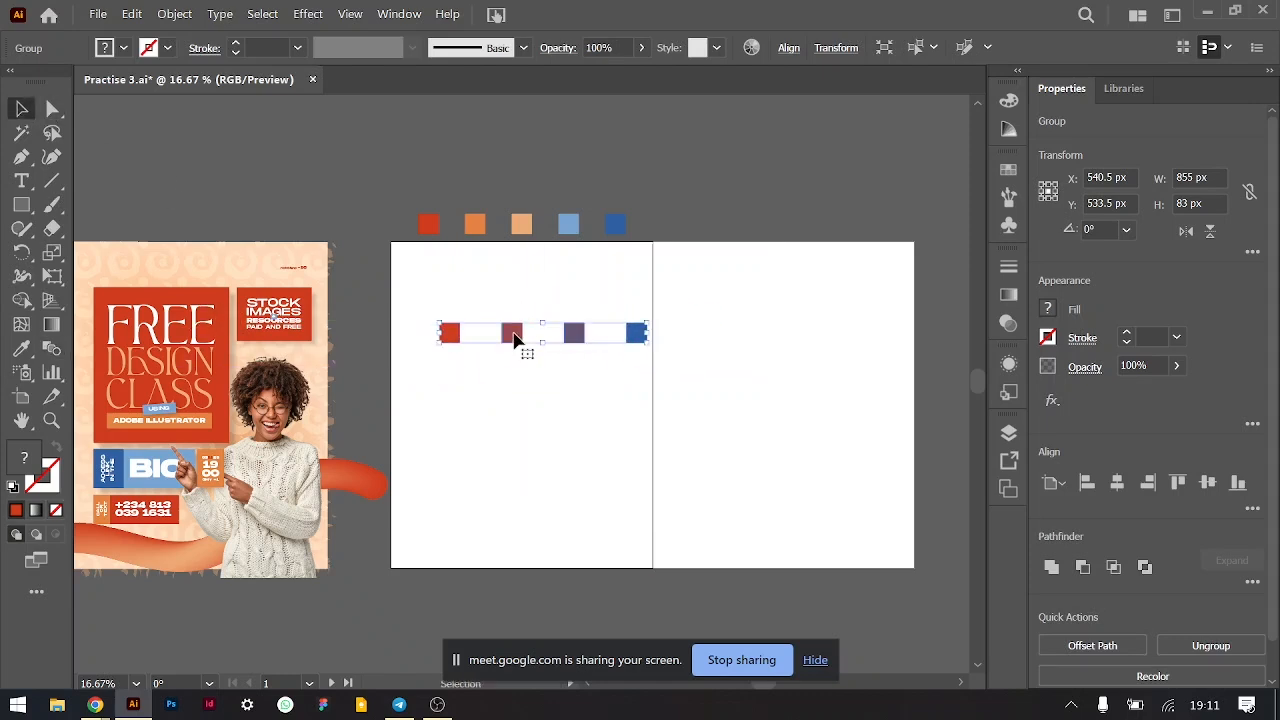
key("ctrl")
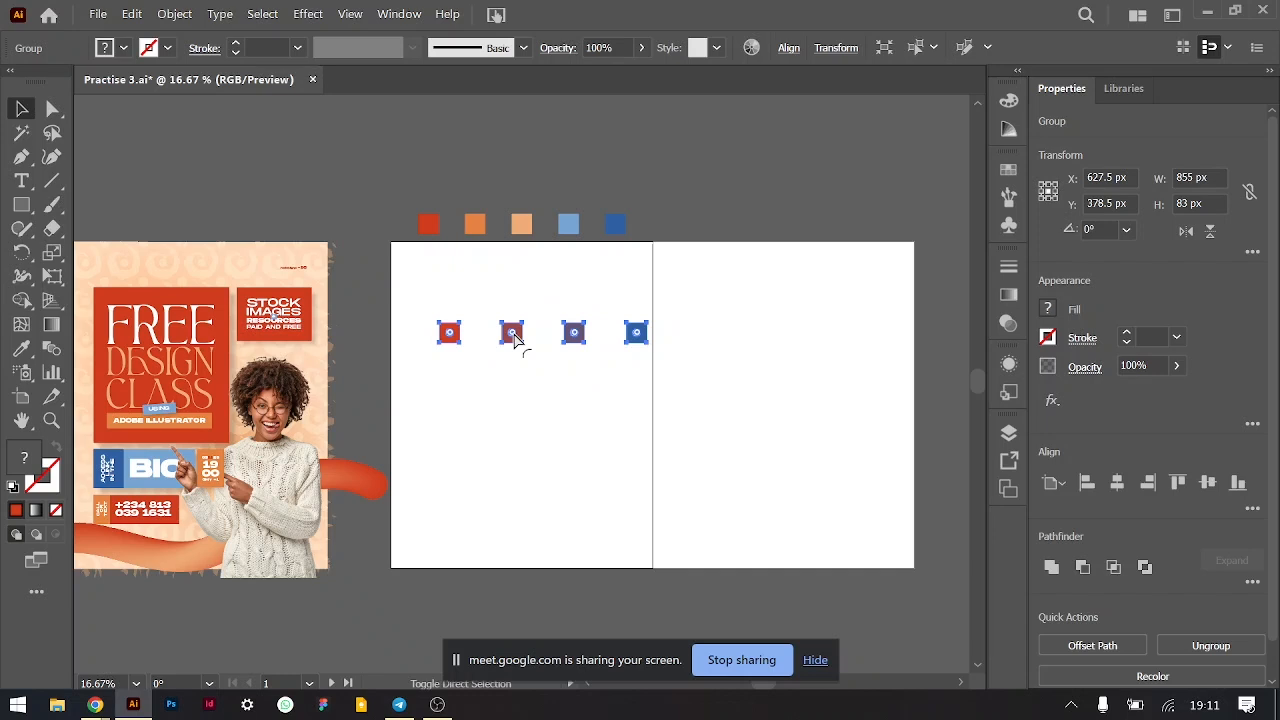
right_click(516, 340)
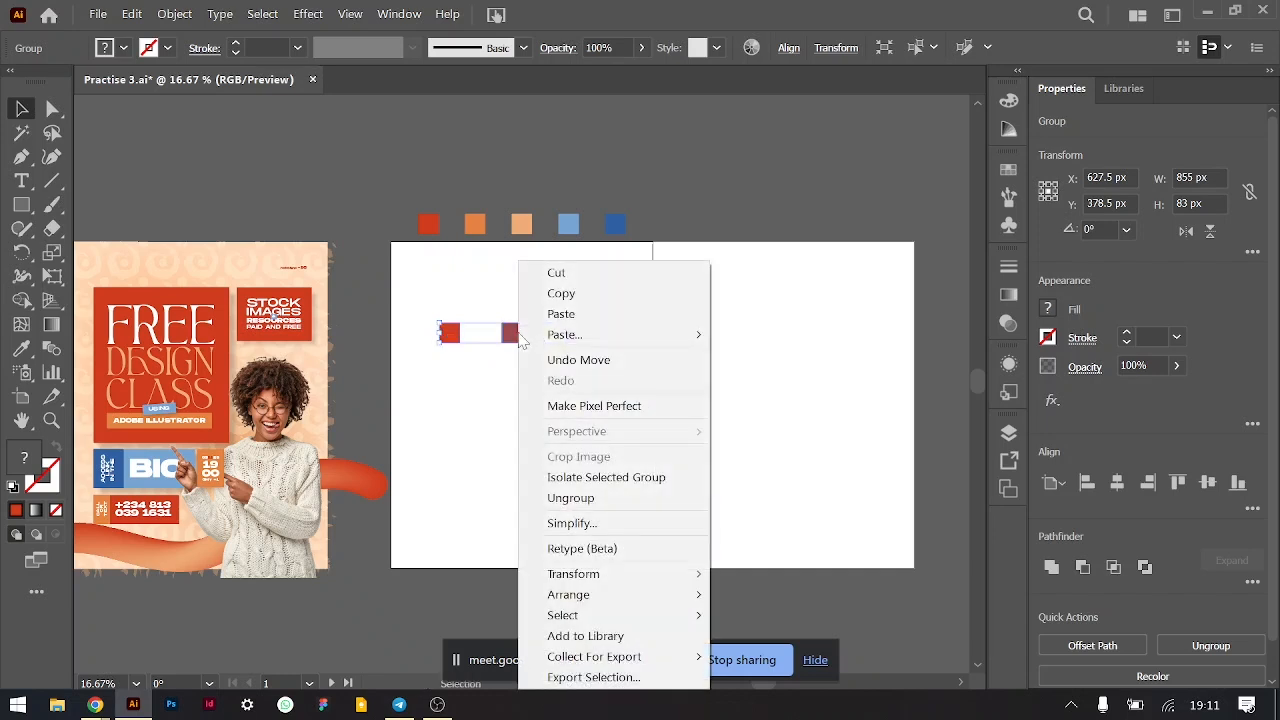
left_click(604, 498)
left_click(643, 403)
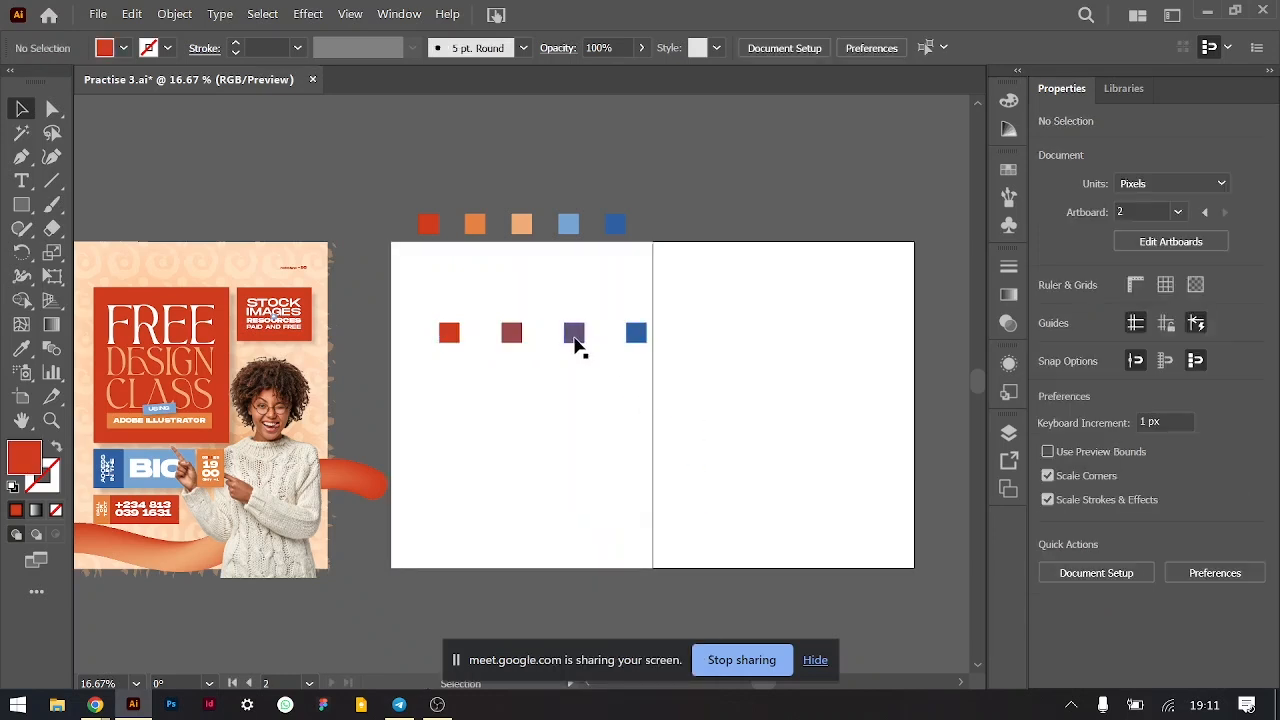
- Try moving the purple and dark red intermediate squares separately lower on the first artboard, and undo both moves
left_click_drag(577, 343, 629, 474)
left_click_drag(511, 333, 507, 456)
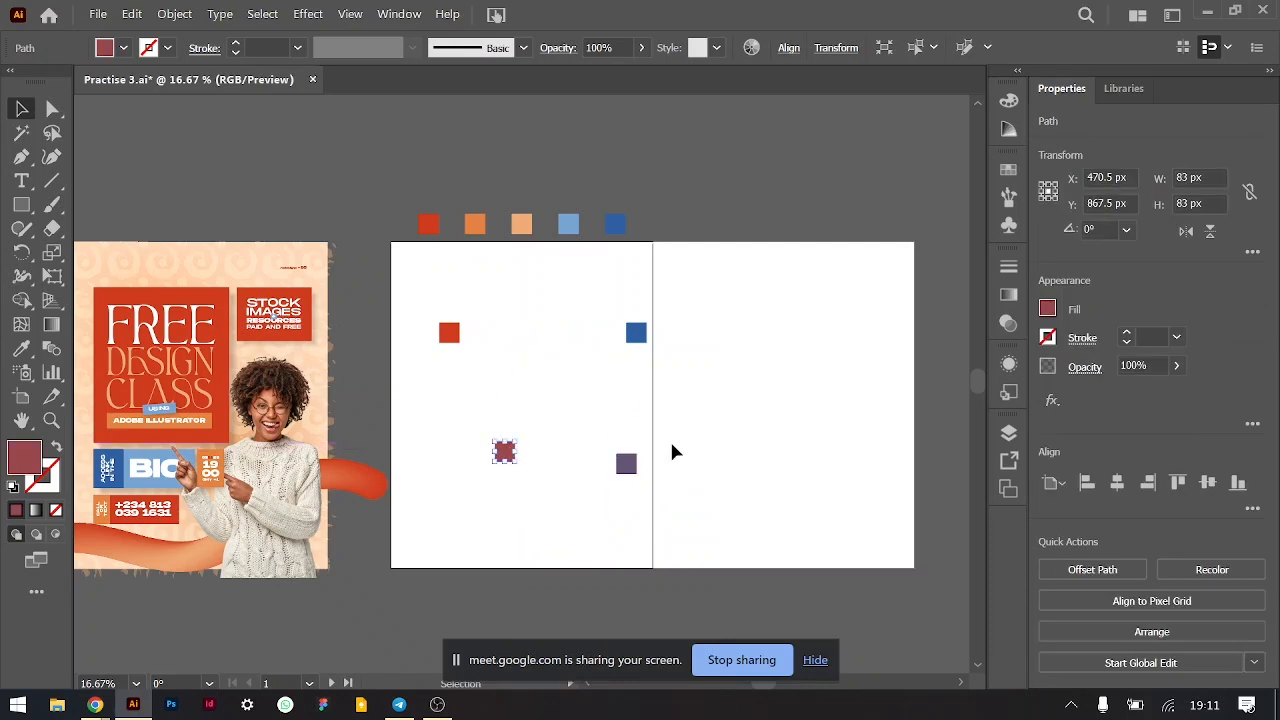
key("ctrl+z")
key("ctrl+z")
- Delete the four blend squares from the first artboard, keeping the palette row above it
left_click_drag(424, 306, 781, 425)
key("Delete")
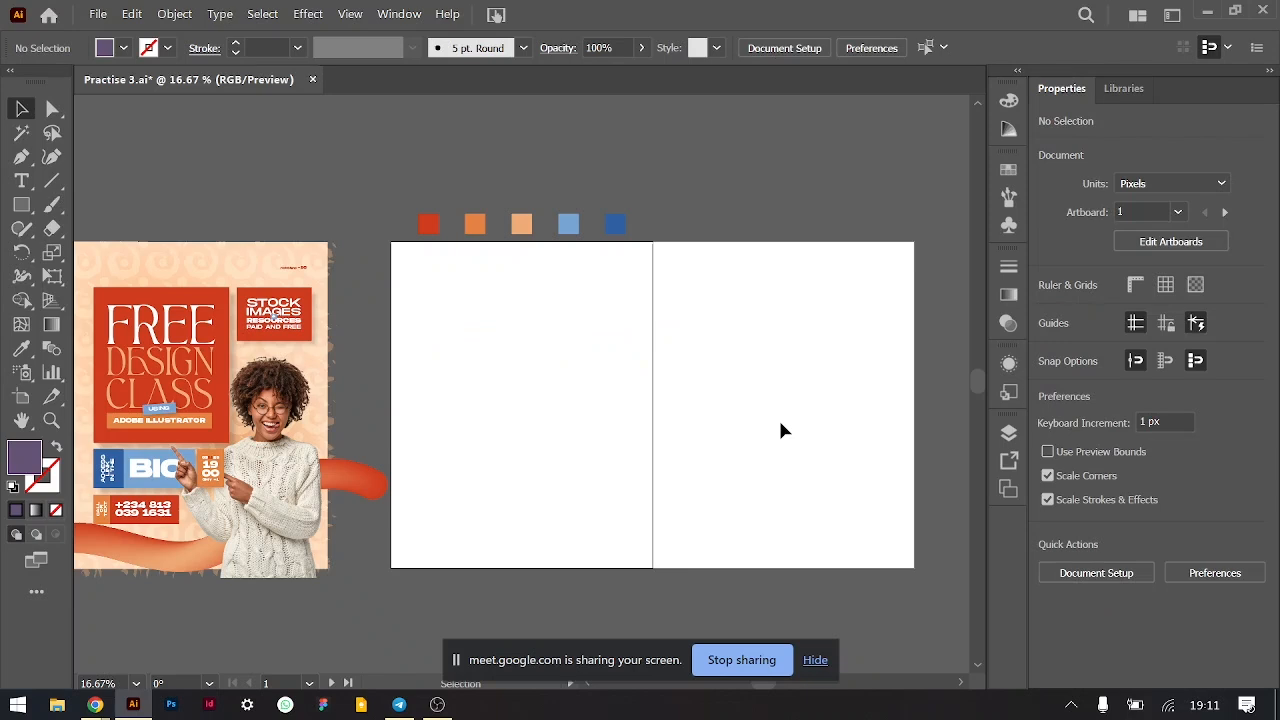
key("space")
key("space")
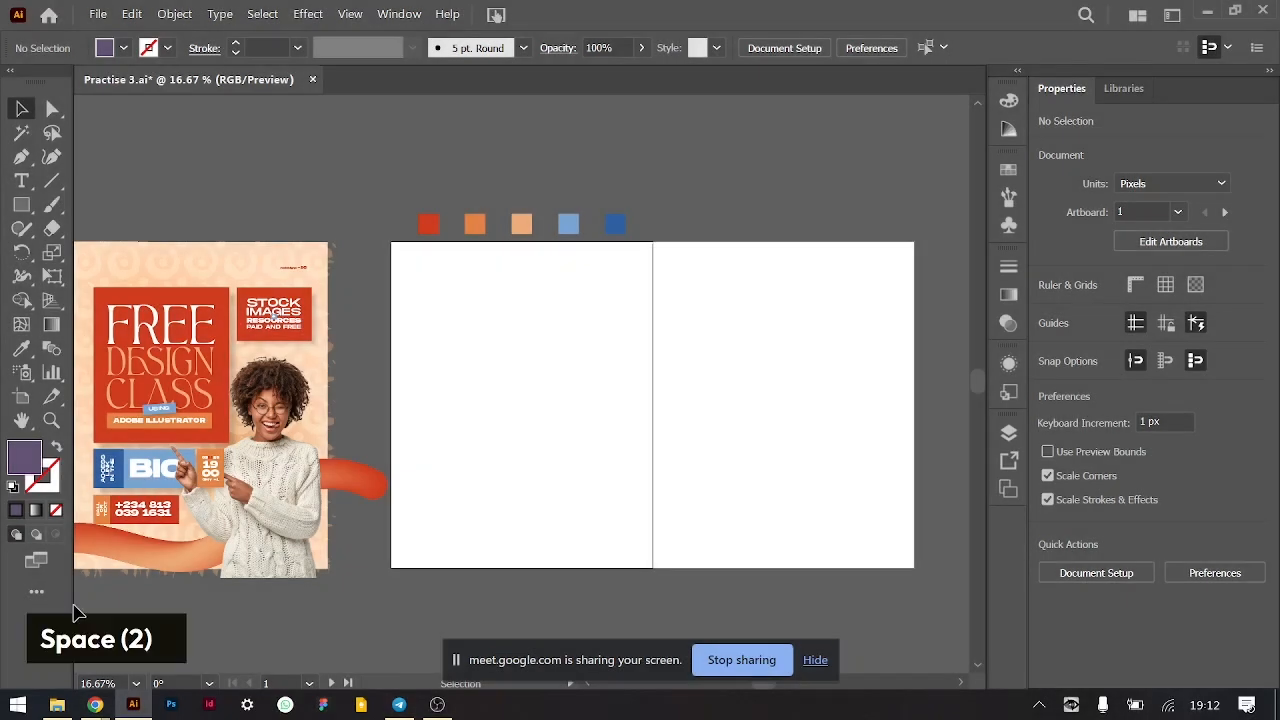
key("f")
key("f")
key("f")
key("g")
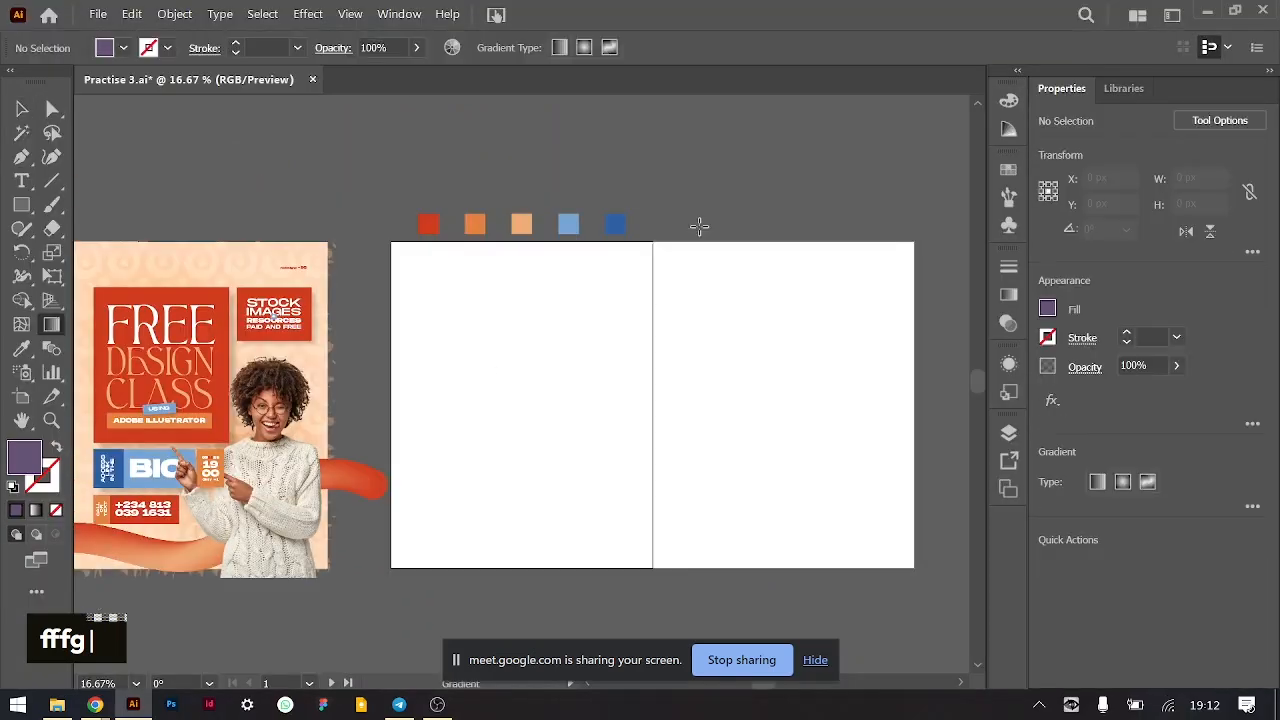
left_click(22, 108)
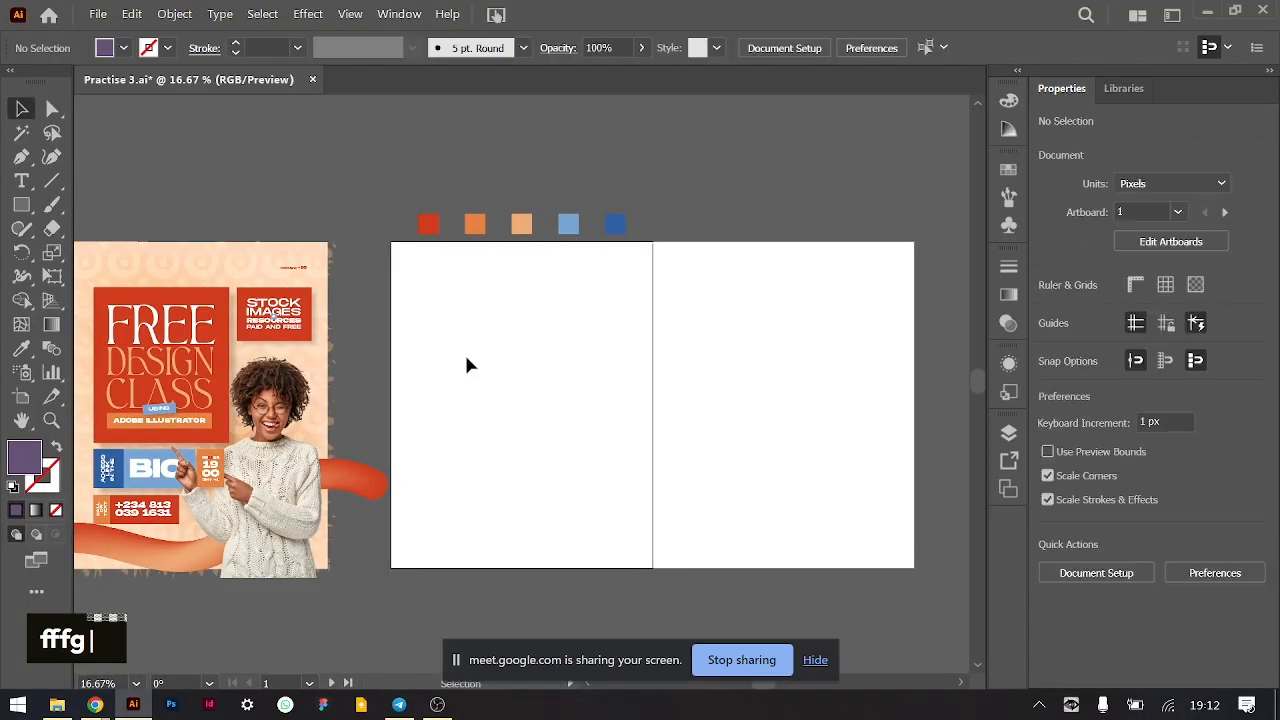
- Examine the reference flyer's layout up close with its swirl background pattern group selected, beside the blank artboard
key("ctrl+equal")
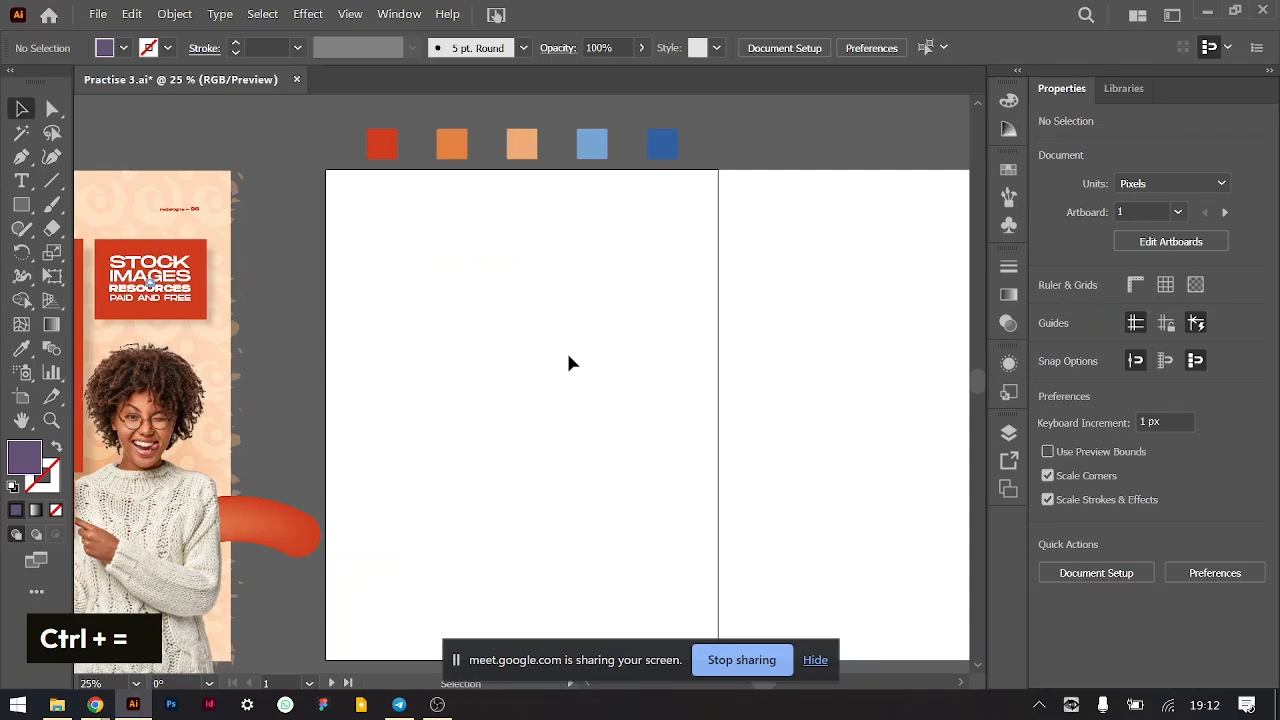
scroll(568, 363, "down", 2)
scroll(568, 363, "up", 2)
key("ctrl+minus")
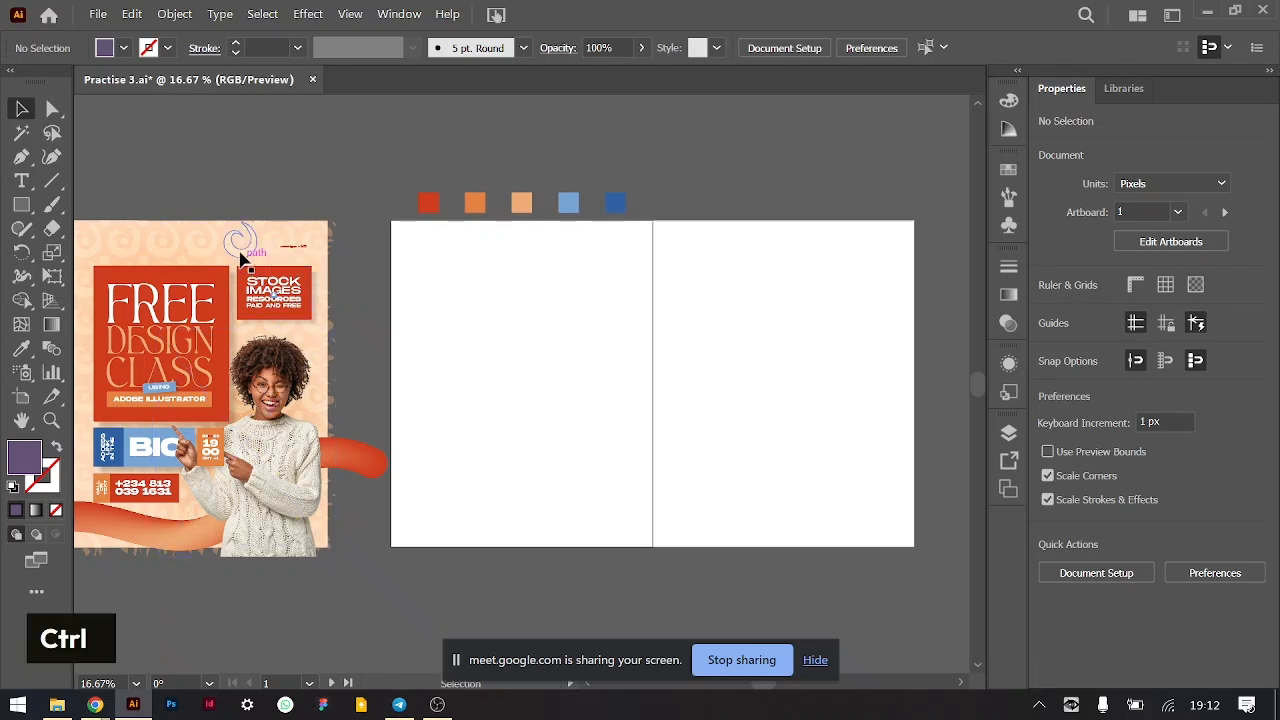
left_click(240, 258, "ctrl")
key("ctrl+equal")
key("ctrl+equal")
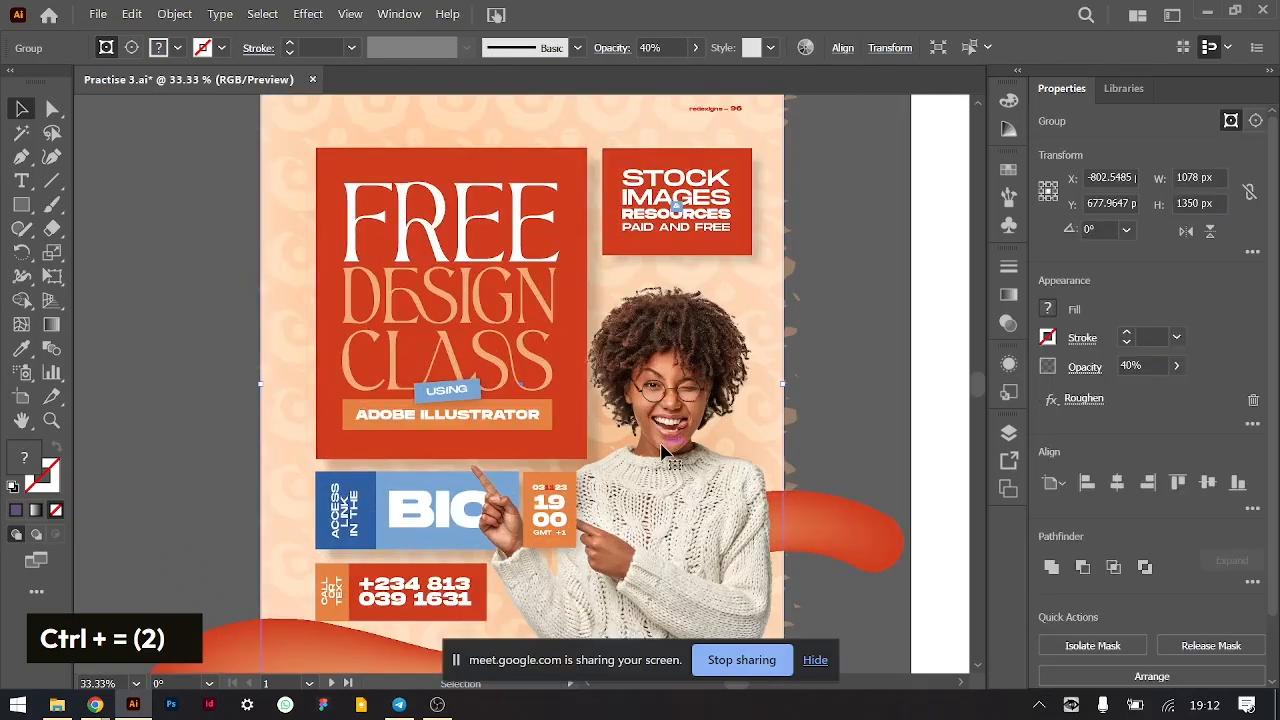
key("ctrl+minus")
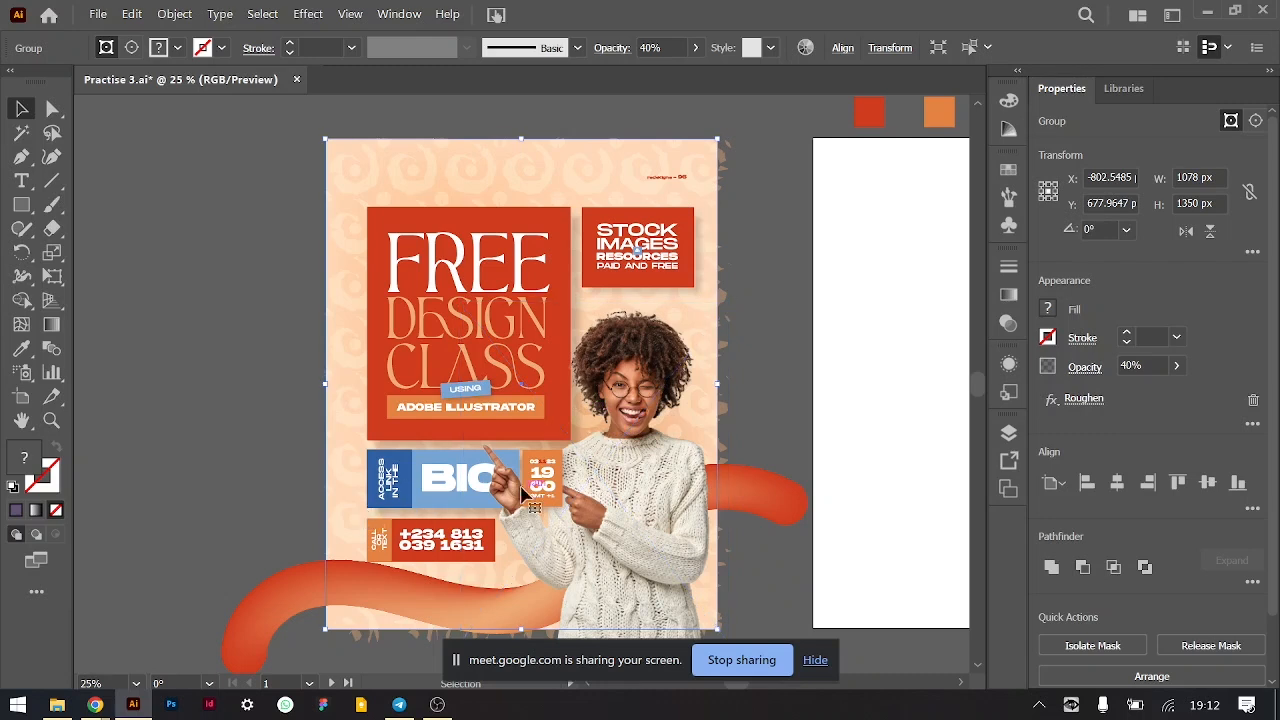
scroll(520, 495, "right", 8)
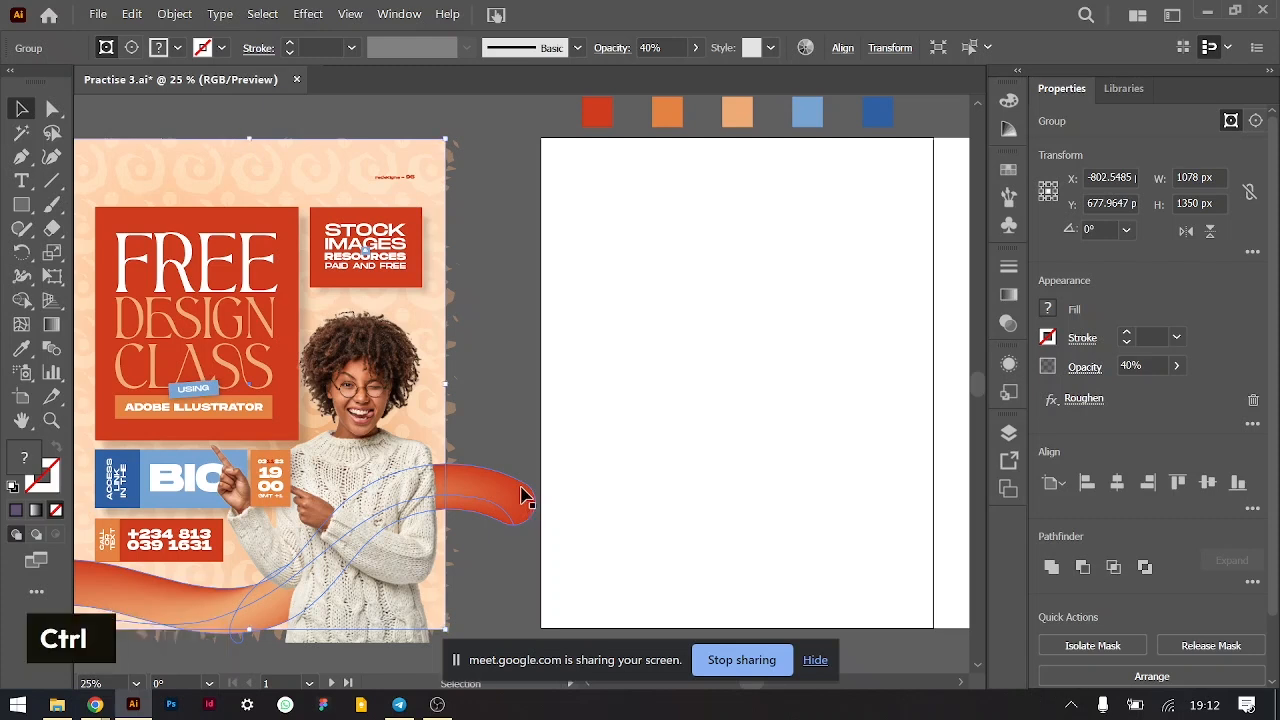
scroll(521, 495, "right", 4)
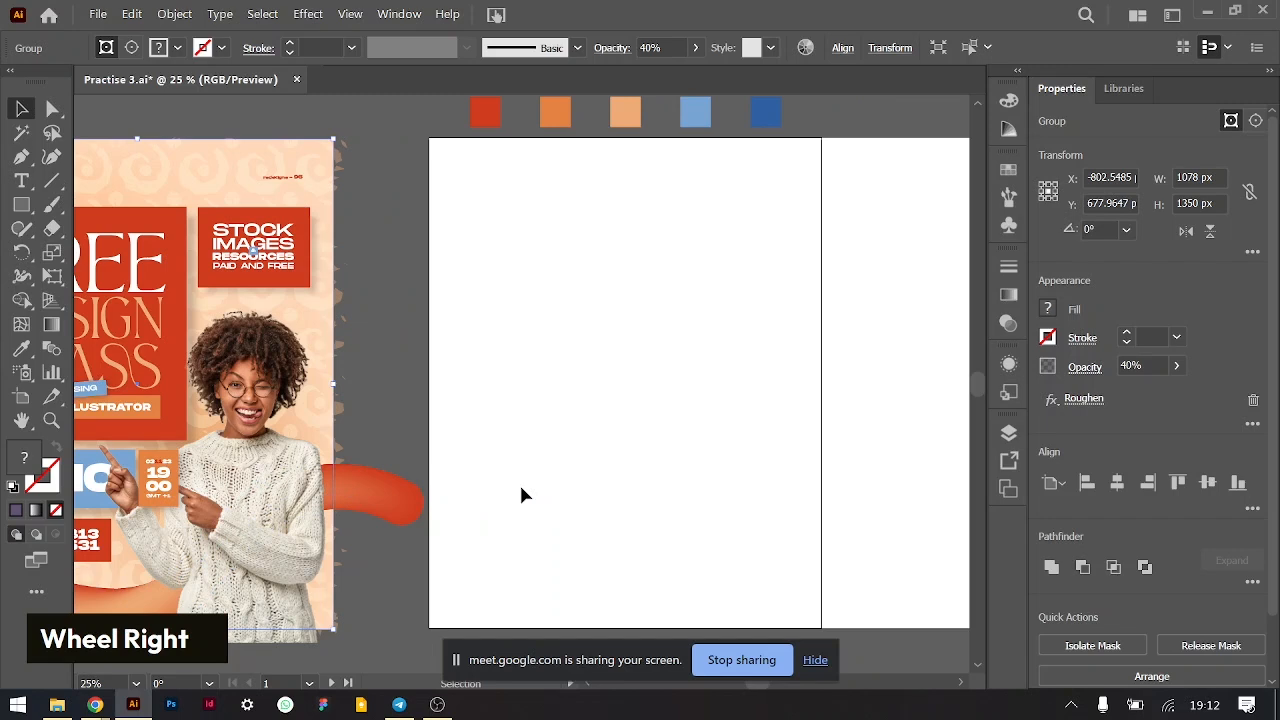
- Switch to the Google Meet call, admit the waiting participant, and return to Illustrator
key("alt+Tab")
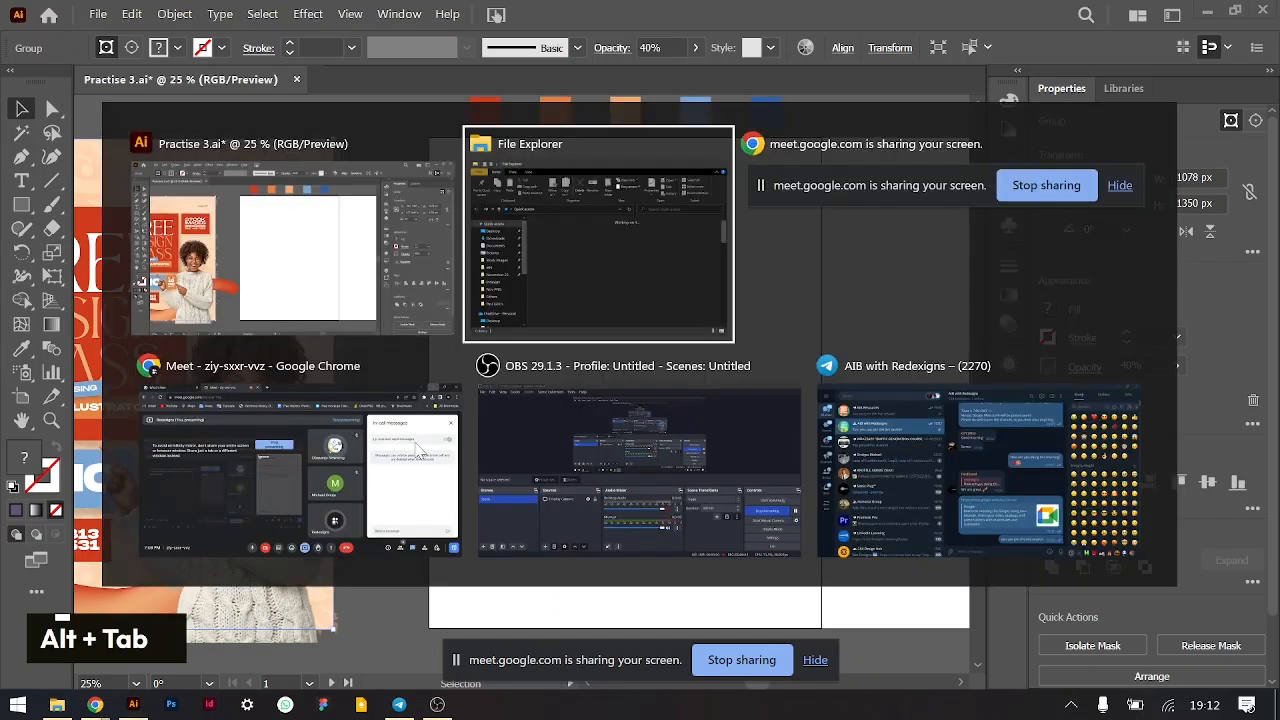
key("alt+Tab")
key("alt+Tab")
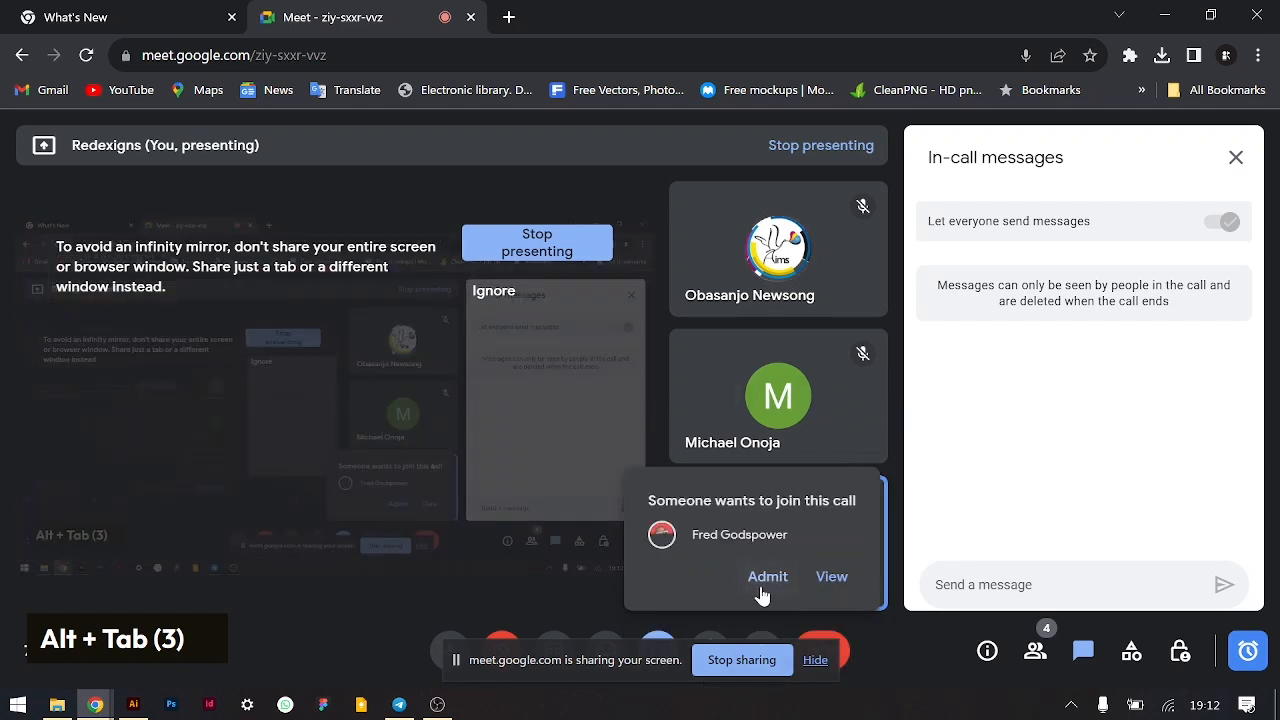
left_click(766, 577)
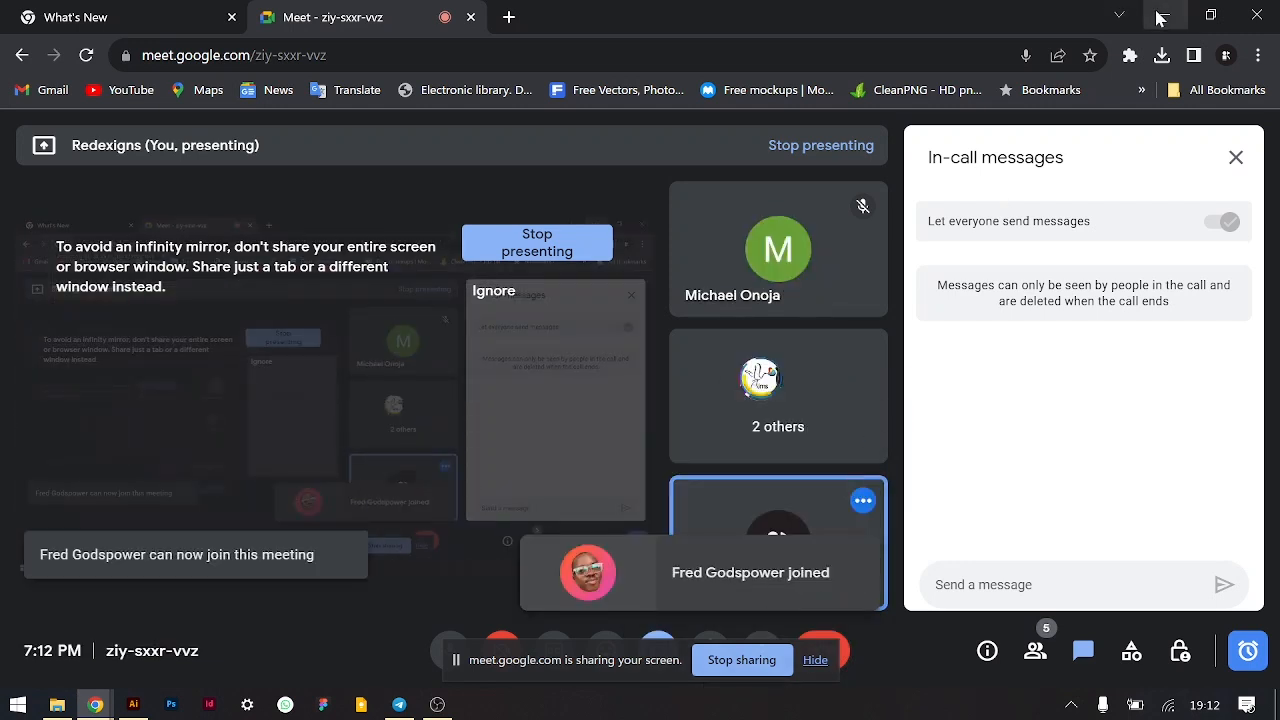
left_click(1163, 15)
- Draw a rectangle of about 1083 by 1355 px covering the blank first artboard
scroll(683, 397, "right", 1)
key("ctrl+minus")
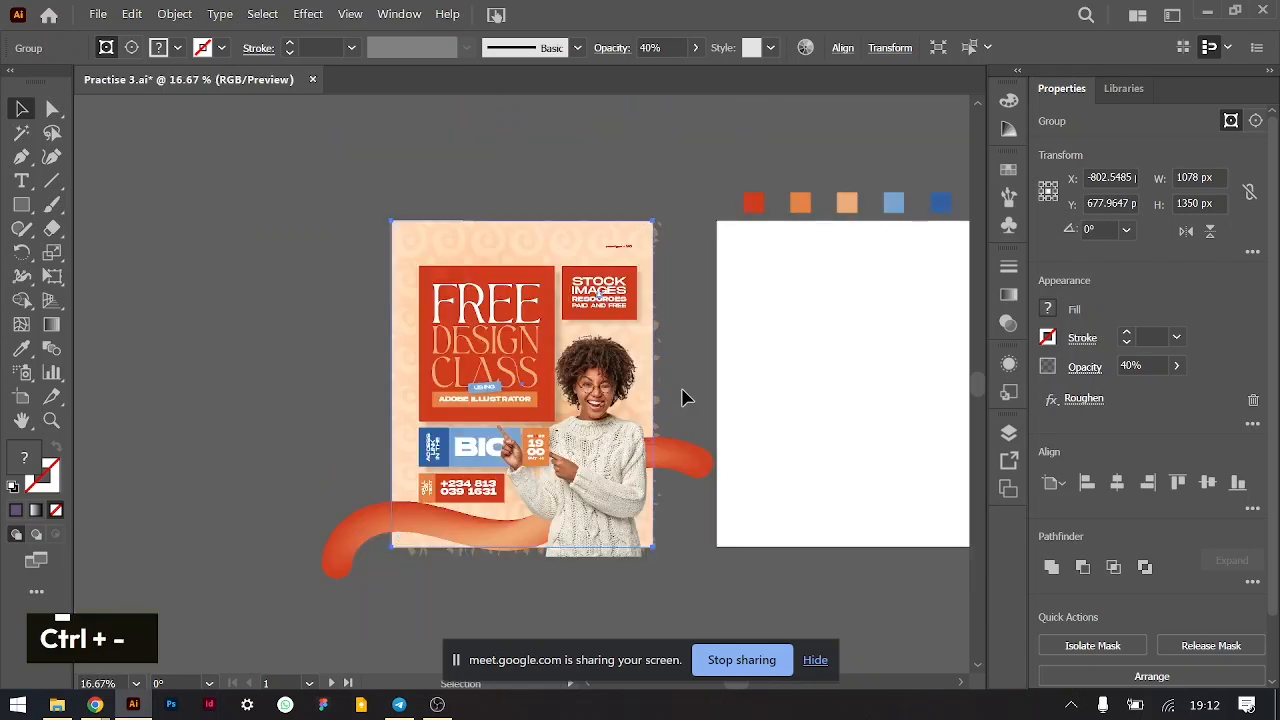
scroll(745, 392, "right", 2)
scroll(745, 392, "right", 2)
key("m")
left_click_drag(444, 221, 707, 547)
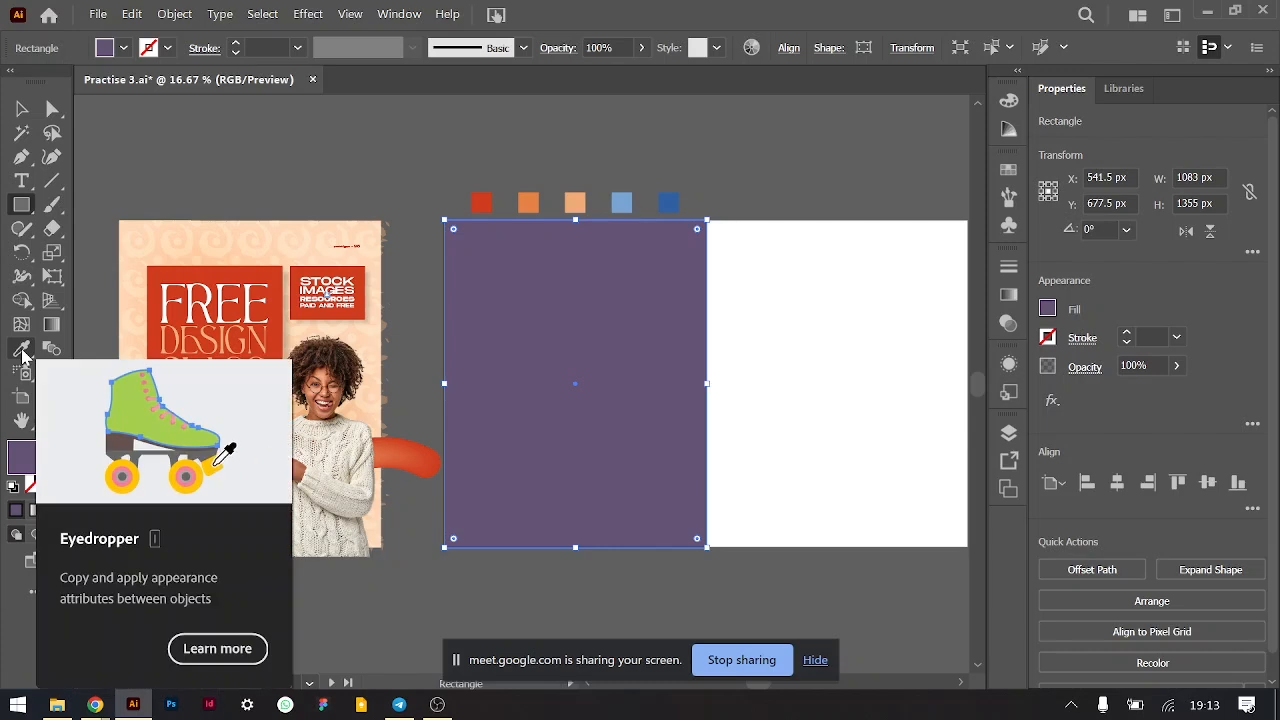
- Fill the artboard rectangle with the light peach-orange of the middle palette square using the Eyedropper, and return to the Selection tool
left_click(22, 350)
left_click(577, 201)
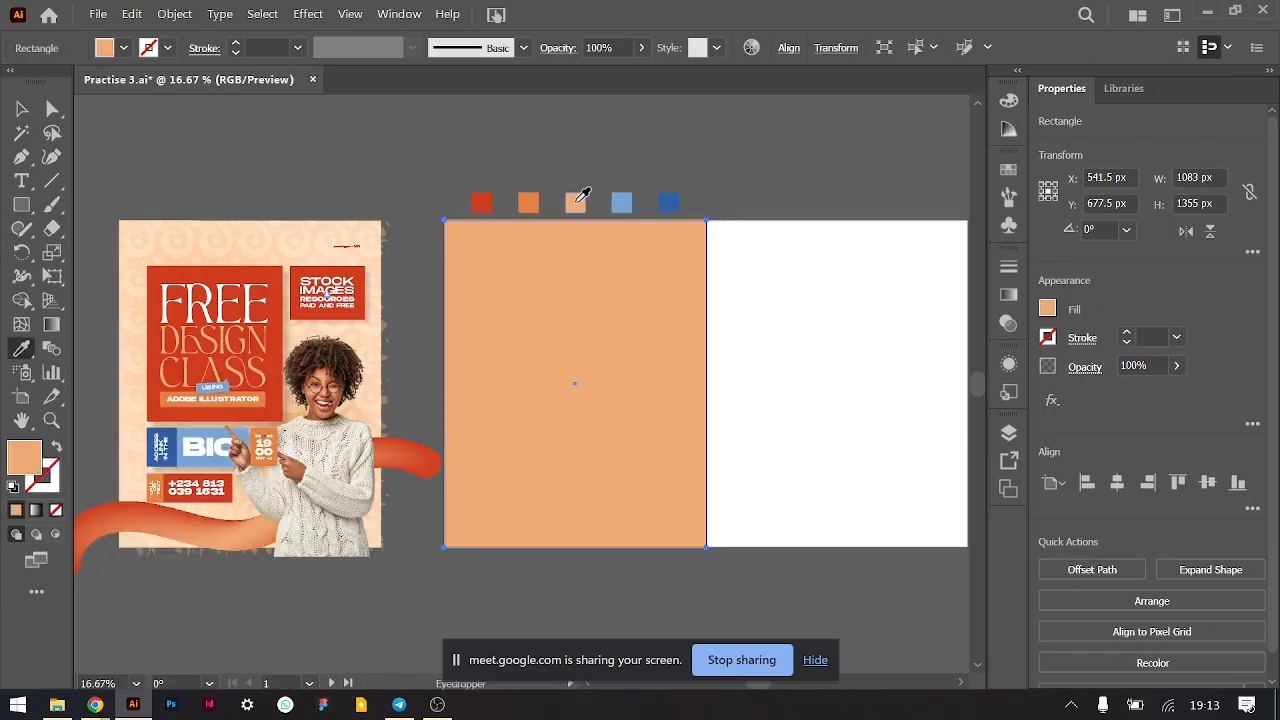
left_click(22, 108)
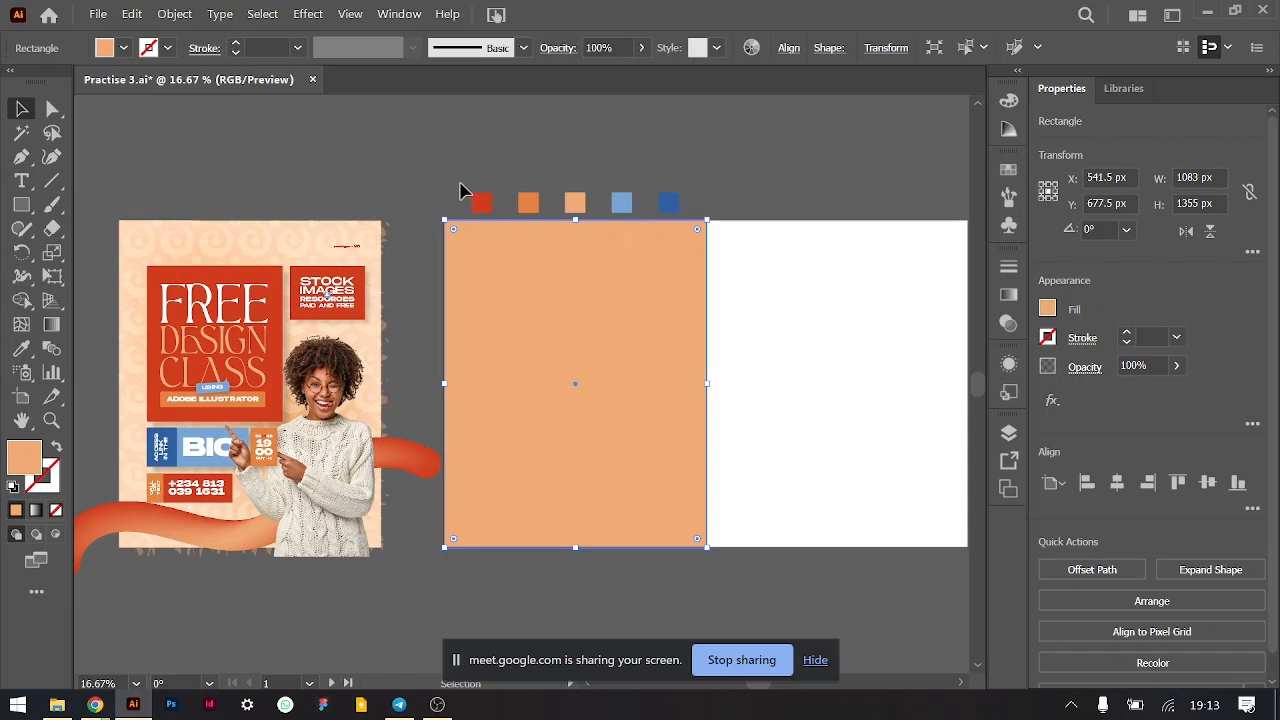
- Move the row of five palette squares slightly higher above the first artboard and deselect it
left_click_drag(443, 193, 620, 183)
left_click(741, 275)
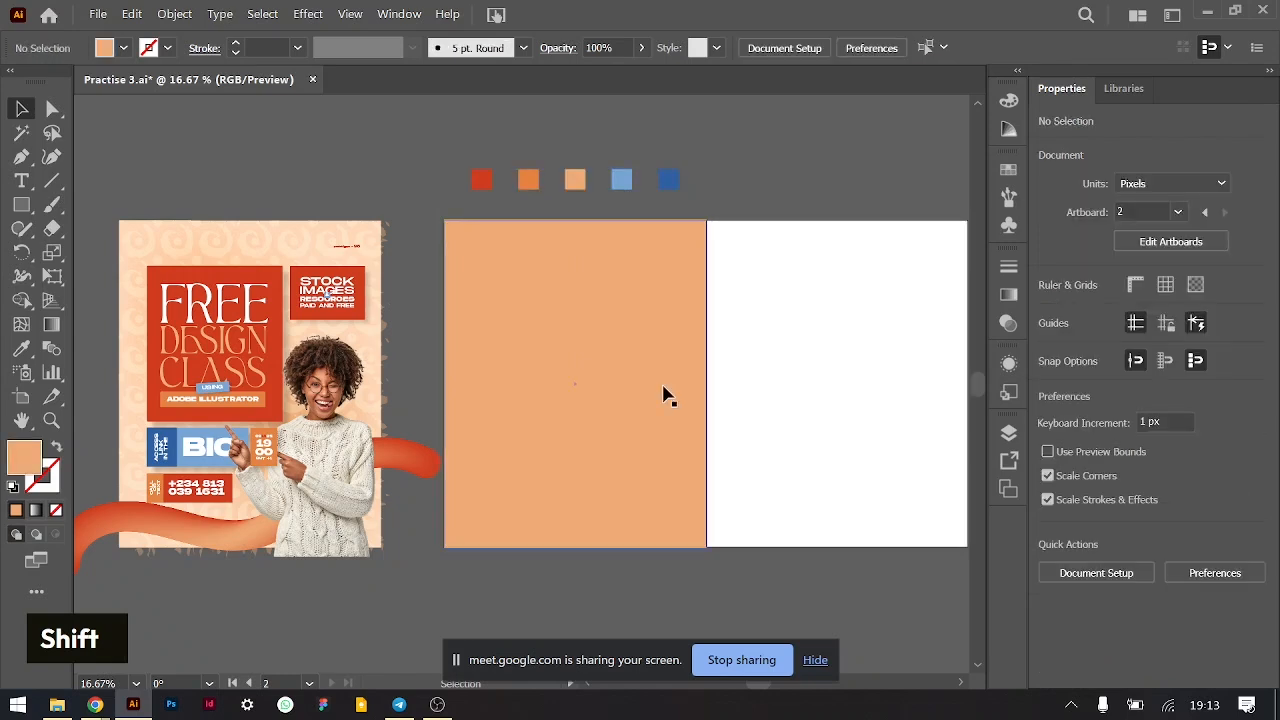
- Select the peach rectangle and, using HSB in the Color Mixer, set its fill to about 33% saturation and 91% brightness
left_click(600, 409)
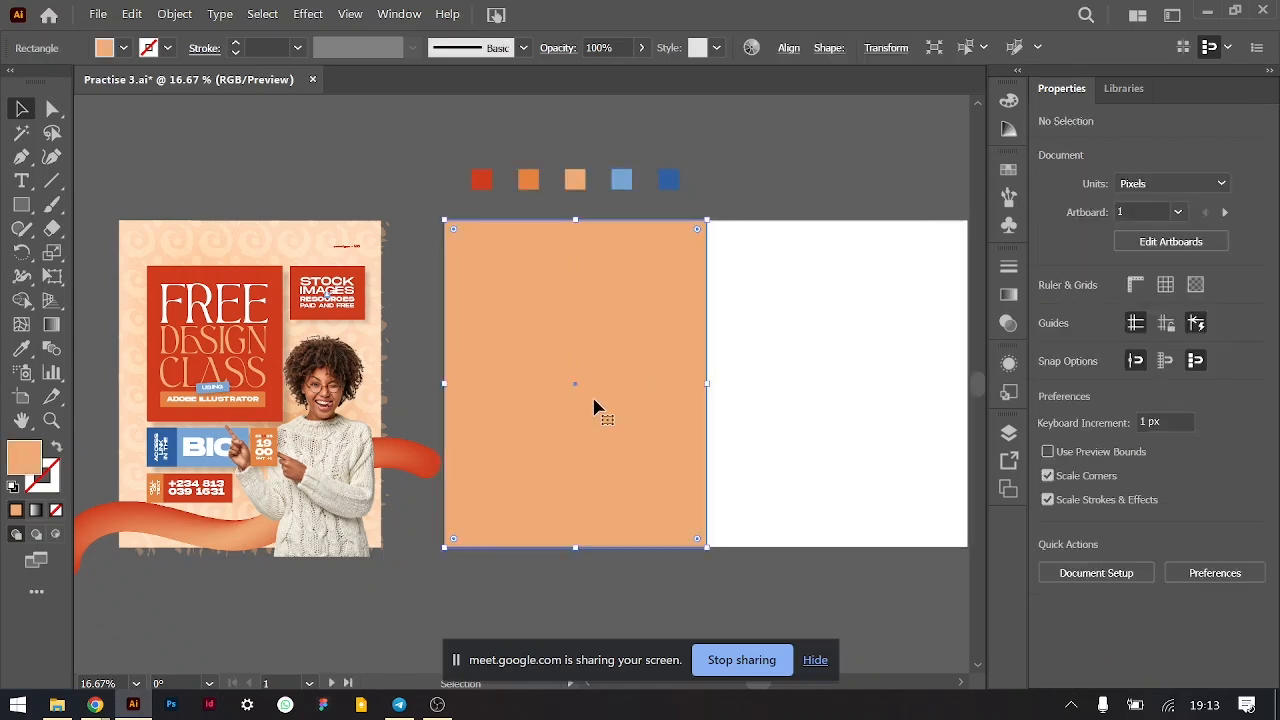
key("ctrl+equal")
left_click(836, 357)
left_click(651, 360)
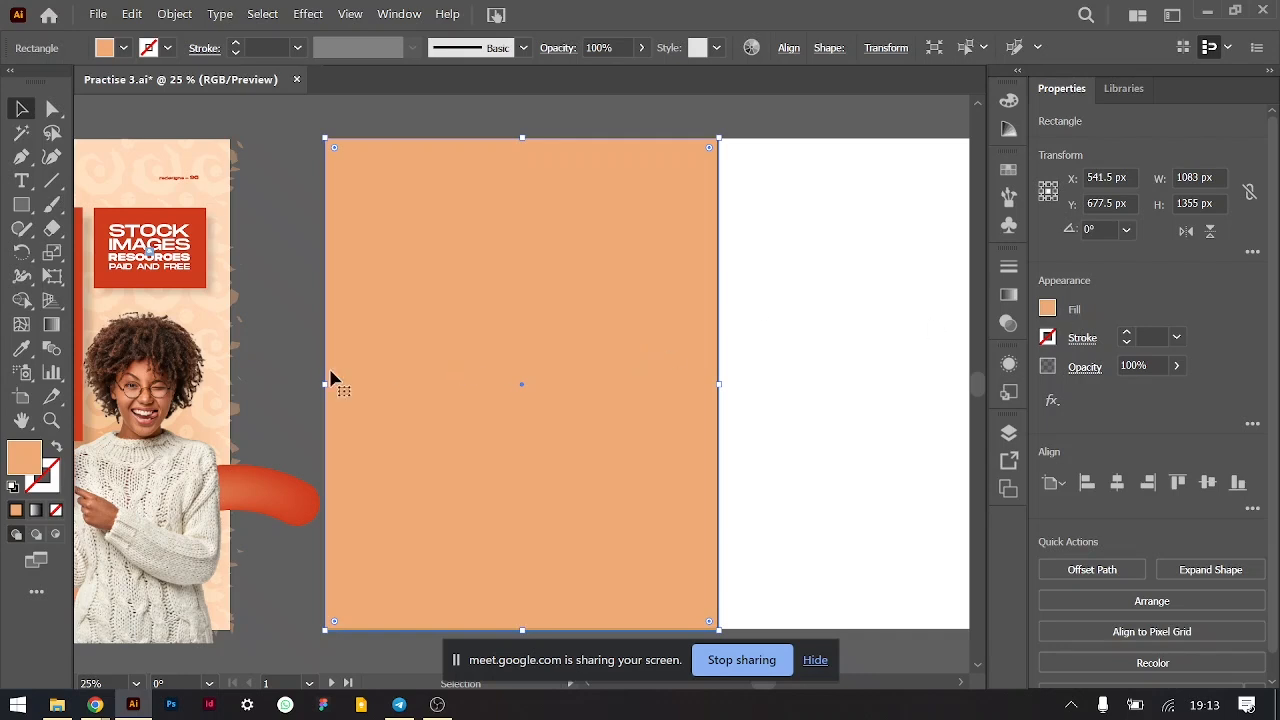
scroll(332, 376, "left", 5)
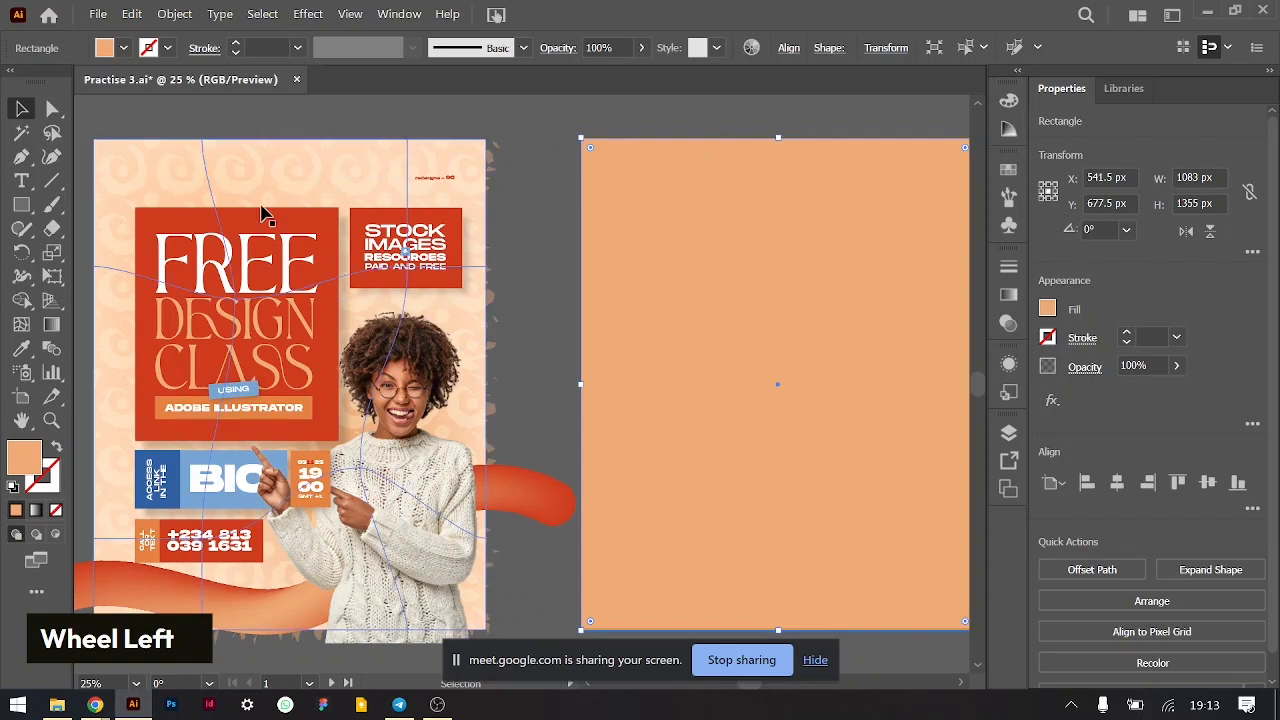
scroll(692, 378, "right", 4)
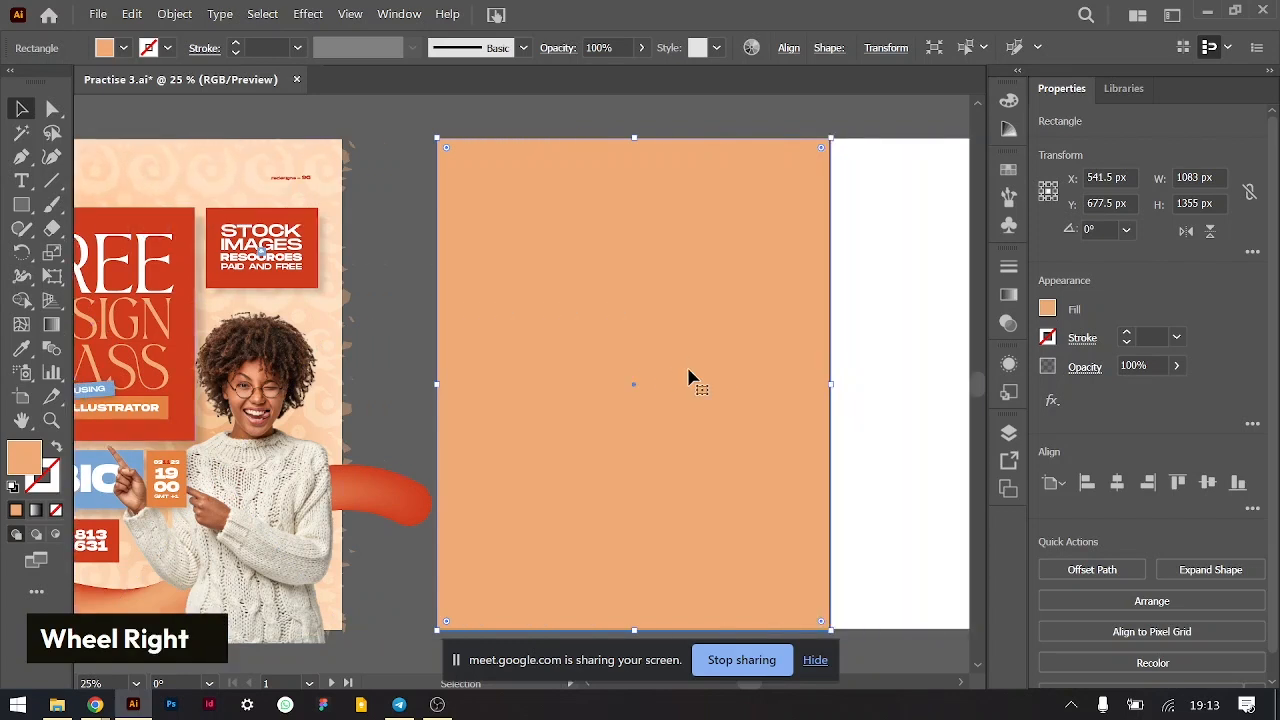
left_click(1047, 310)
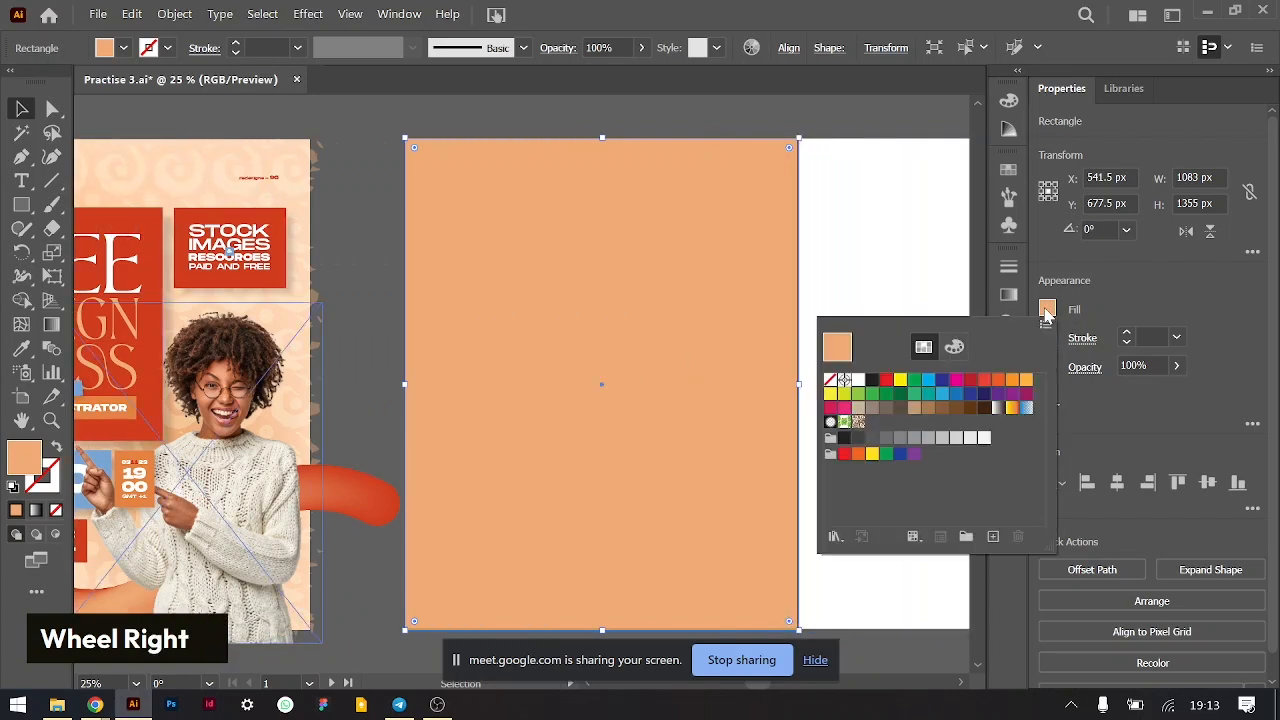
left_click(1047, 310)
left_click(1050, 313)
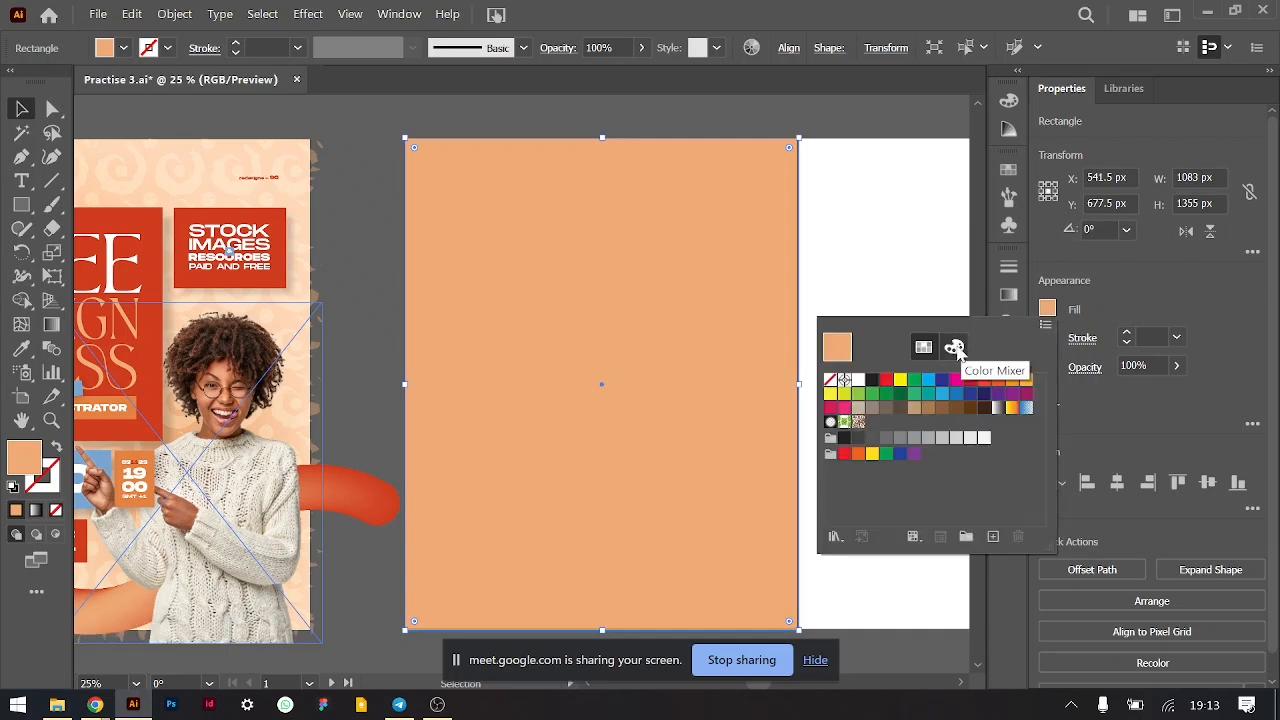
left_click(955, 348)
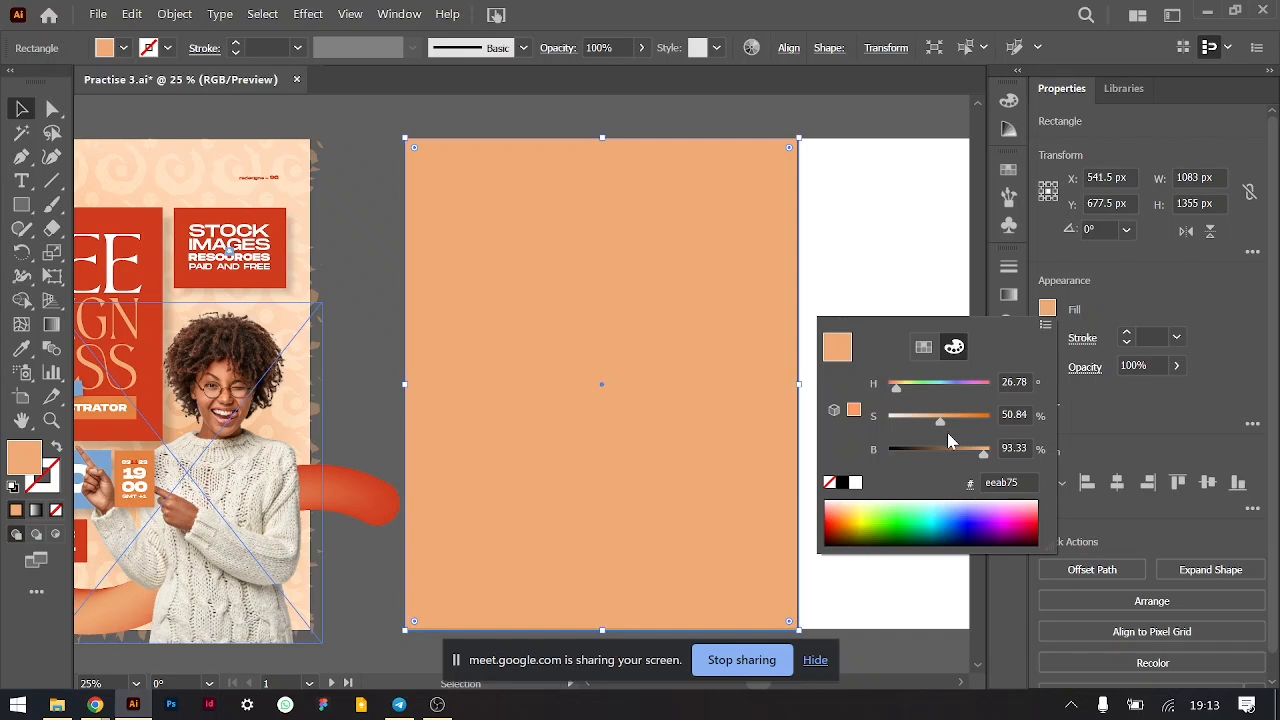
left_click(1045, 326)
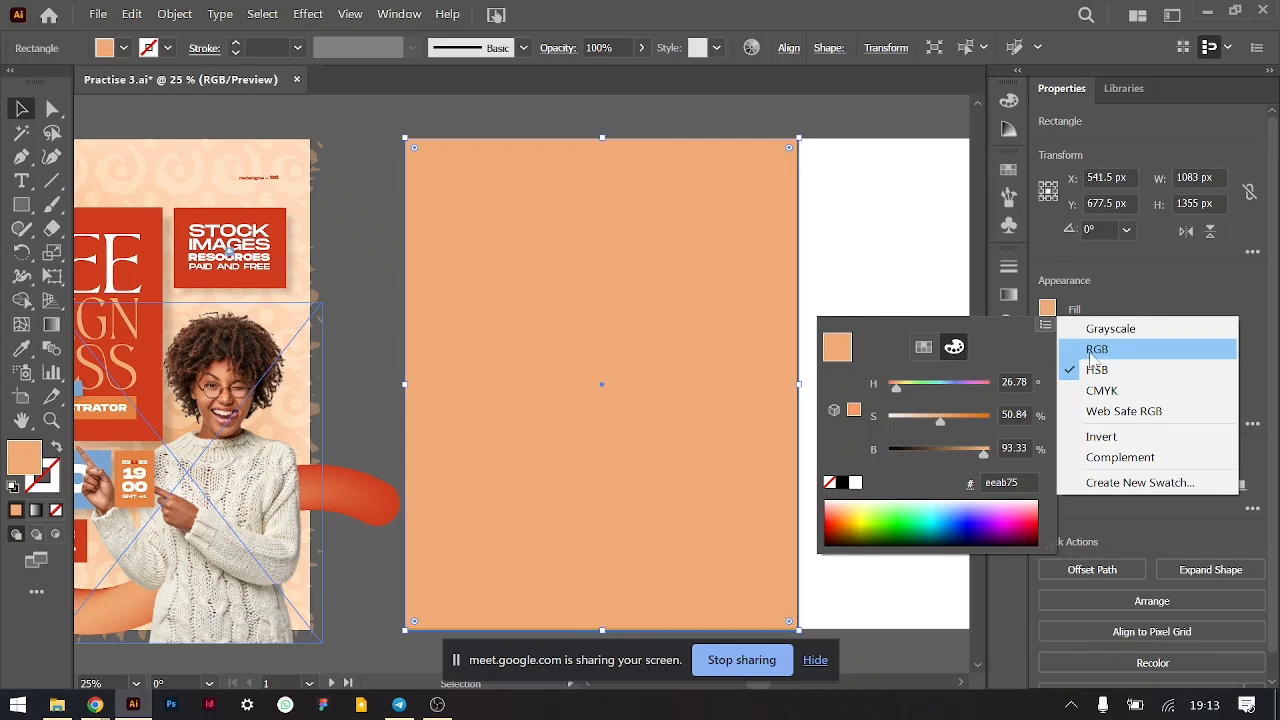
left_click(1097, 372)
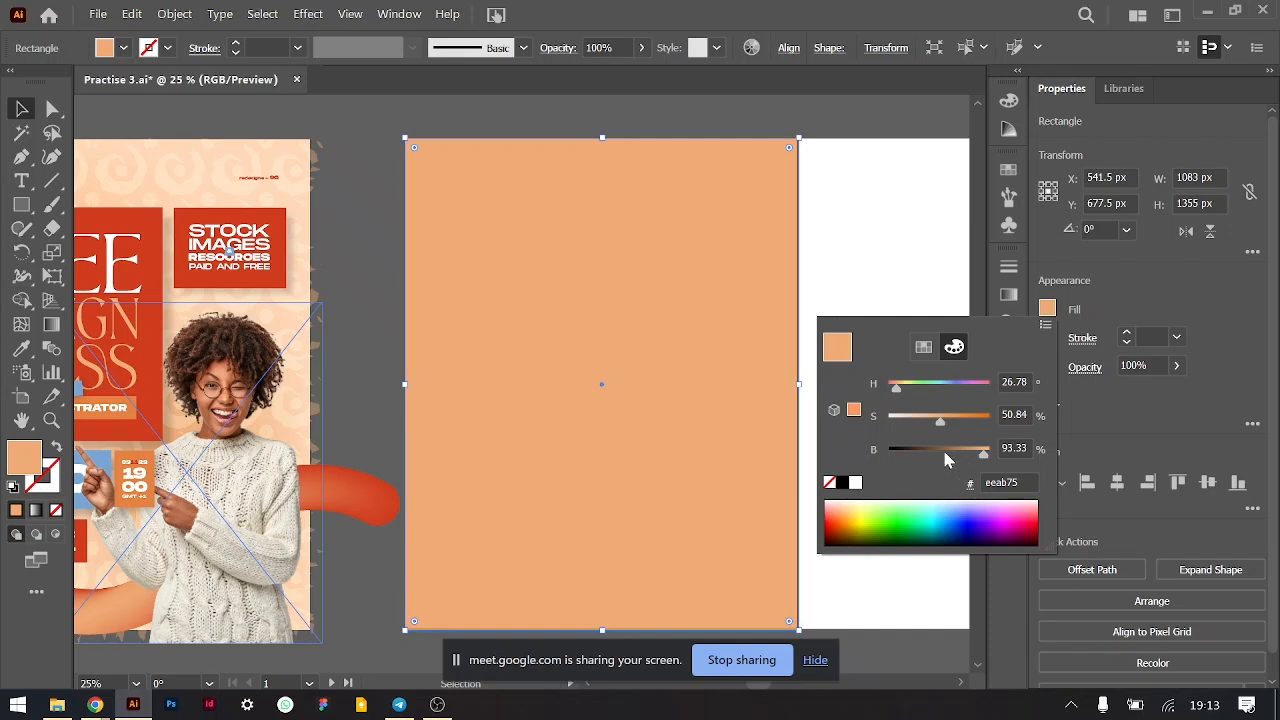
left_click_drag(990, 460, 921, 421)
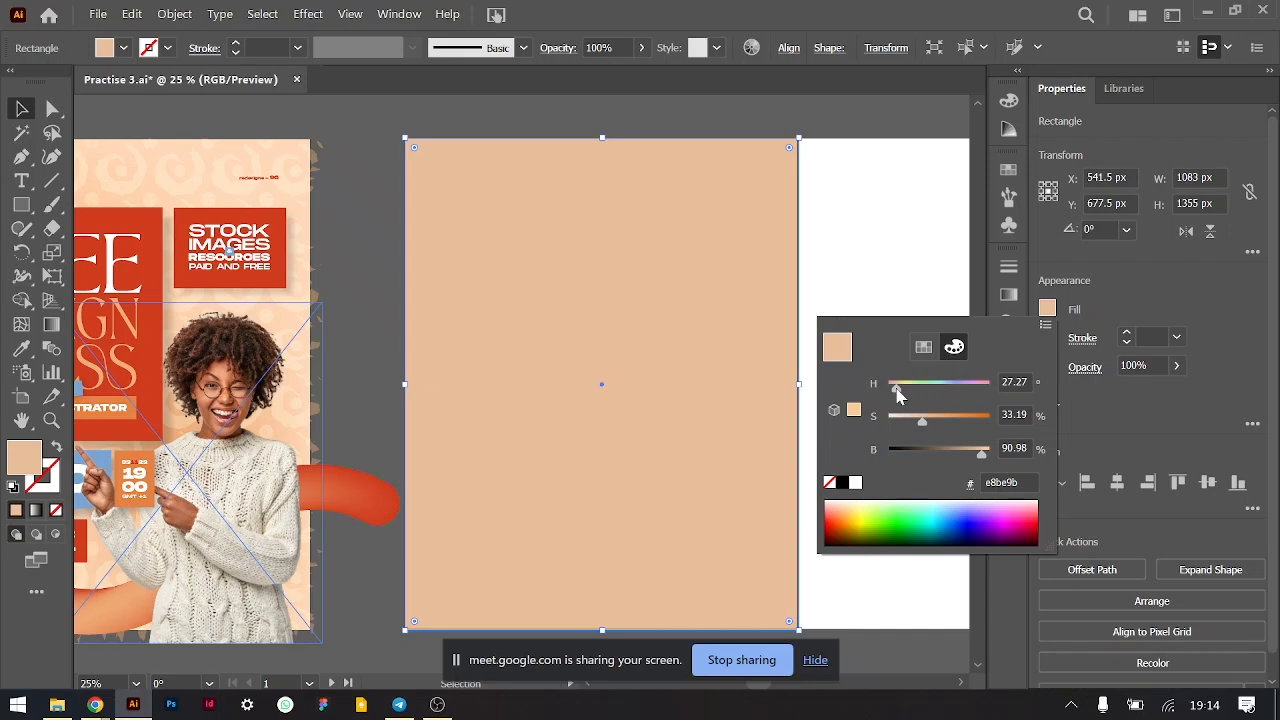
- Try shifting the rectangle's fill hue to about 88°, and undo the hue change
mouse_move(897, 395)
left_mouse_down()
mouse_move(957, 395)
mouse_move(914, 395)
left_mouse_up()
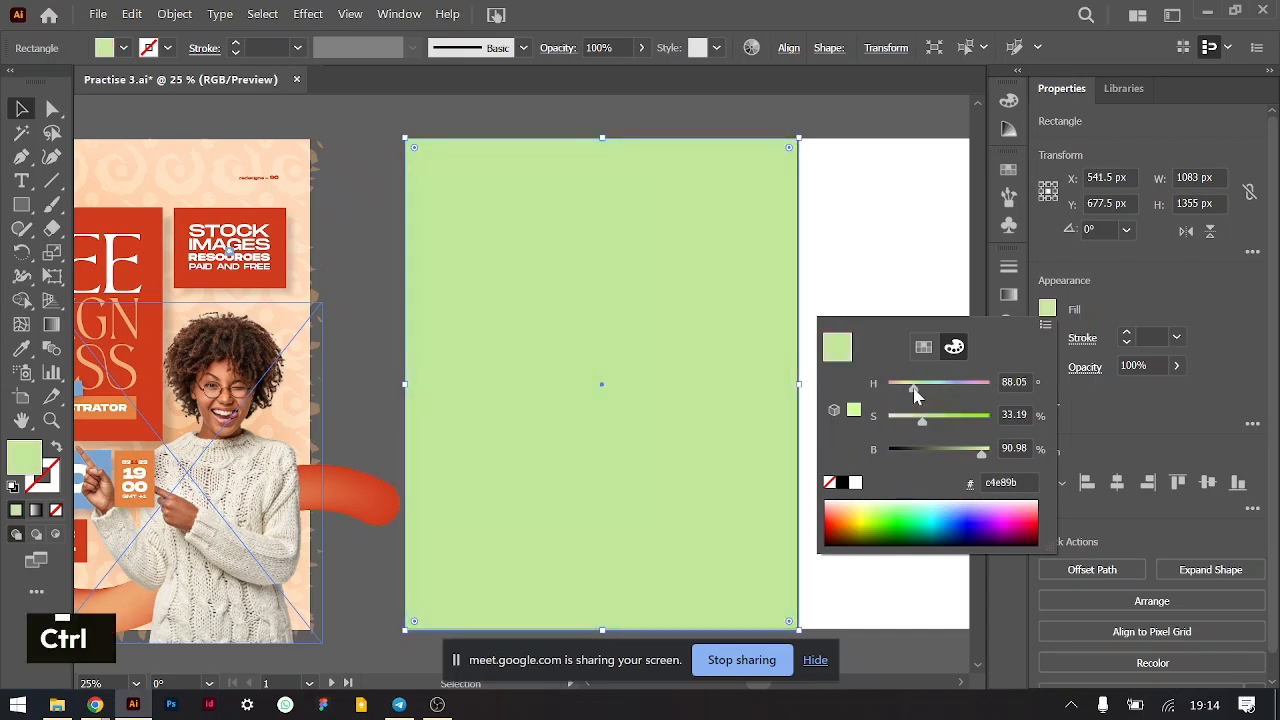
key("ctrl+z")
key("ctrl+z")
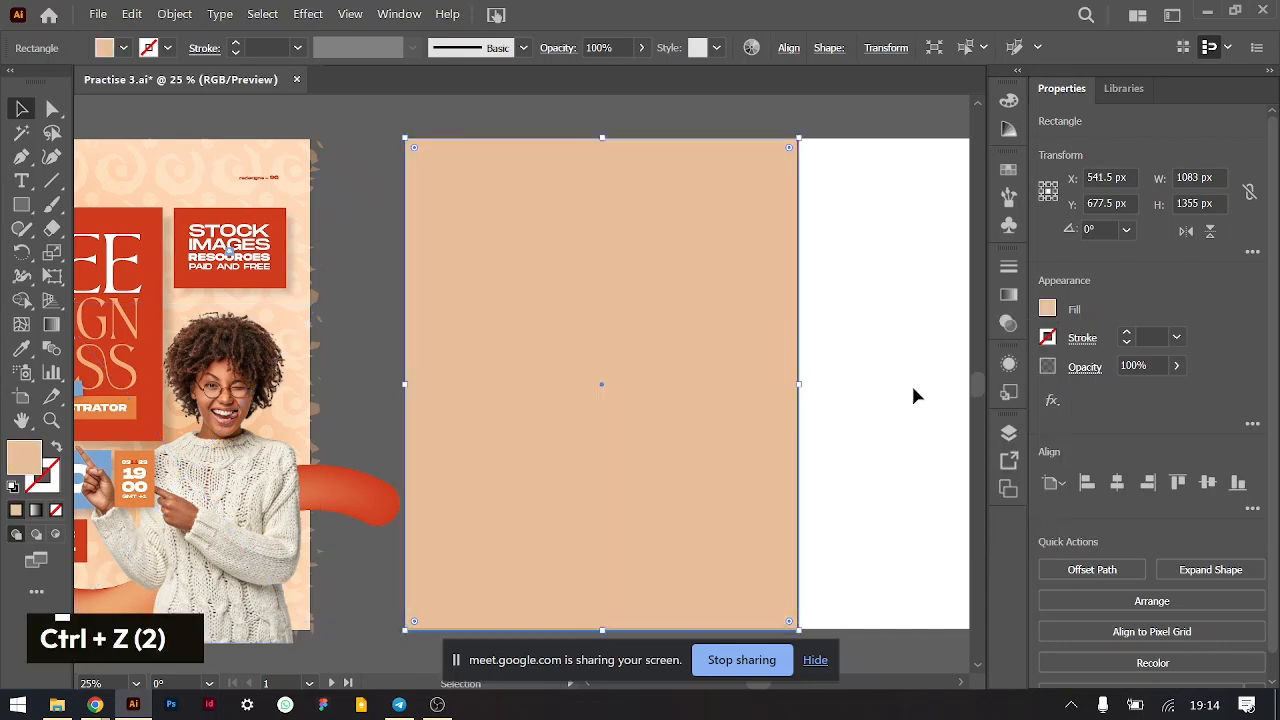
- Set the rectangle's fill to about 21% saturation and 100% brightness in the Color Mixer
left_click(1048, 312)
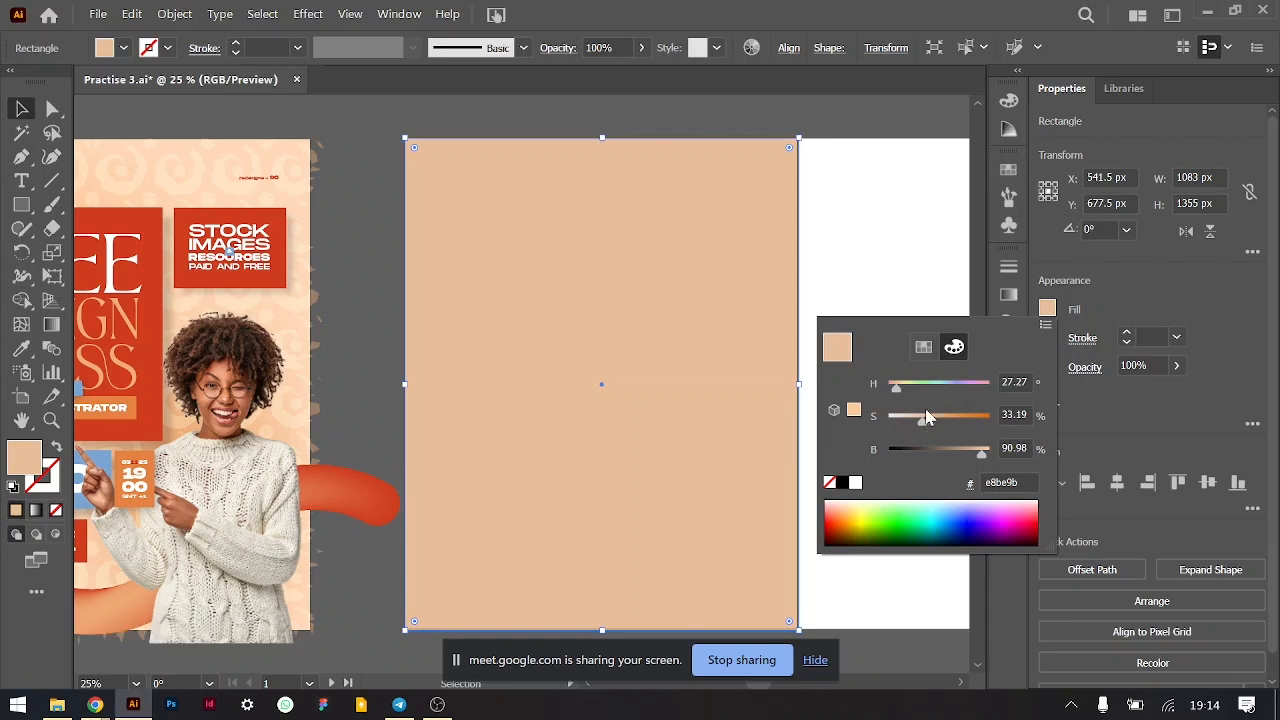
left_click_drag(920, 424, 910, 428)
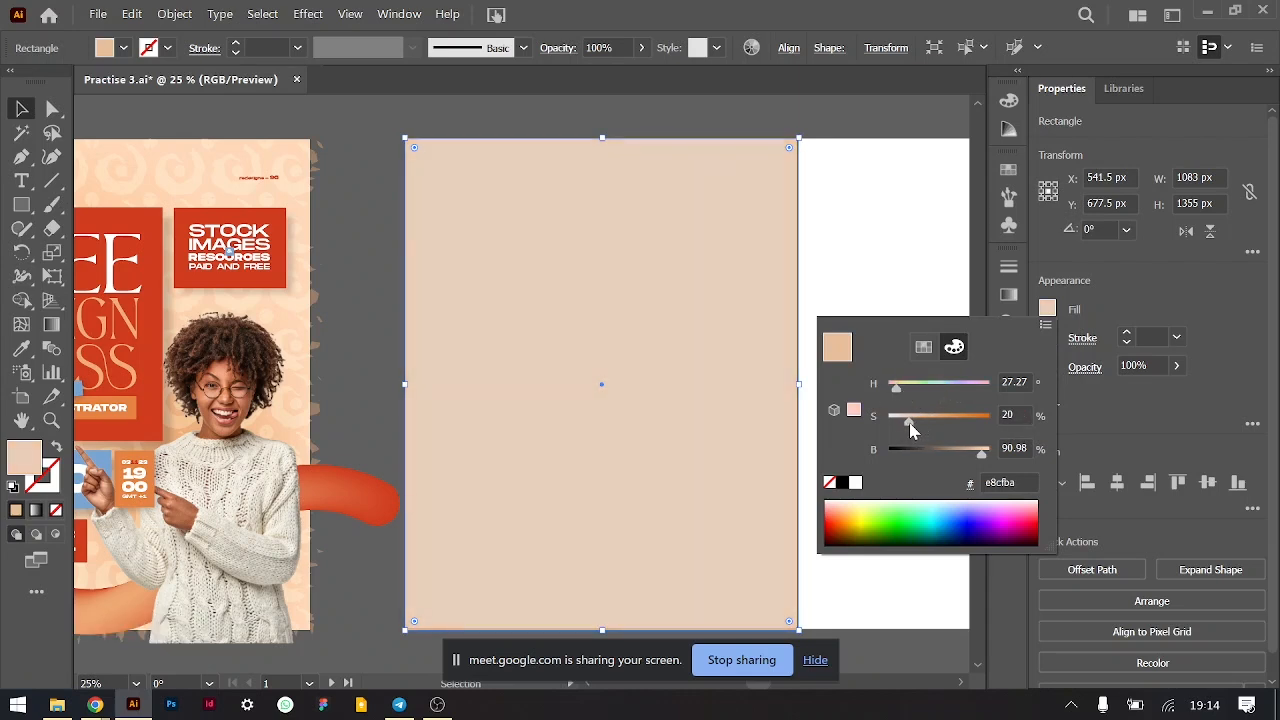
left_click(910, 428)
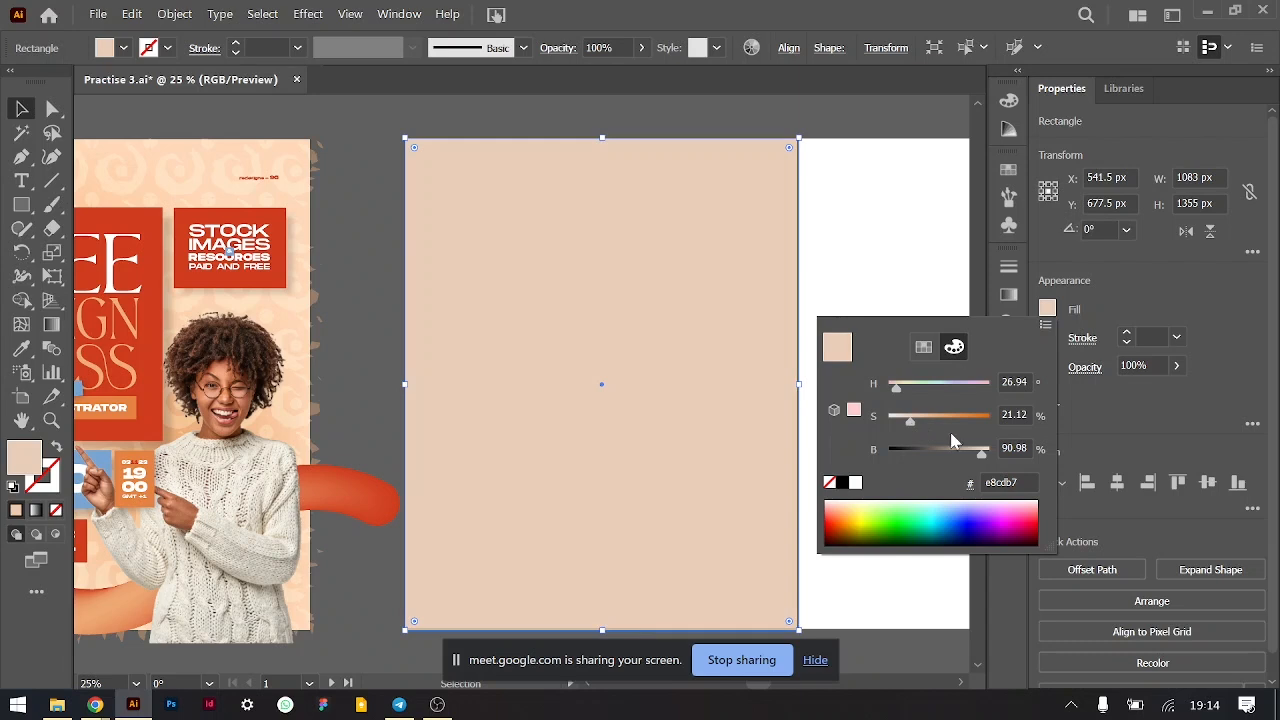
left_click_drag(983, 462, 1005, 452)
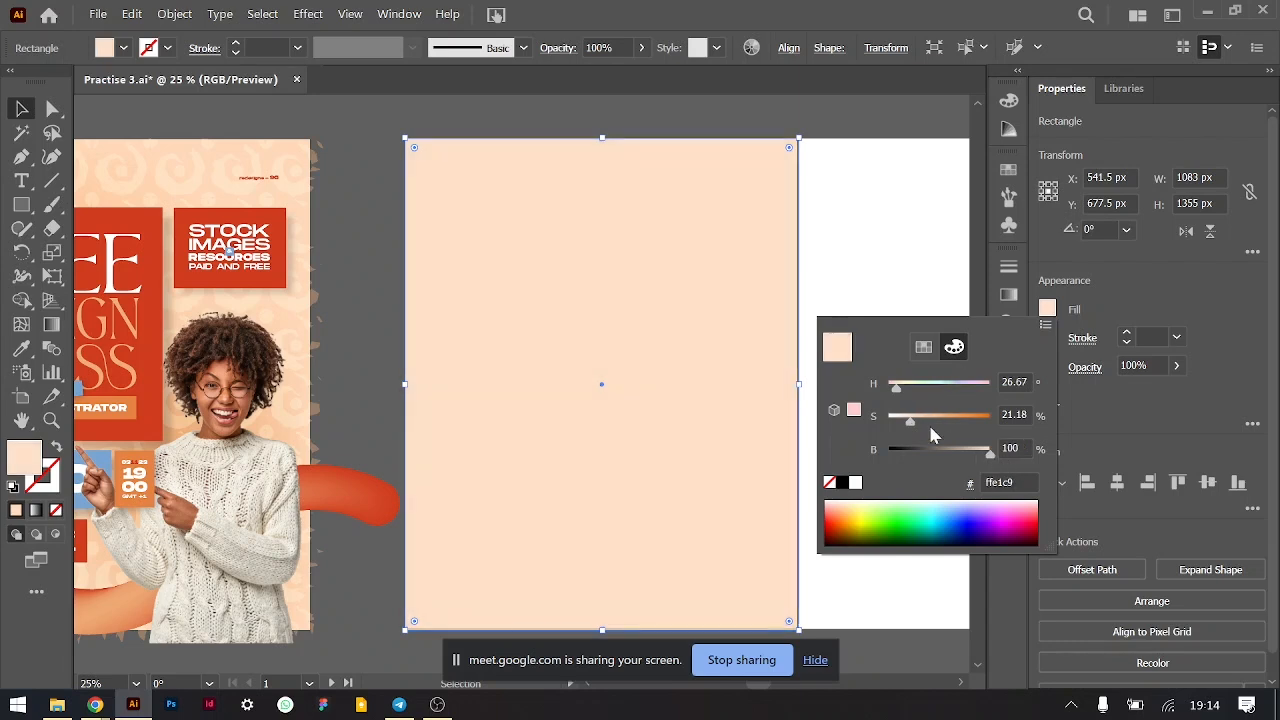
- Set the peach rectangle's fill saturation to 26% in the Color Mixer, close the mixer and leave the rectangle selected
left_click_drag(913, 430, 921, 430)
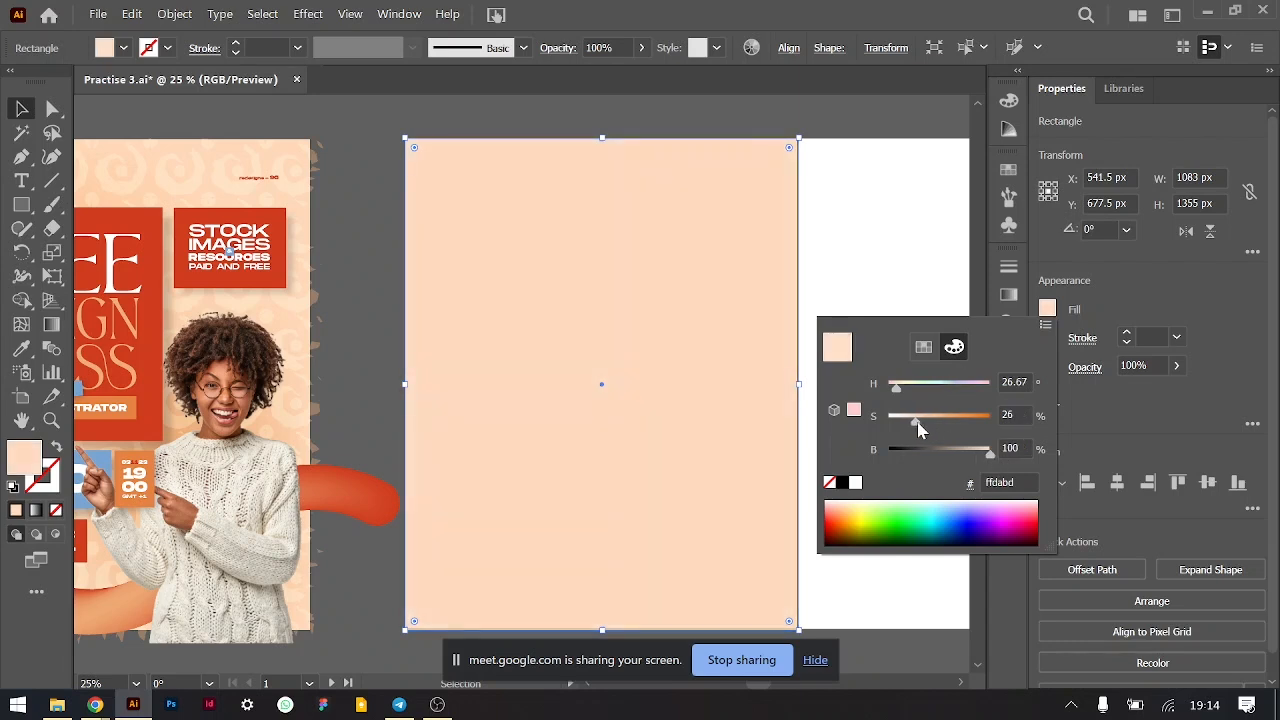
left_click(879, 230)
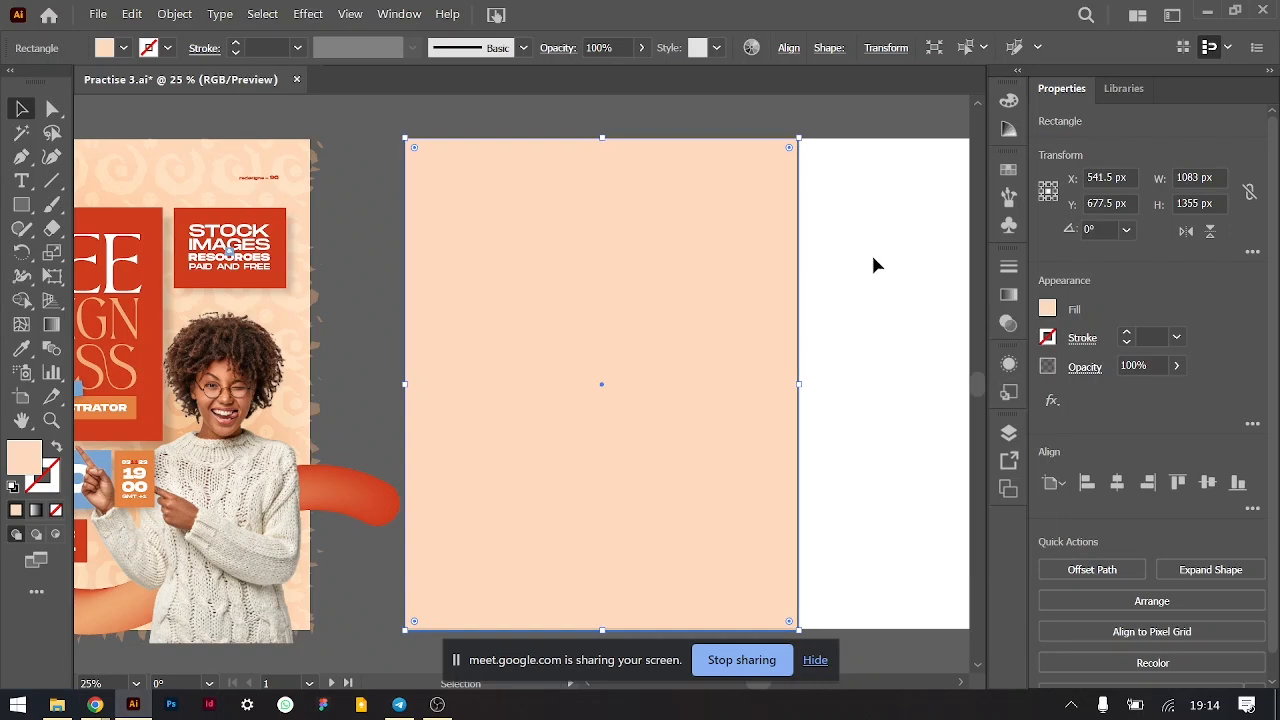
left_click(872, 268)
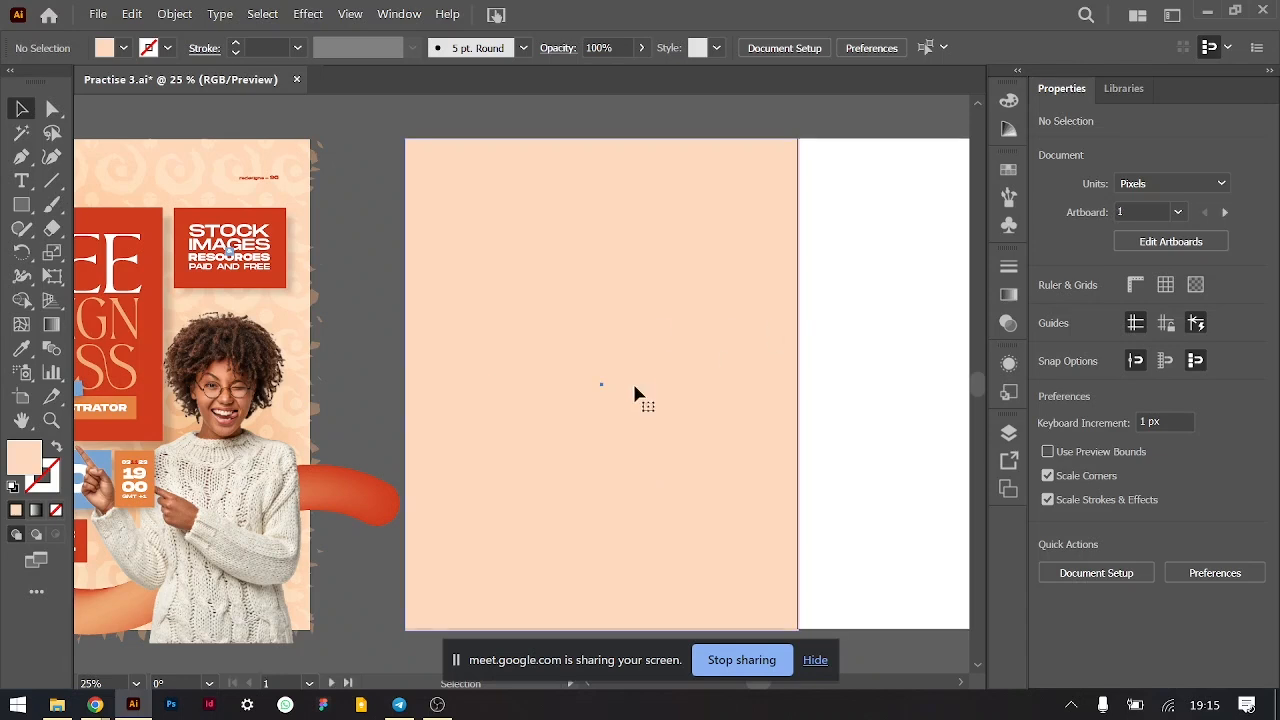
left_click(632, 383)
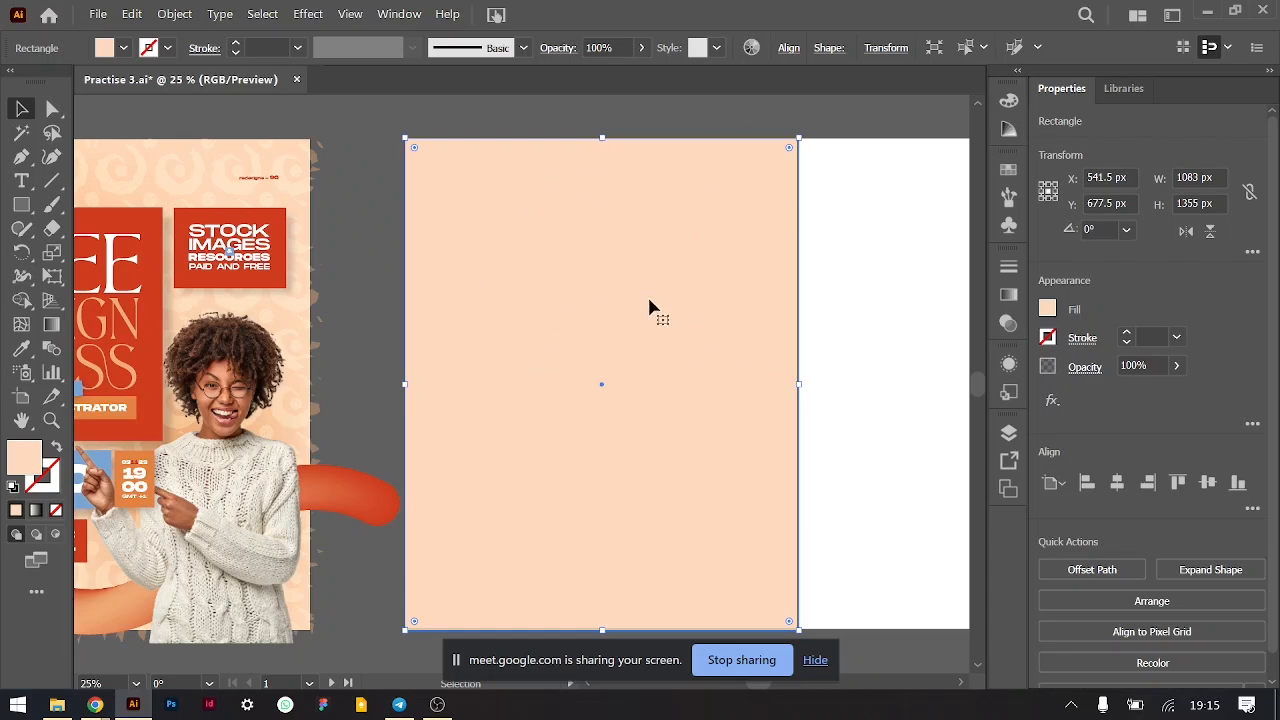
left_click(1172, 14)
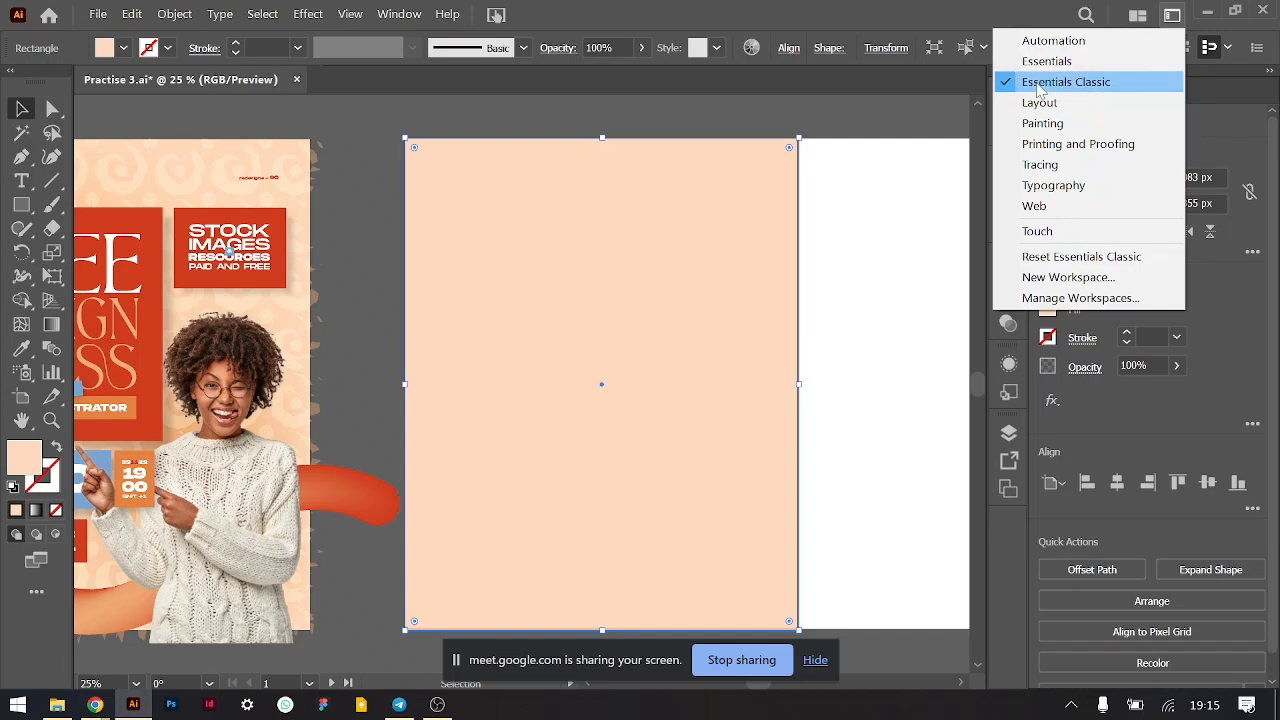
left_click(403, 14)
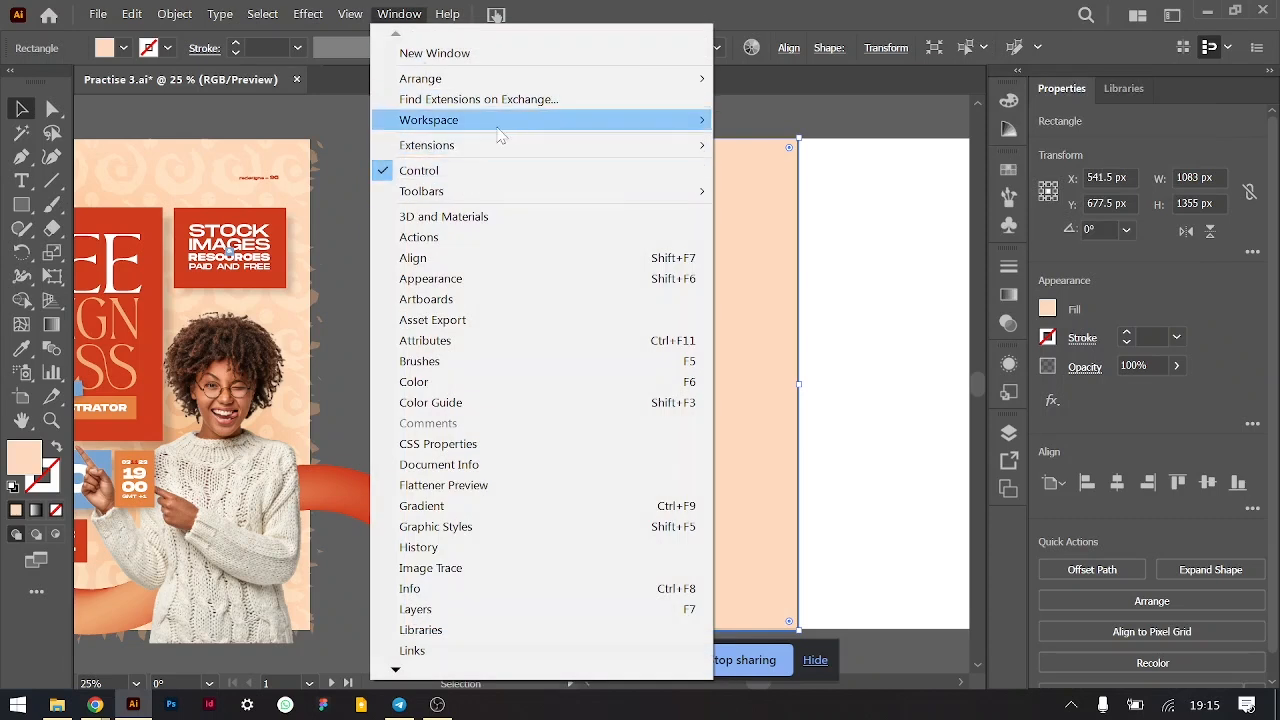
mouse_move(586, 128)
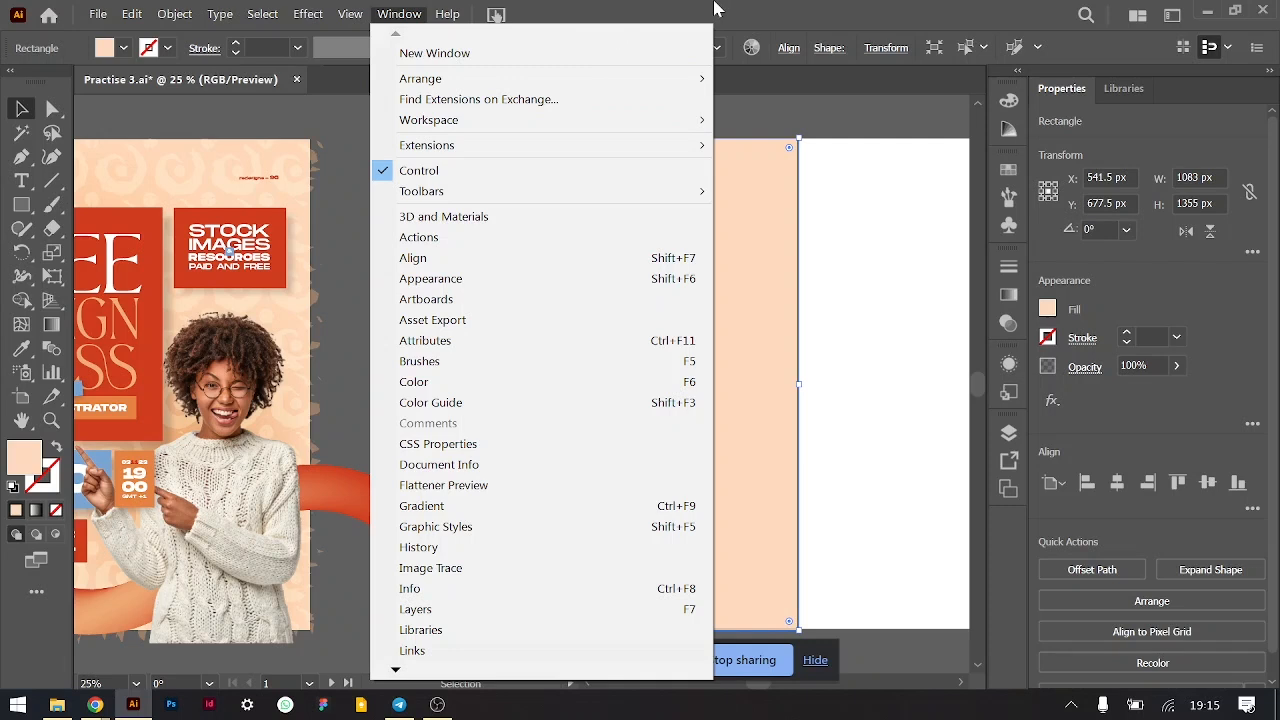
left_click(677, 9)
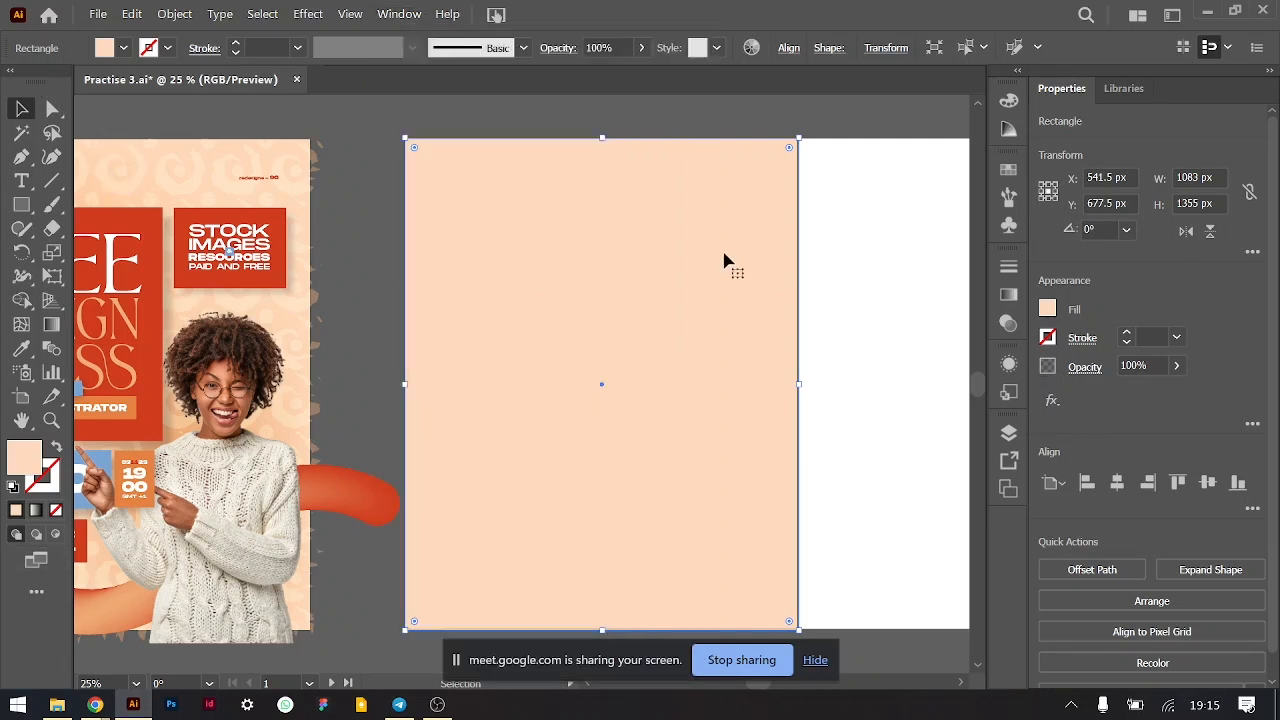
- Add two Mesh points to the peach rectangle, one in its upper-left area and one in its lower-right area
left_click(22, 327)
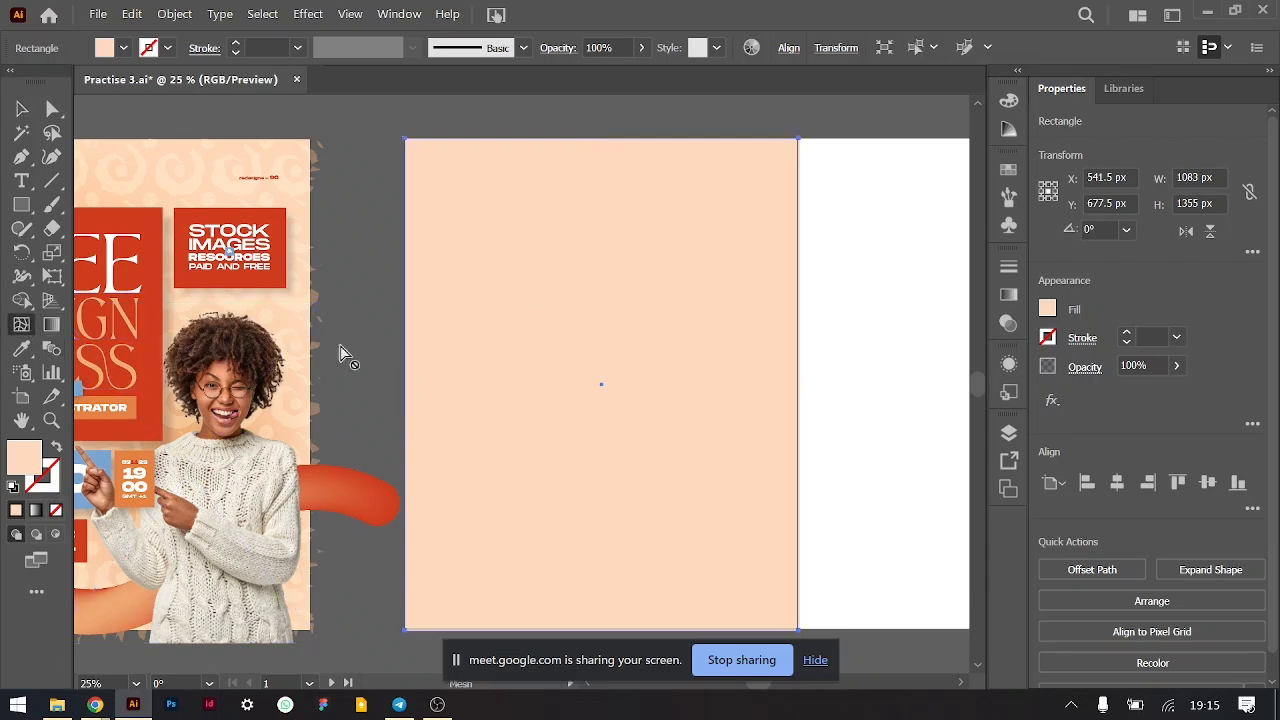
left_click(524, 296)
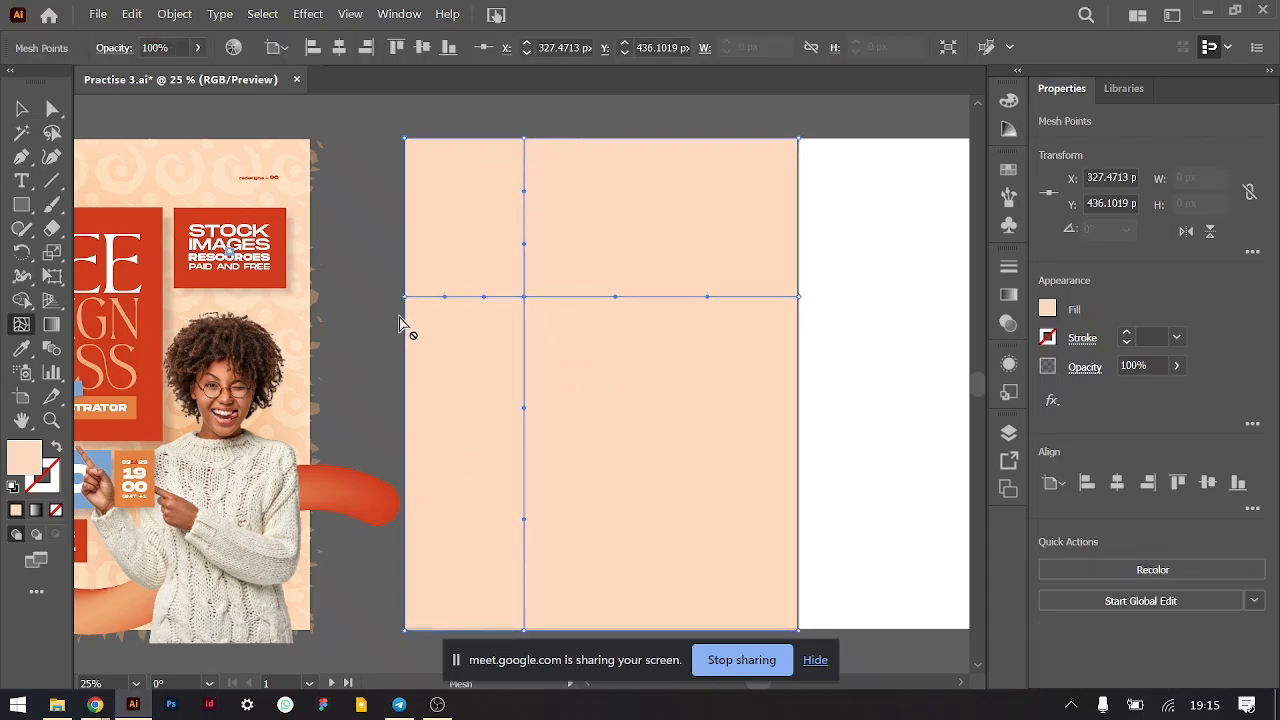
left_click(698, 510)
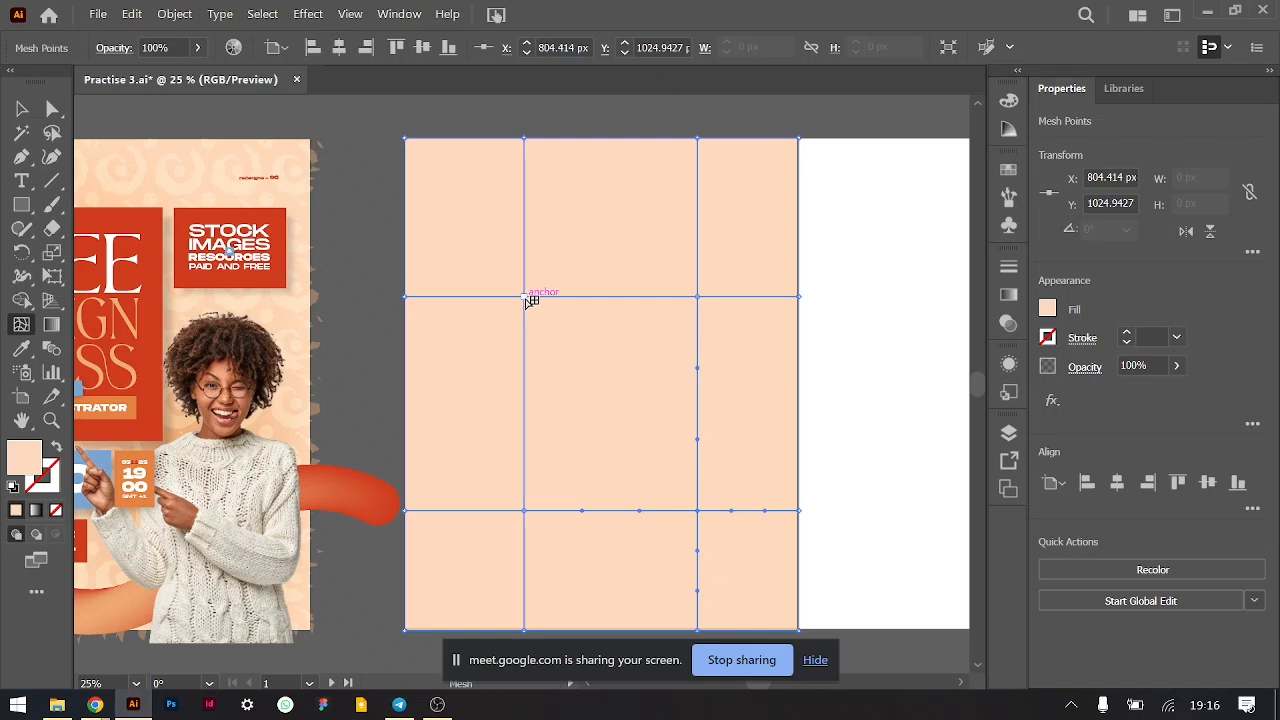
- Recolor the upper-left mesh point to a more saturated orange using the saturation value in the Color Mixer
left_click(525, 297)
left_click(1047, 310)
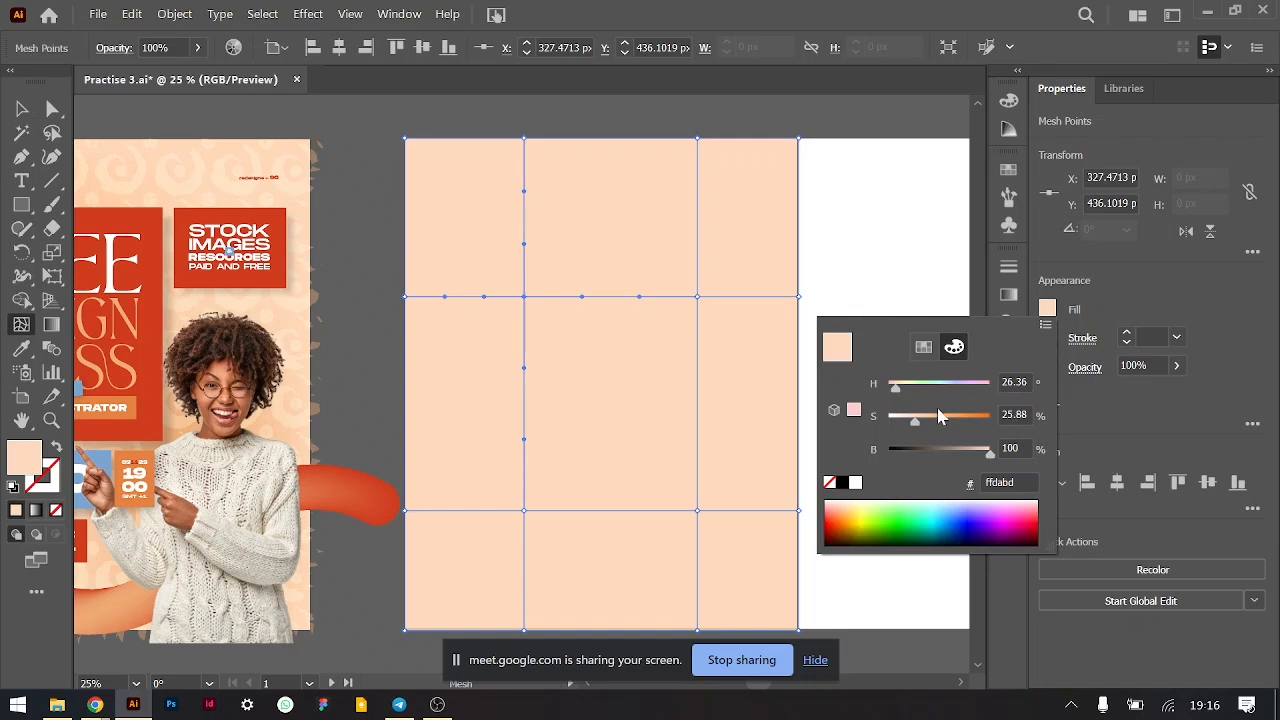
left_click_drag(917, 427, 949, 427)
- Set the lower-right mesh point's fill to about 54% saturation in the Color Mixer
left_click(699, 513)
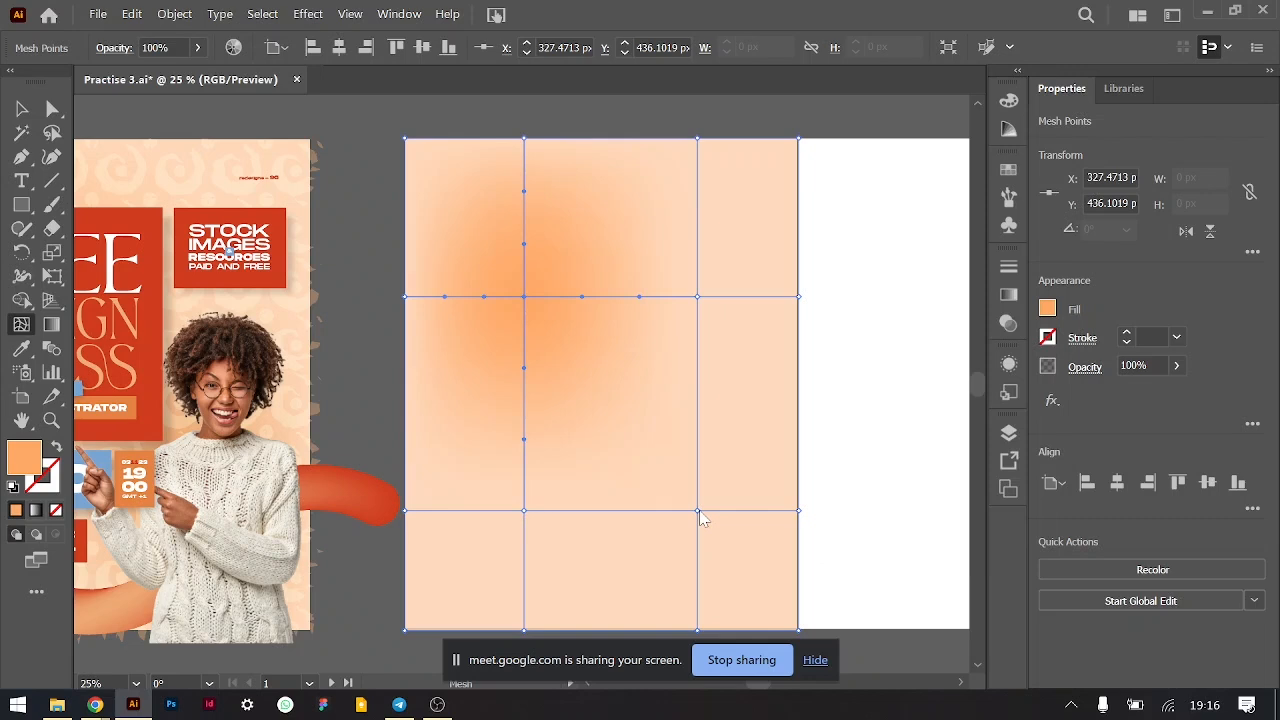
left_click(1047, 309)
left_click_drag(916, 427, 943, 424)
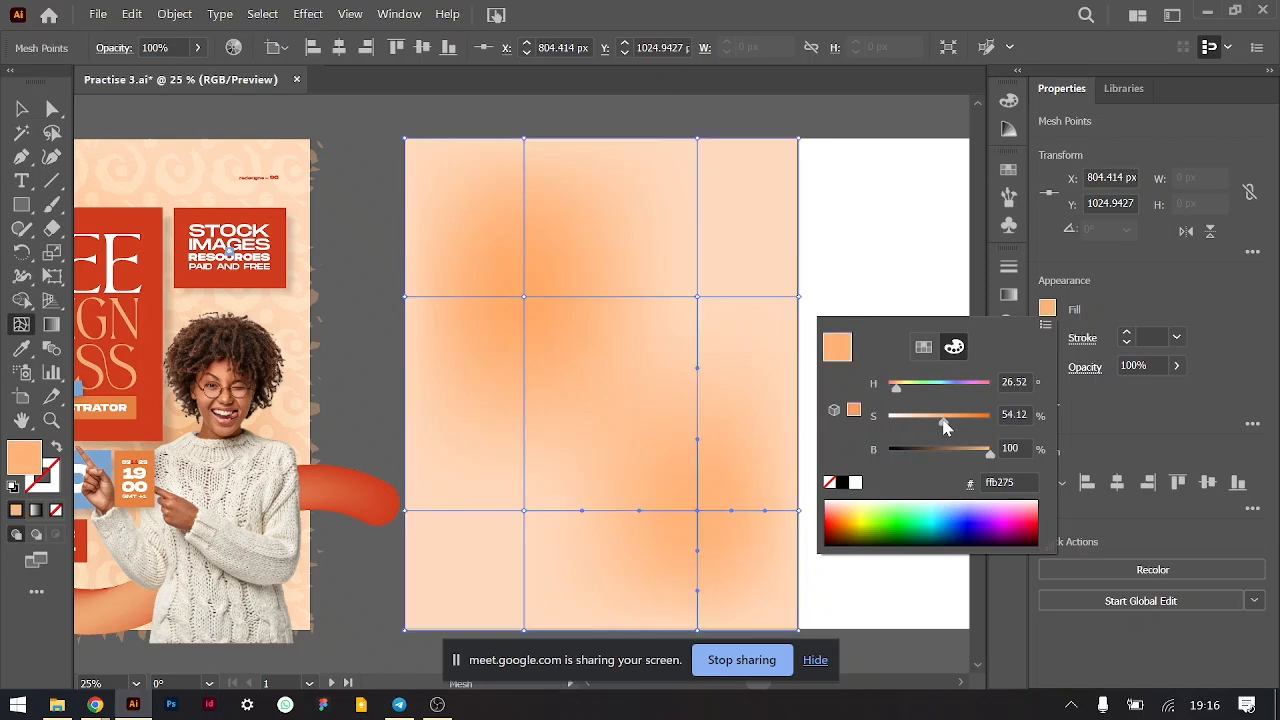
left_click(770, 8)
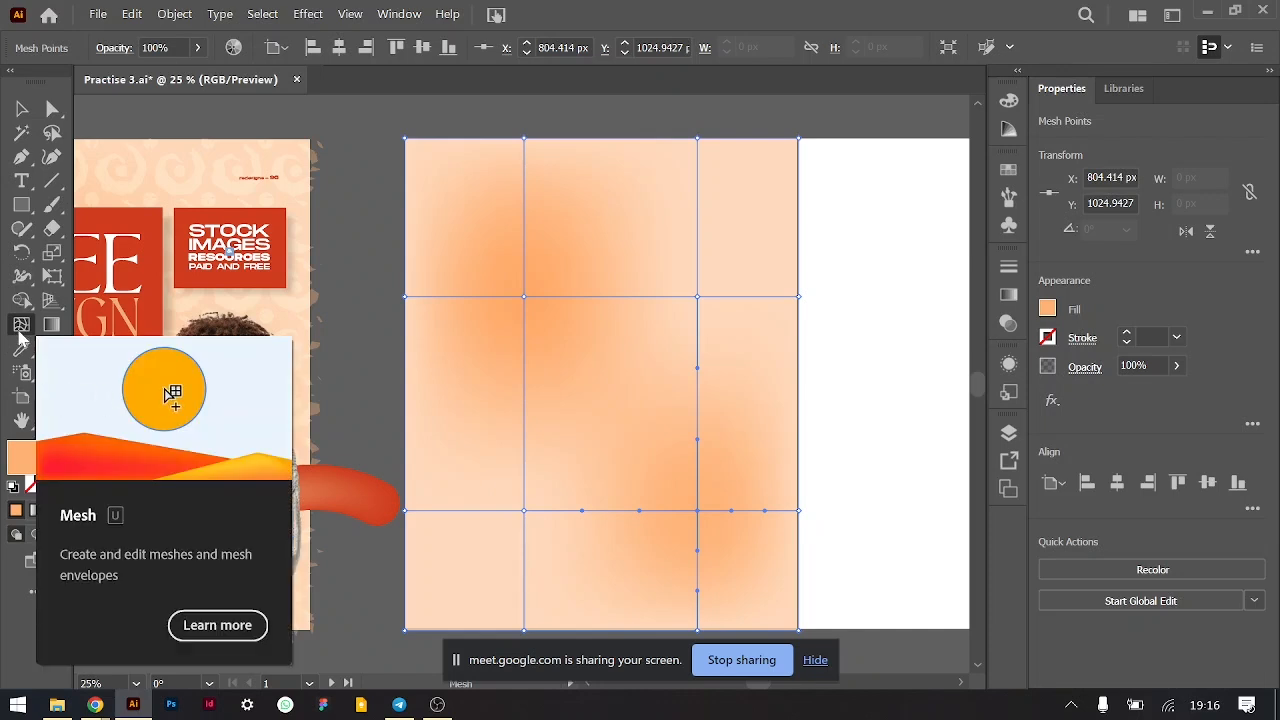
- Move both orange mesh points toward the middle of the background to bend the gradient, and deselect the mesh
left_click_drag(524, 297, 583, 352)
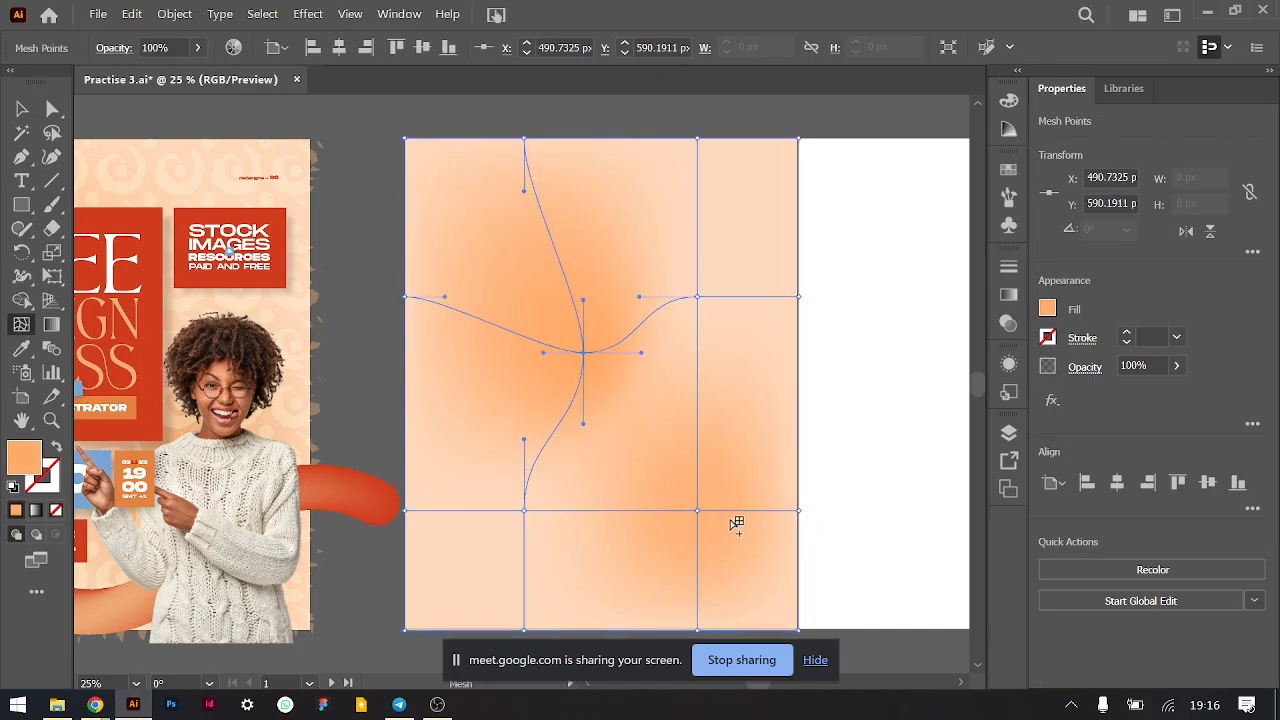
left_click_drag(697, 511, 672, 469)
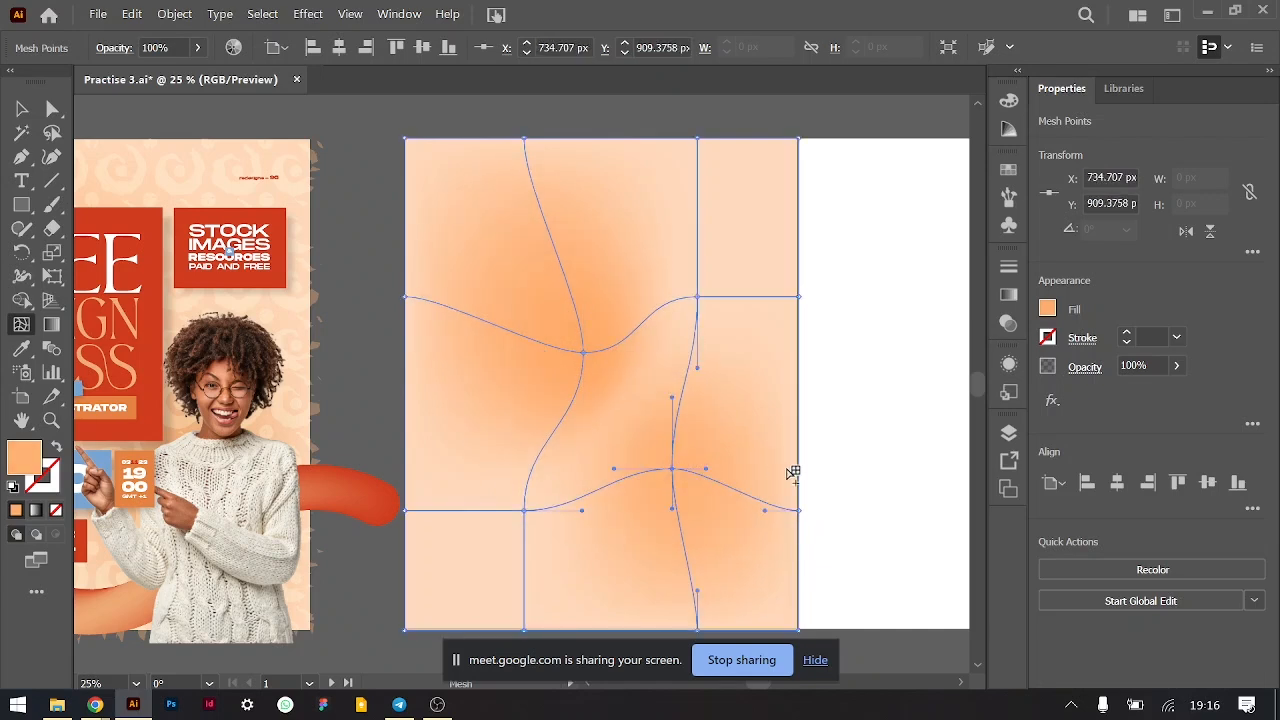
left_click(22, 108)
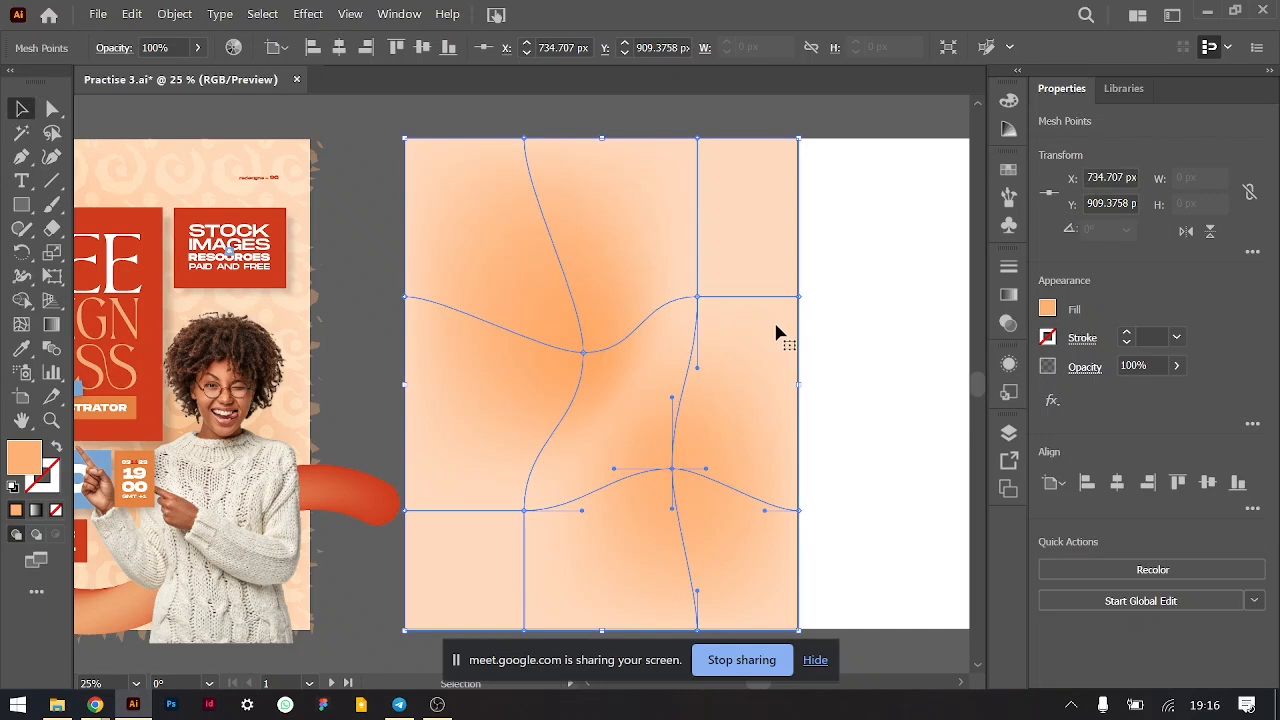
left_click(817, 374)
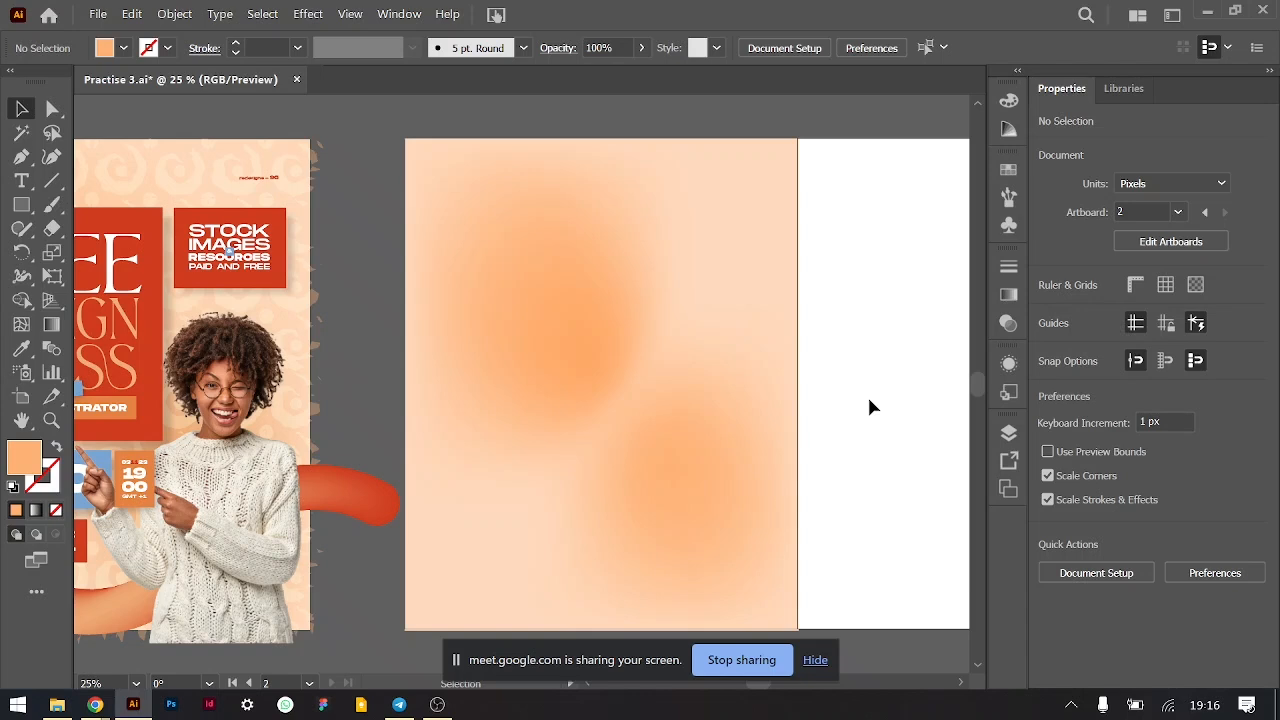
- Examine the reference flyer's patterned background and red title block, and compare them with the new gradient mesh background
scroll(869, 406, "left", 2)
scroll(869, 406, "right", 3)
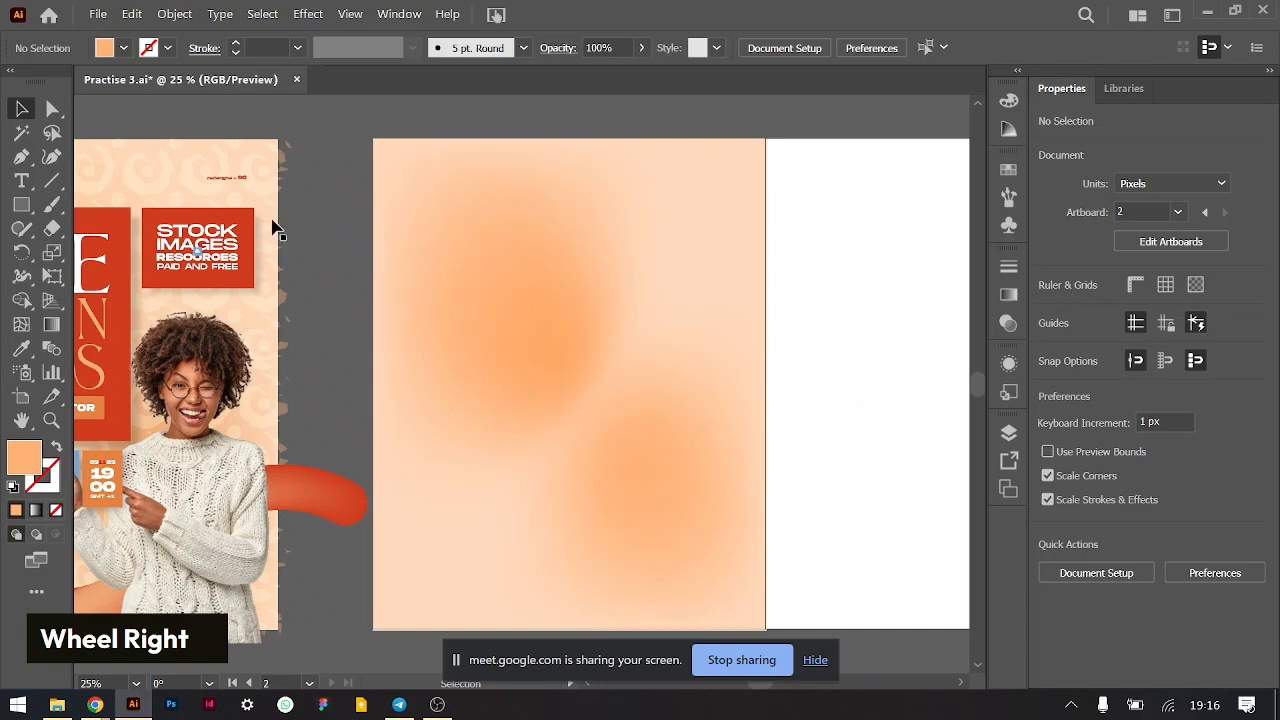
scroll(178, 176, "left", 5)
scroll(178, 176, "left", 2)
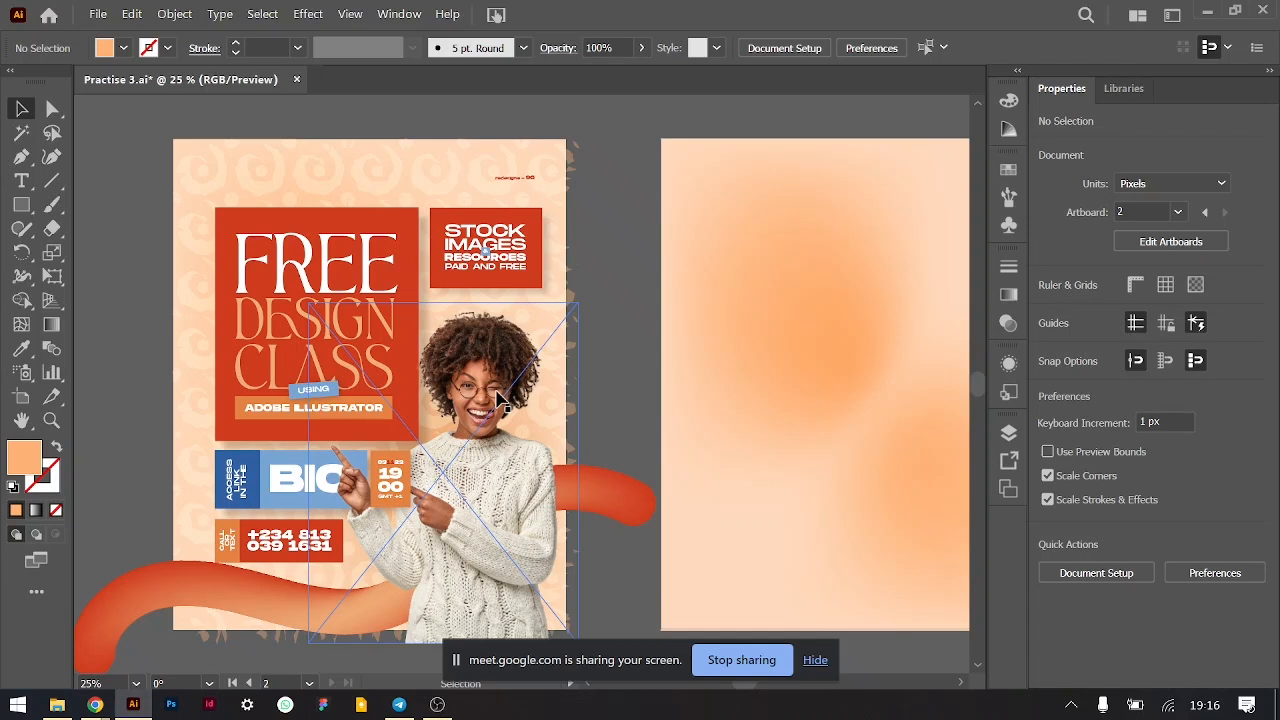
left_click(310, 236)
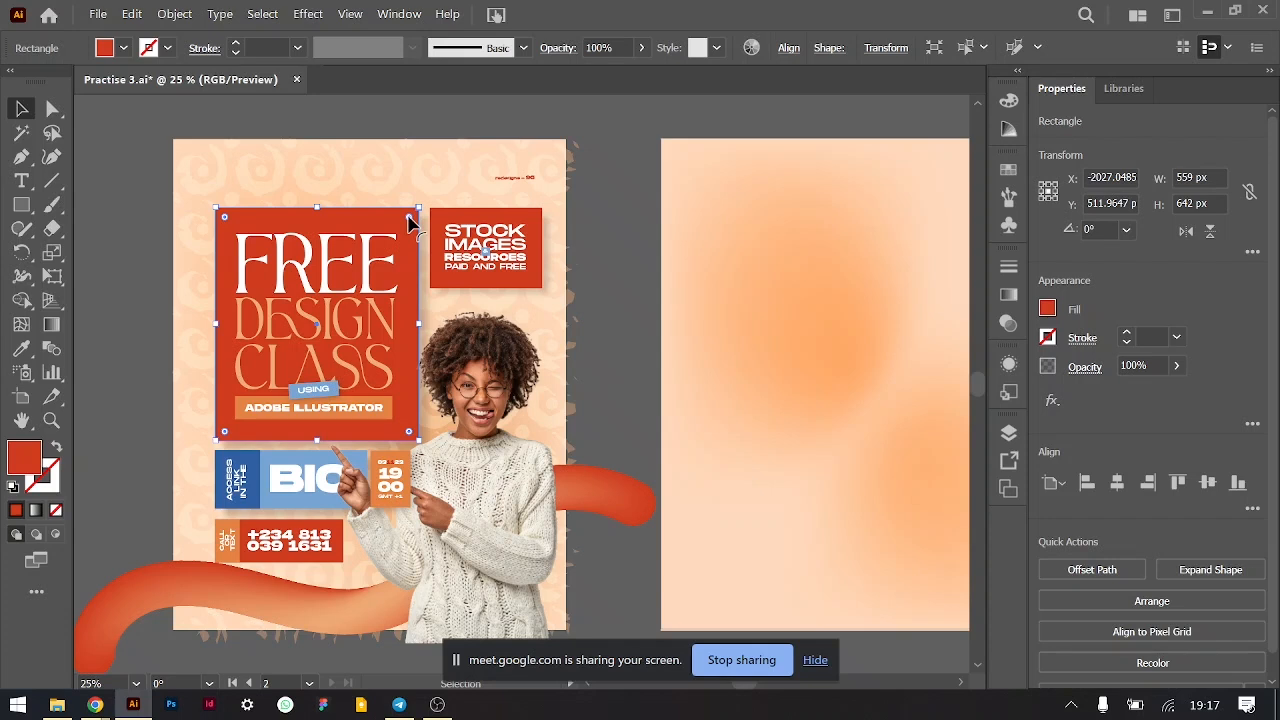
scroll(408, 222, "right", 5)
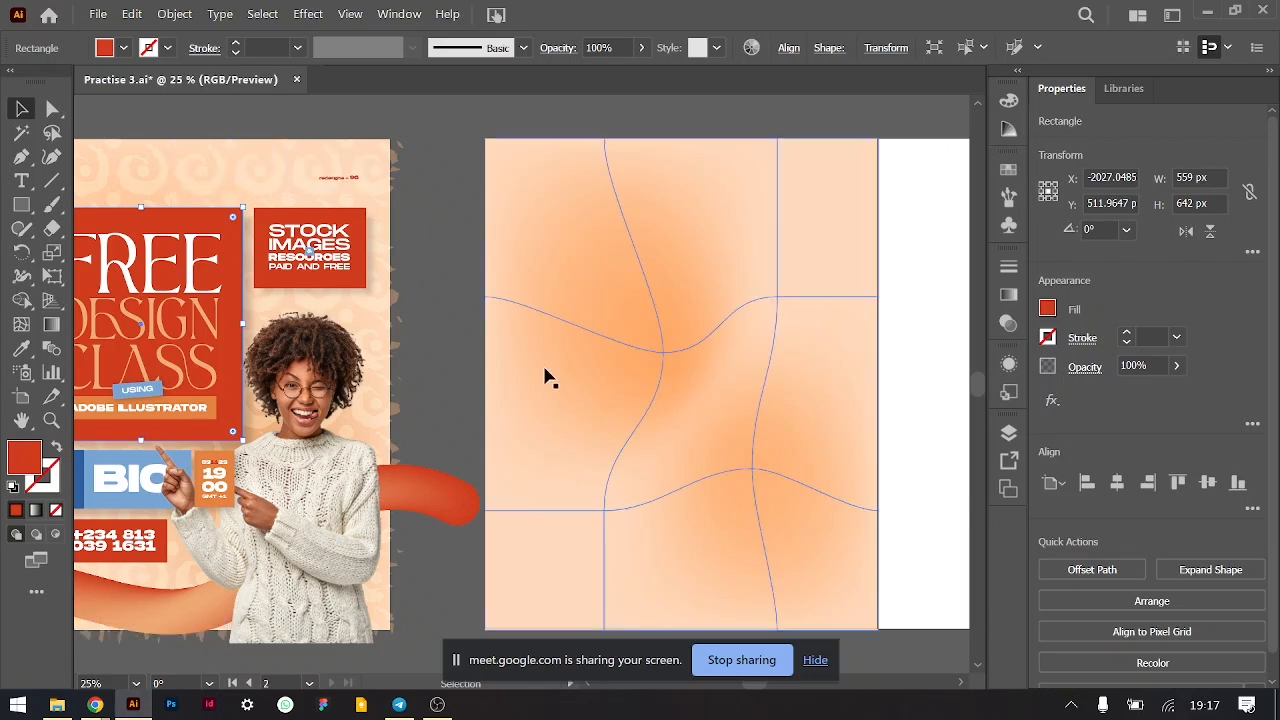
key("ctrl+minus")
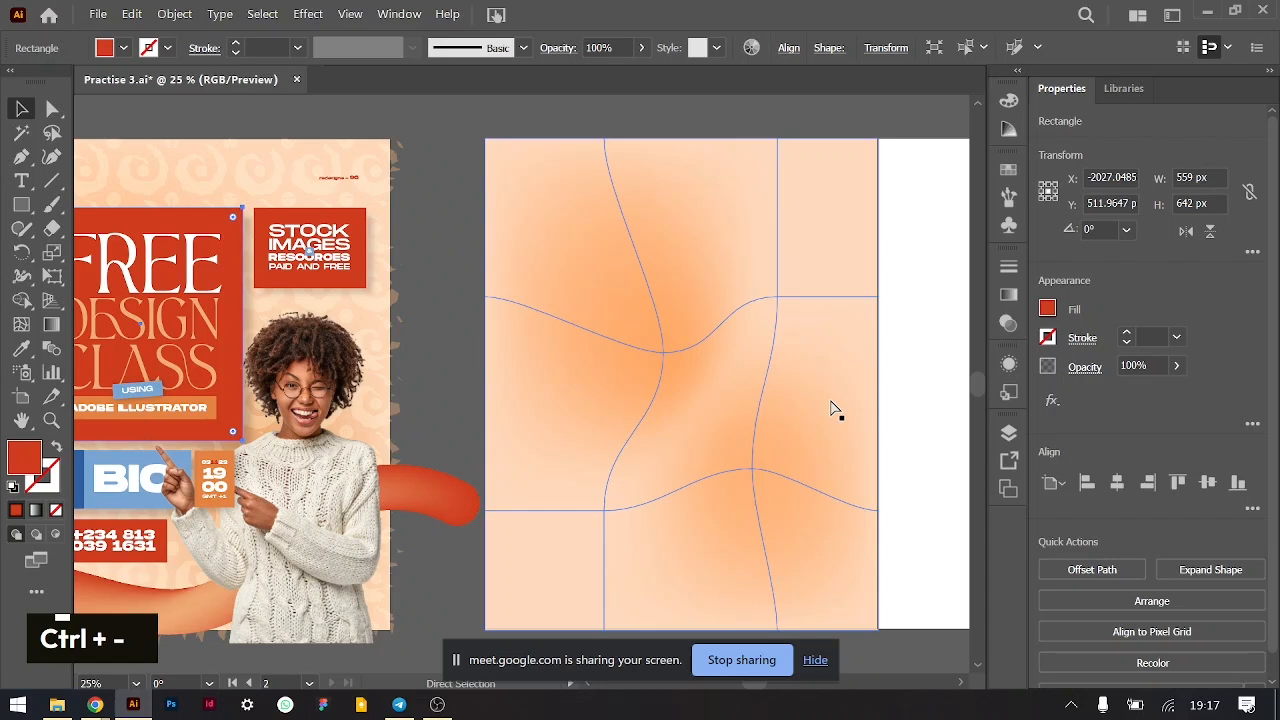
scroll(830, 408, "right", 5)
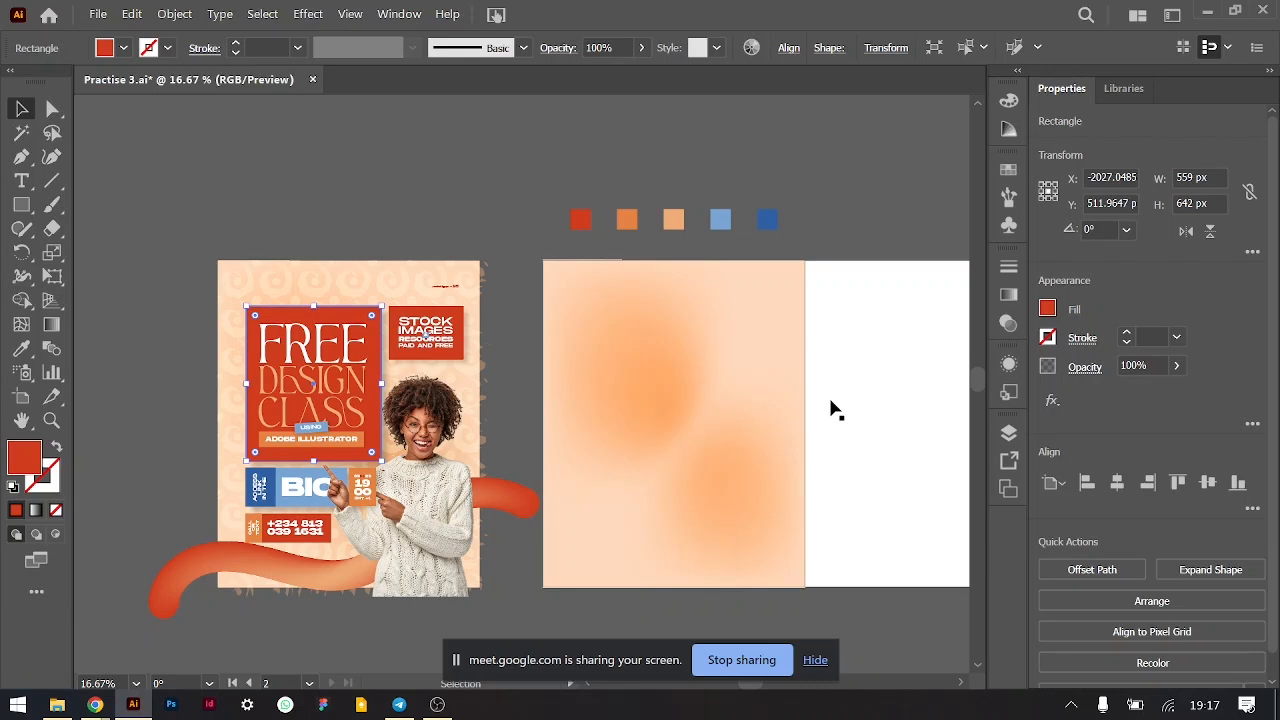
scroll(830, 405, "down", 3)
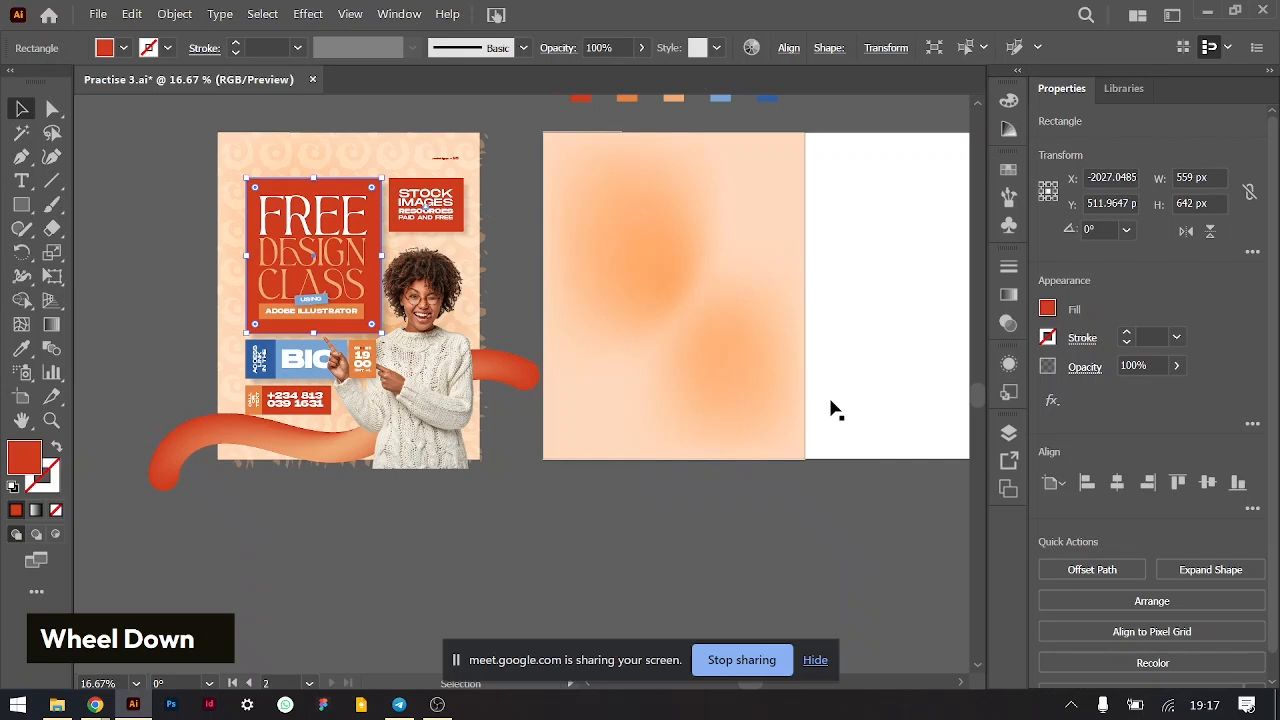
scroll(830, 405, "right", 3)
scroll(830, 405, "down", 1)
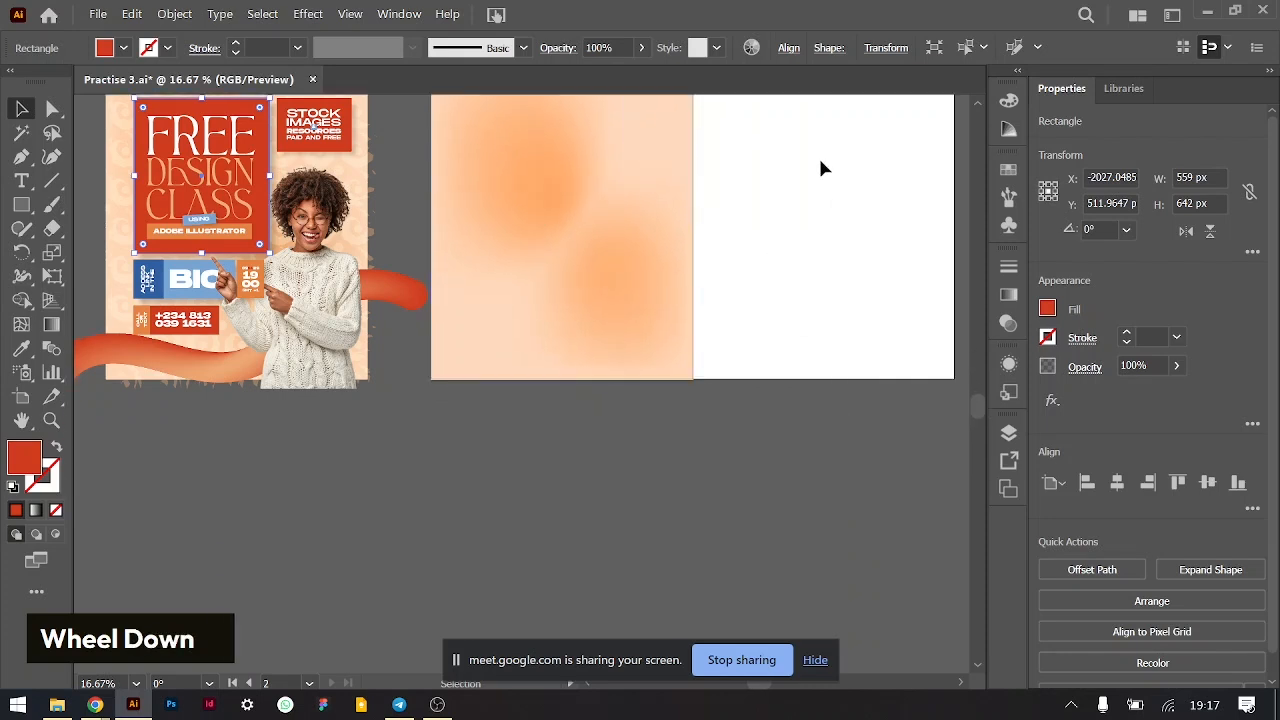
- Draw an open spiral path about 359 by 394 px with the Curvature tool in the empty area below the gradient background
left_click(555, 491)
key("ctrl+equal")
scroll(555, 491, "down", 2)
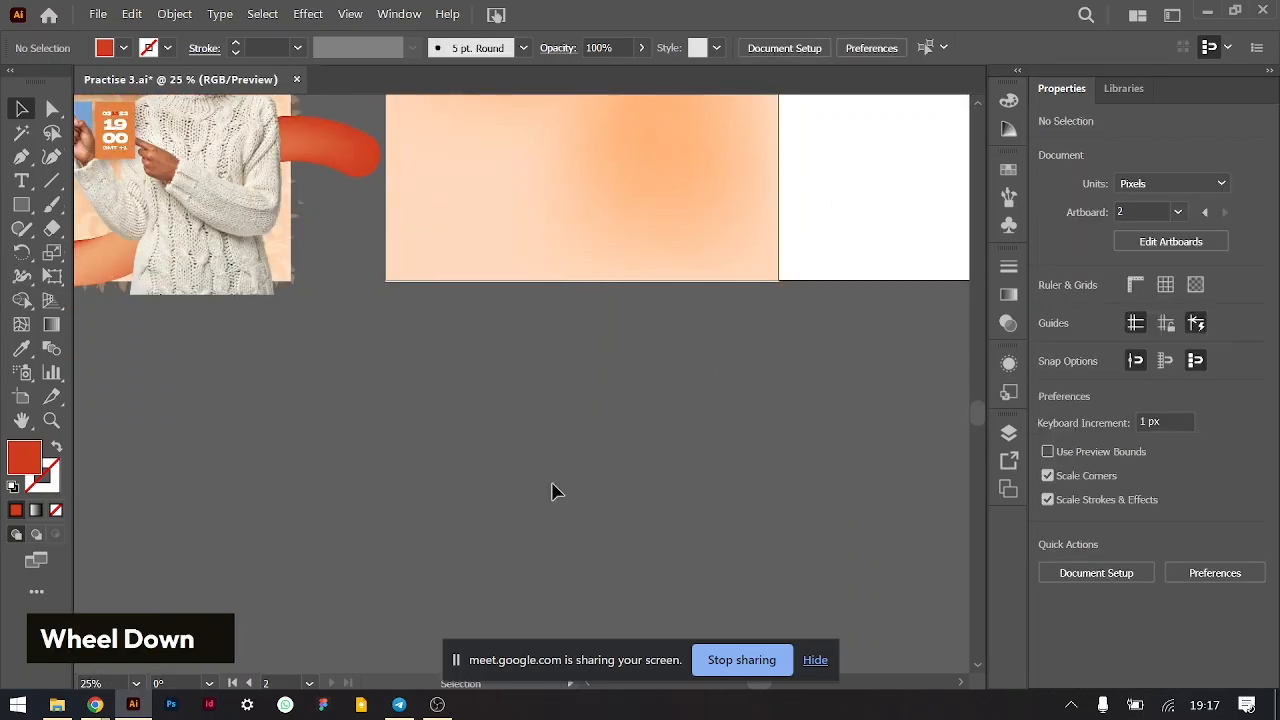
scroll(555, 491, "up", 1)
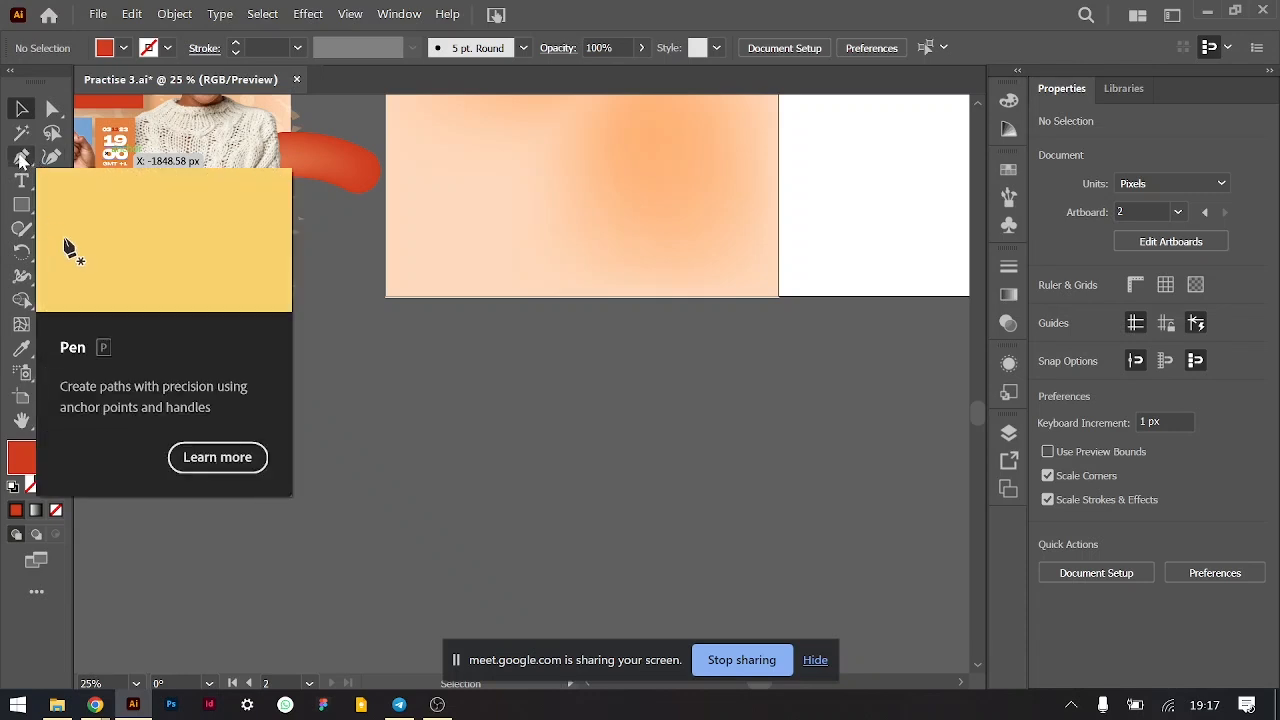
left_click(51, 159)
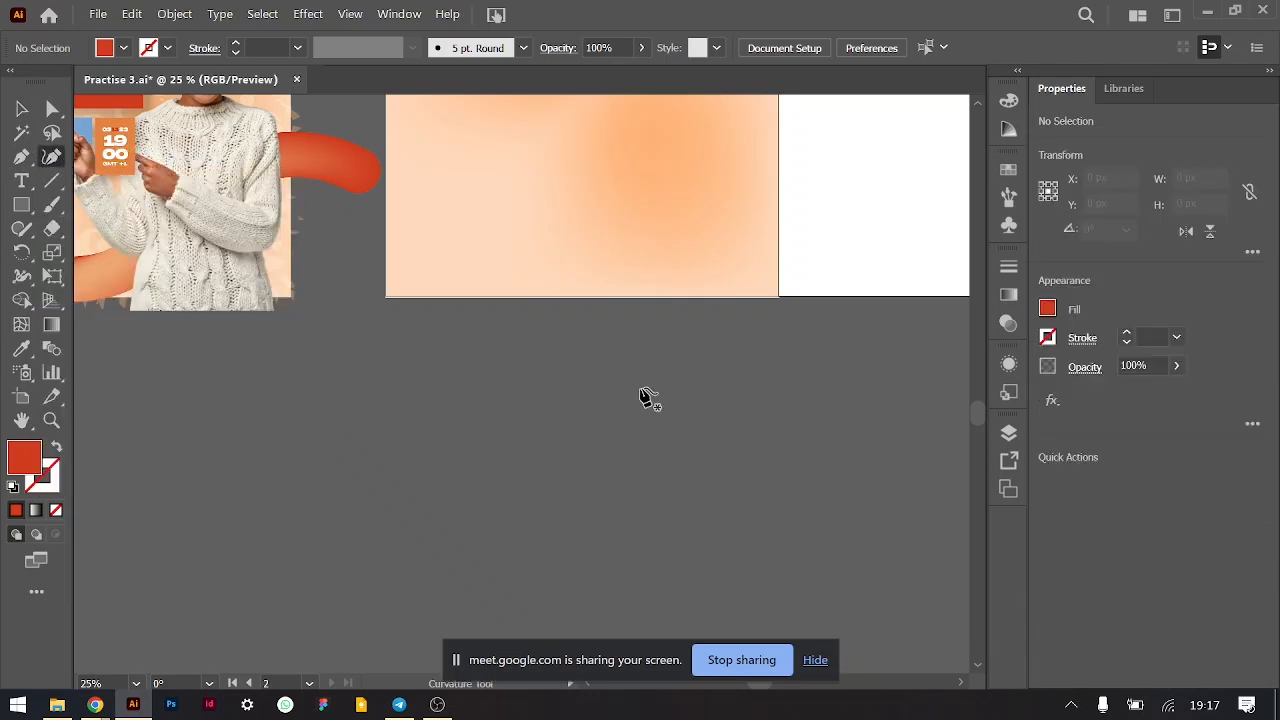
left_click(618, 373)
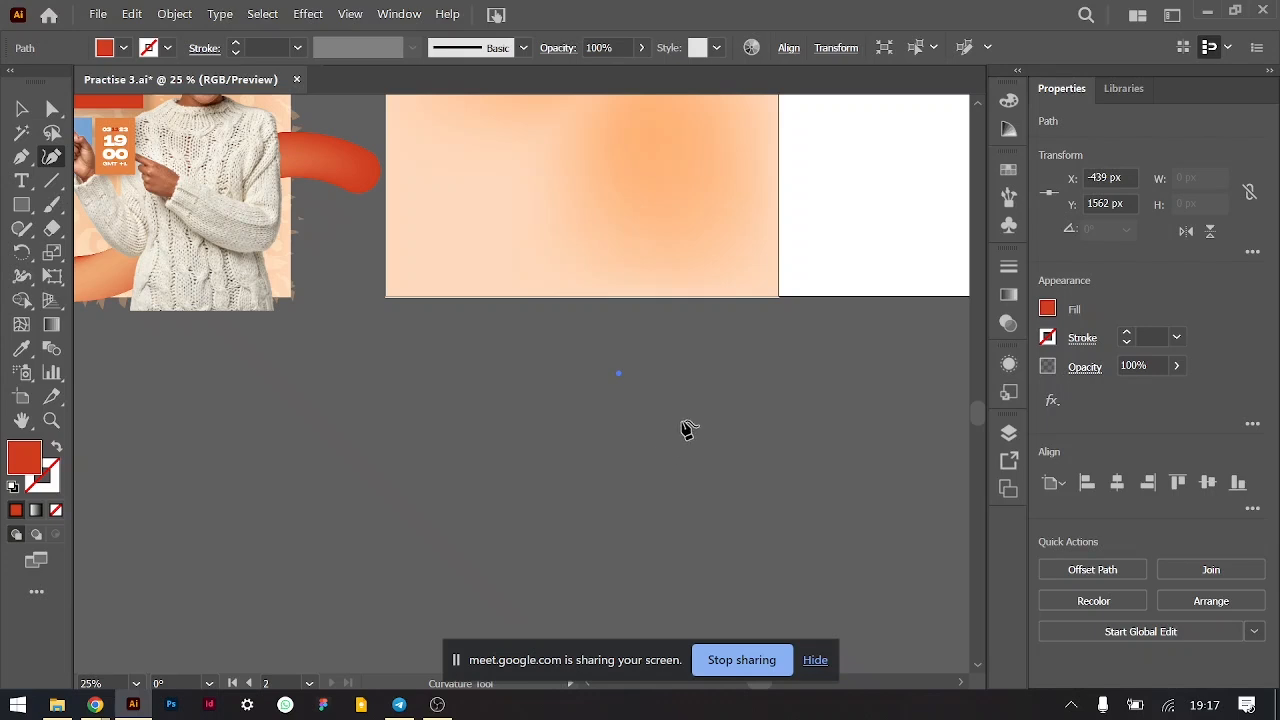
key("ctrl+z")
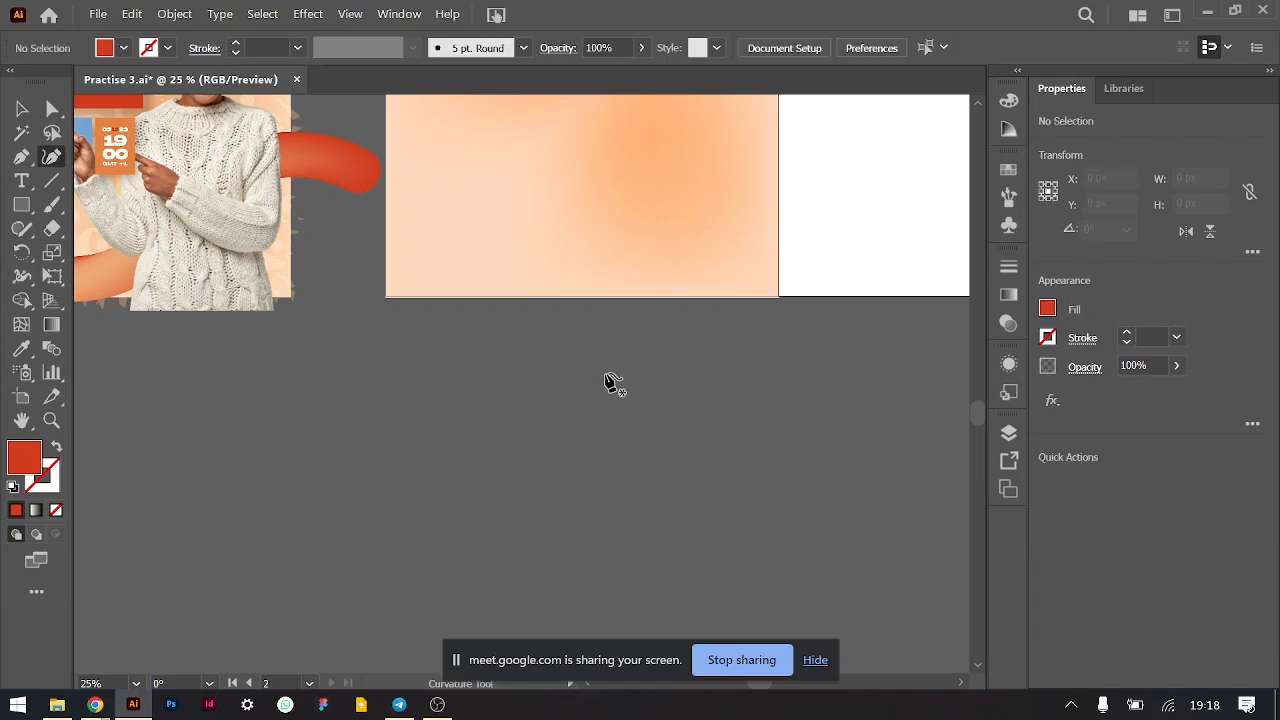
left_click(587, 359)
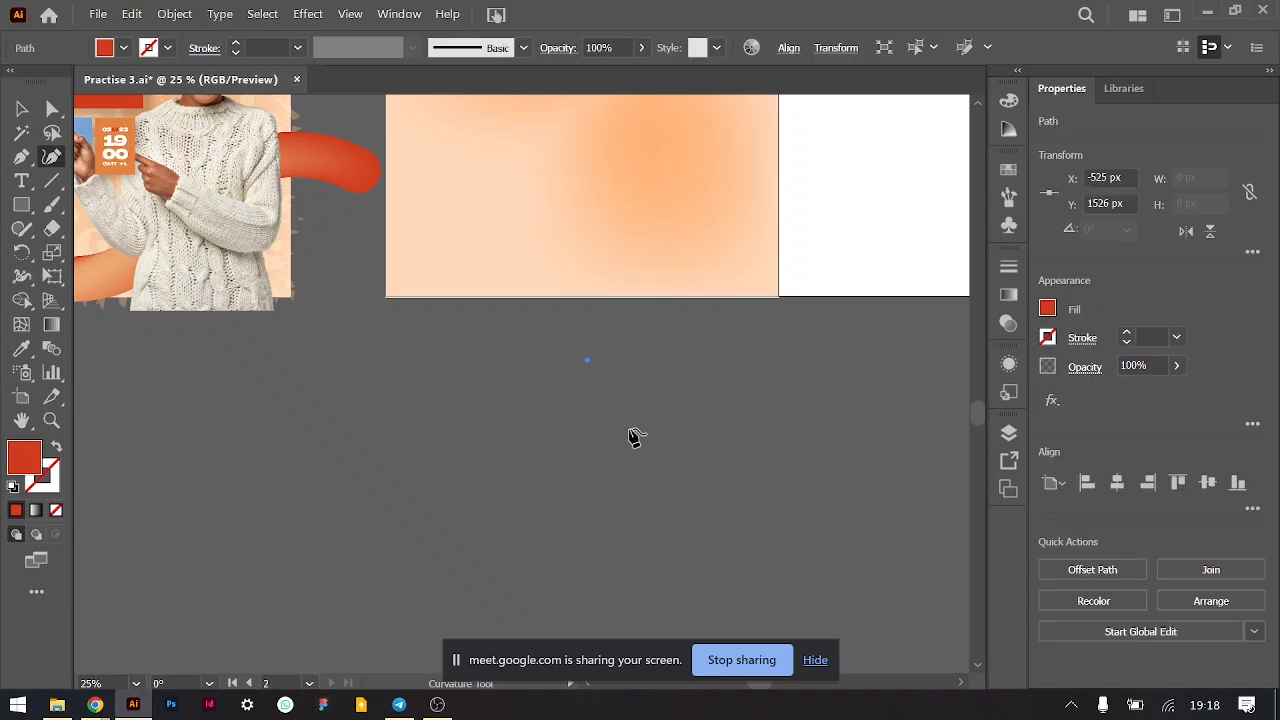
left_click(628, 450)
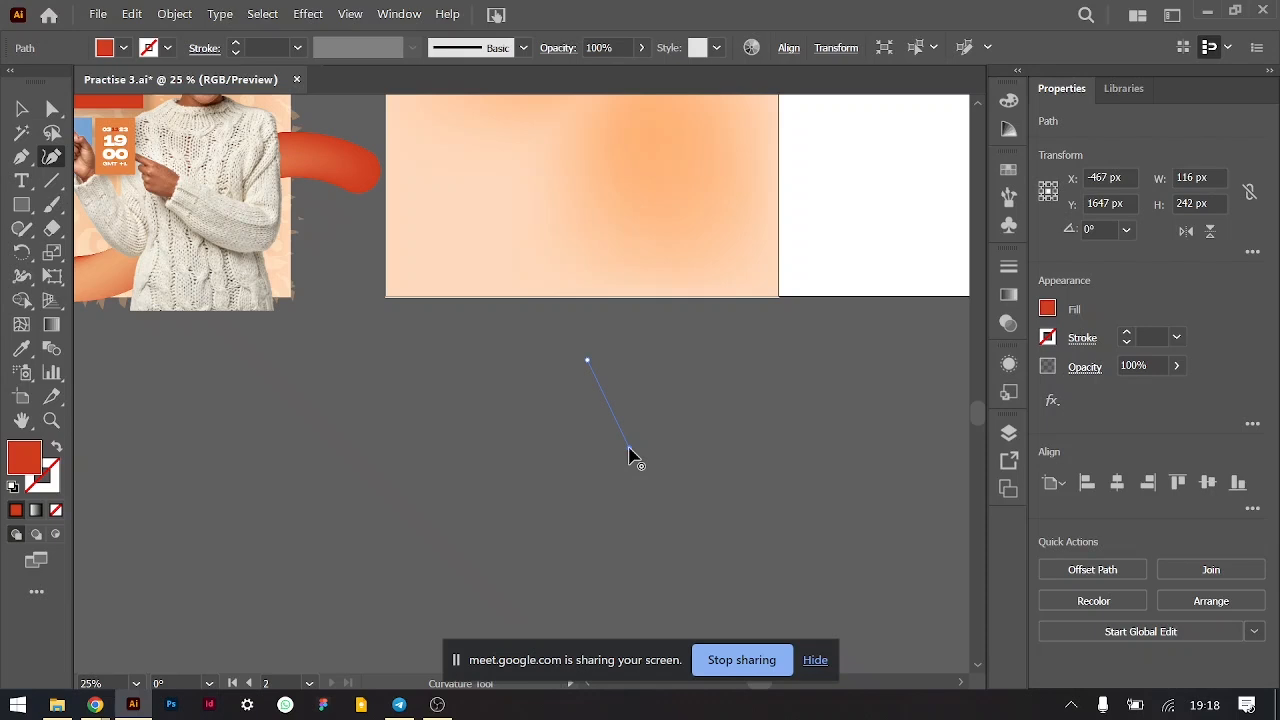
left_click(629, 451)
left_click(556, 501)
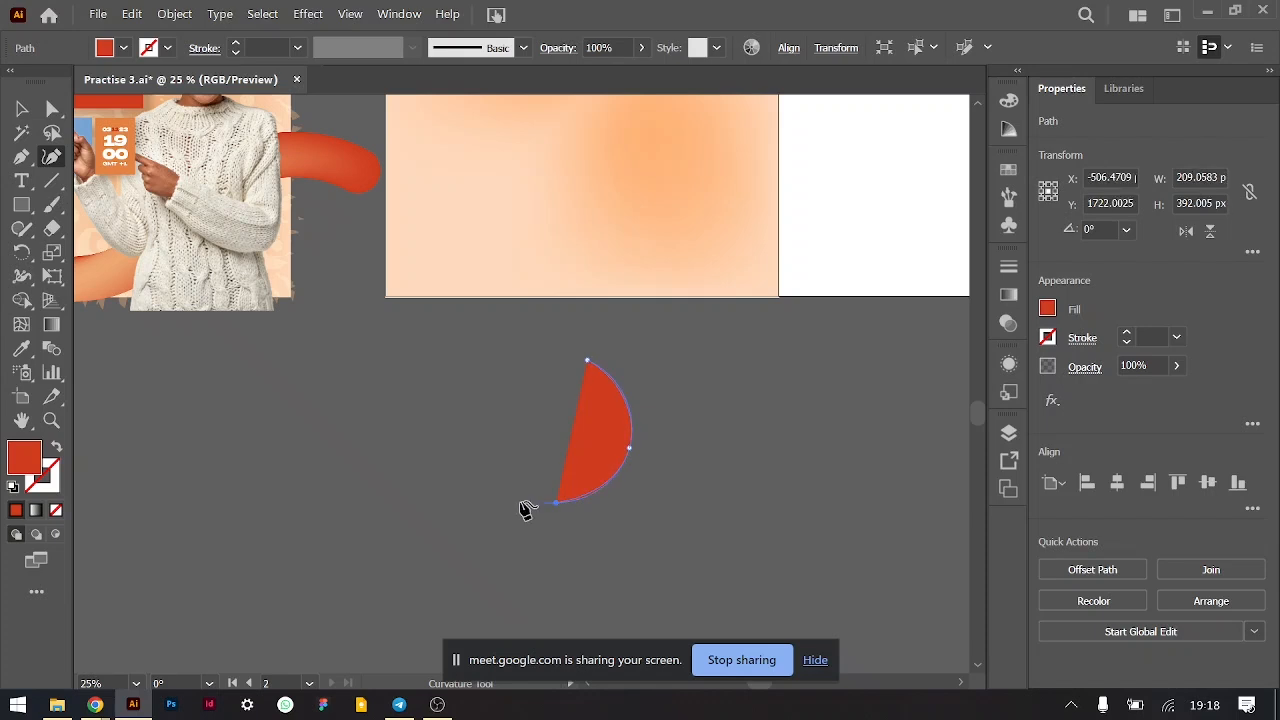
left_click(503, 430)
left_click(550, 392)
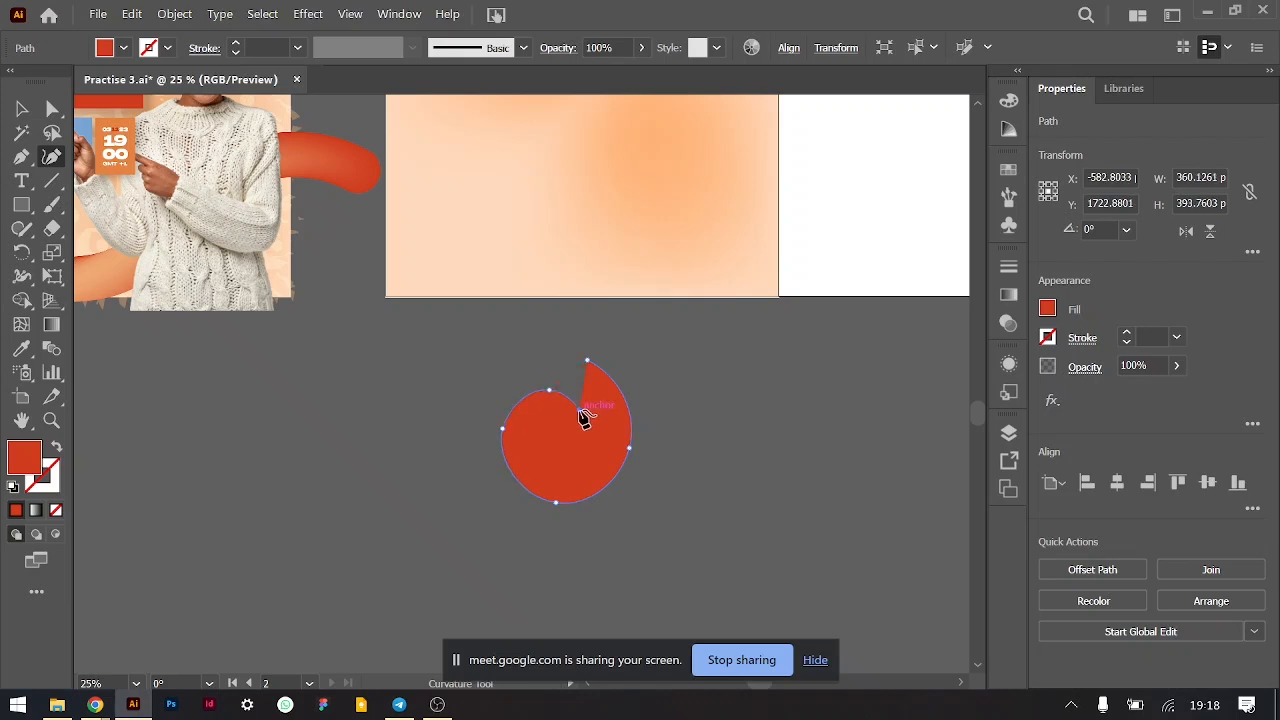
left_click(580, 410)
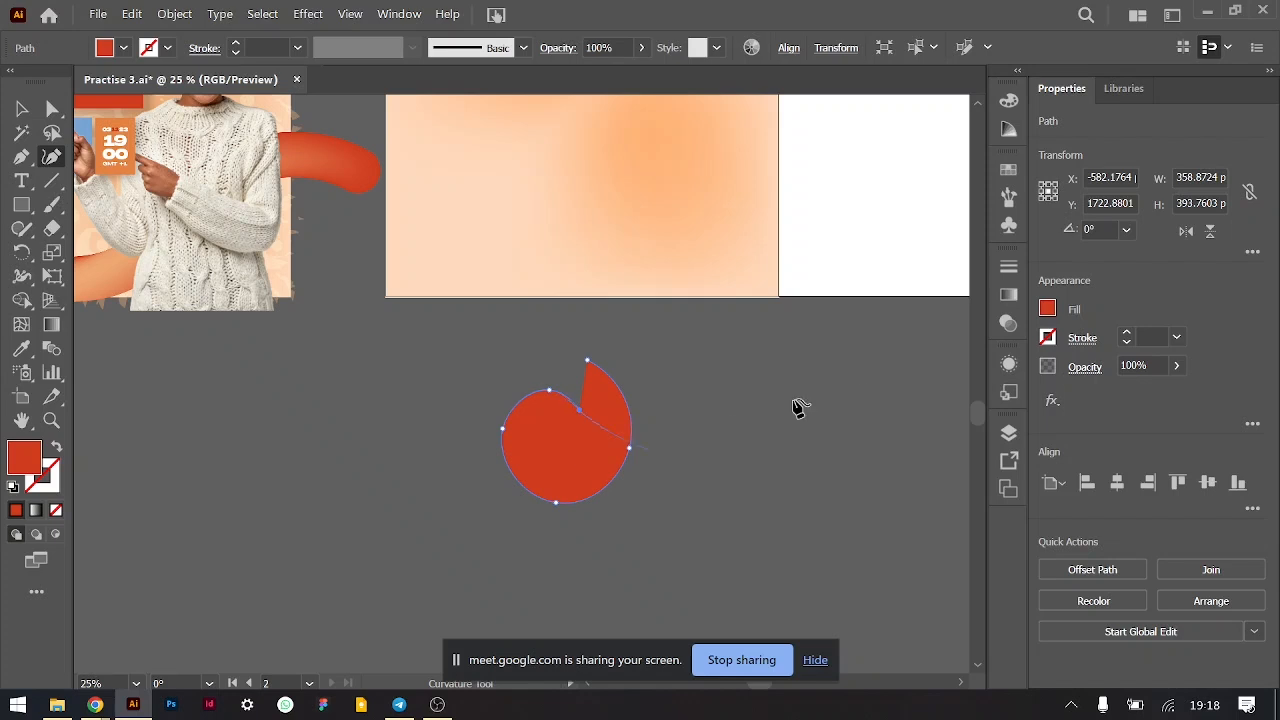
- Remove the fill from the spiral path using the None swatch
left_click(1048, 310)
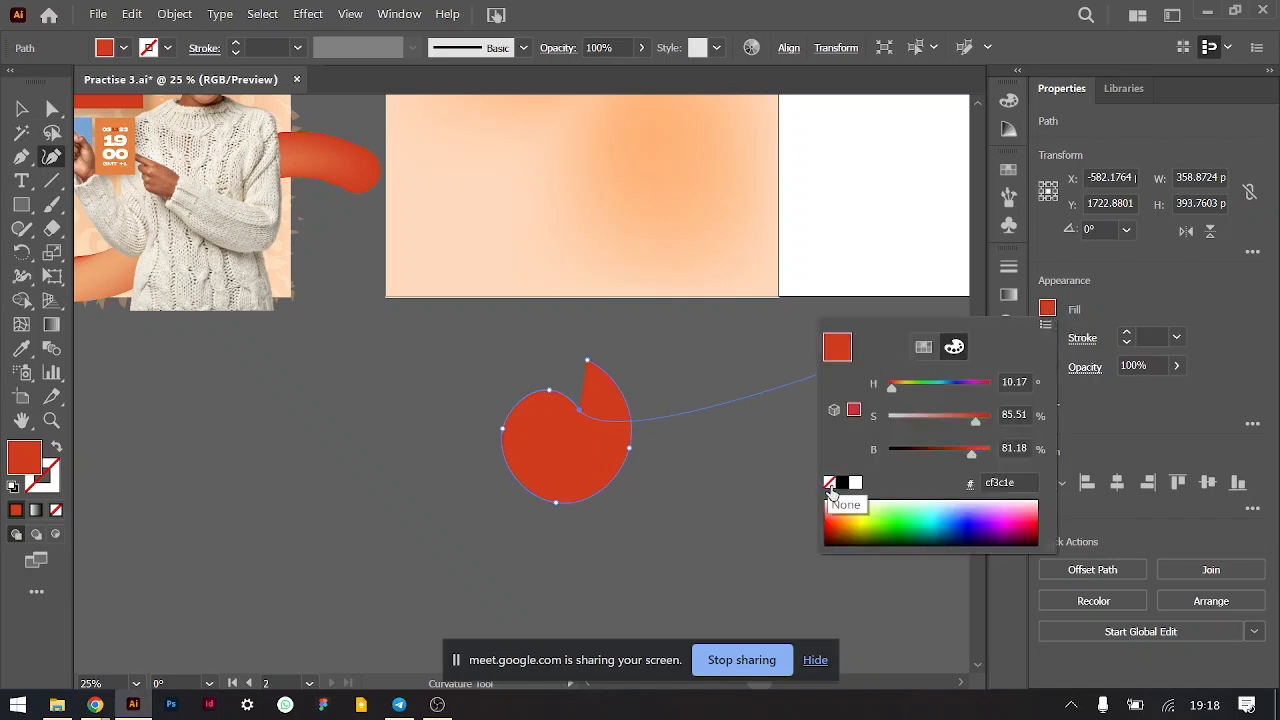
left_click(923, 347)
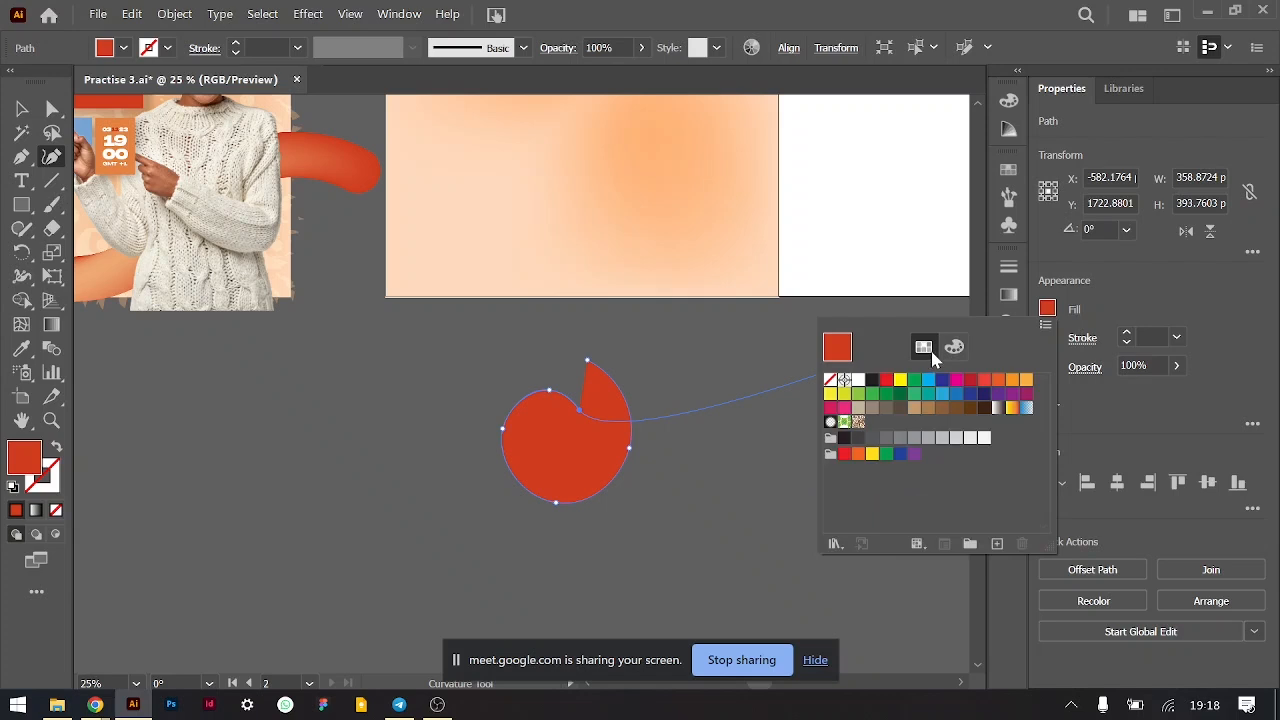
left_click(831, 383)
left_click(1118, 279)
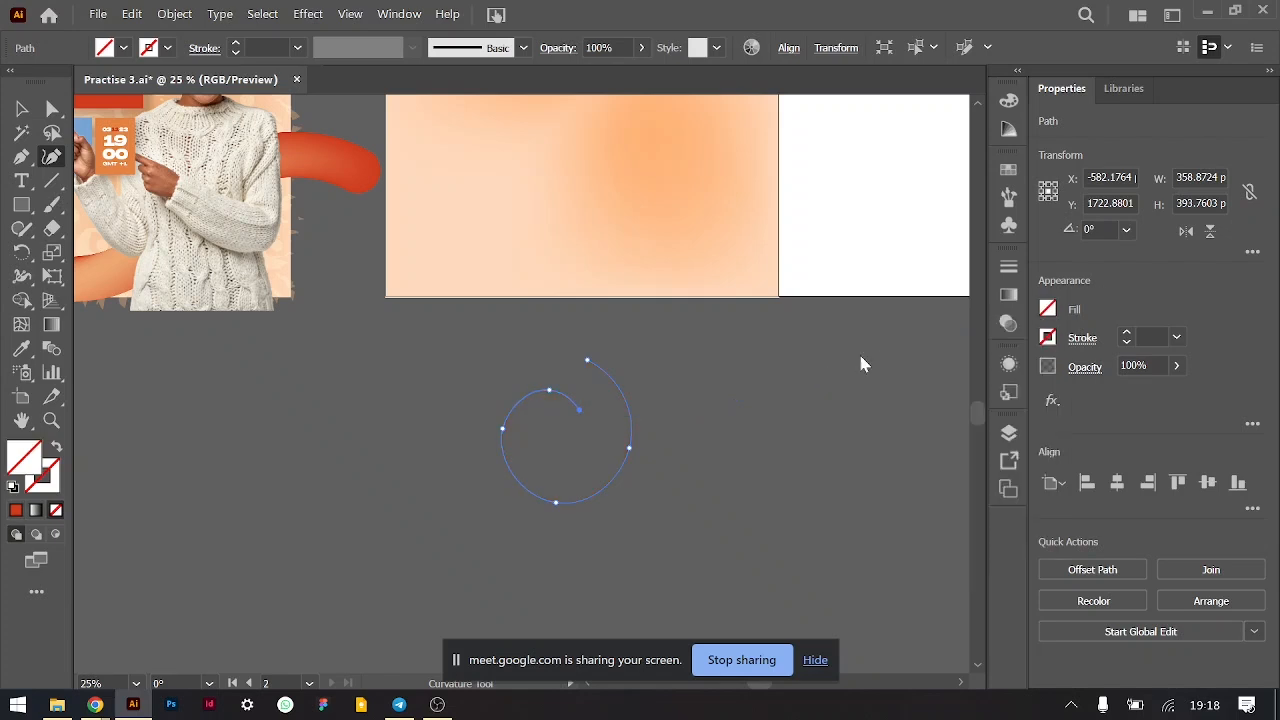
- Set the spiral path's stroke weight to 100 pt
left_click(1153, 340)
type("60")
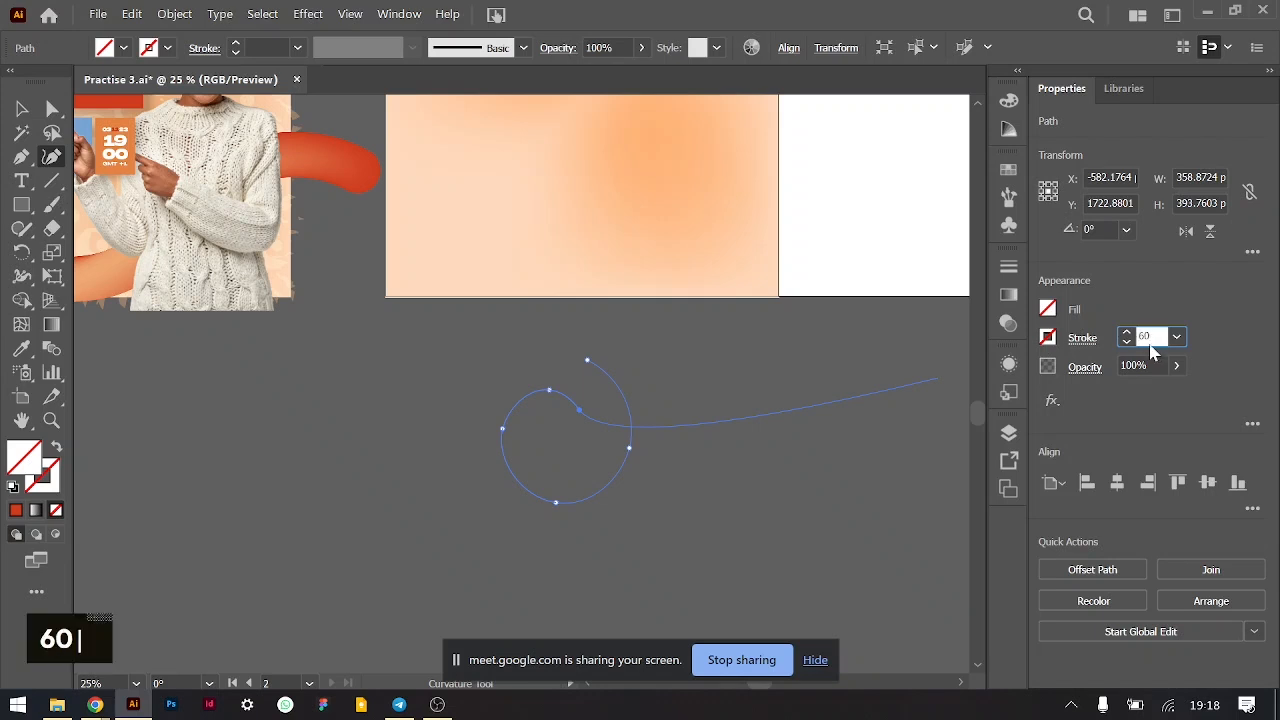
key("Tab")
left_click(1160, 332)
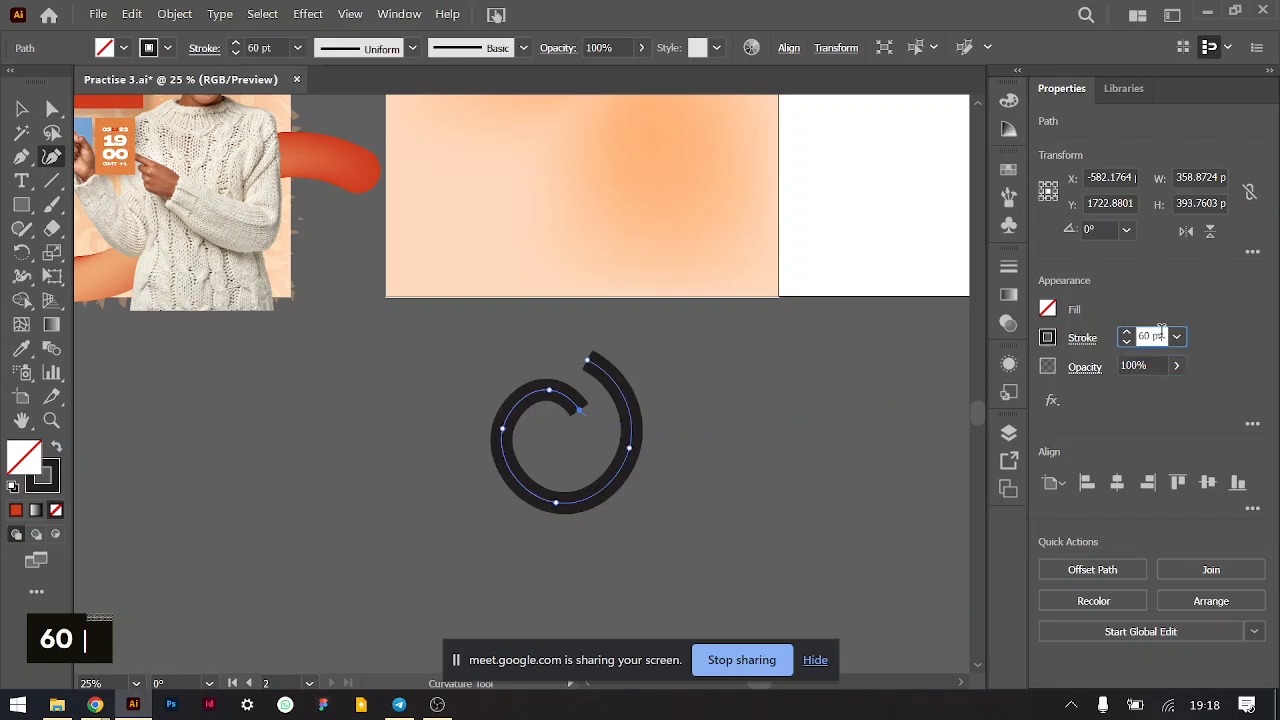
key("shift+Up")
key("shift+Up")
key("shift+Up")
key("shift+Up")
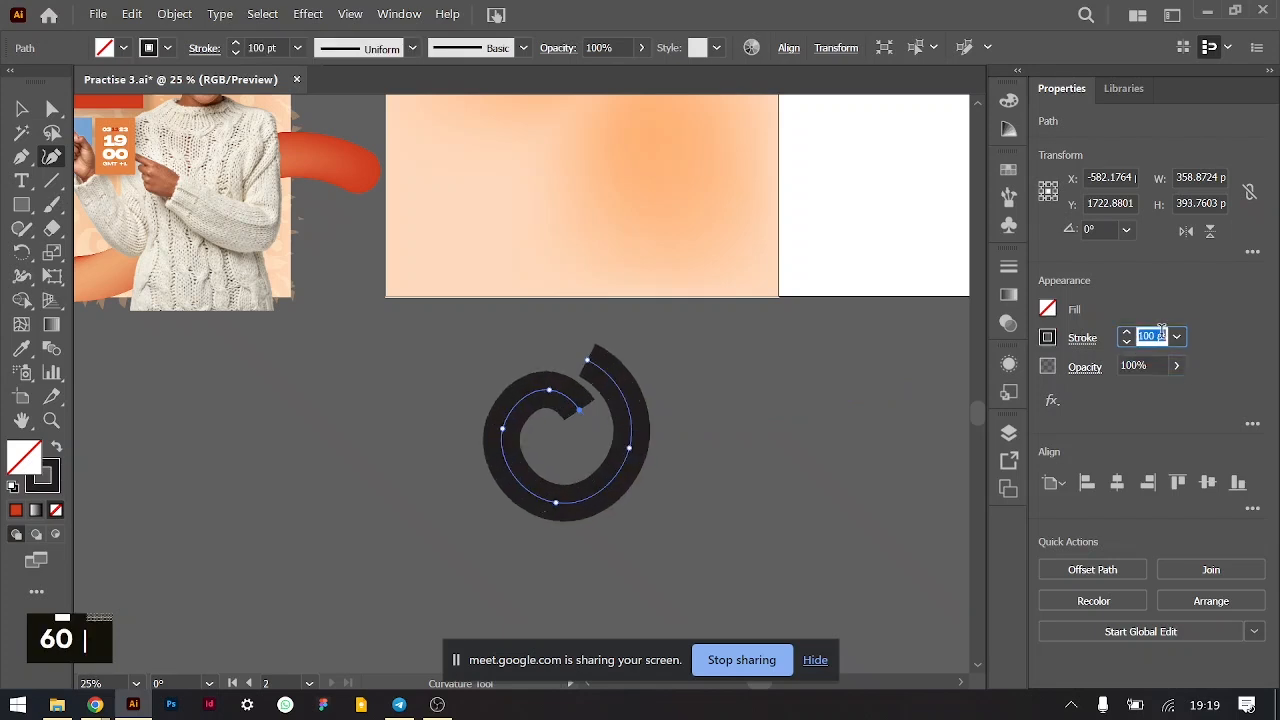
key("shift+Down")
key("shift+Up")
- Examine the swirl pattern in the reference flyer's background and compare it with the drawn spiral
left_click(21, 108)
key("ctrl+equal")
key("ctrl+equal")
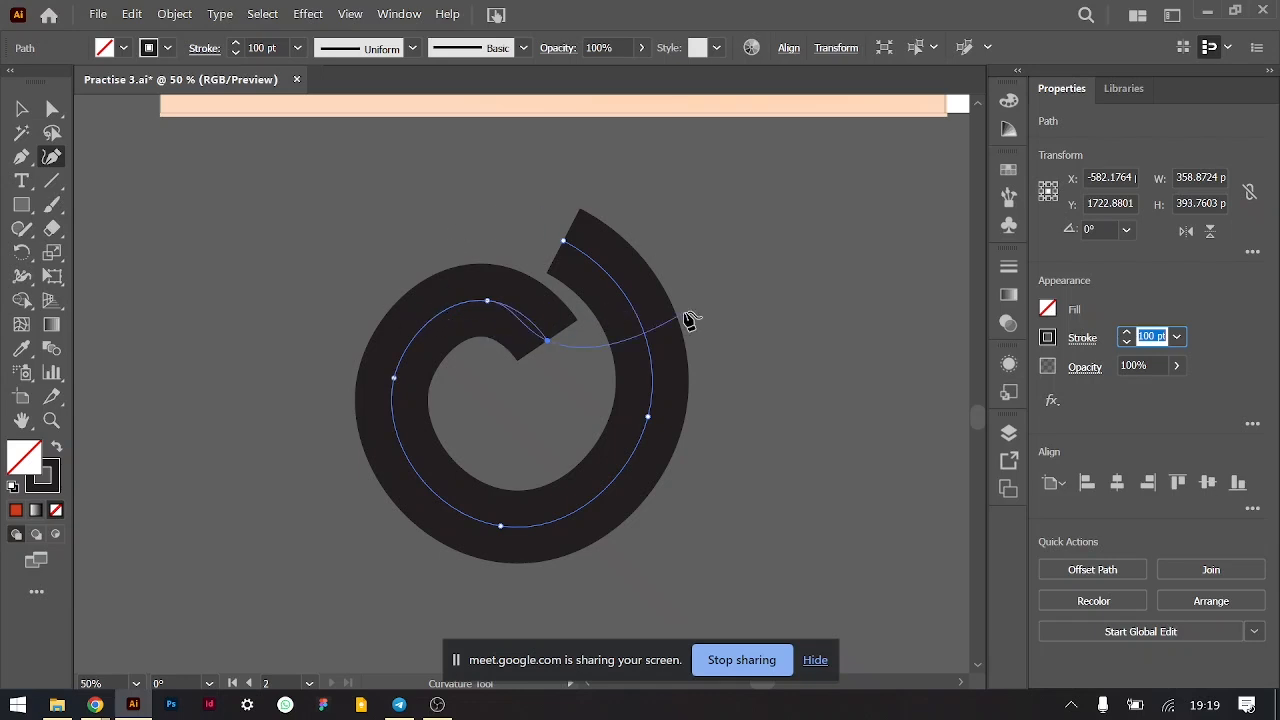
scroll(517, 363, "up", 5)
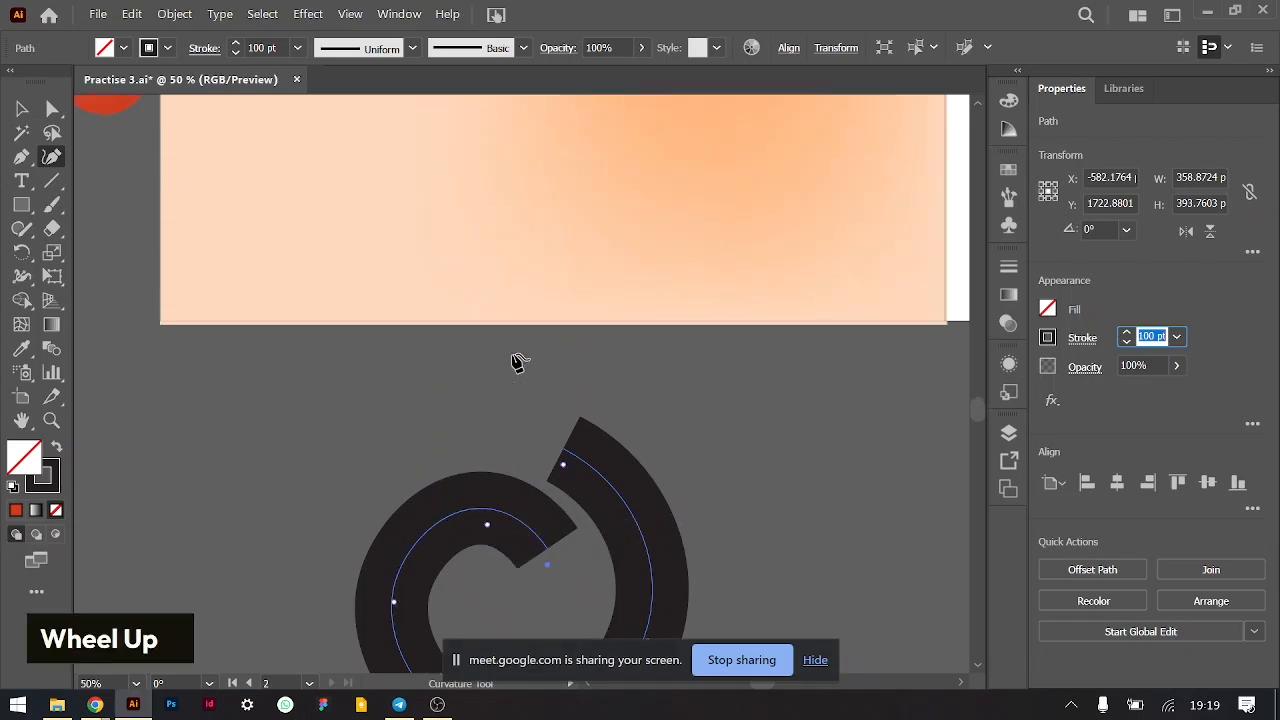
scroll(517, 363, "left", 8)
scroll(515, 362, "left", 3)
scroll(515, 362, "up", 10)
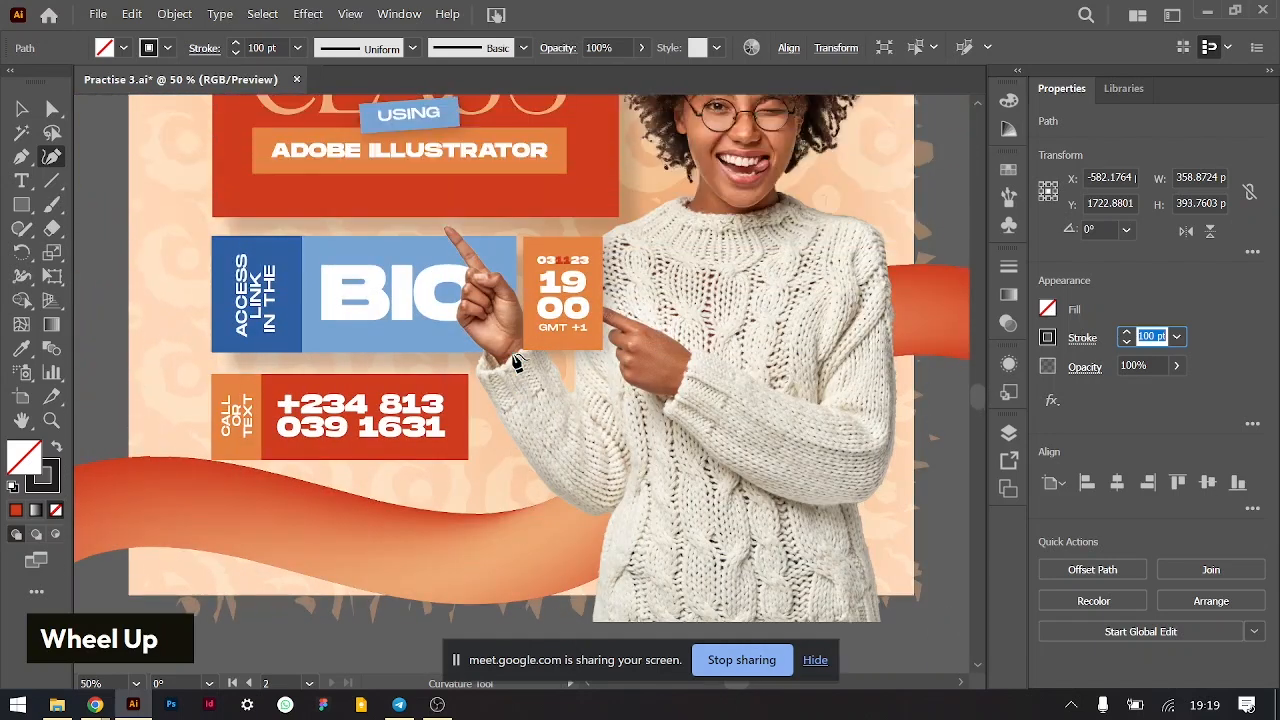
scroll(205, 375, "up", 5)
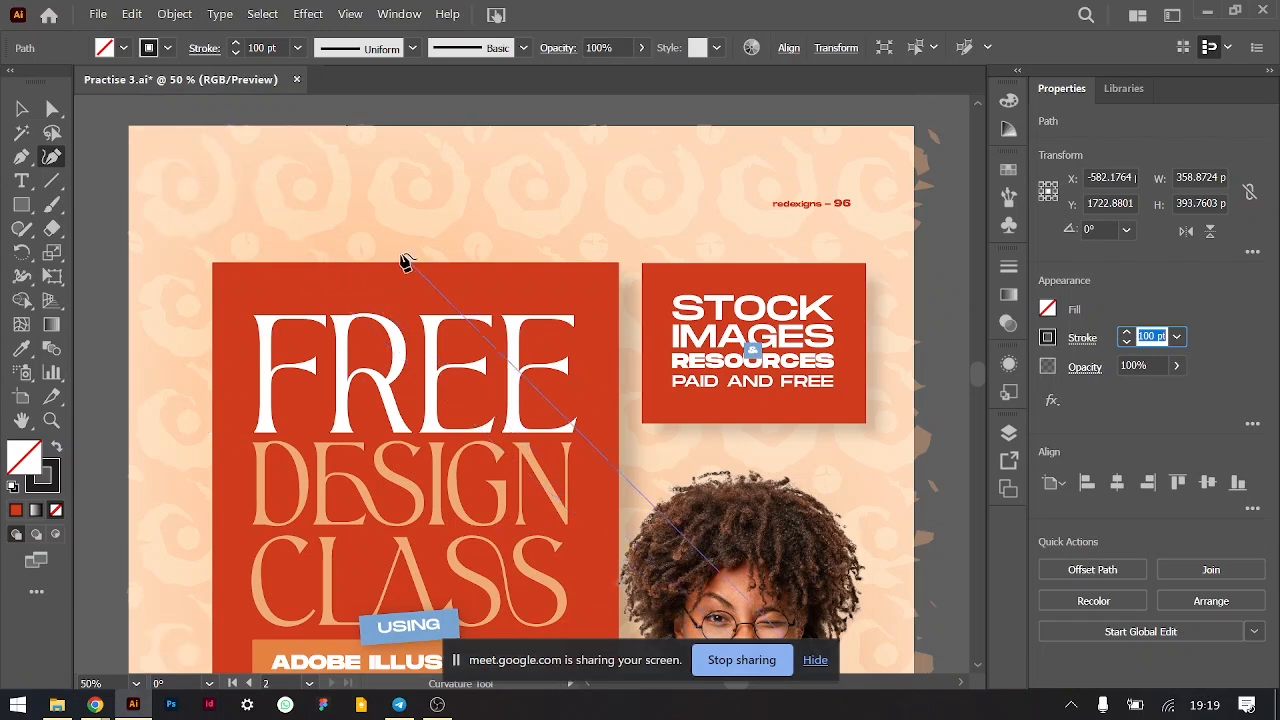
key("ctrl+minus")
key("ctrl+equal")
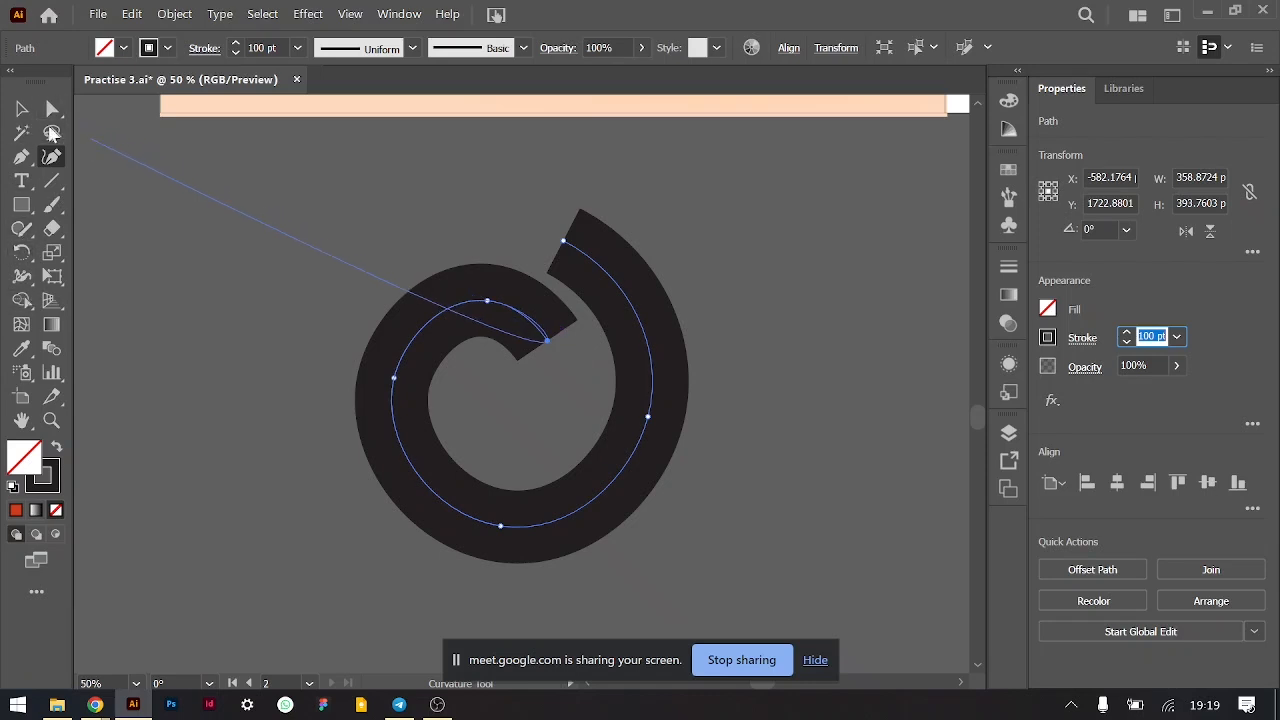
key("v")
double_click(183, 314)
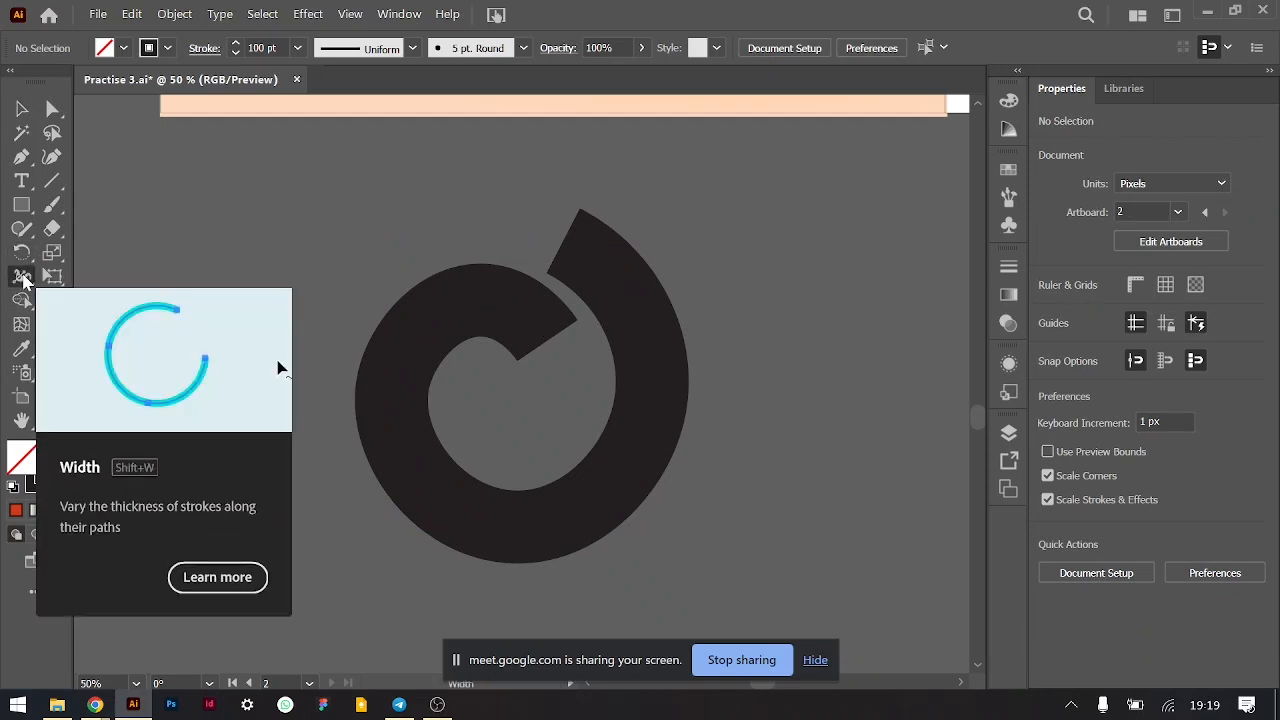
left_click(23, 278)
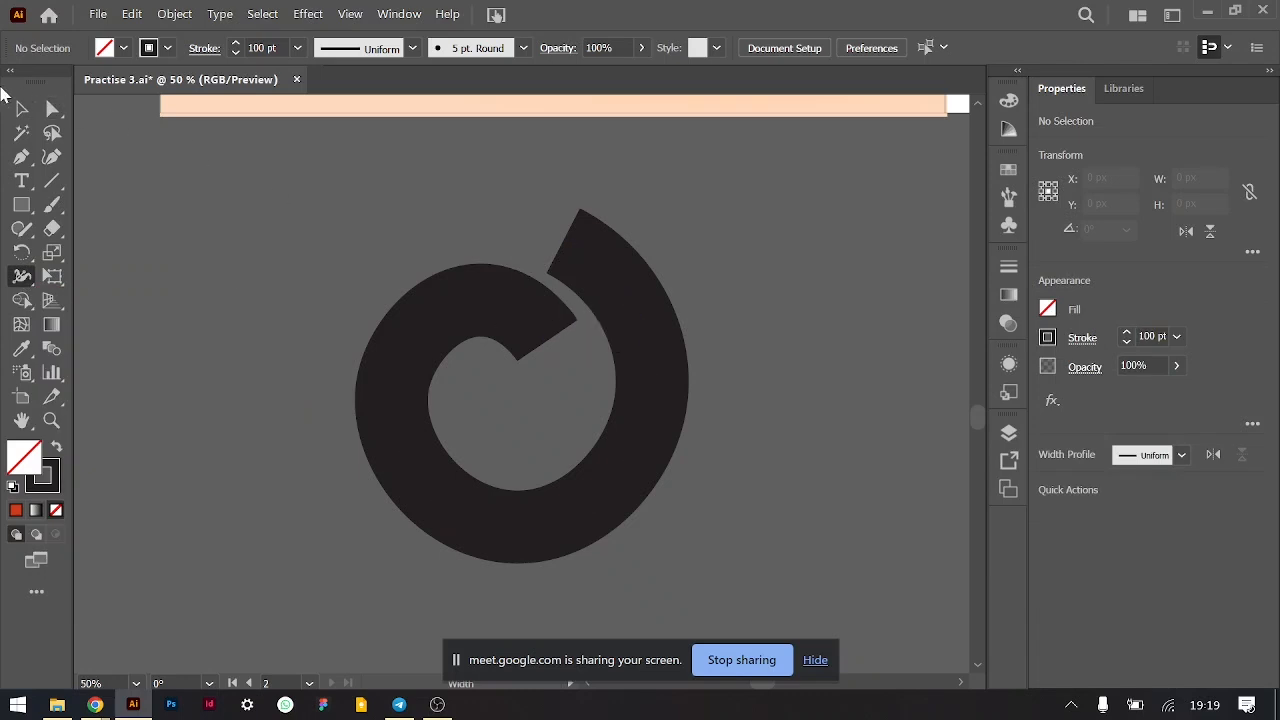
left_click(22, 108)
left_click(619, 290)
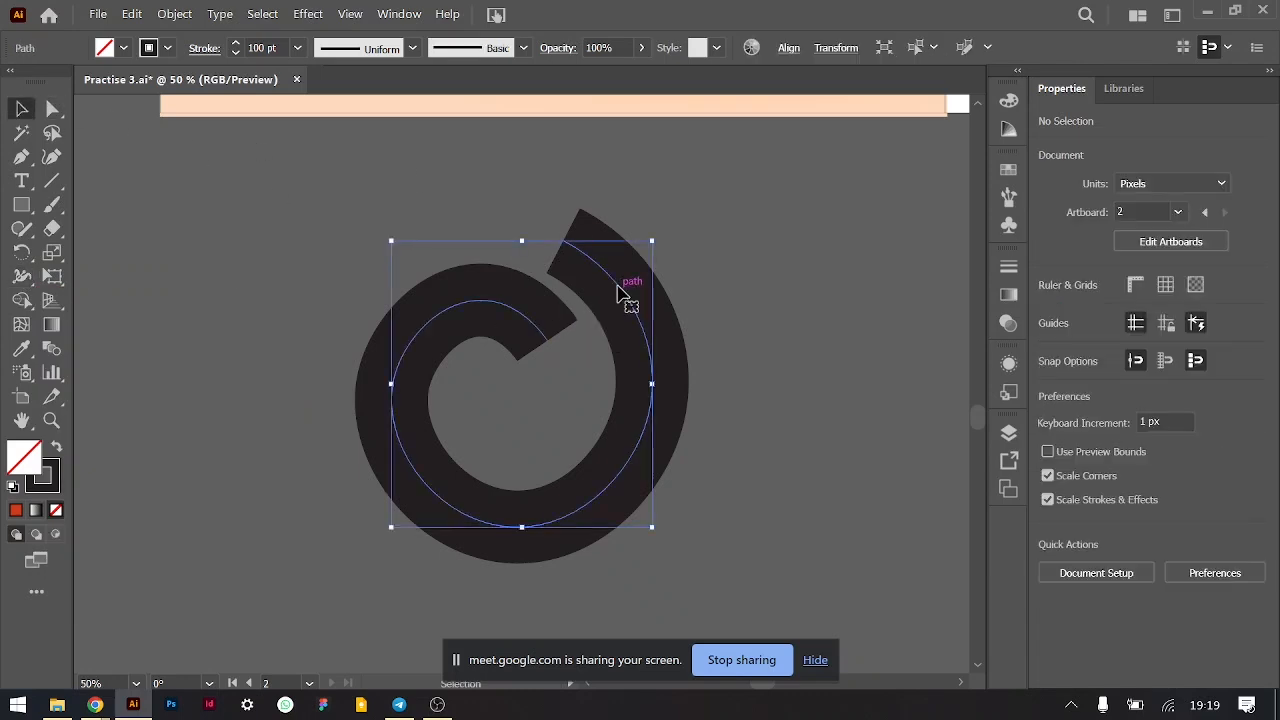
left_click(23, 279)
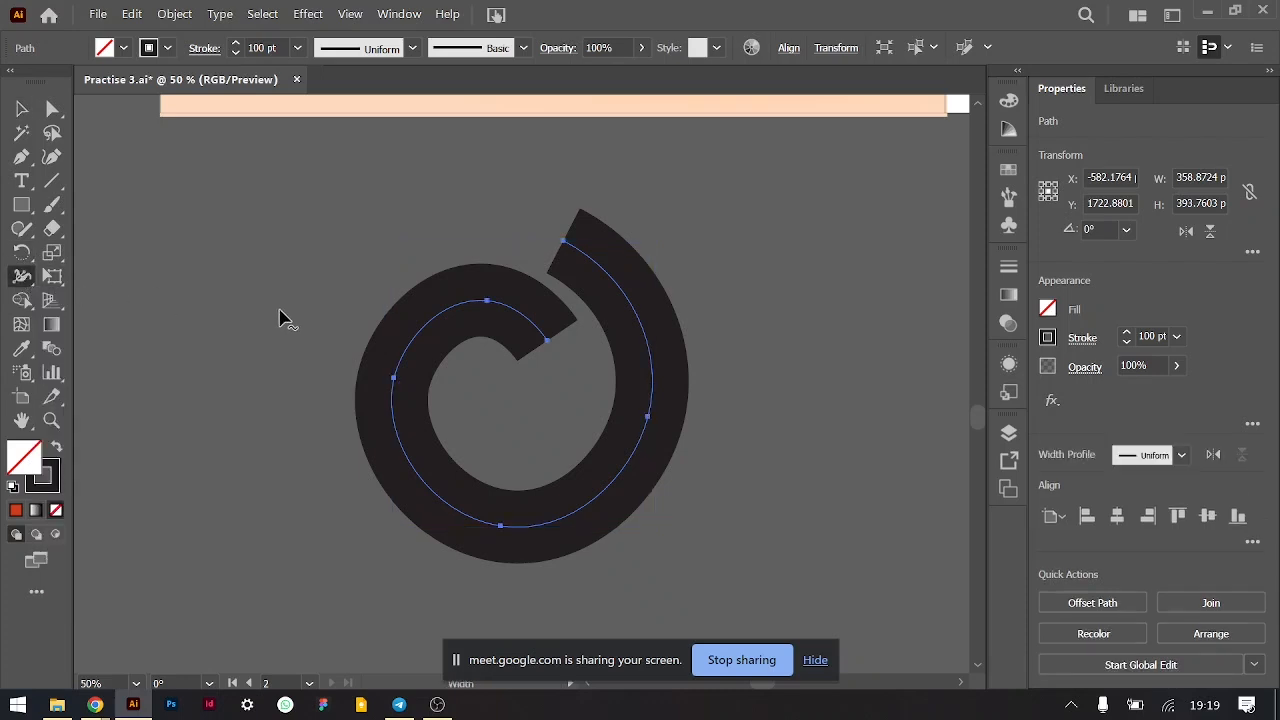
key("v")
left_click(733, 318)
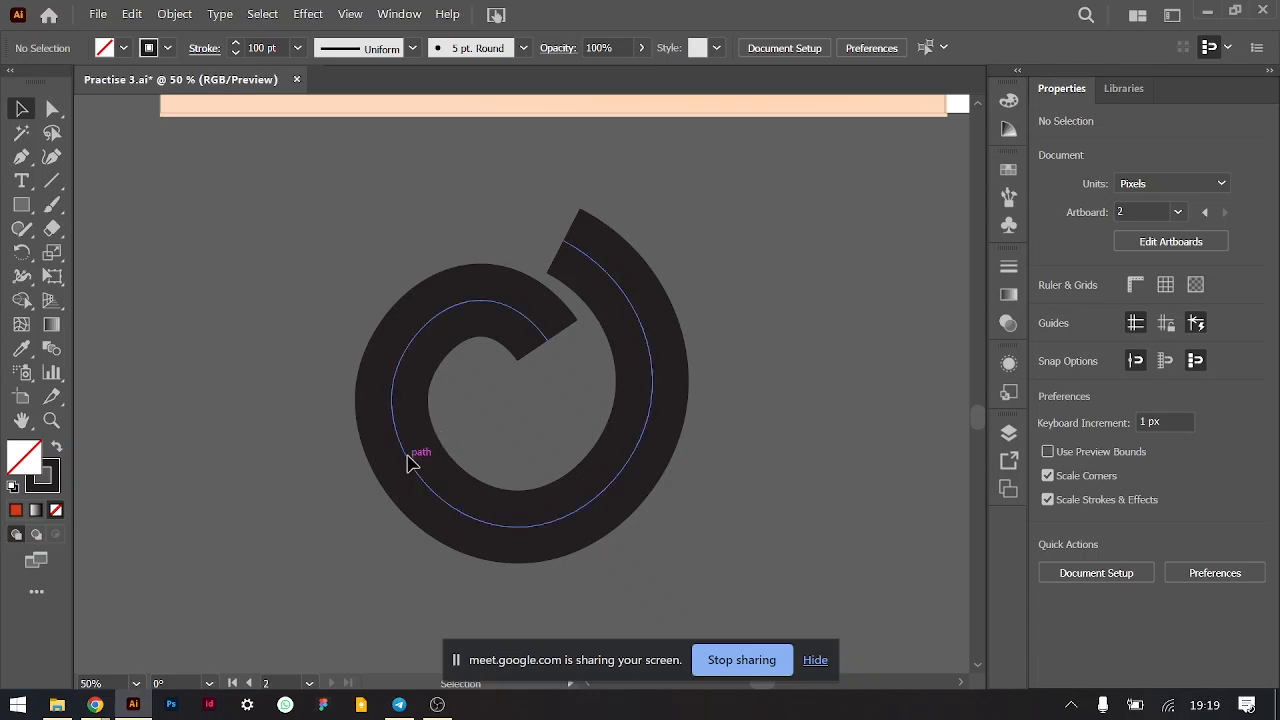
- Even out the spiral's curve along its whole length with the Smooth tool
left_click(414, 460)
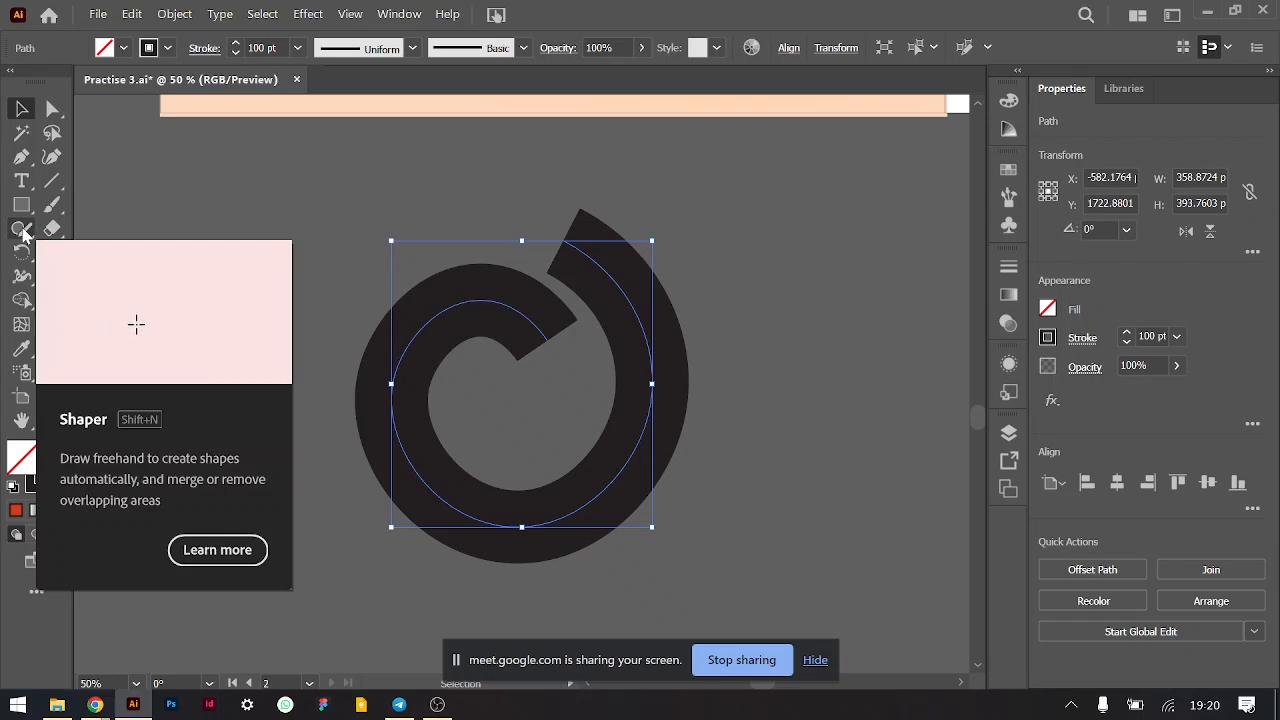
right_click(25, 232)
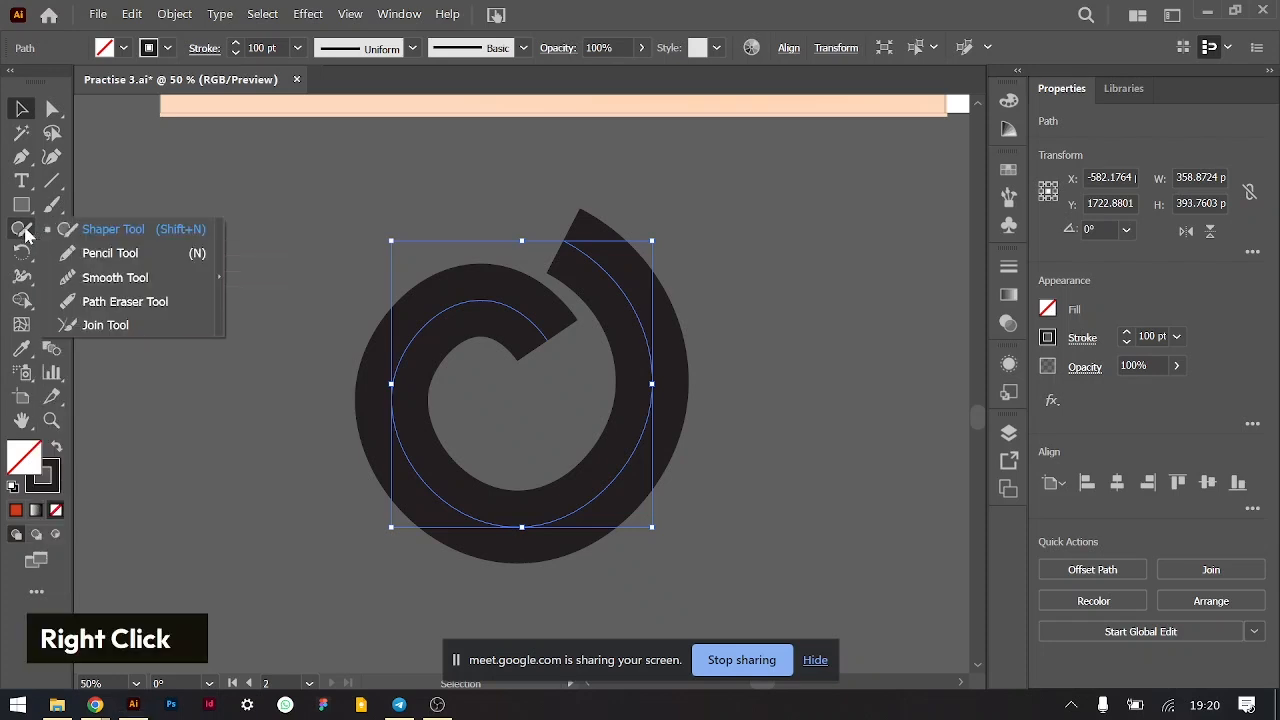
left_click(108, 278)
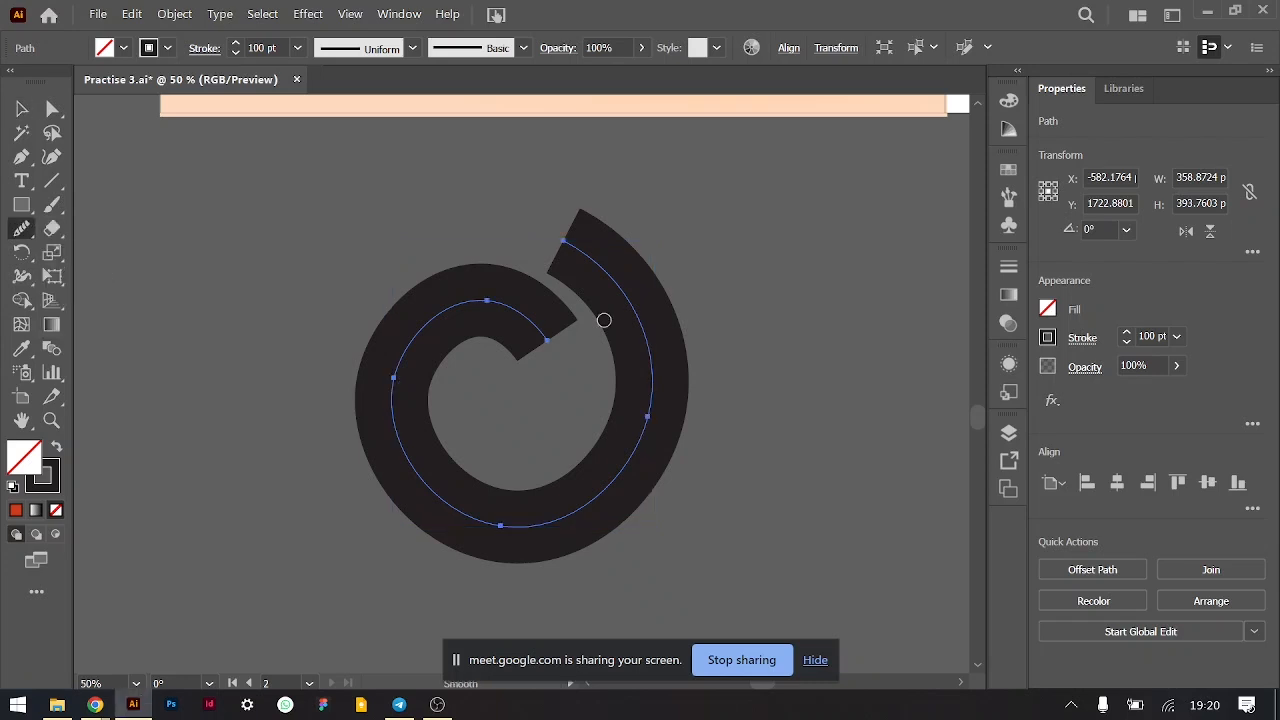
mouse_move(588, 256)
left_mouse_down()
mouse_move(631, 306)
mouse_move(654, 363)
mouse_move(597, 494)
mouse_move(516, 528)
left_mouse_up()
mouse_move(452, 504)
left_mouse_down()
mouse_move(390, 427)
mouse_move(394, 385)
mouse_move(435, 320)
mouse_move(477, 304)
mouse_move(542, 337)
left_mouse_up()
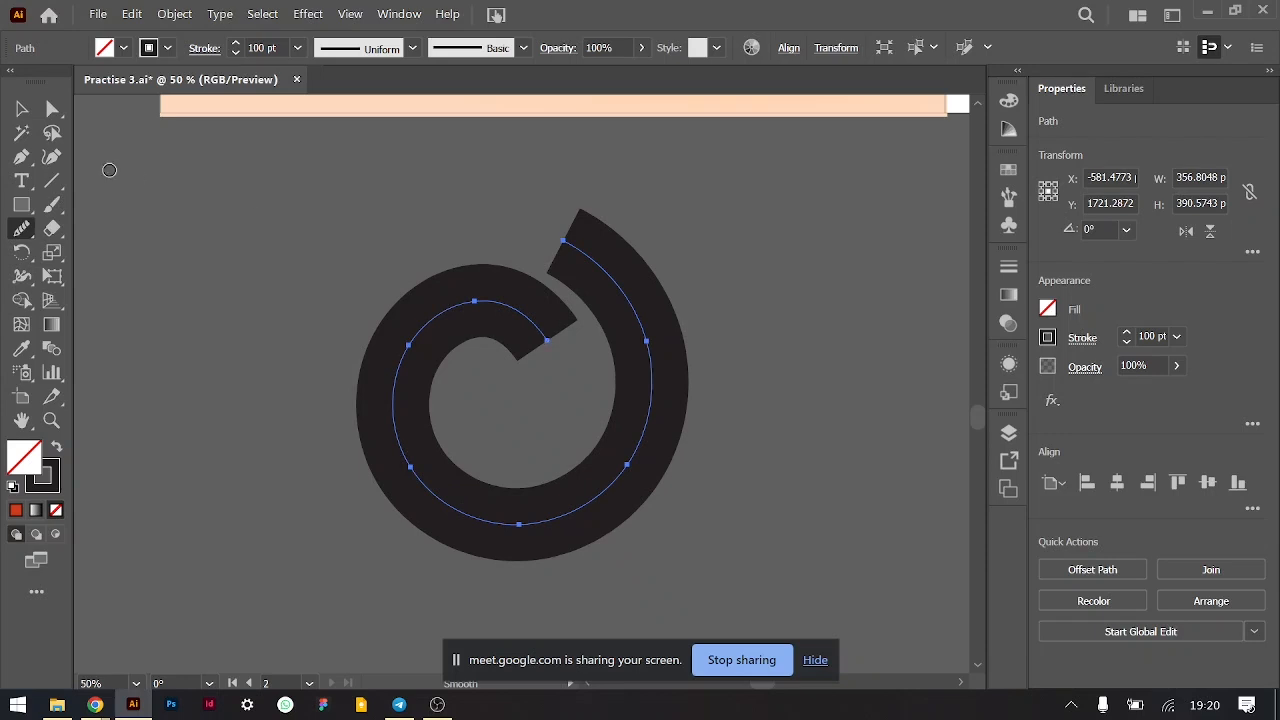
- Taper both ends of the spiral to points with the Width tool, and widen its lower-right curve to about 103 px
left_click(22, 275)
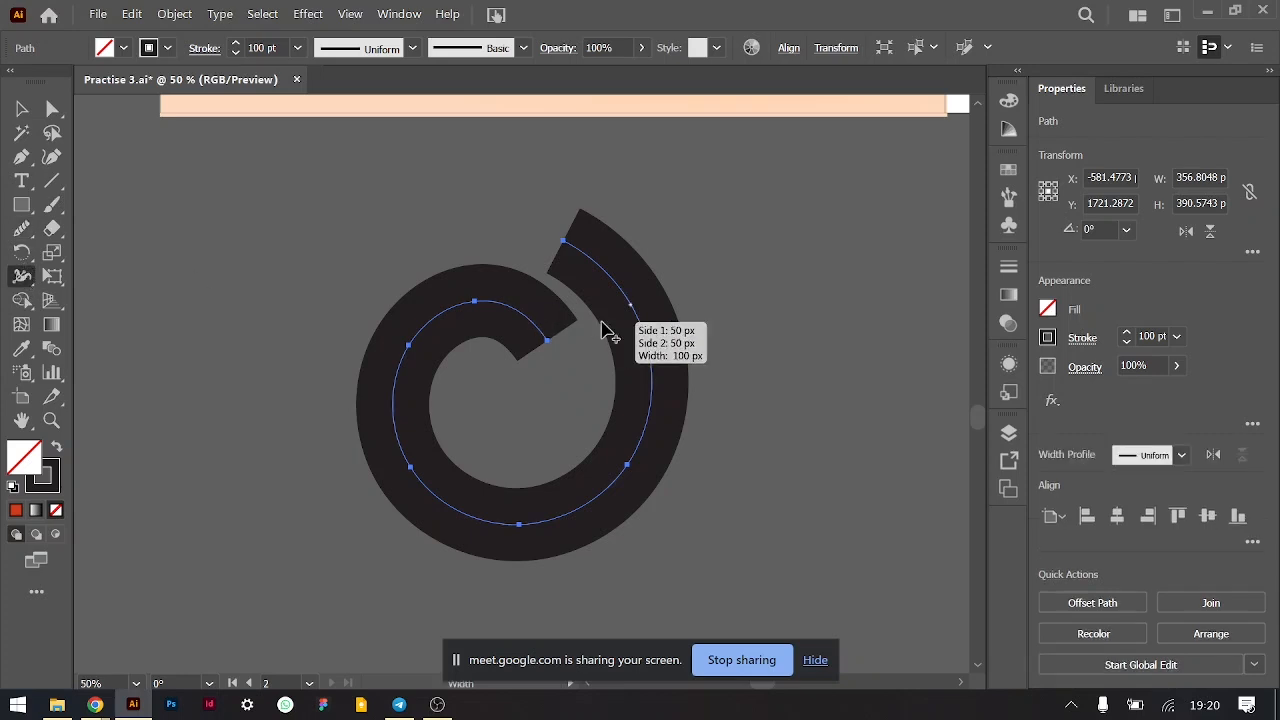
mouse_move(565, 245)
left_mouse_down()
mouse_move(560, 272)
mouse_move(568, 250)
left_mouse_up()
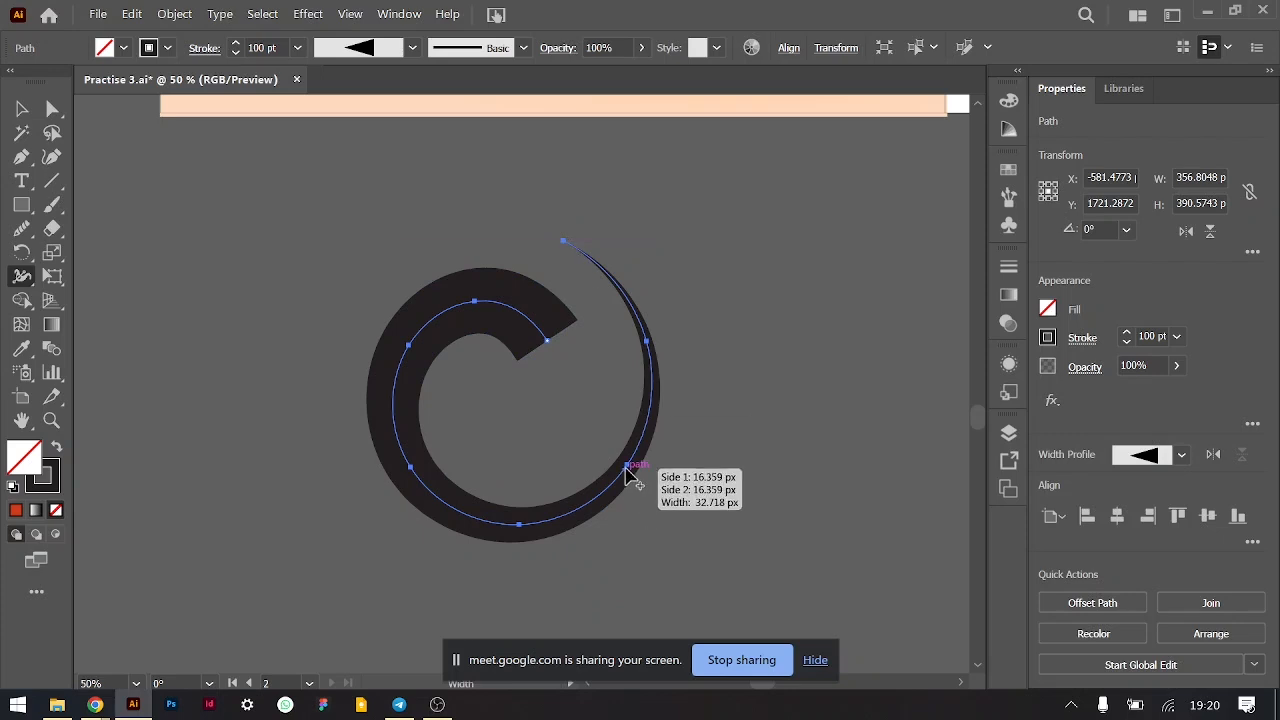
left_click_drag(629, 470, 658, 492)
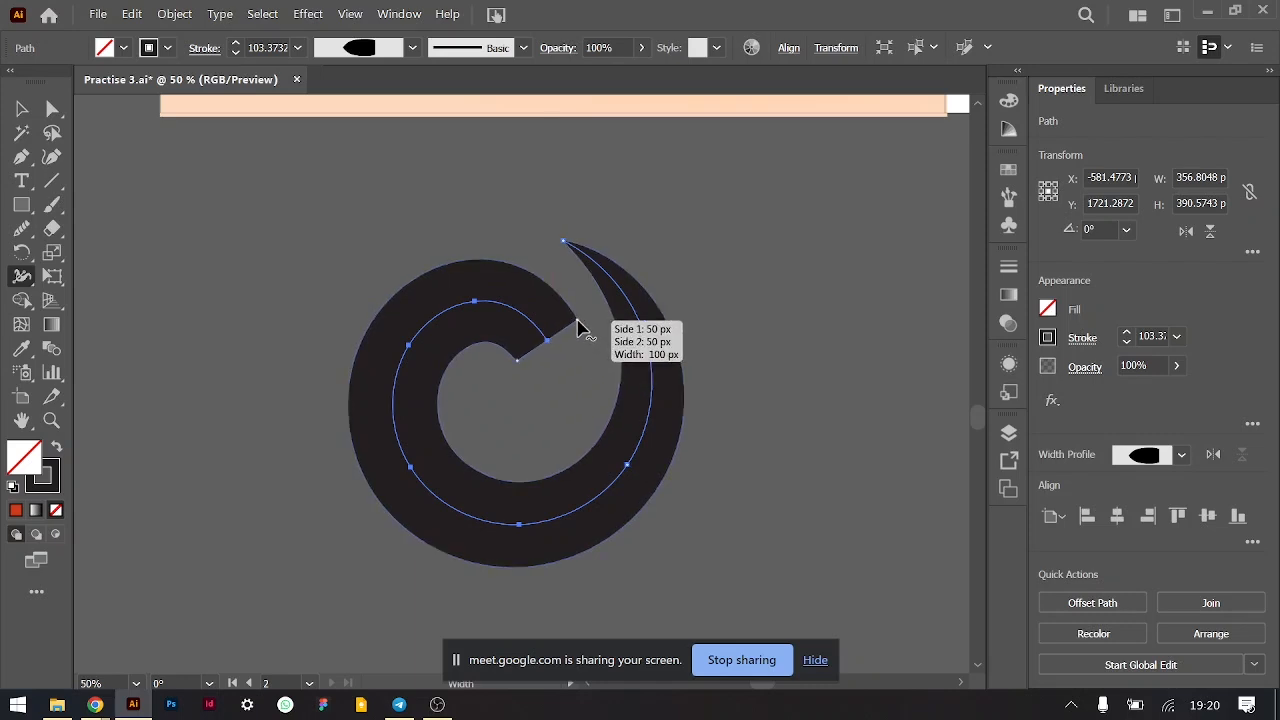
left_click_drag(578, 330, 550, 343)
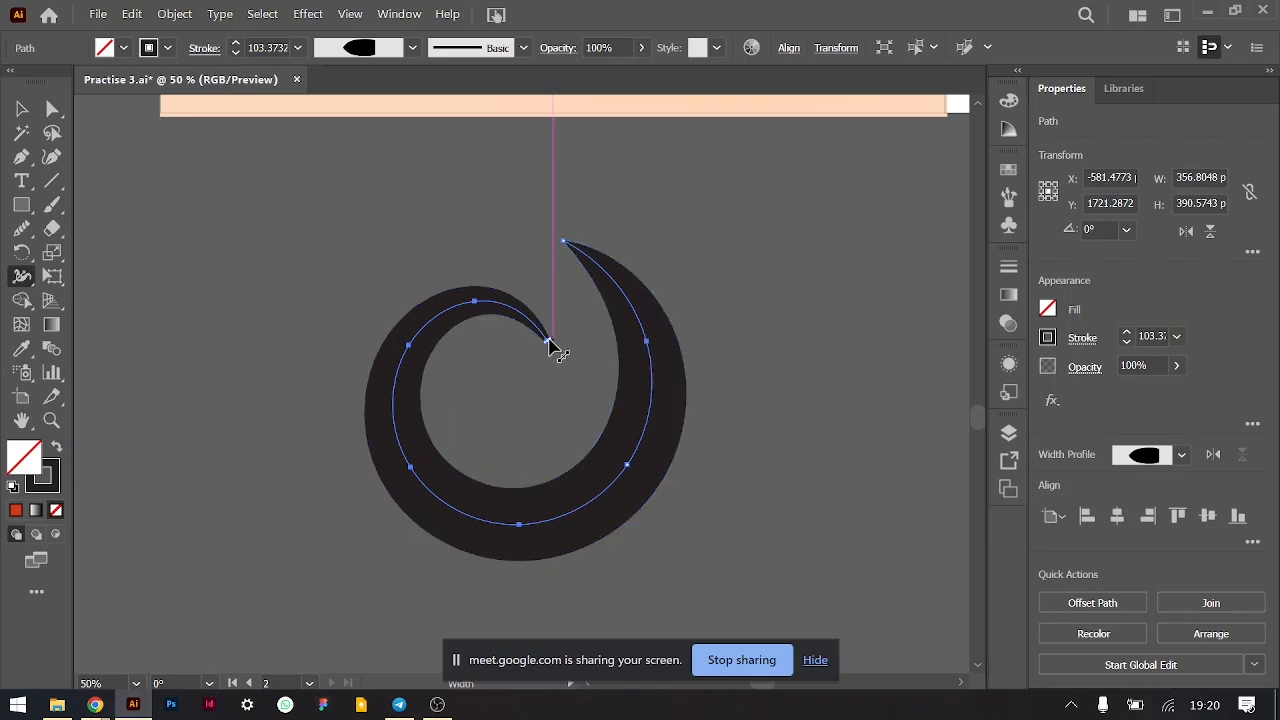
key("ctrl+minus")
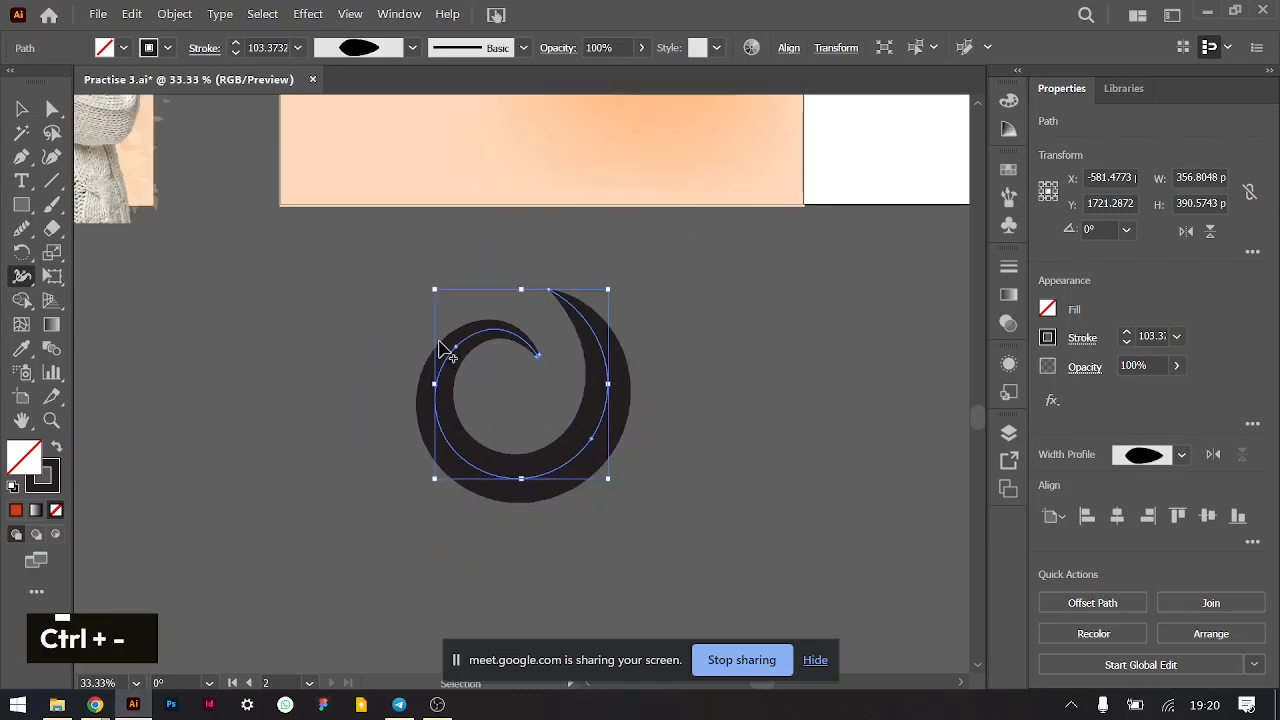
- Draw a circle of about 116 px in the middle of the tapered spiral with the Ellipse tool
left_click(814, 500)
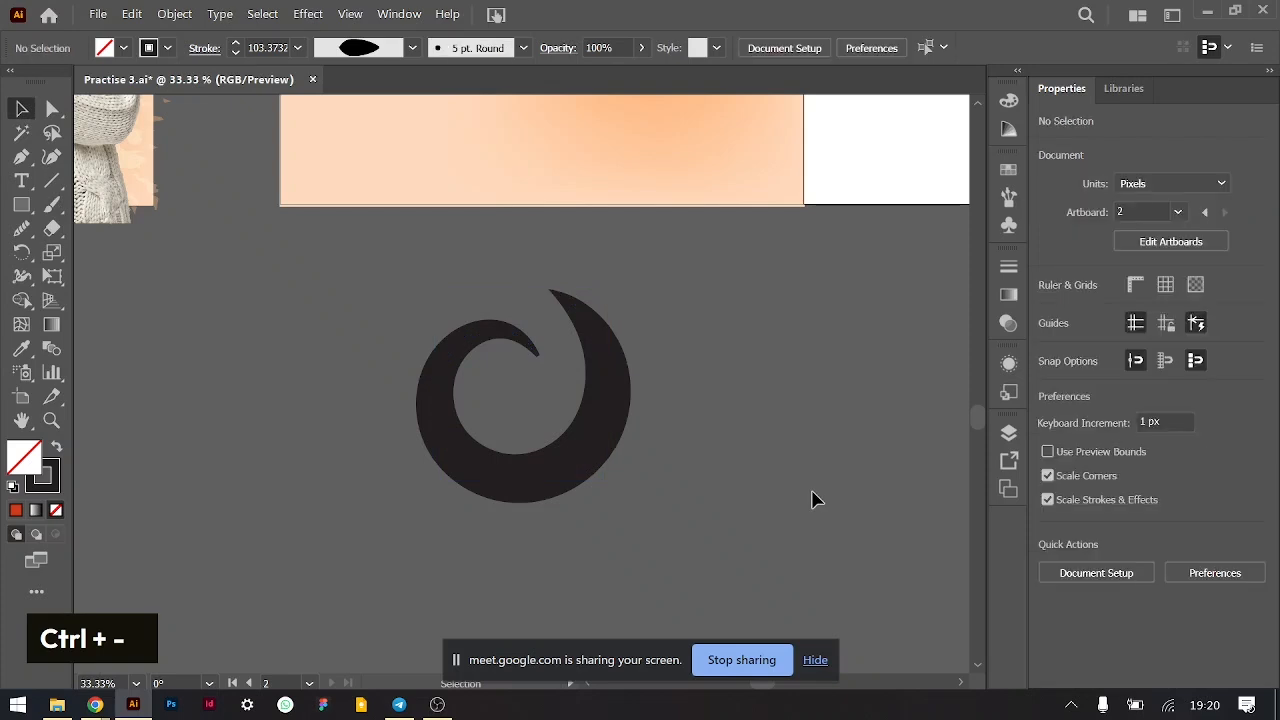
scroll(289, 437, "left", 8)
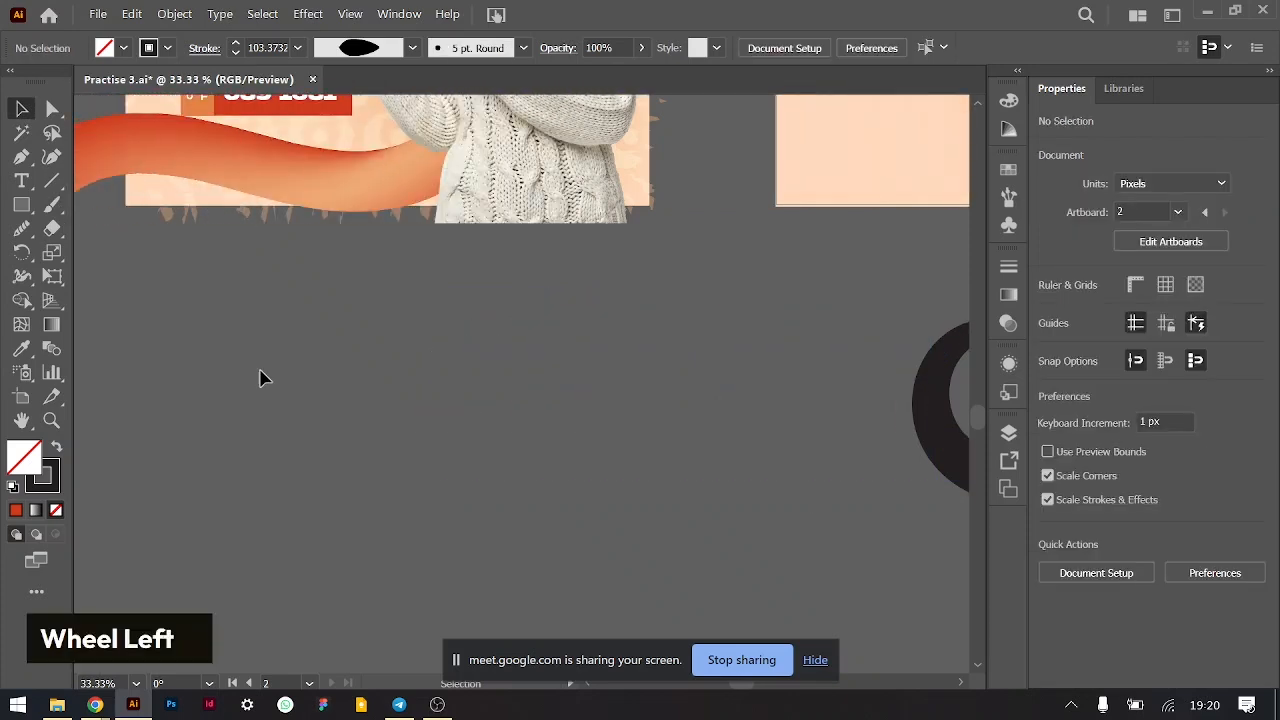
scroll(260, 374, "up", 3)
scroll(220, 252, "up", 3)
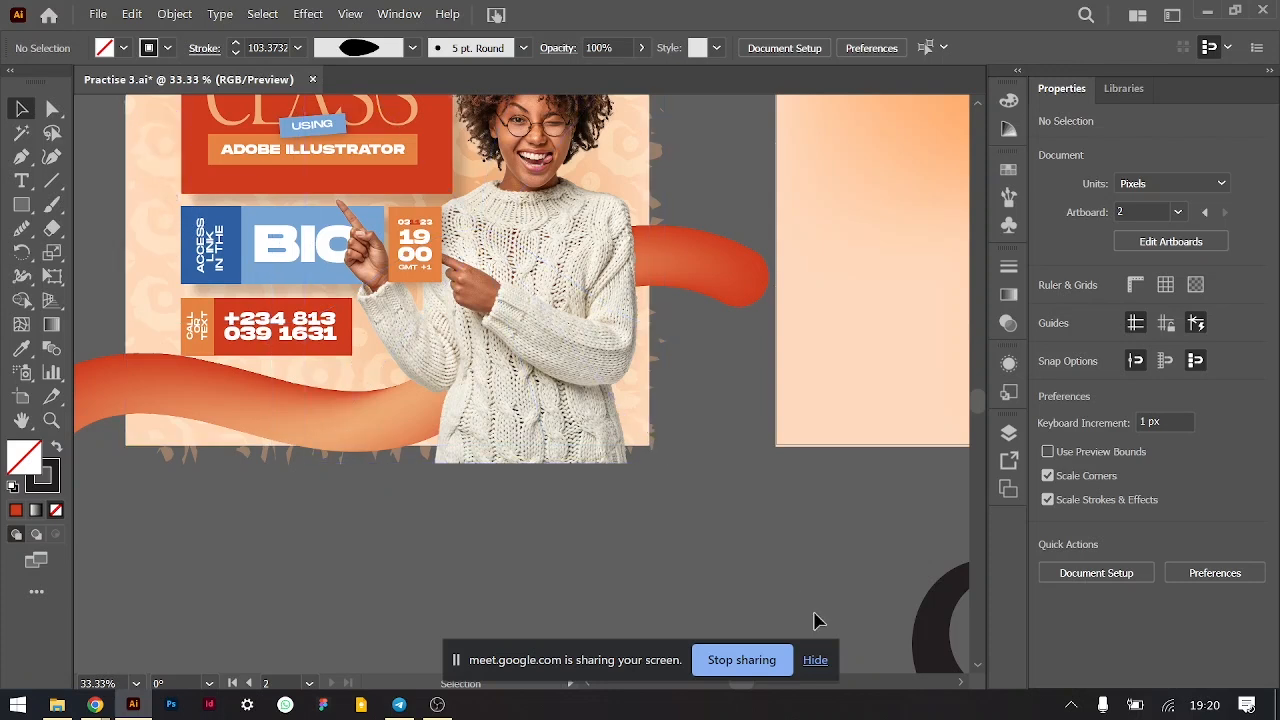
scroll(815, 621, "right", 3)
scroll(817, 614, "down", 3)
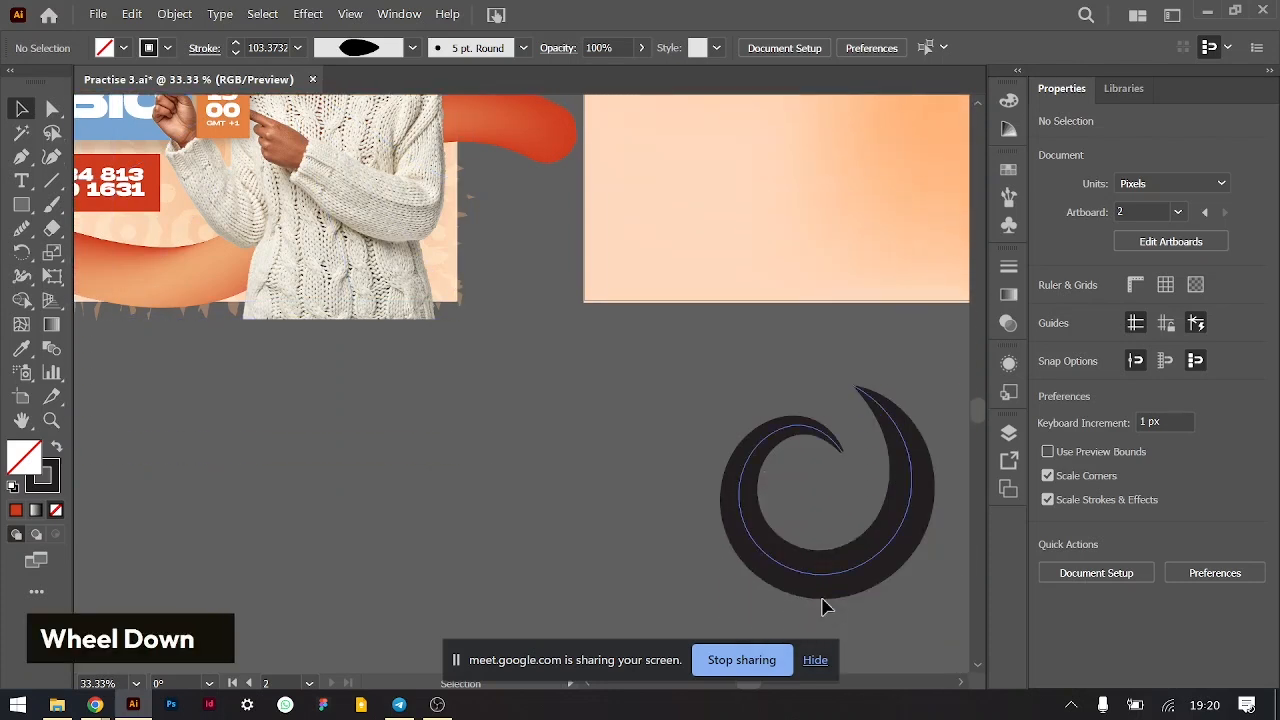
left_click(895, 527)
key("ctrl+equal")
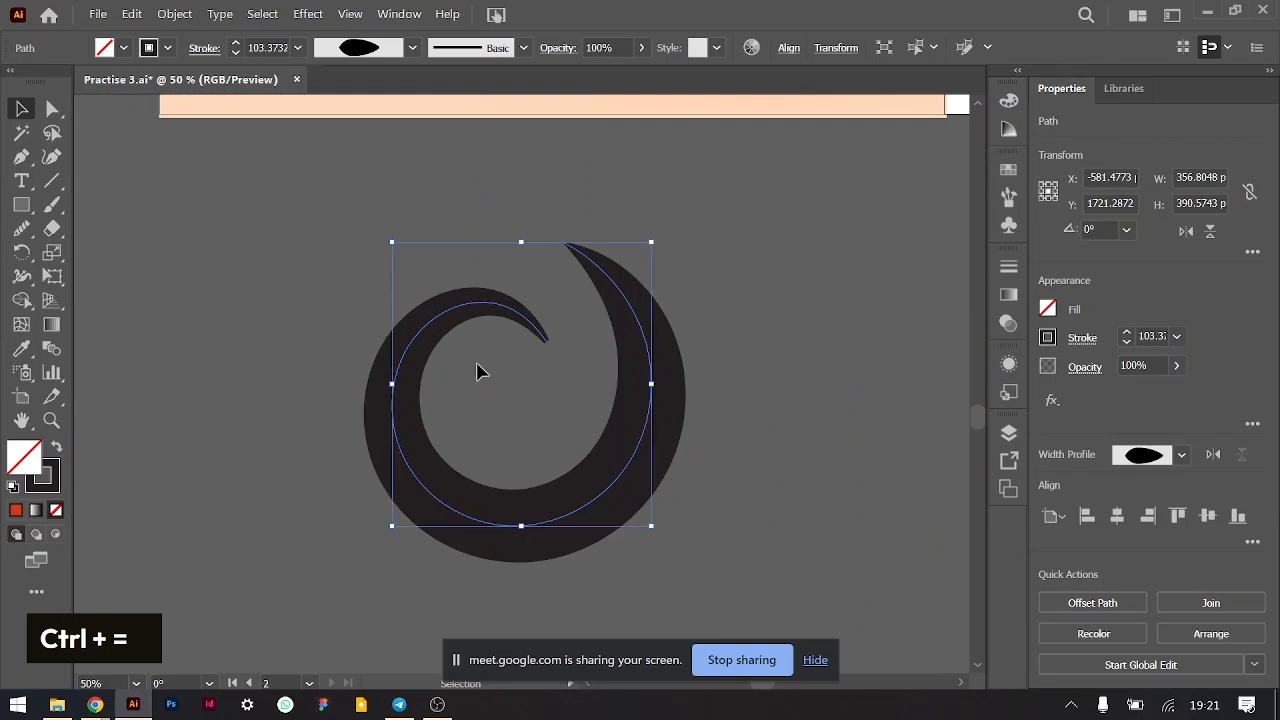
right_click(22, 205)
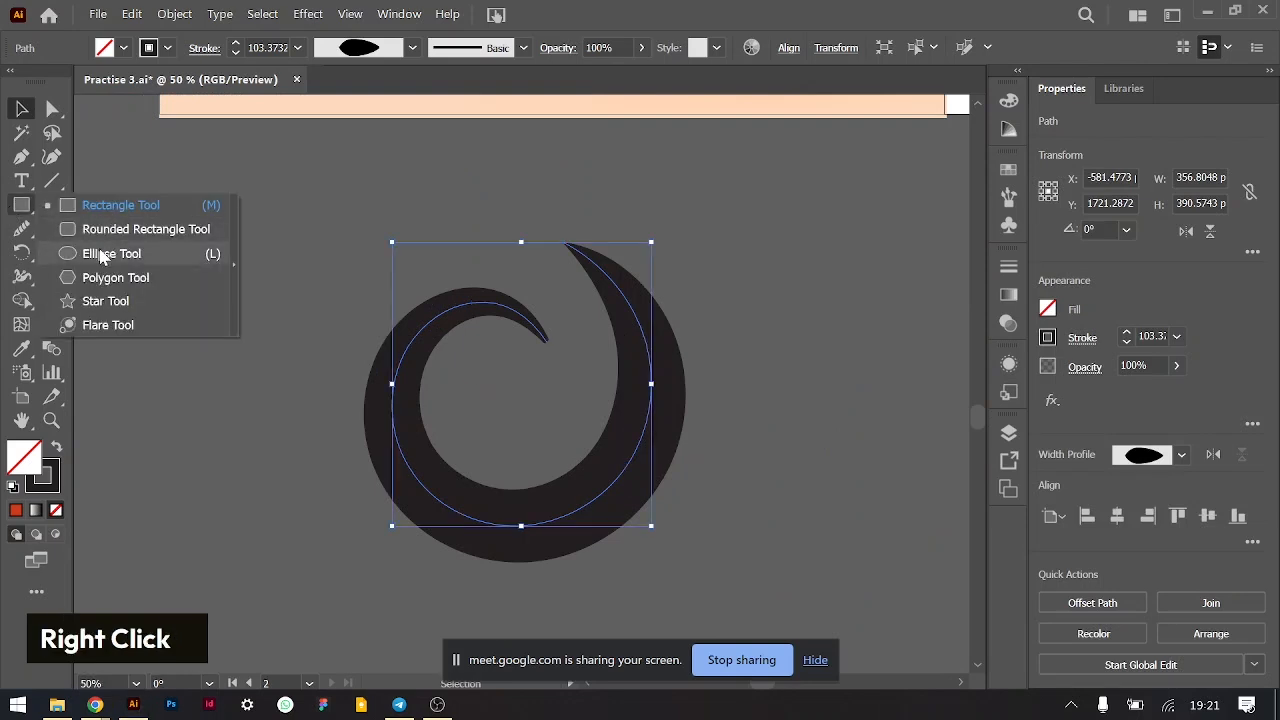
left_click(100, 253)
mouse_move(518, 401)
left_mouse_down()
mouse_move(543, 400)
mouse_move(561, 428)
left_mouse_up()
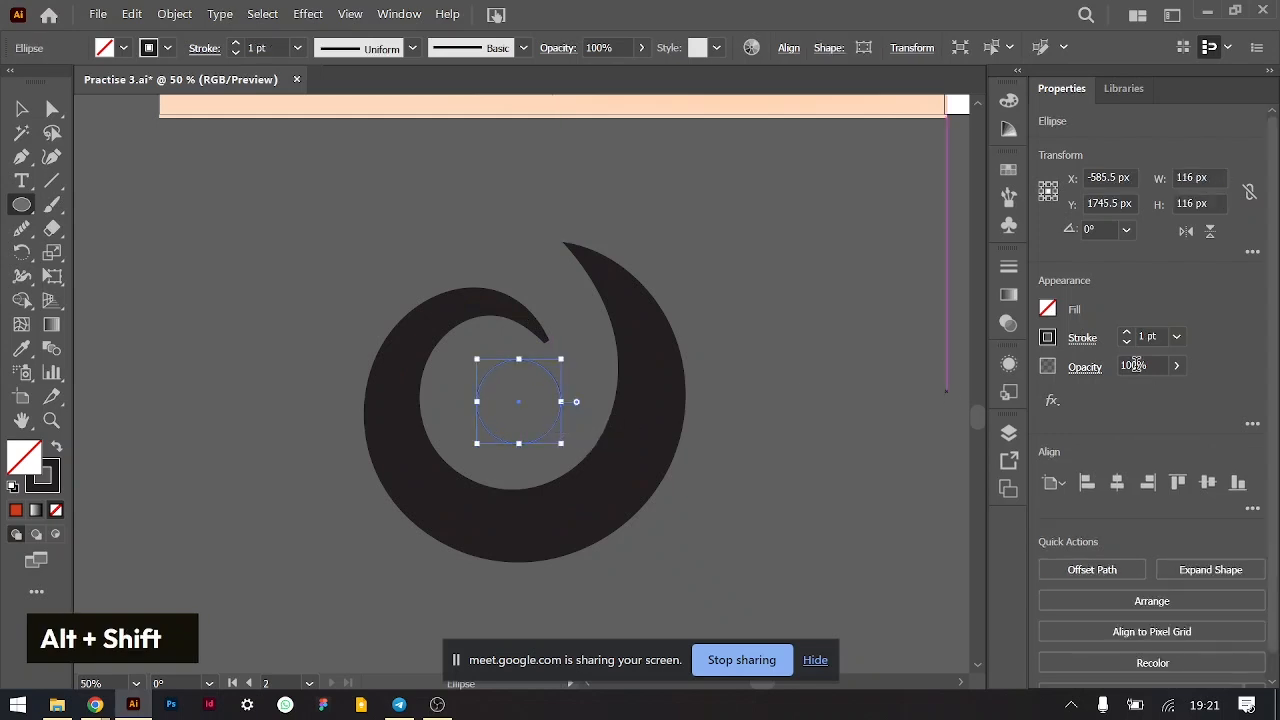
- Set the central circle's stroke weight to 0 and give it a black fill
left_click(1149, 337)
key("ctrl+a")
type("0")
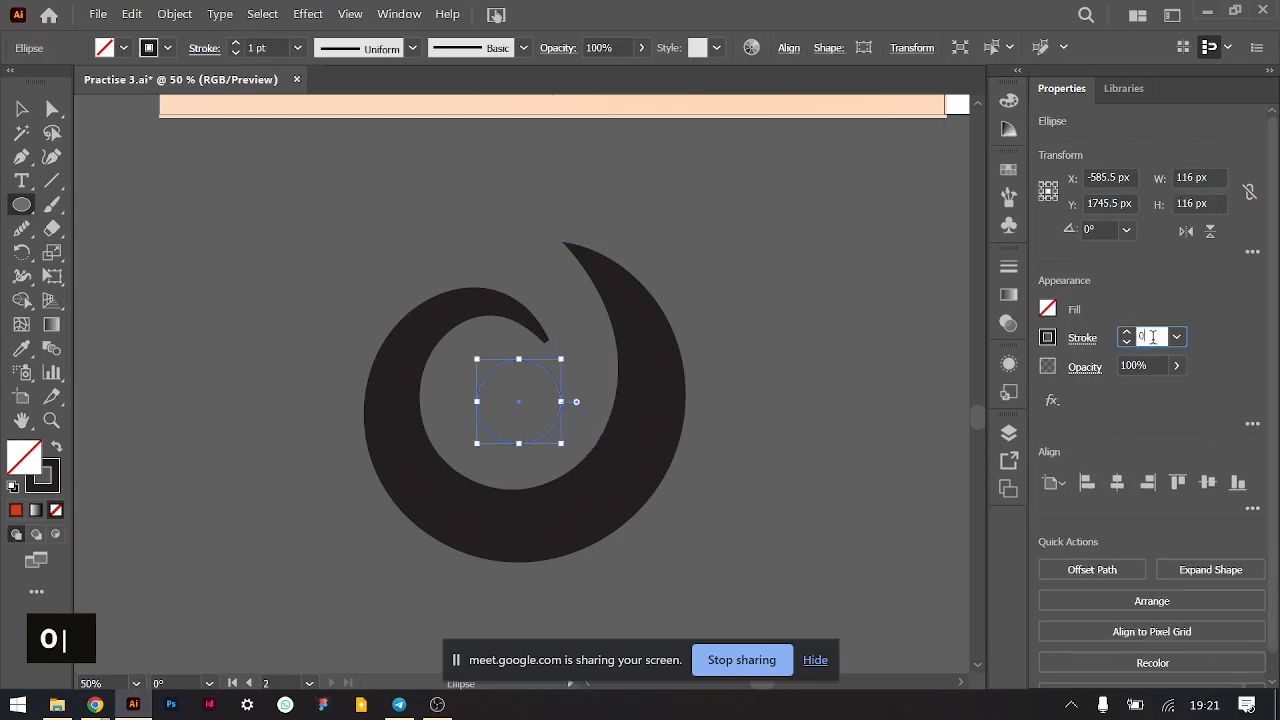
left_click(1052, 309)
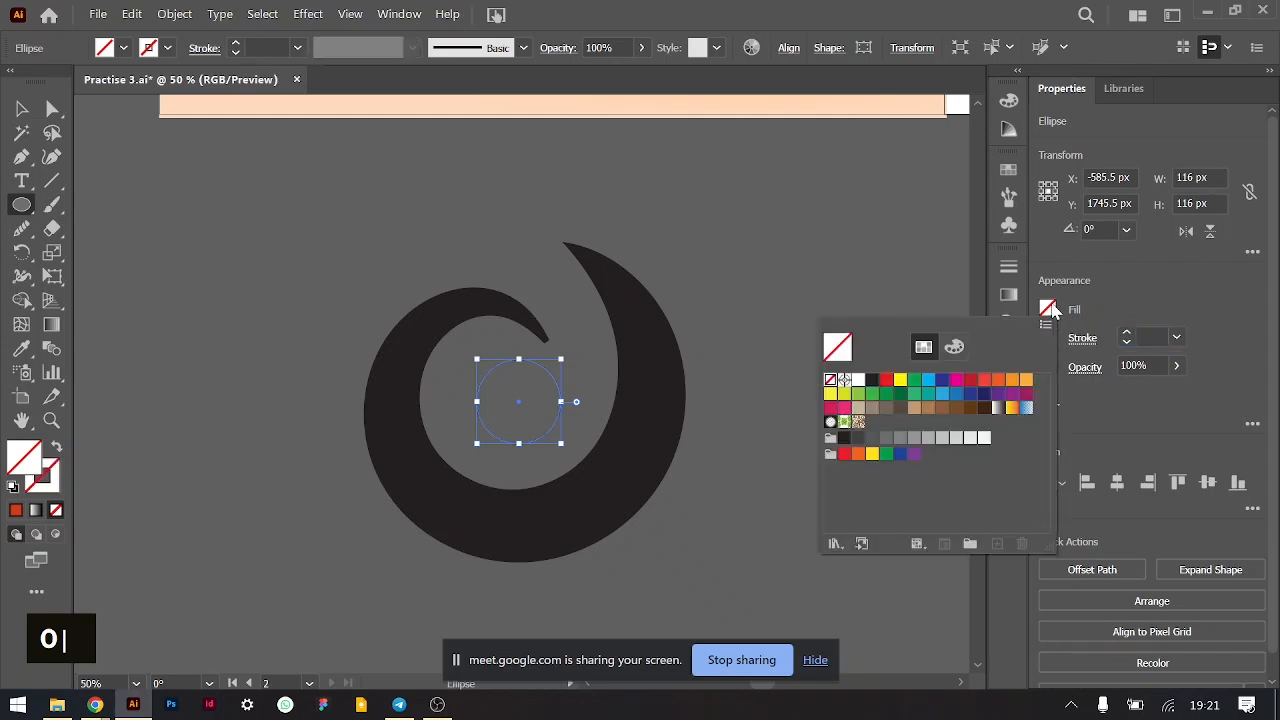
left_click(871, 380)
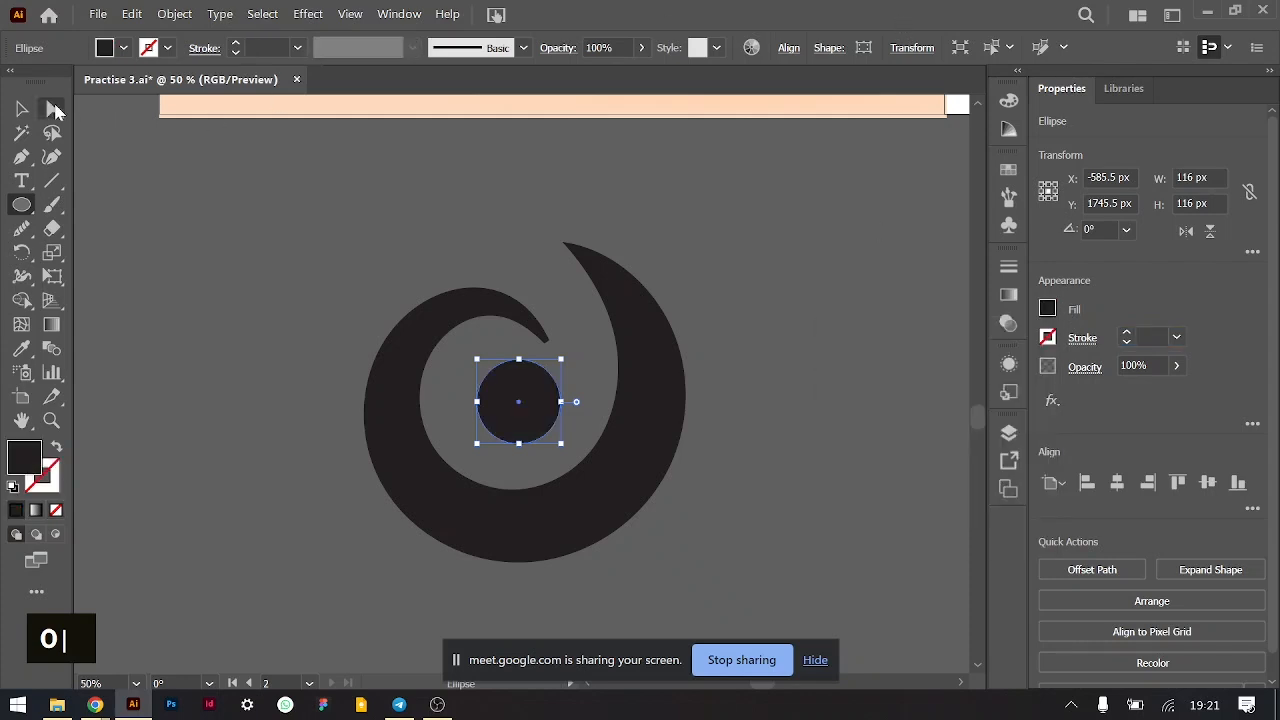
left_click(20, 110)
left_click(843, 477)
key("ctrl+minus")
key("ctrl+minus")
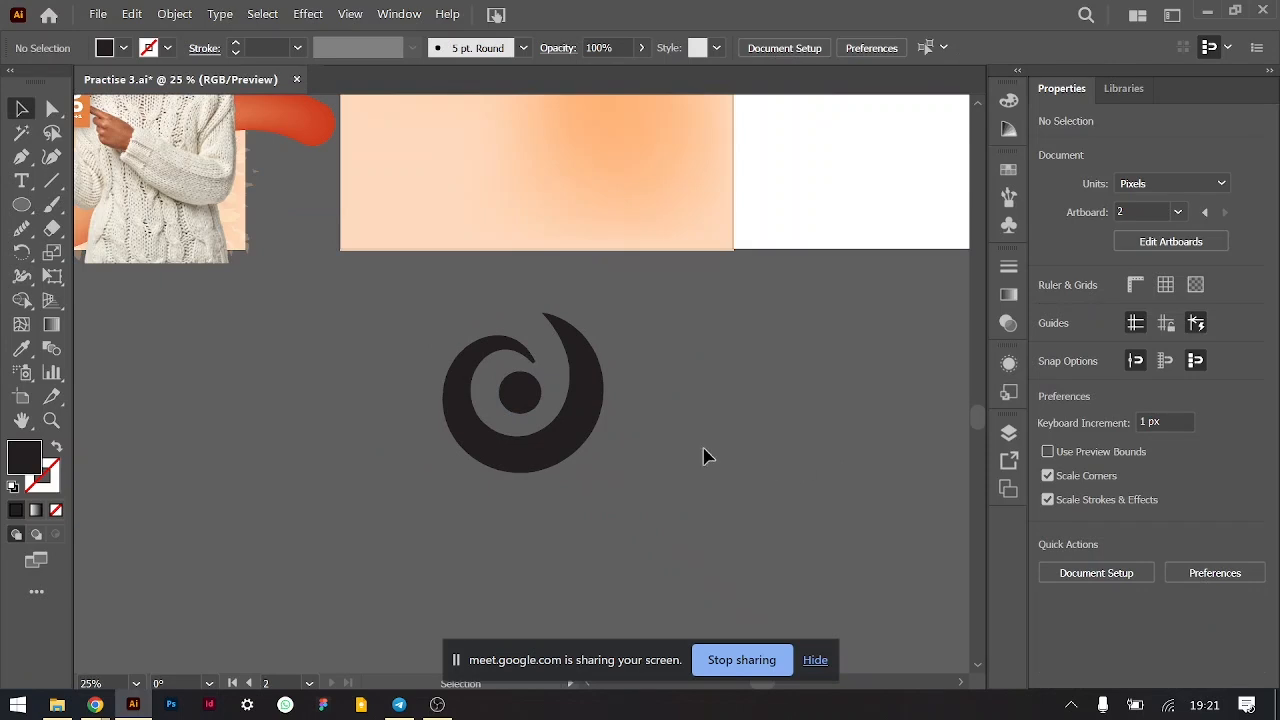
- Expand the appearance of the tapered spiral stroke to turn it into a filled shape
left_click_drag(434, 343, 680, 474)
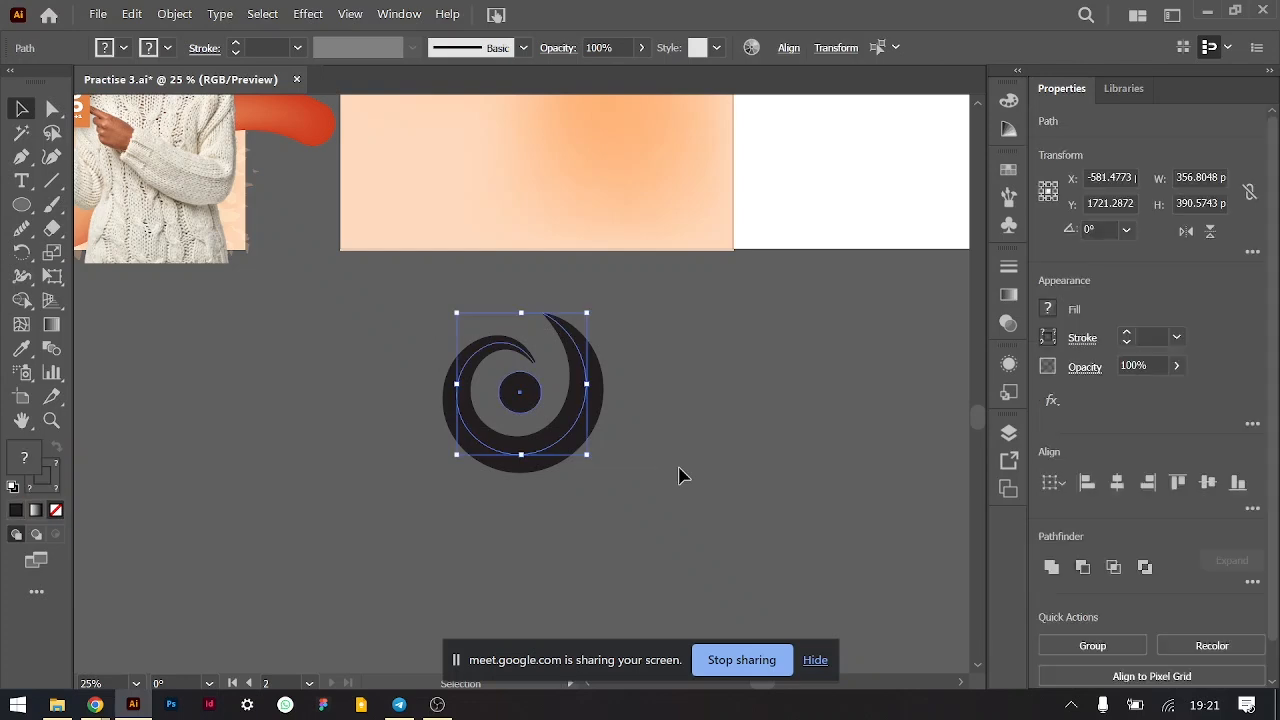
left_click(805, 435)
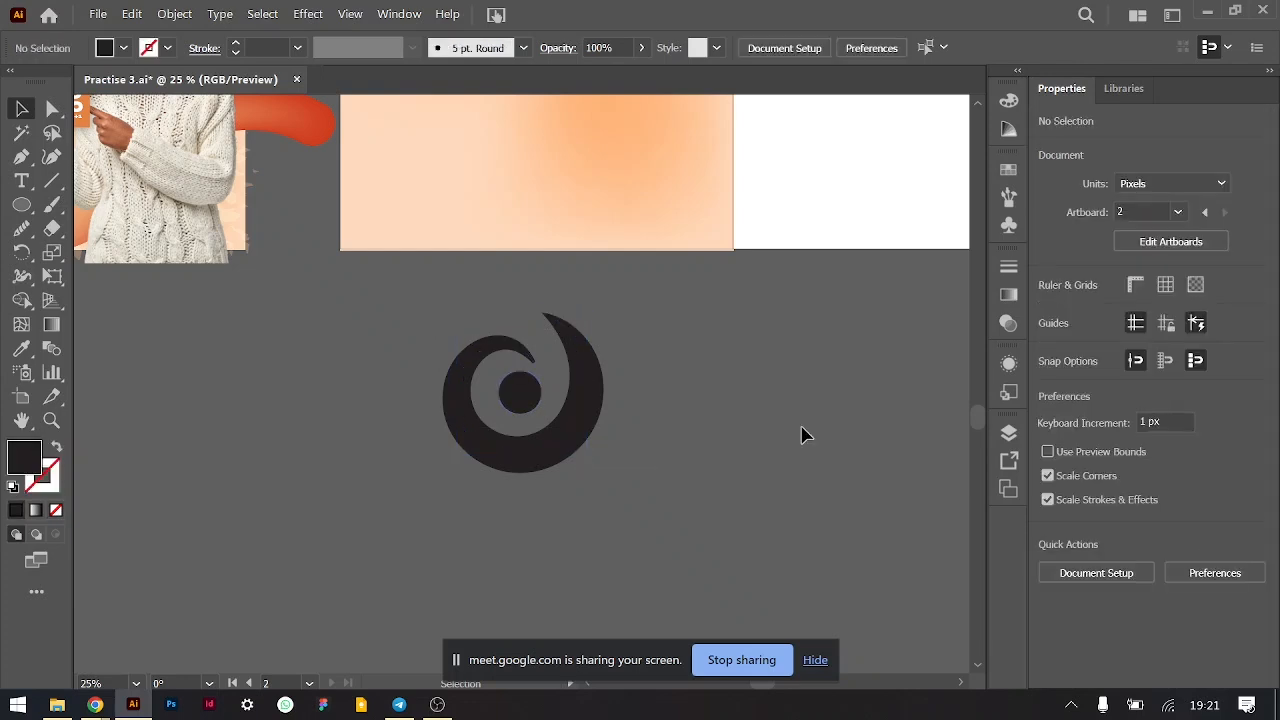
left_click(467, 385)
left_click(518, 393)
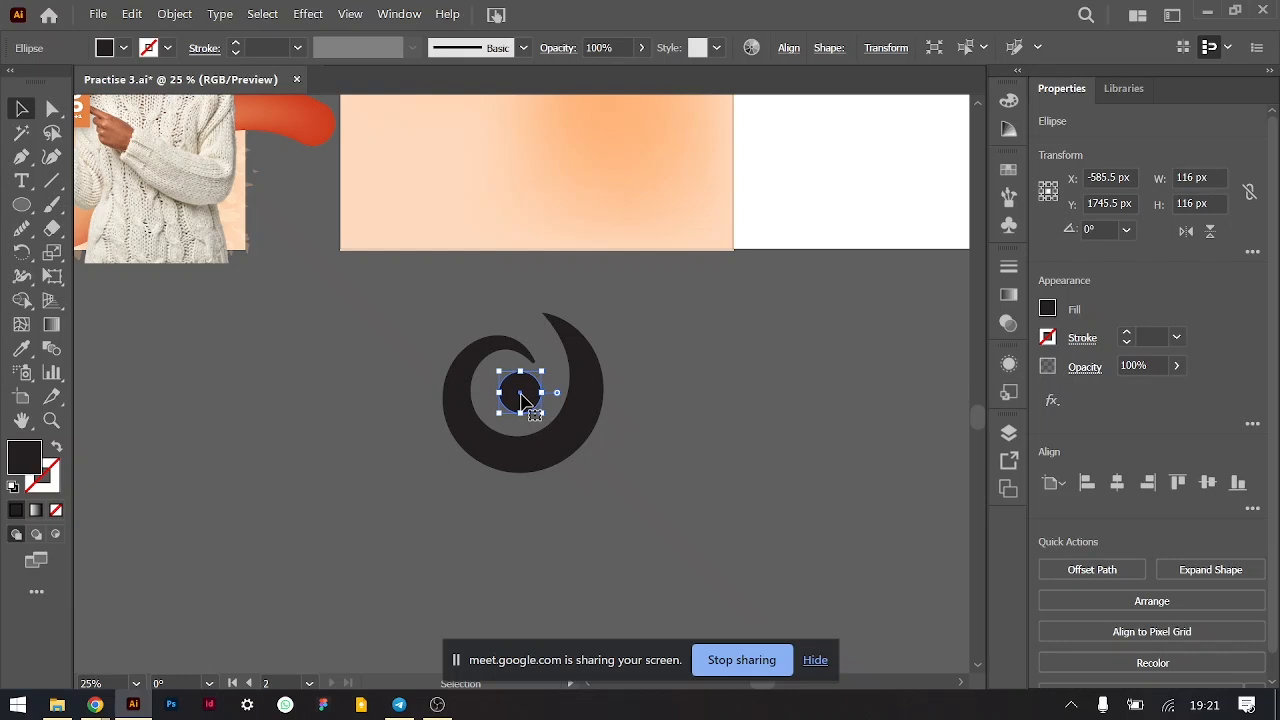
left_click(590, 400)
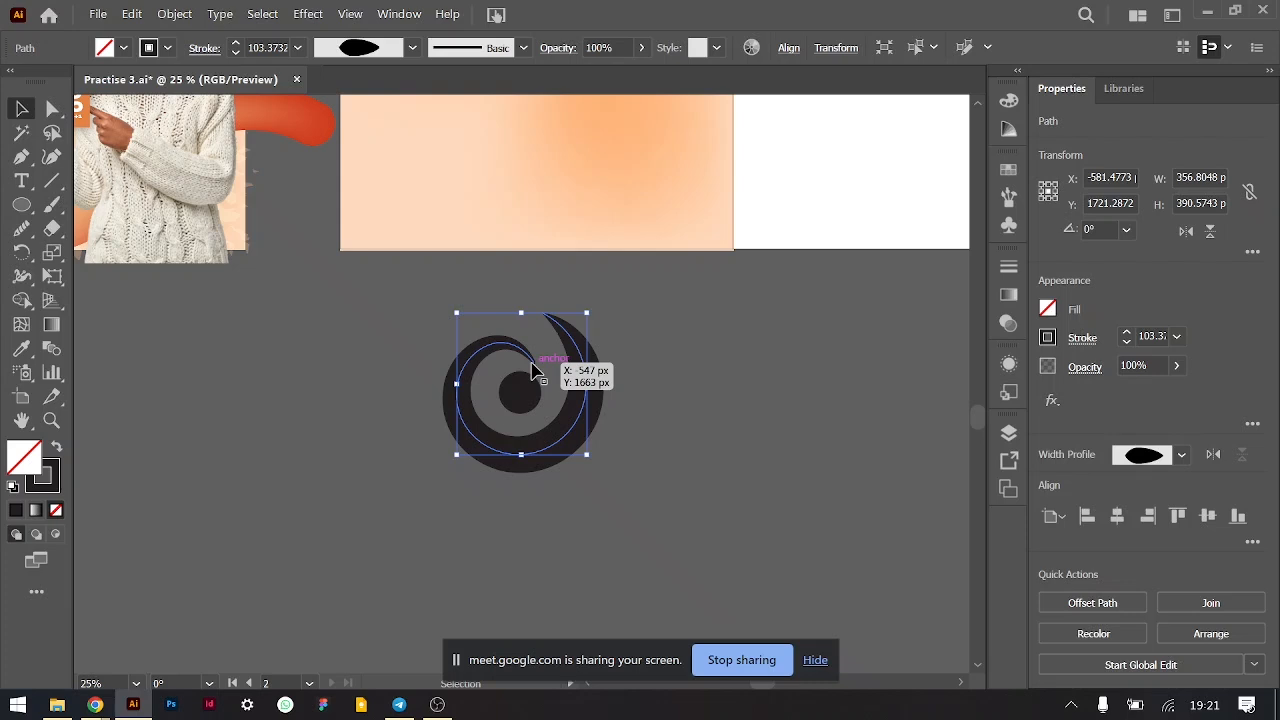
left_click(700, 440)
left_click(594, 386)
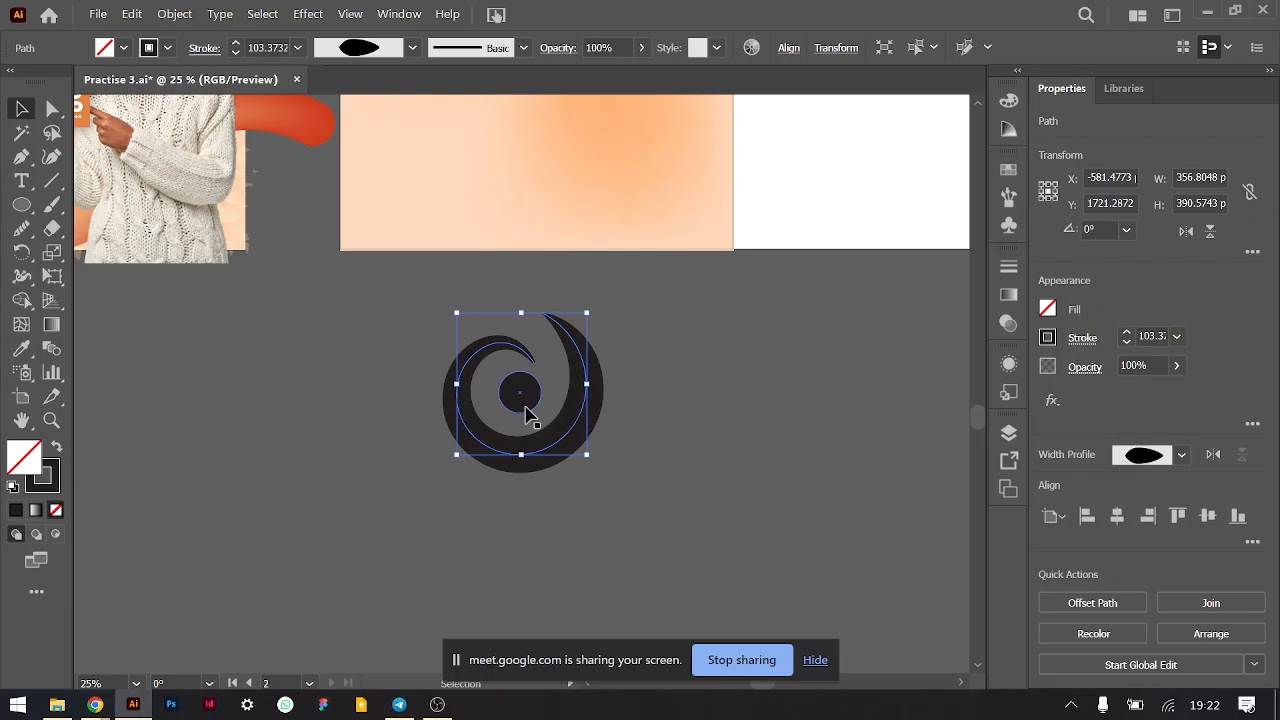
left_click(175, 15)
left_click(233, 291)
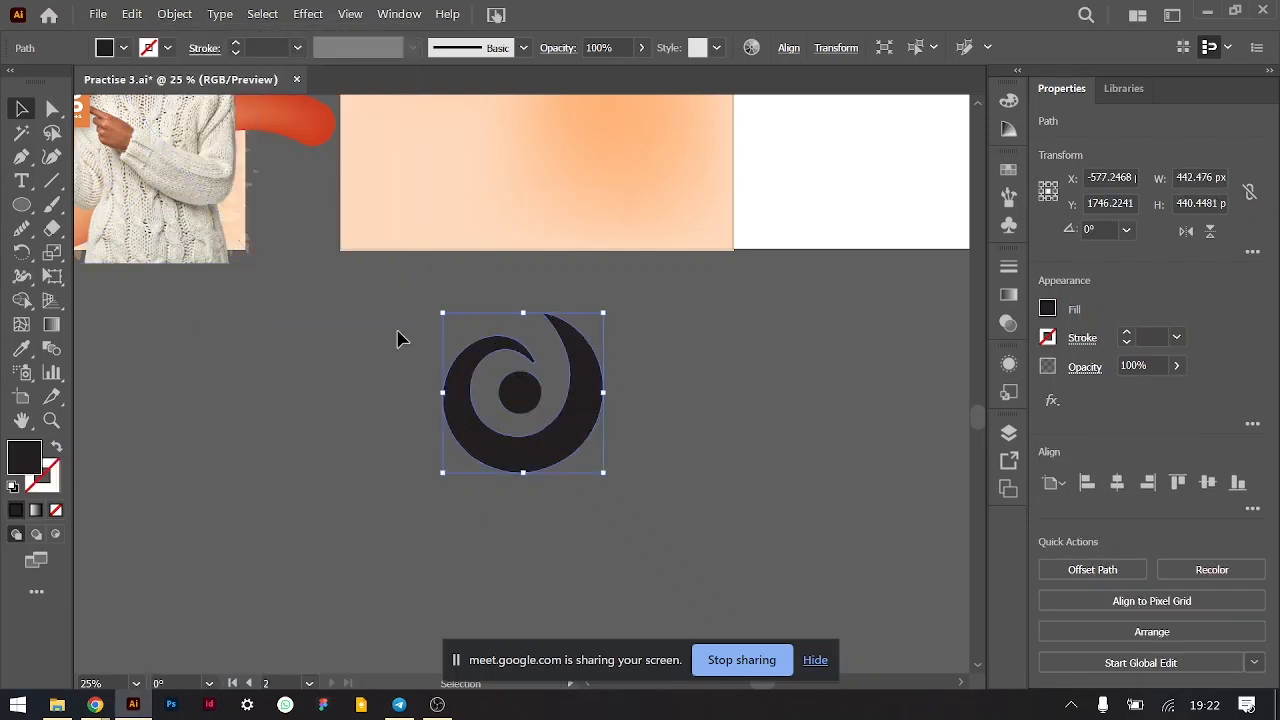
- Select the expanded spiral together with its central circle and group them
left_click(683, 453)
left_click(597, 390)
left_click_drag(667, 465, 453, 354)
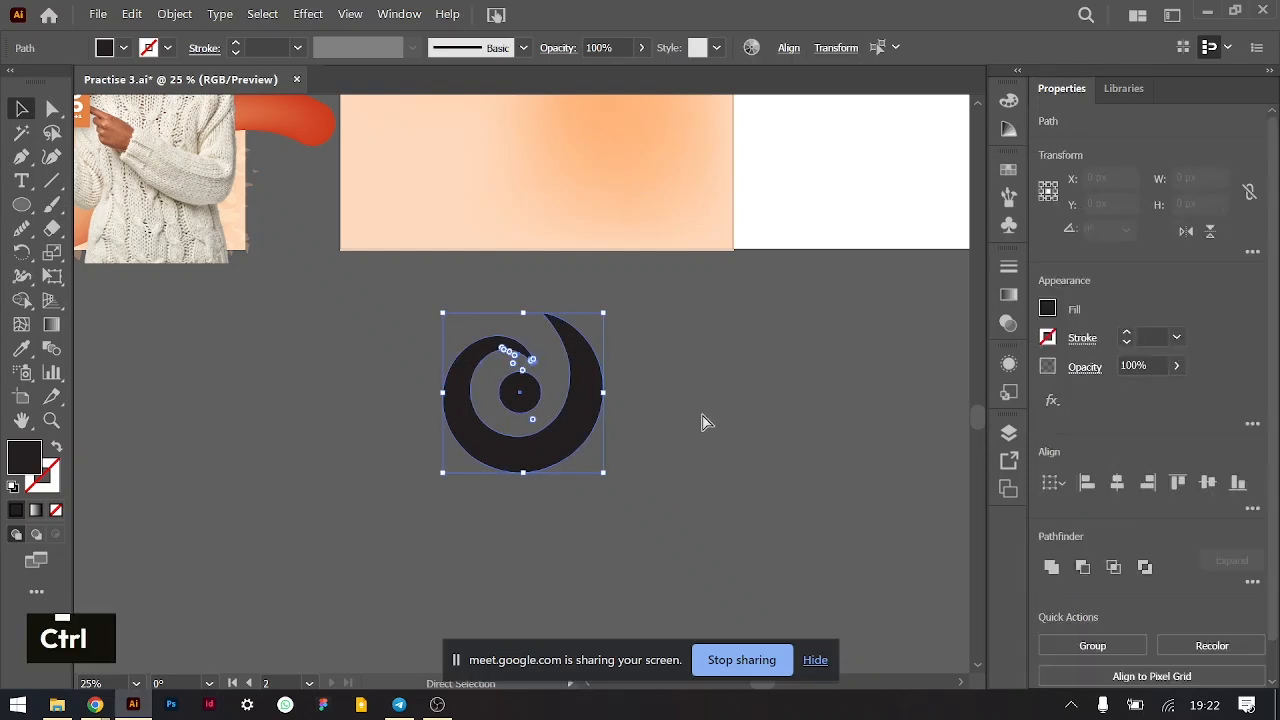
key("ctrl+g")
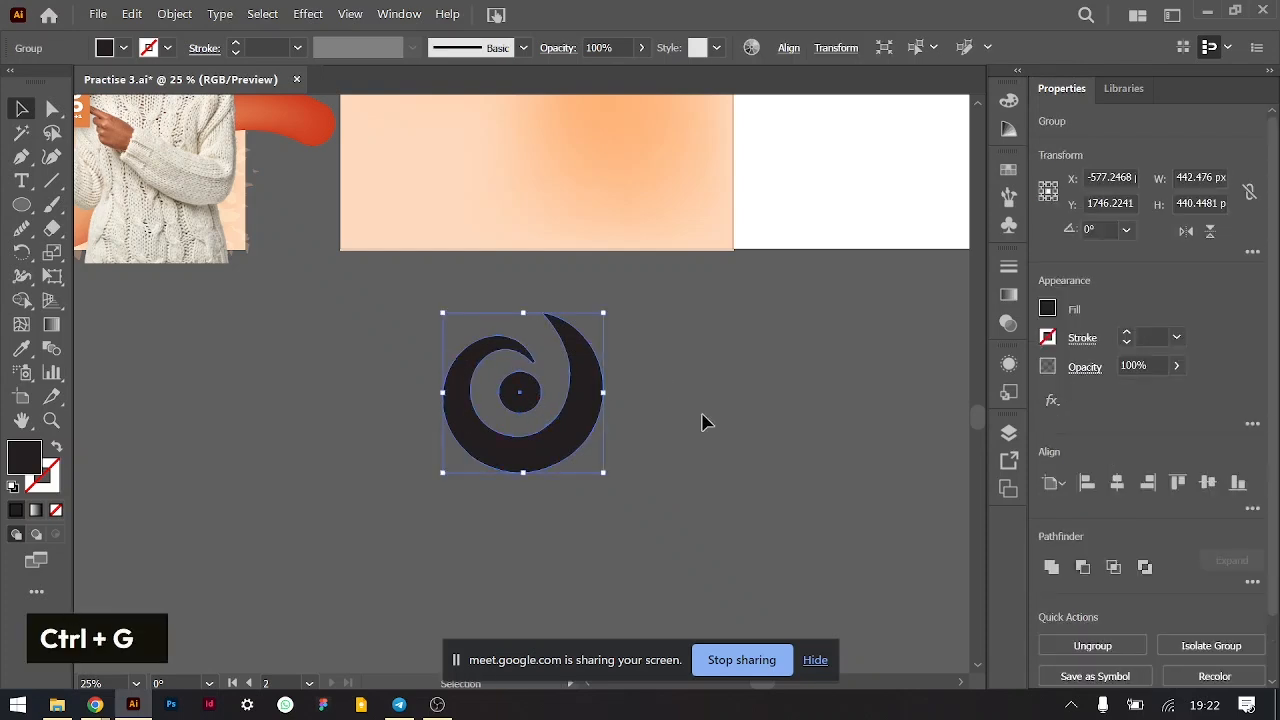
- Scale the grouped swirl down proportionally about its centre to about 126 px wide
left_click_drag(605, 397, 565, 398)
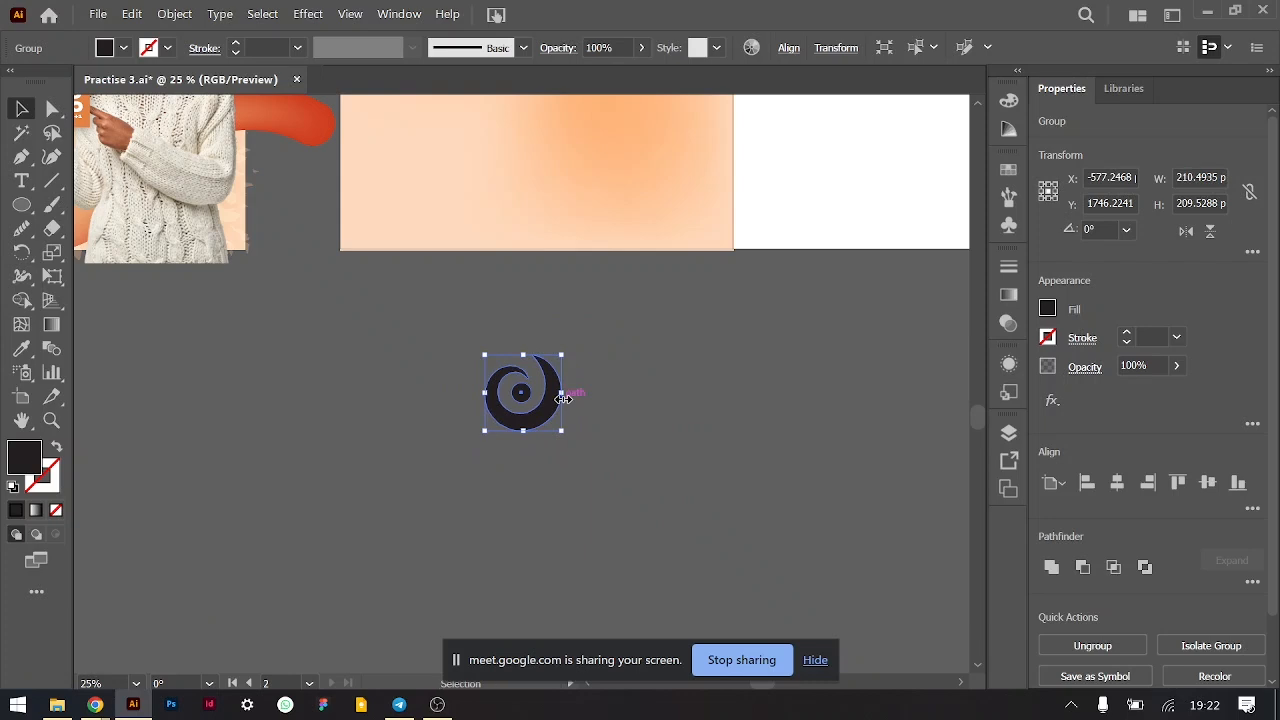
left_click_drag(564, 398, 552, 399)
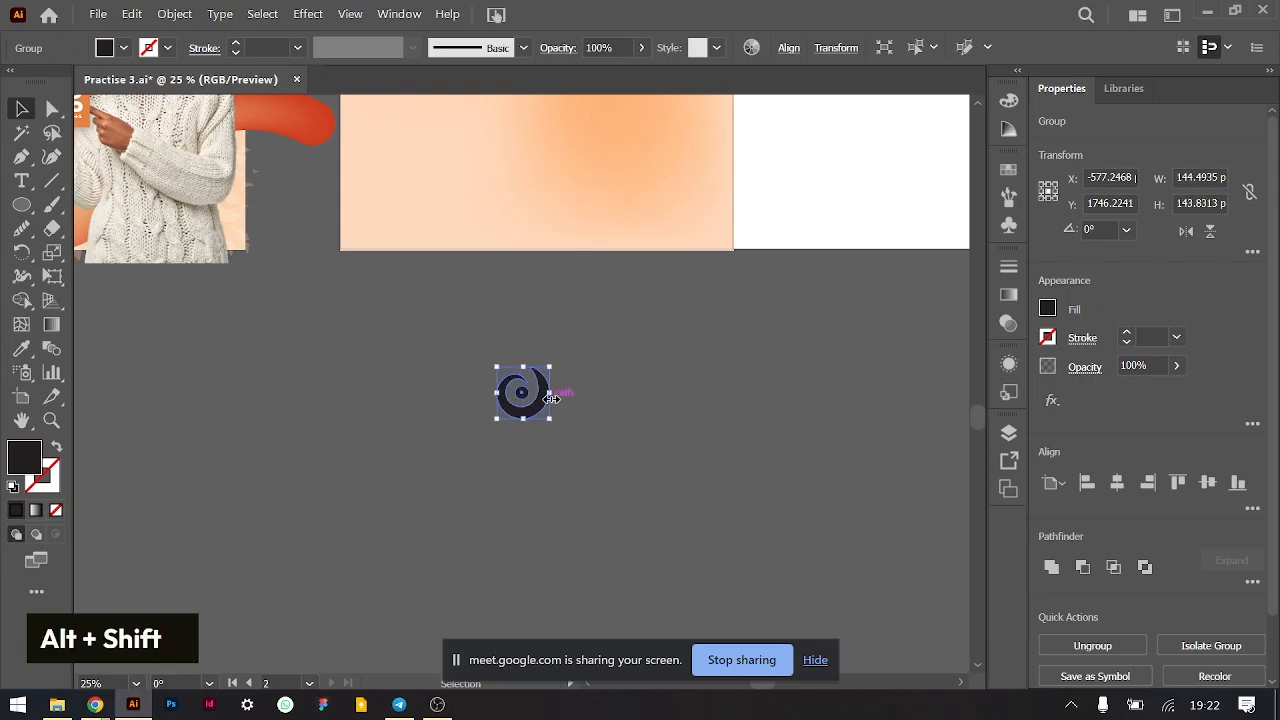
left_click_drag(552, 398, 548, 396)
- Compare the reduced swirl's size with the swirls in the reference flyer's background pattern
scroll(549, 400, "up", 4)
scroll(549, 400, "down", 5)
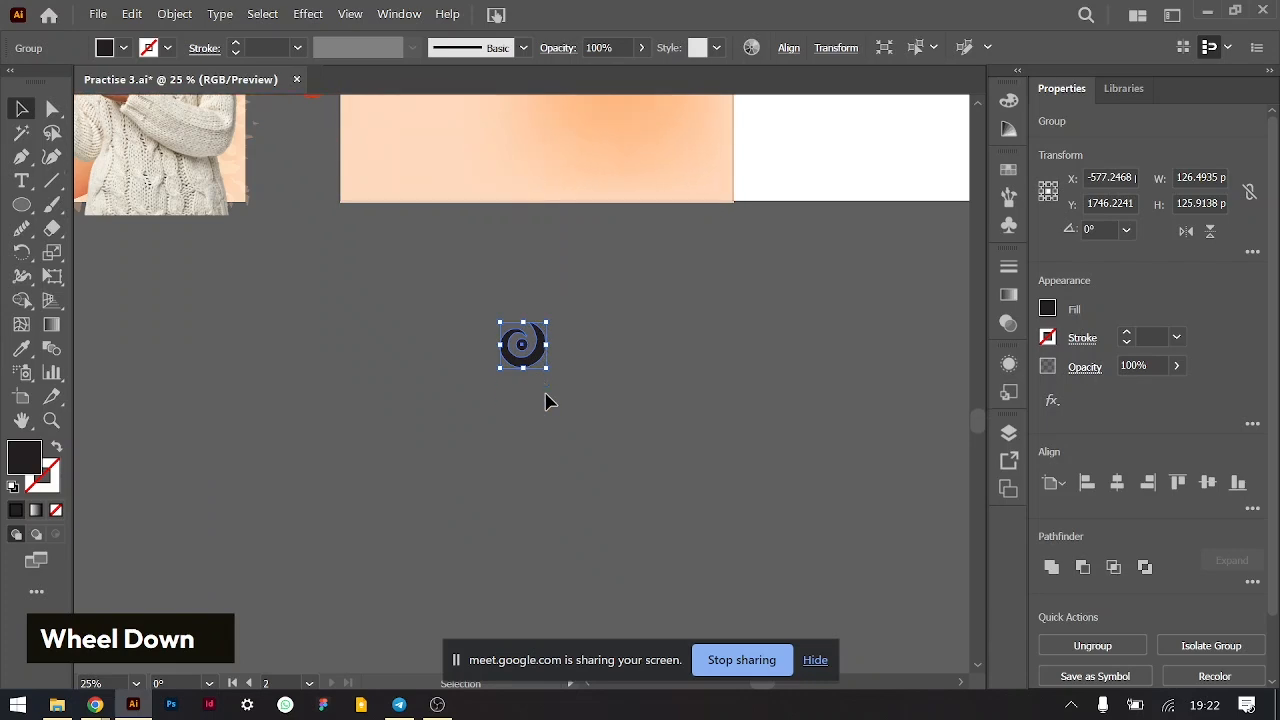
scroll(547, 400, "up", 8)
scroll(547, 400, "left", 3)
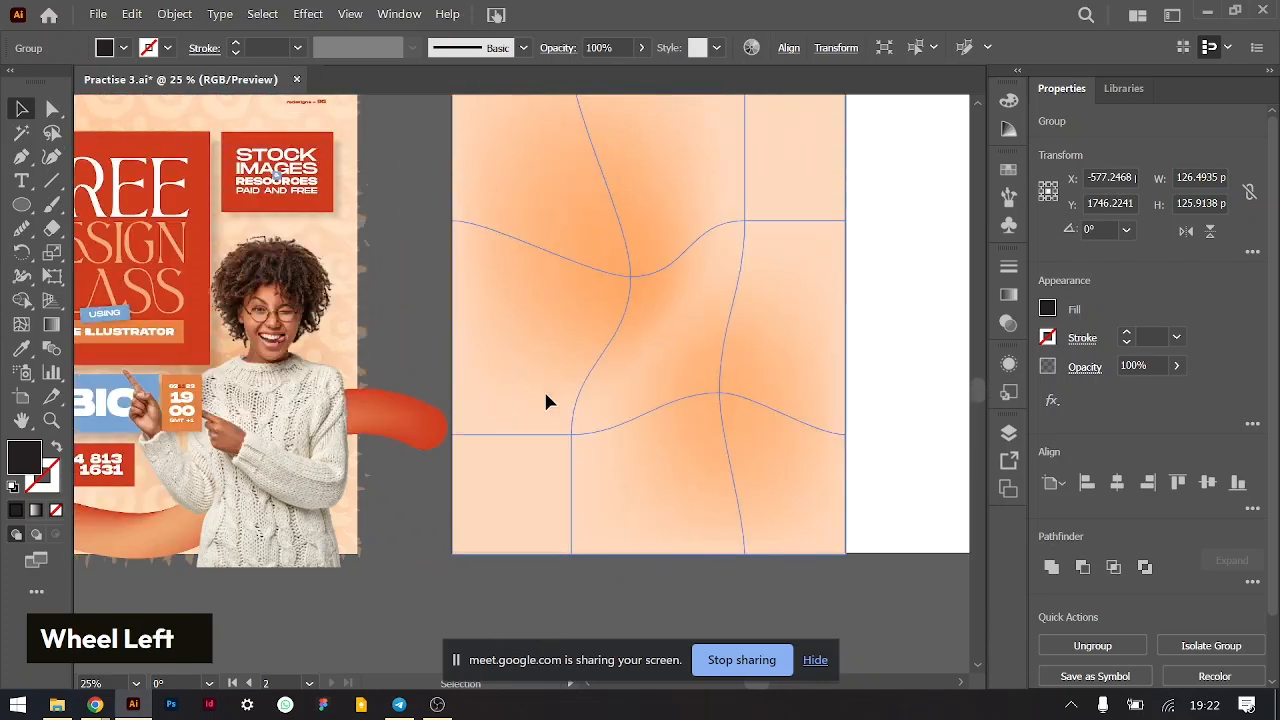
scroll(547, 401, "left", 3)
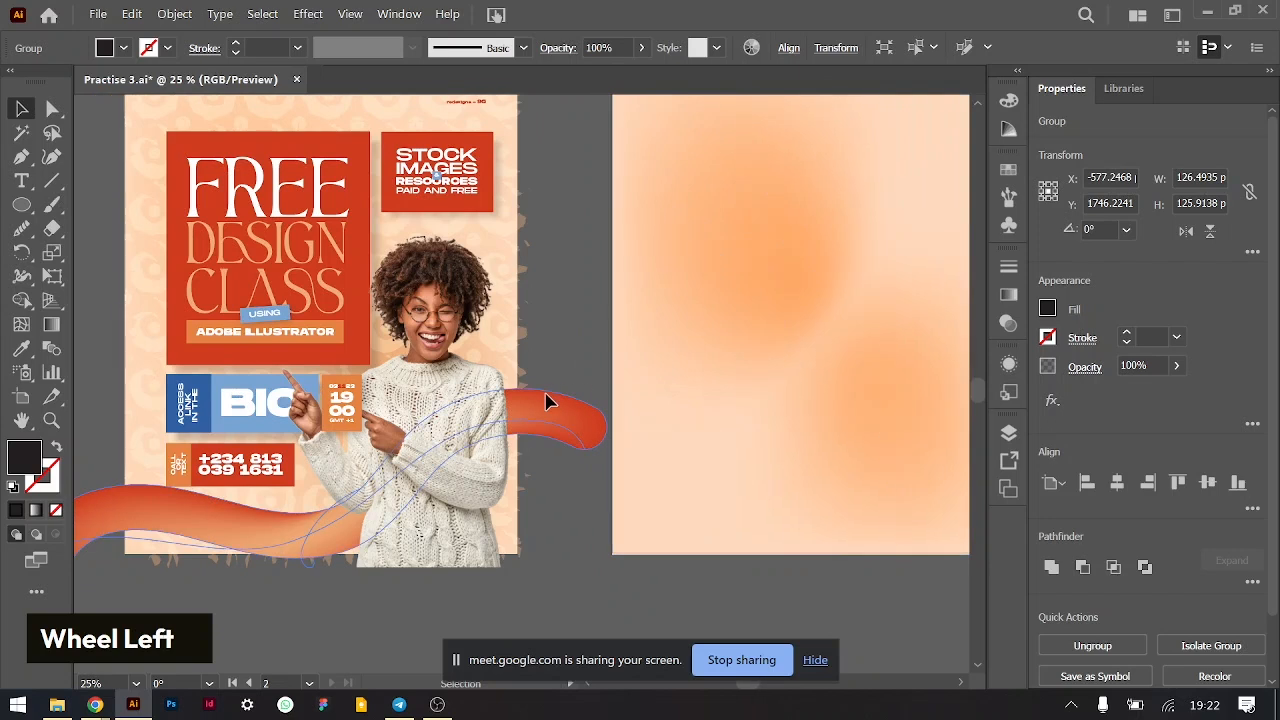
scroll(547, 401, "up", 2)
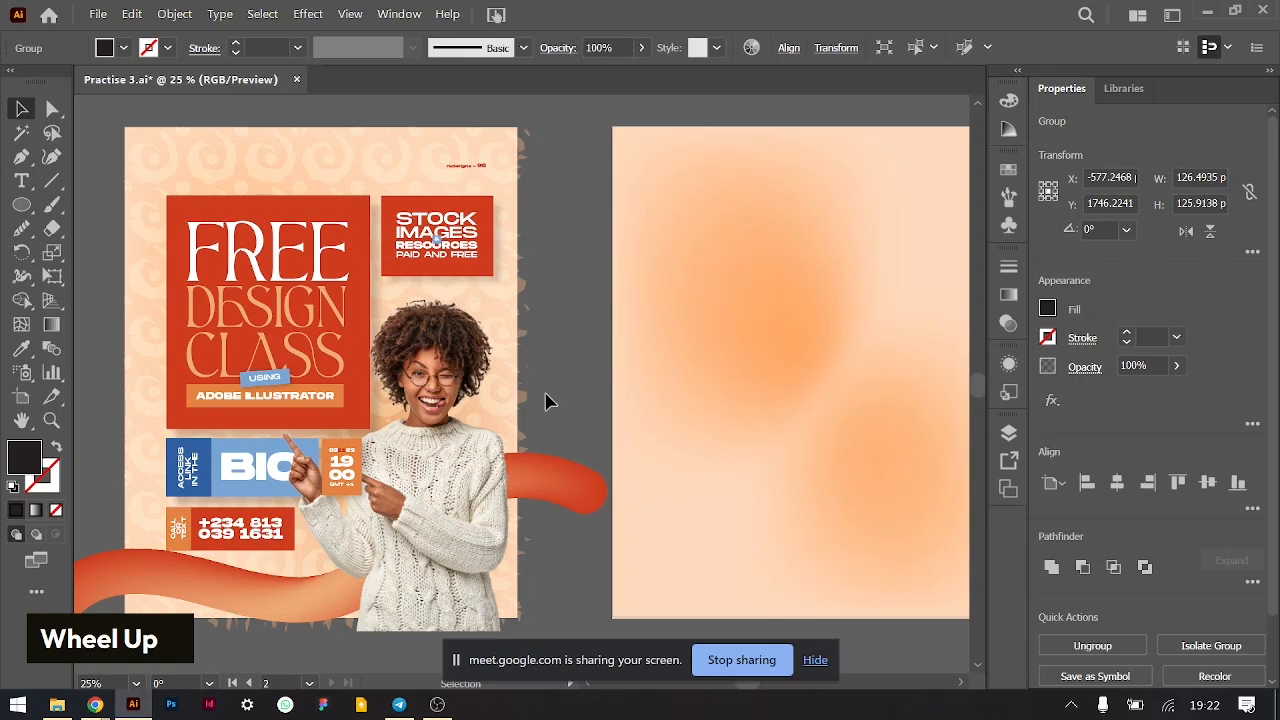
scroll(657, 437, "right", 5)
scroll(657, 437, "down", 11)
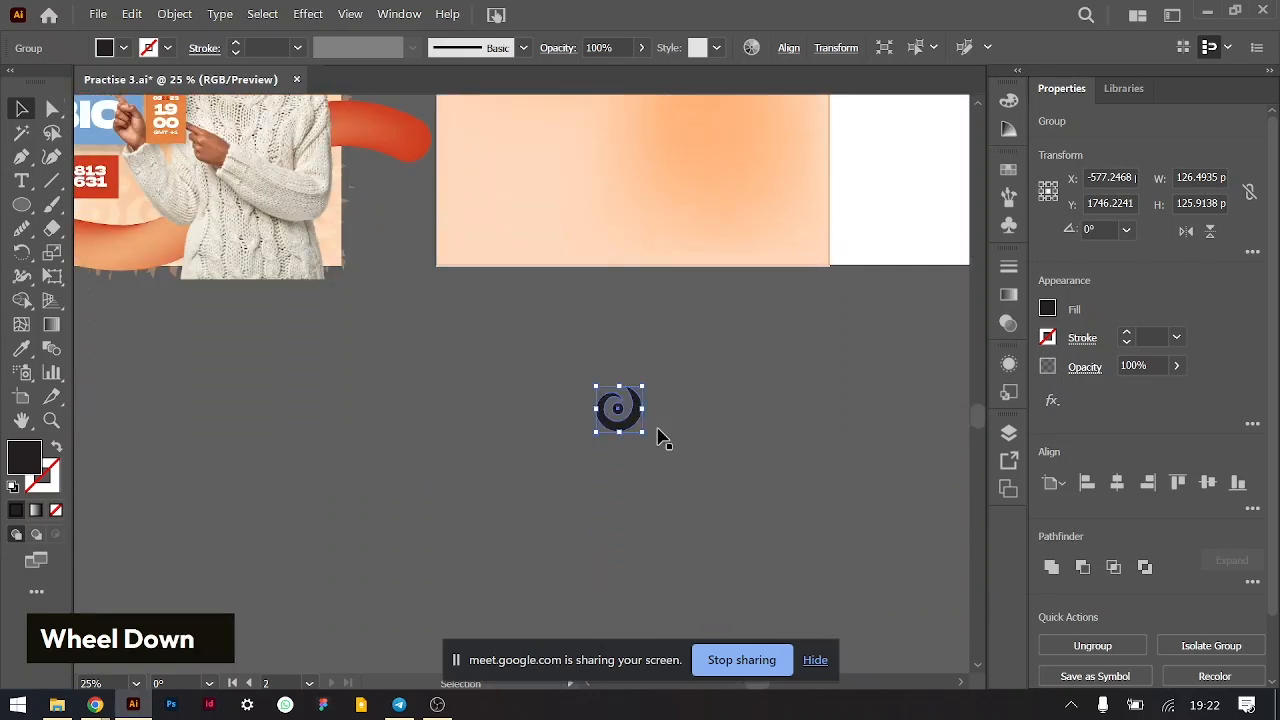
- Make a new pattern from the grouped swirl and open it for editing
key("ctrl+equal")
key("ctrl+equal")
key("ctrl+equal")
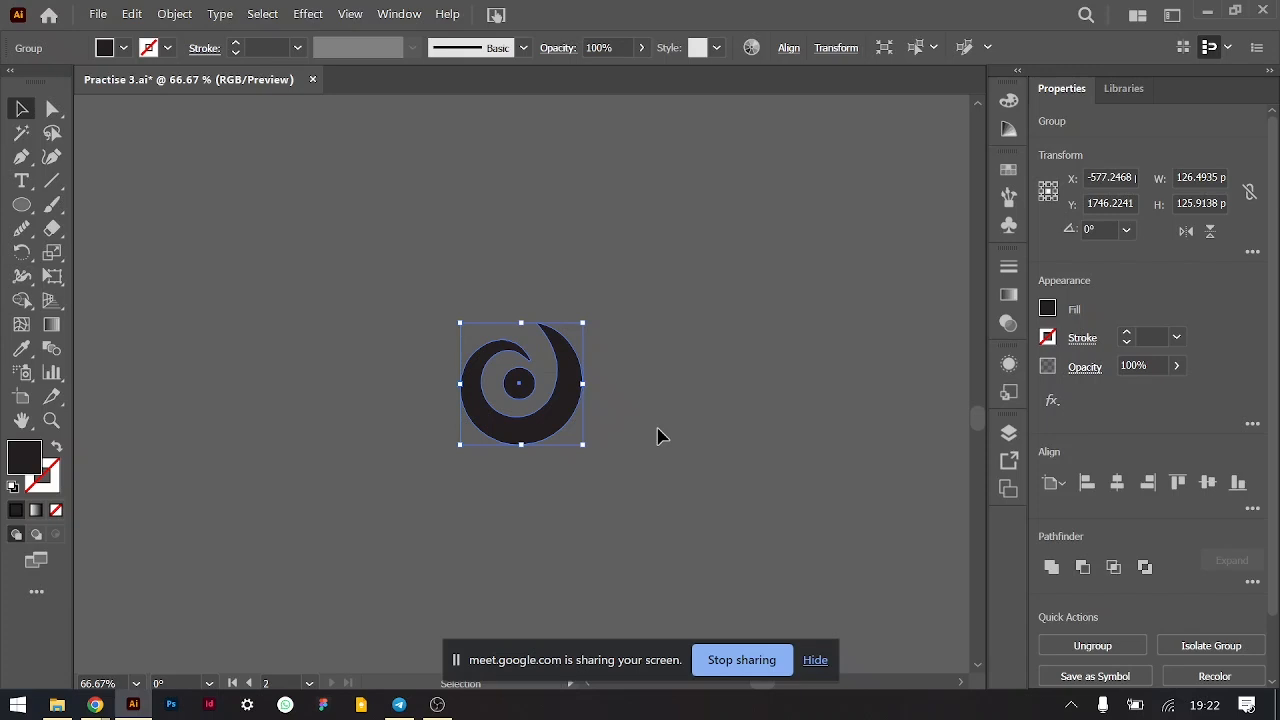
key("ctrl+minus")
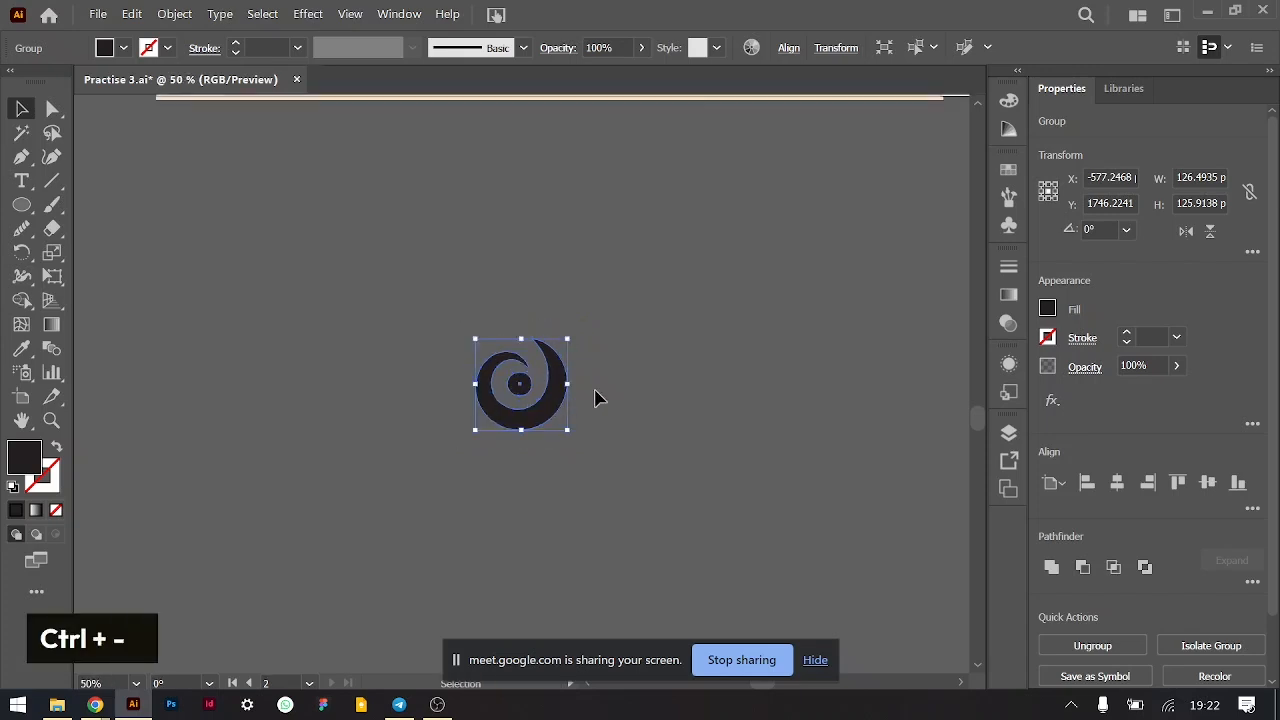
scroll(594, 398, "up", 8)
scroll(594, 398, "down", 6)
scroll(594, 398, "down", 5)
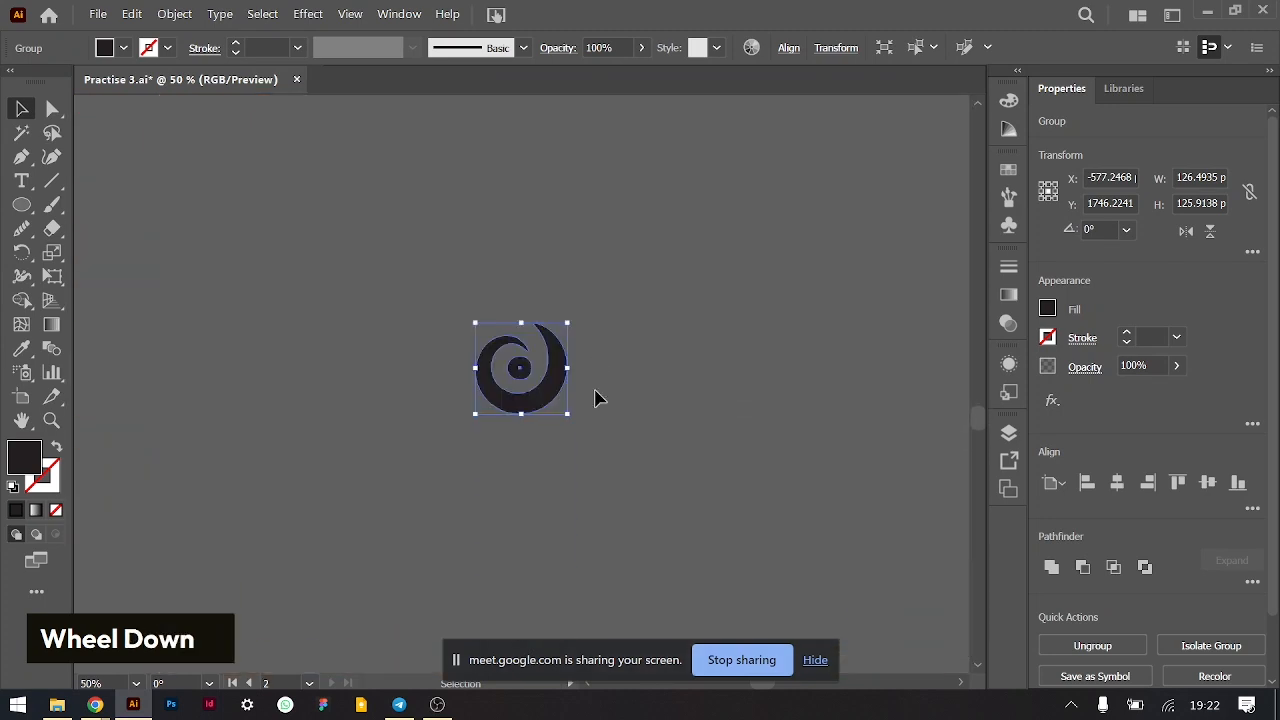
left_click(174, 14)
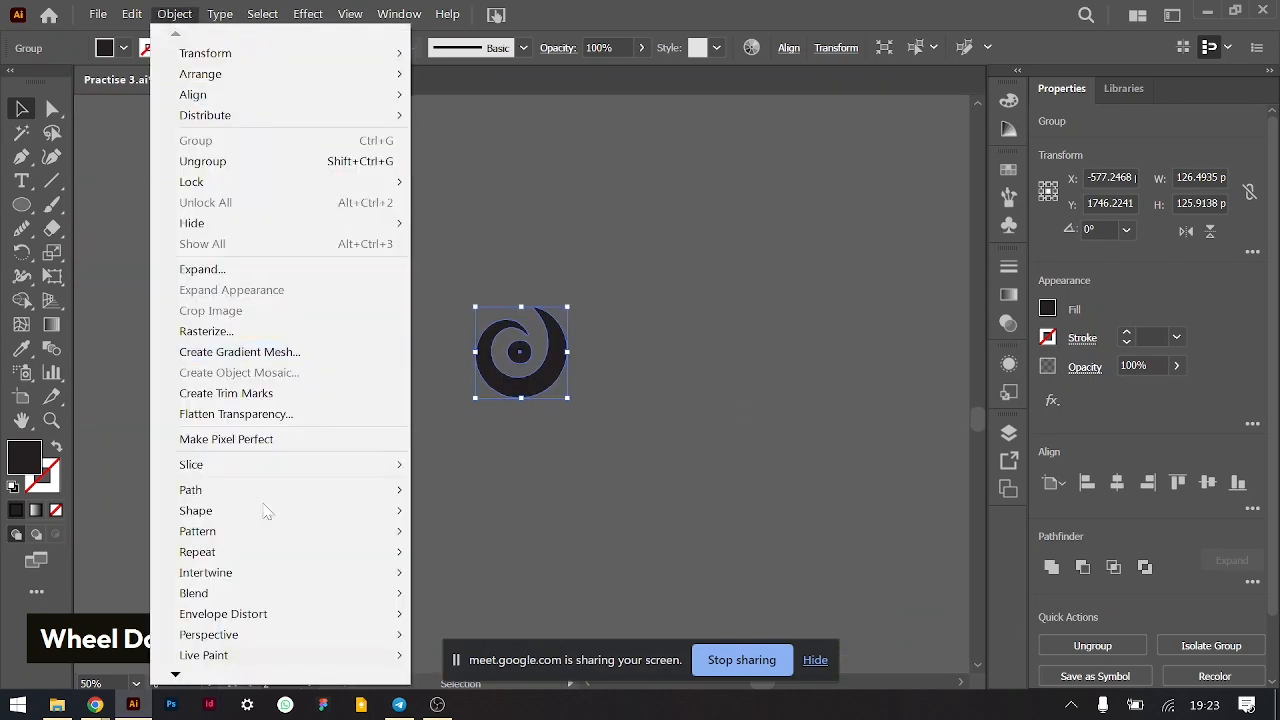
mouse_move(236, 537)
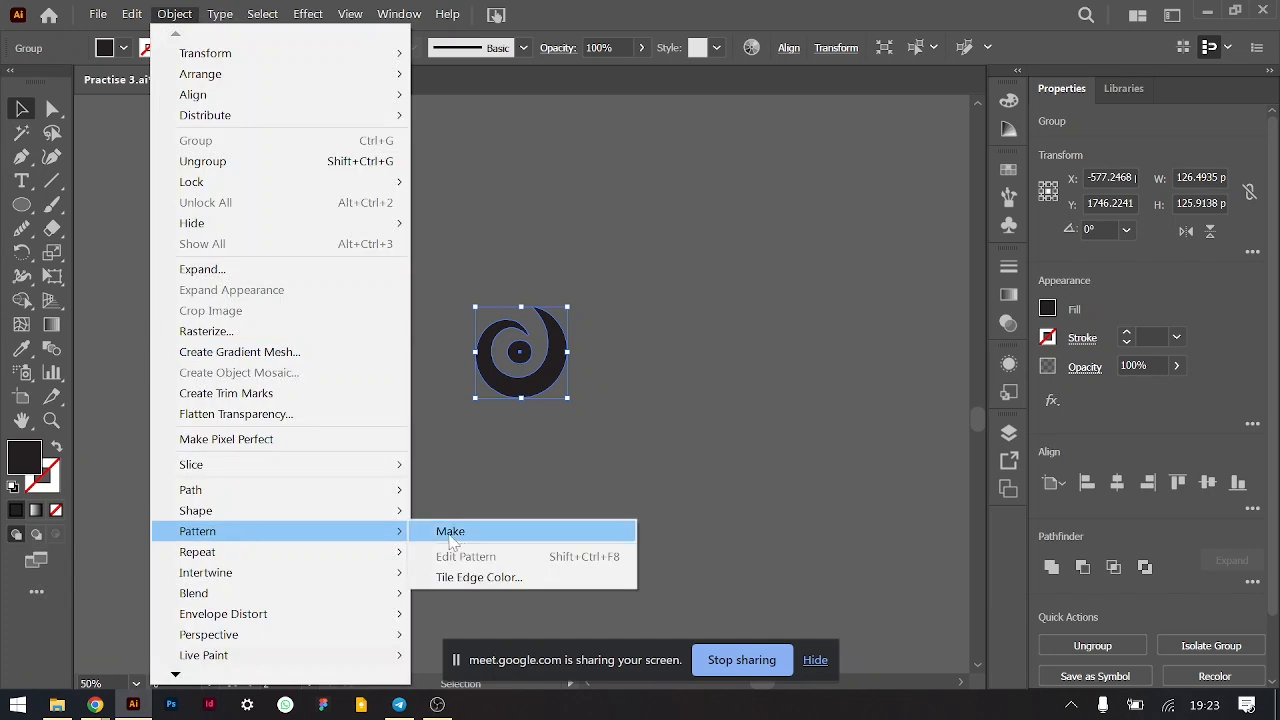
left_click(452, 532)
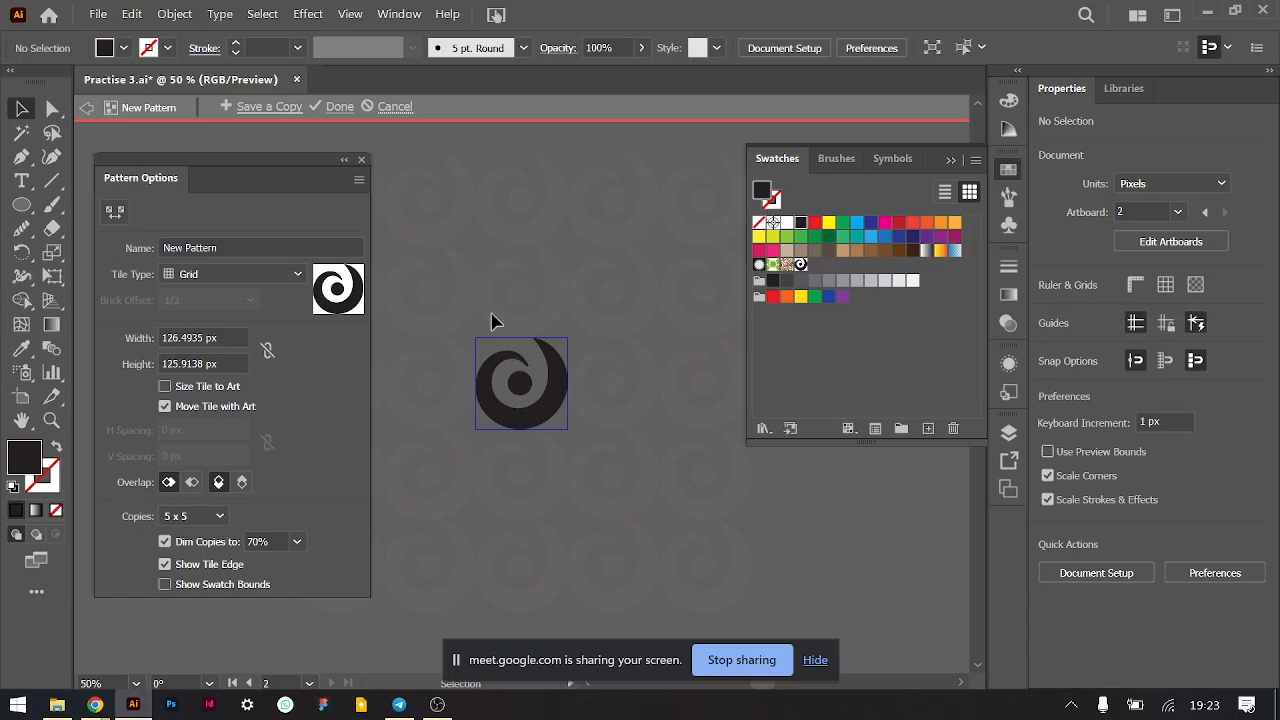
- Change the fill of the swirl and circle in the pattern tile to white
left_click_drag(475, 323, 575, 465)
left_click(1049, 311)
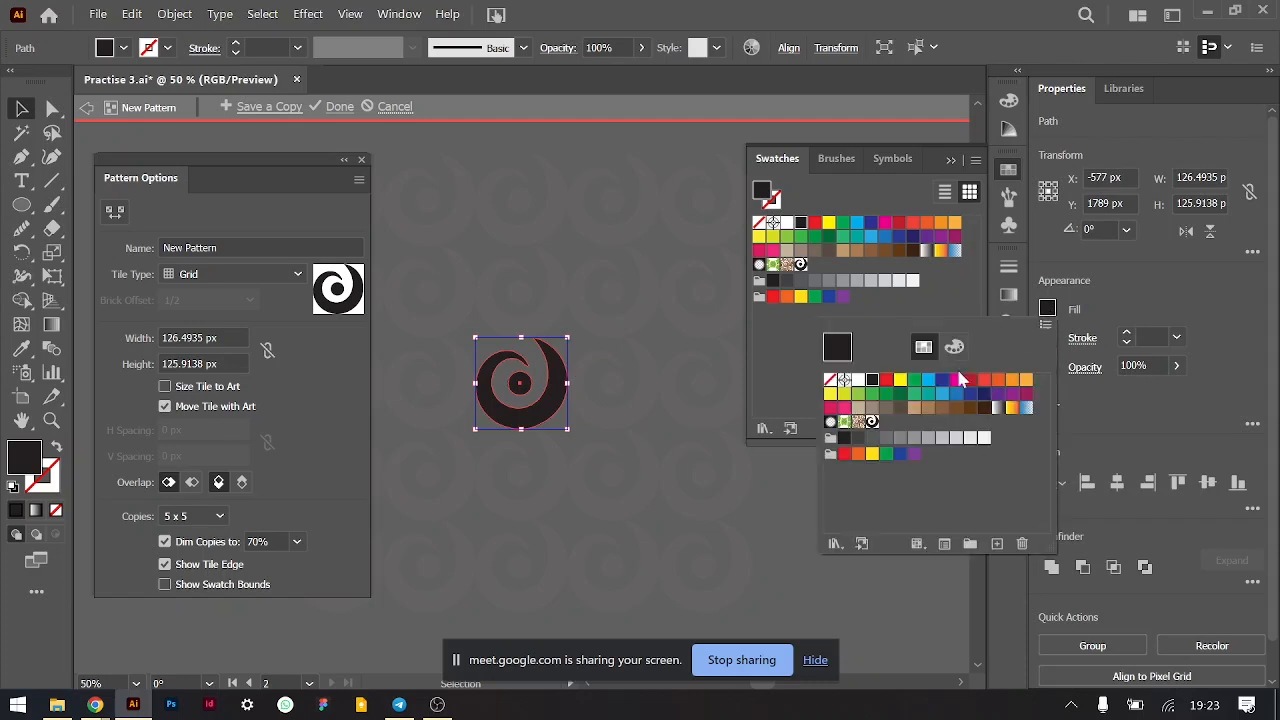
left_click(858, 379)
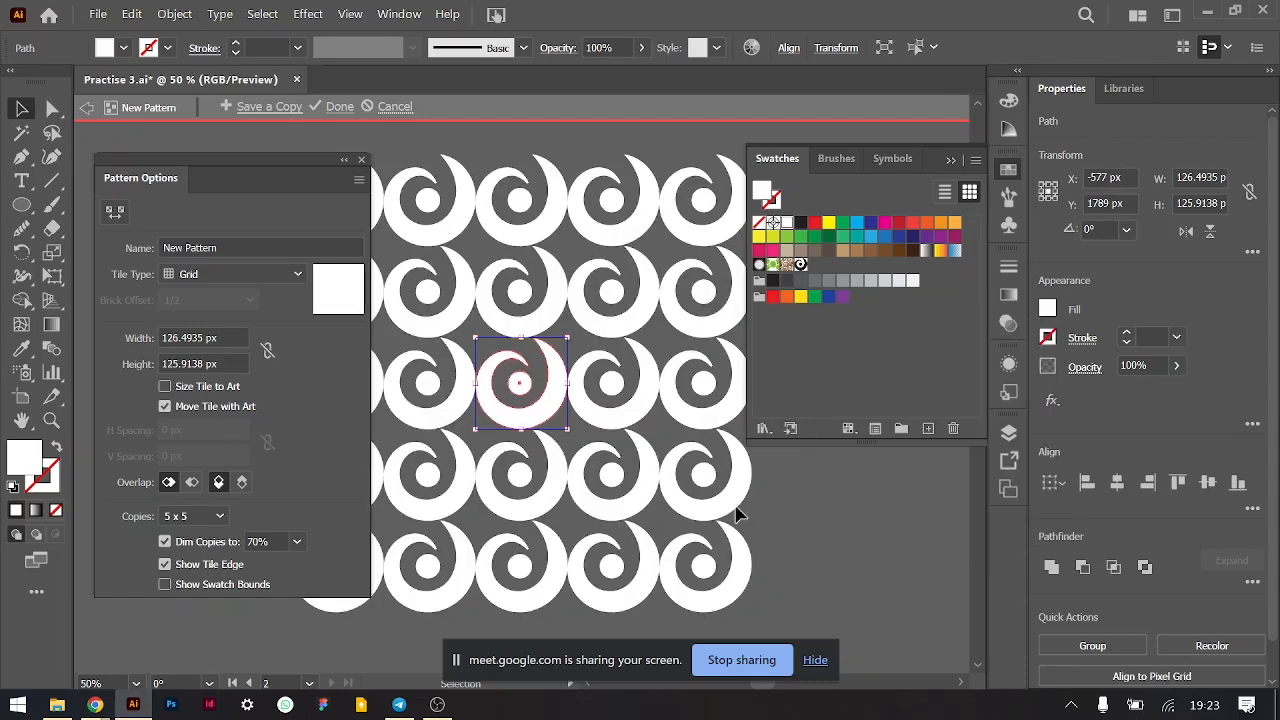
left_click(795, 522)
left_click_drag(455, 317, 613, 506)
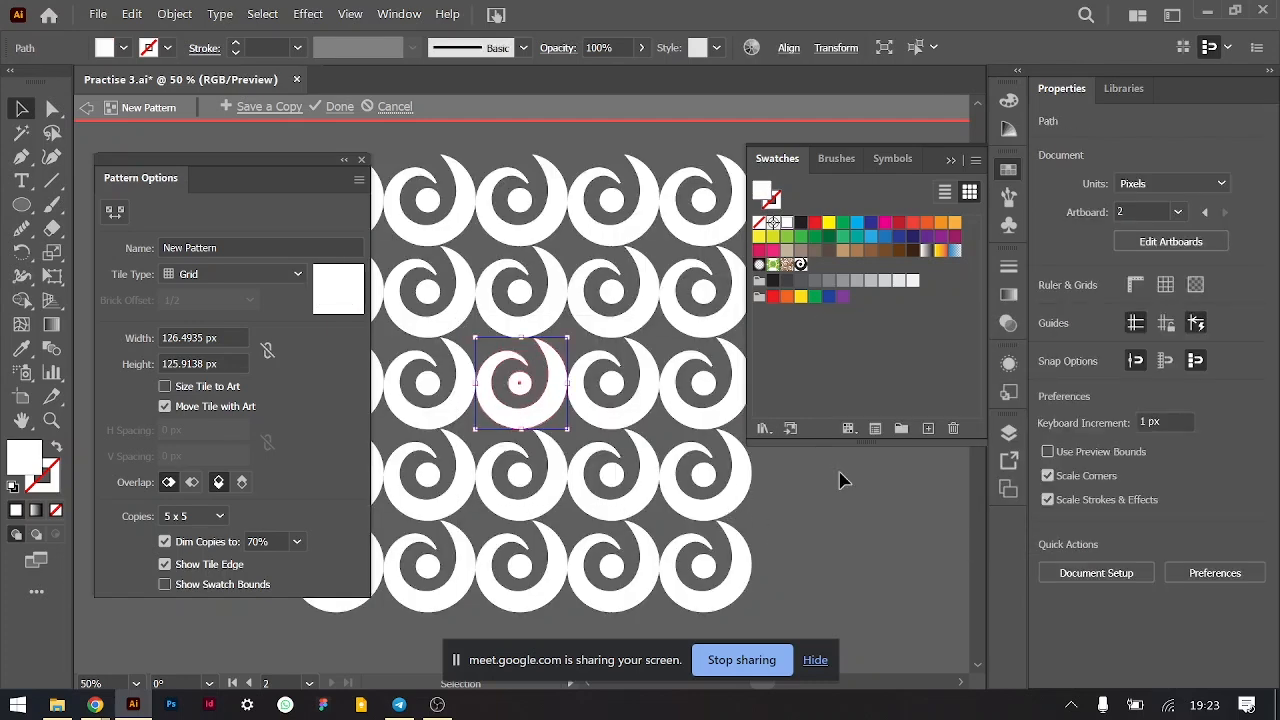
- Set the pattern tile's width and height to 140 px each to add spacing between the swirls
left_click(230, 337)
key("shift+Down")
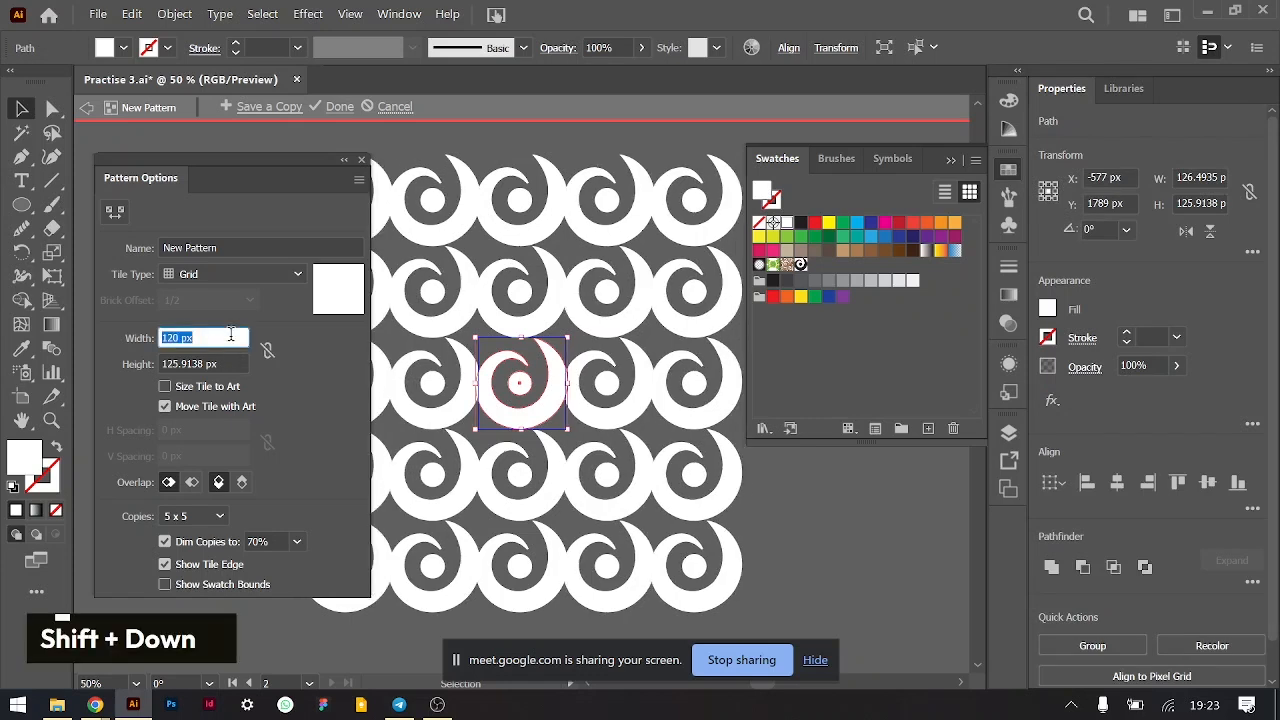
key("shift+Up")
key("shift+Up")
left_click(230, 364)
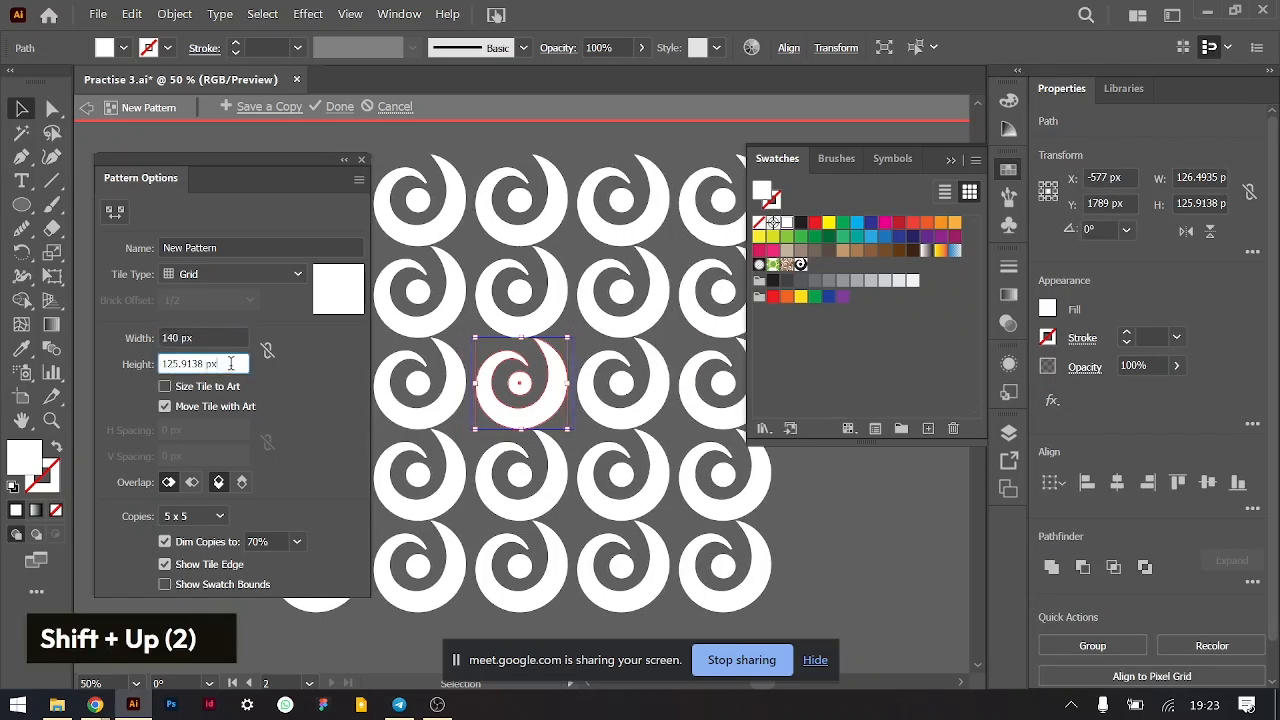
key("shift+Up")
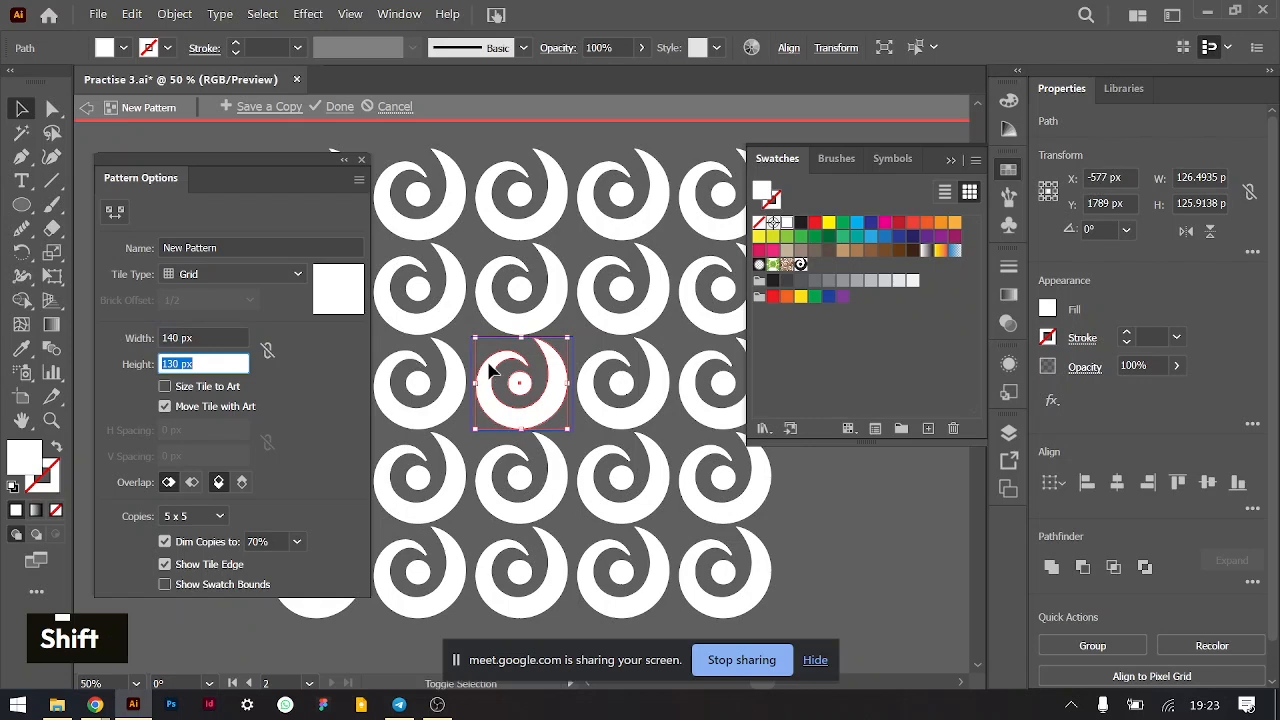
key("shift+Up")
left_click(582, 362)
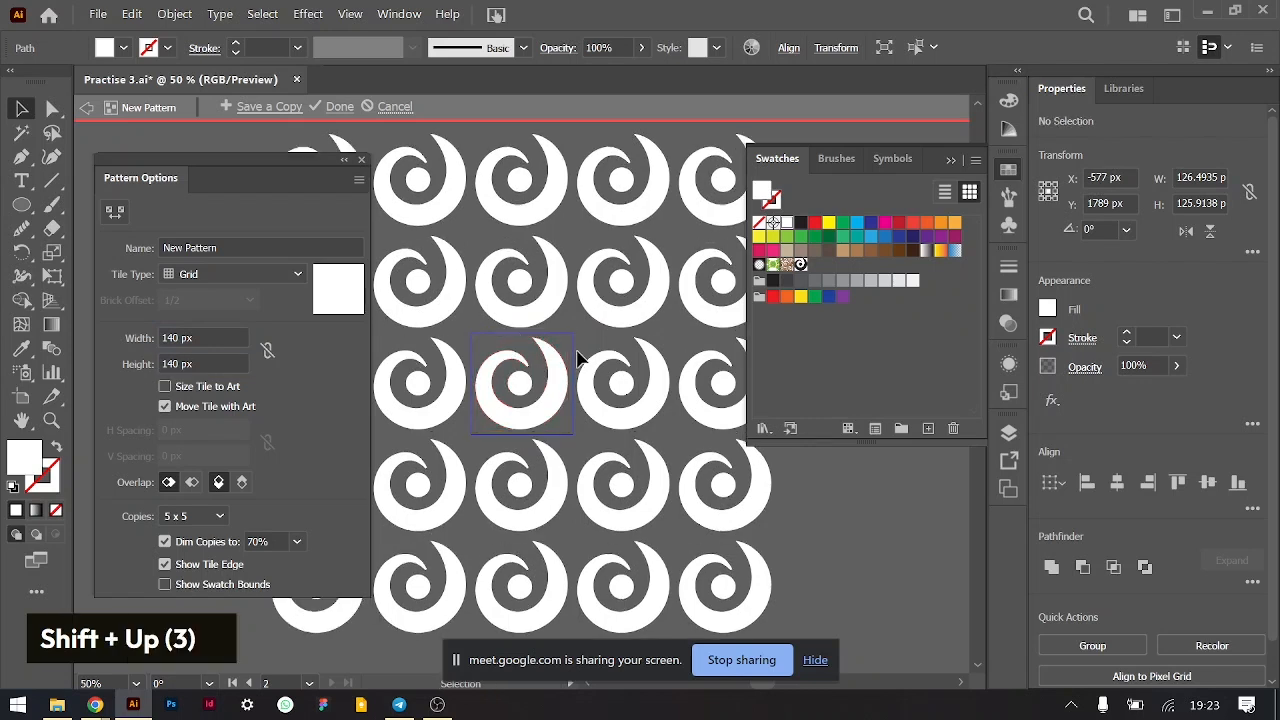
- Copy the swirl's central circle to the upper-right corner of the pattern tile and finish editing the pattern
left_click(527, 386)
left_click_drag(530, 390, 574, 340)
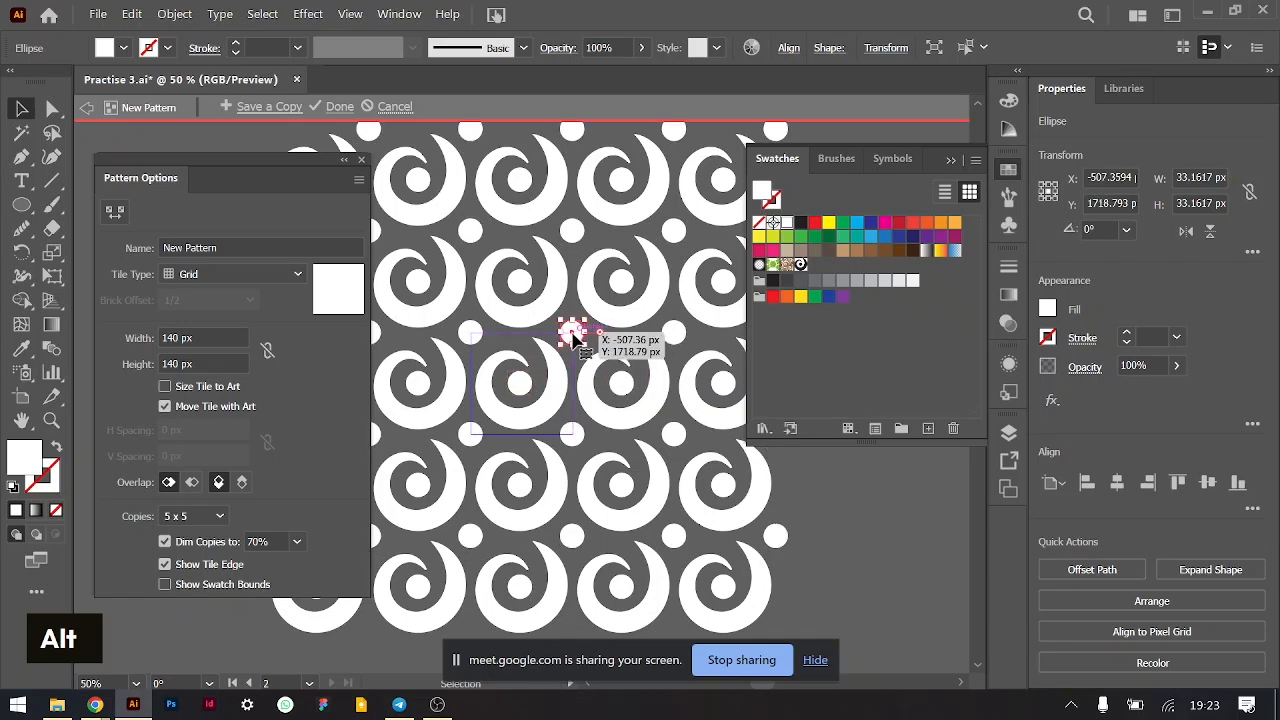
left_click(340, 106)
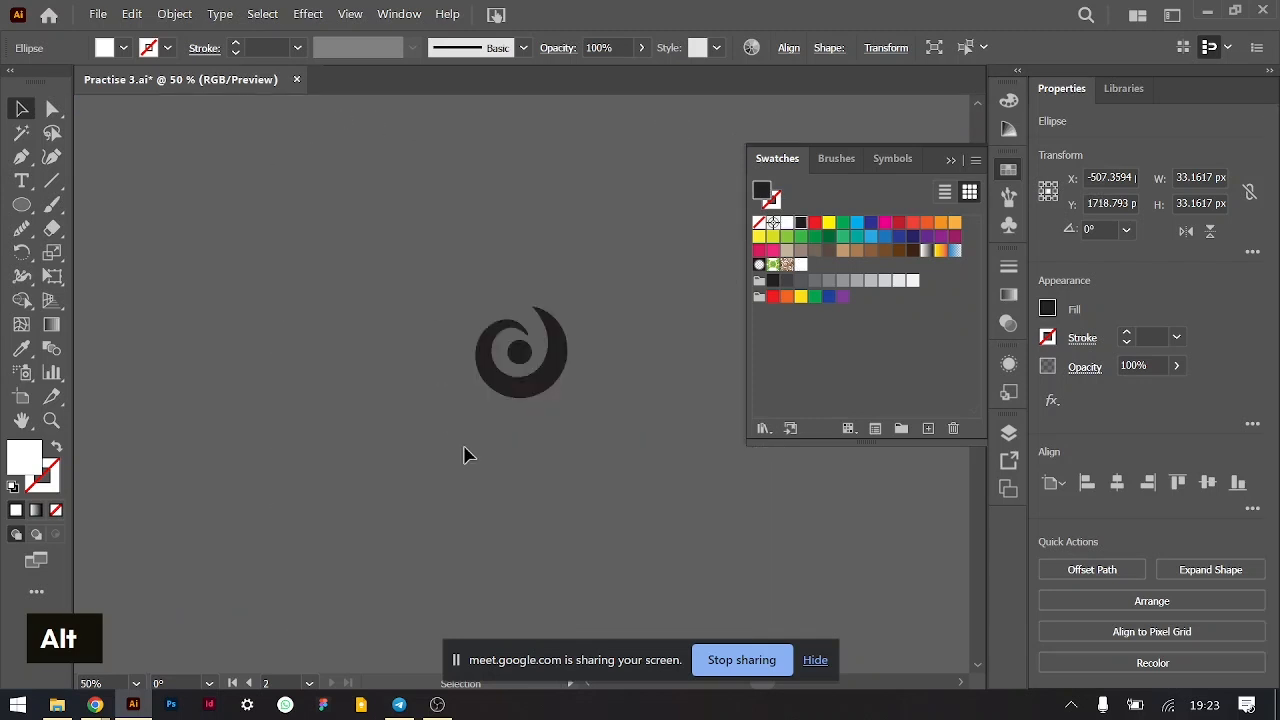
left_click(463, 455)
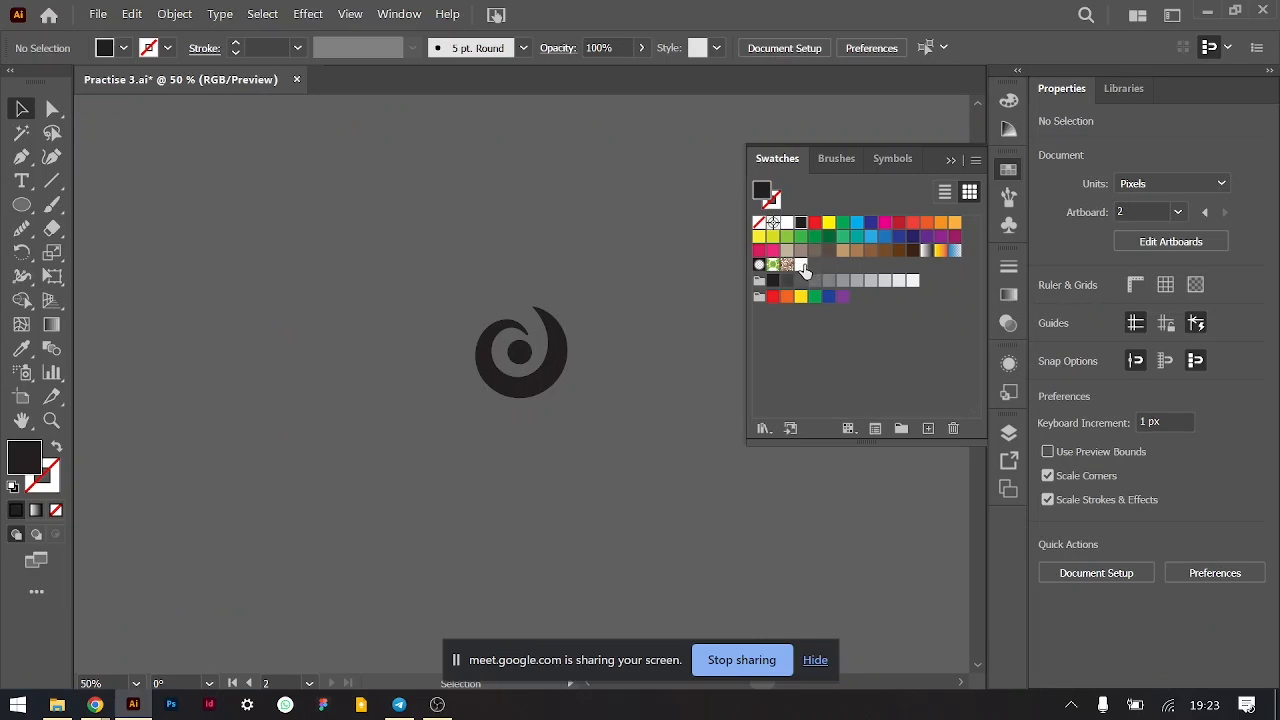
left_click(1005, 174)
left_click(1006, 176)
left_click(399, 14)
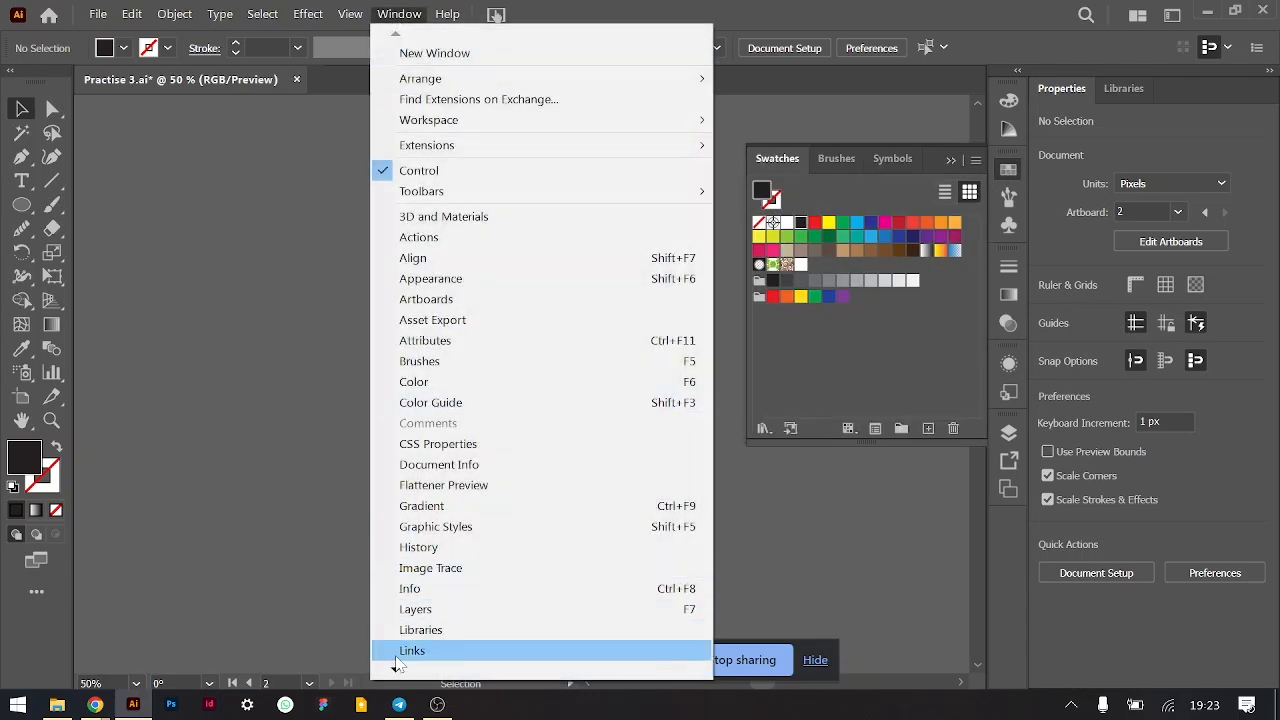
mouse_move(397, 672)
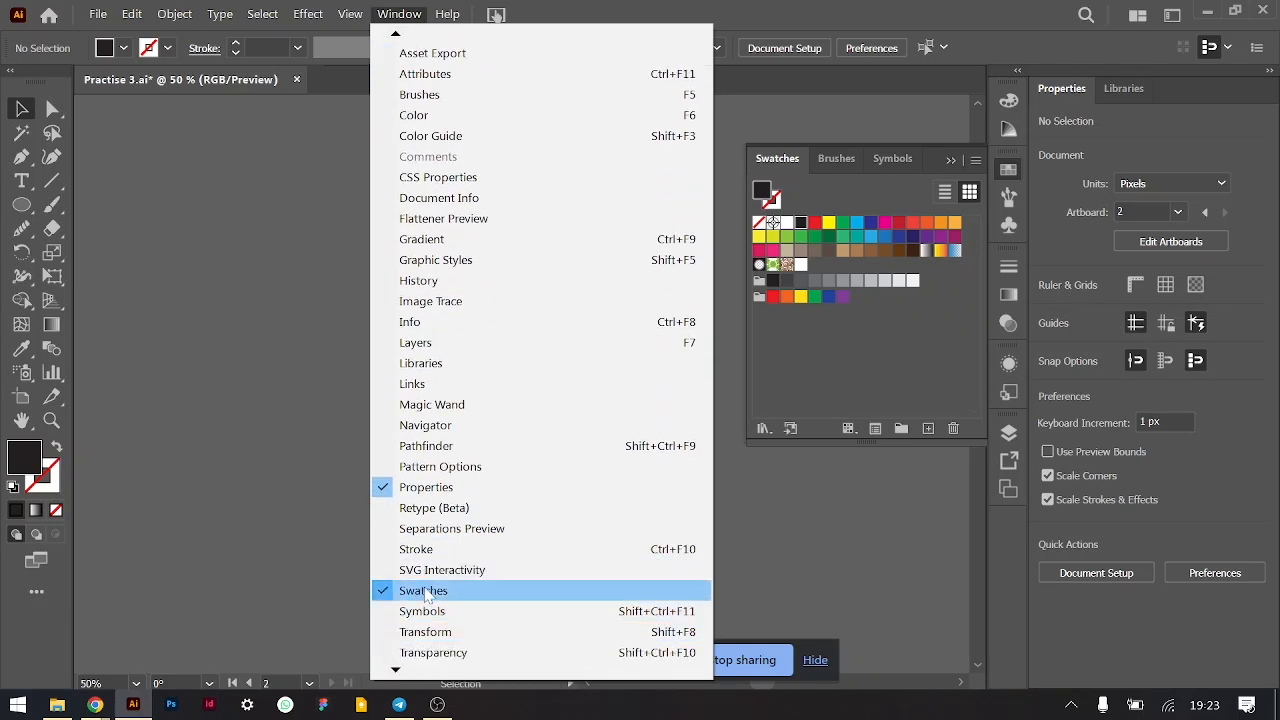
left_click(903, 384)
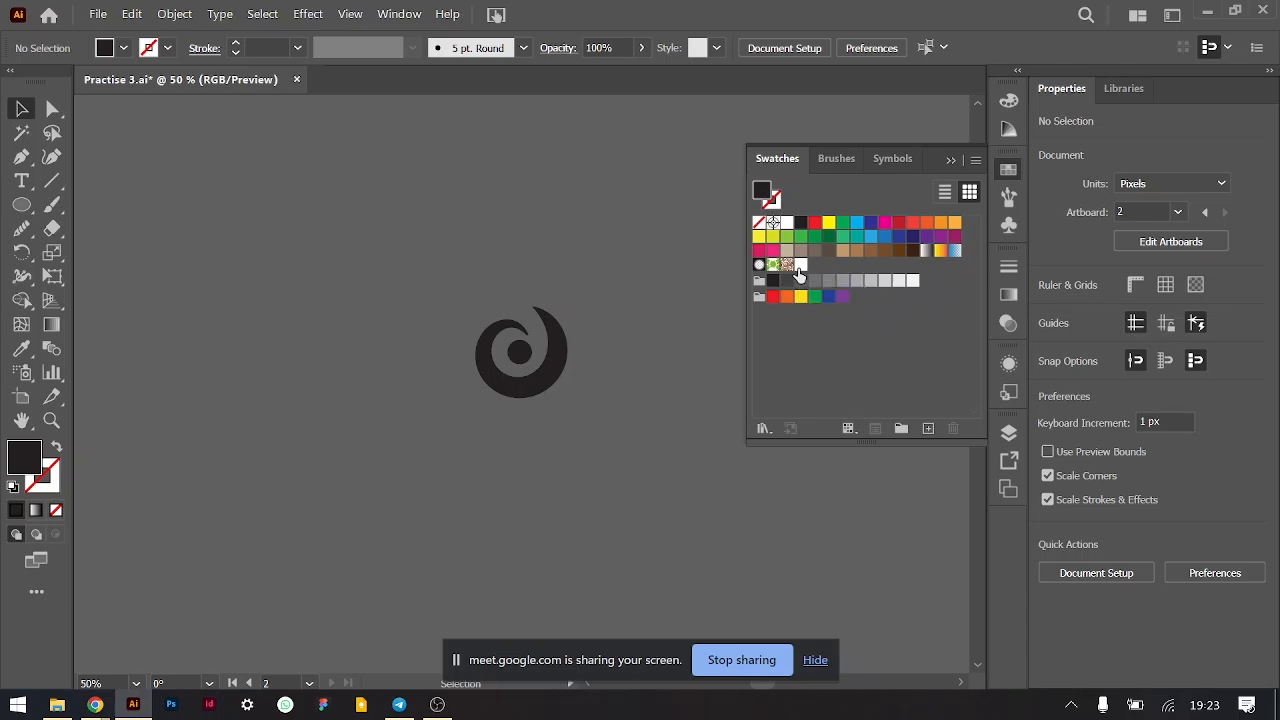
- Draw a rectangle of 1083 by 1355 px covering the peach gradient mesh artboard
key("ctrl+minus")
key("ctrl+minus")
scroll(571, 308, "up", 1)
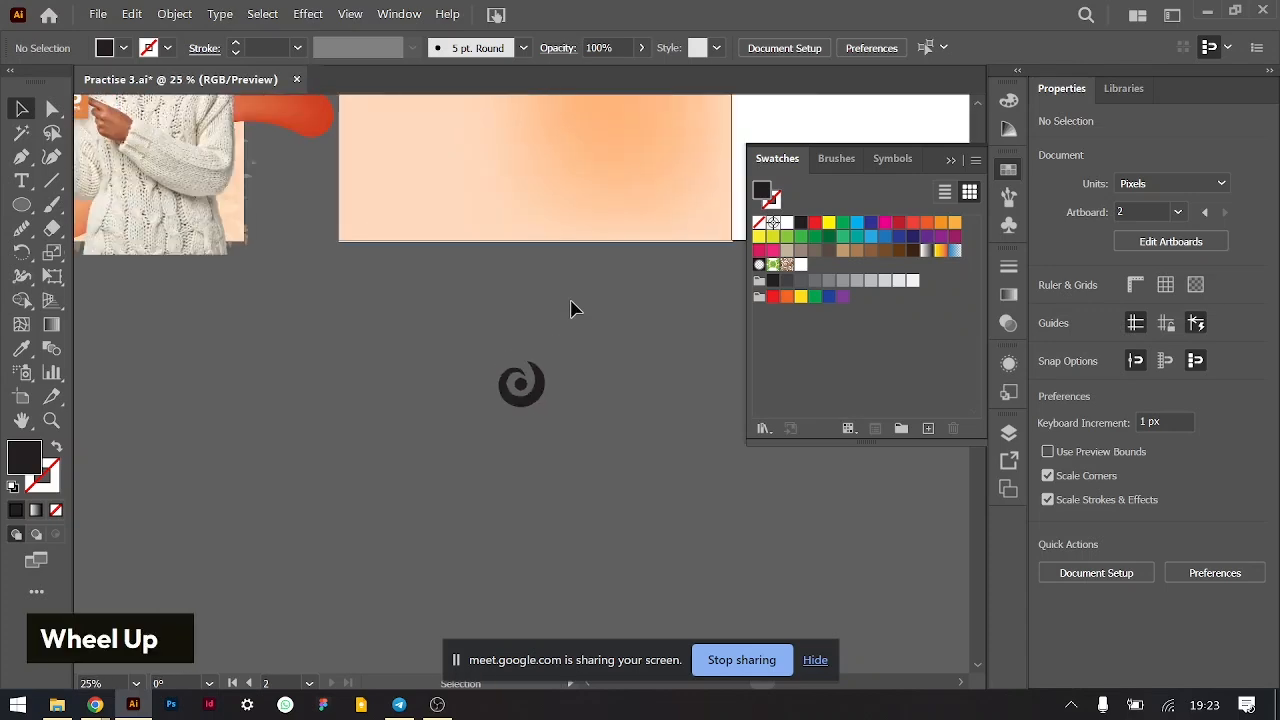
scroll(571, 308, "up", 5)
key("ctrl+minus")
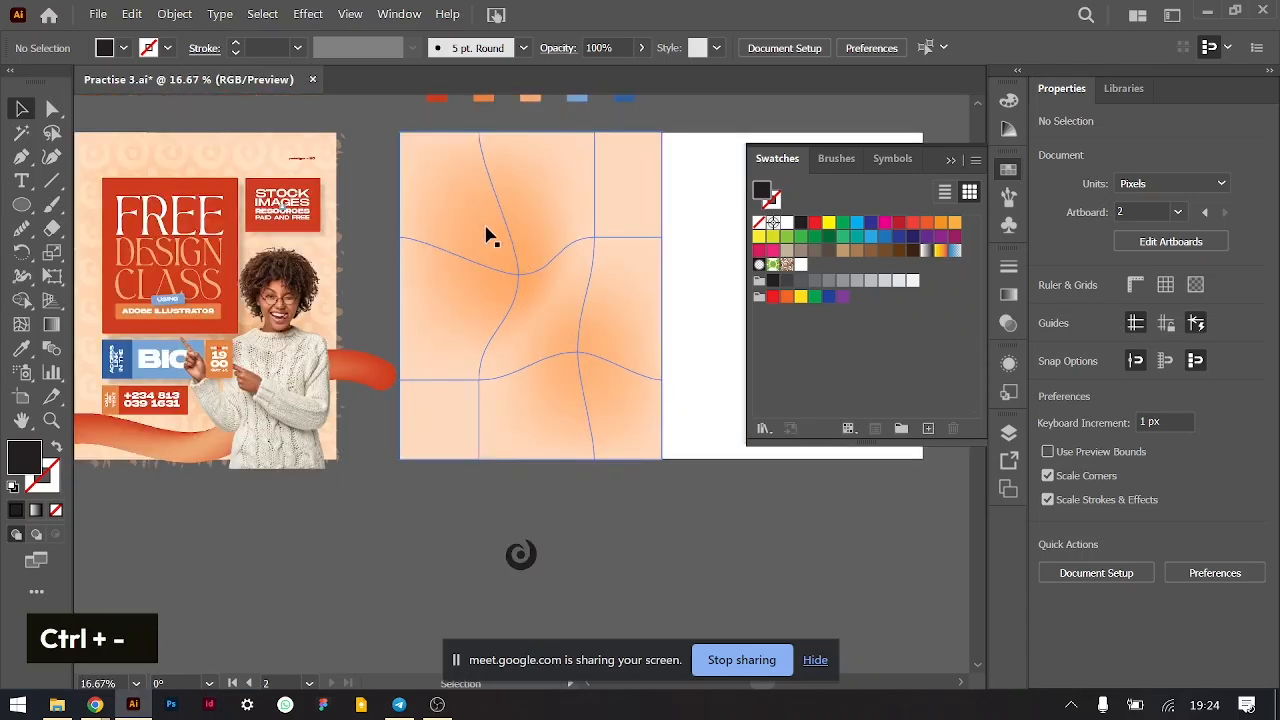
right_click(21, 204)
left_click(108, 205)
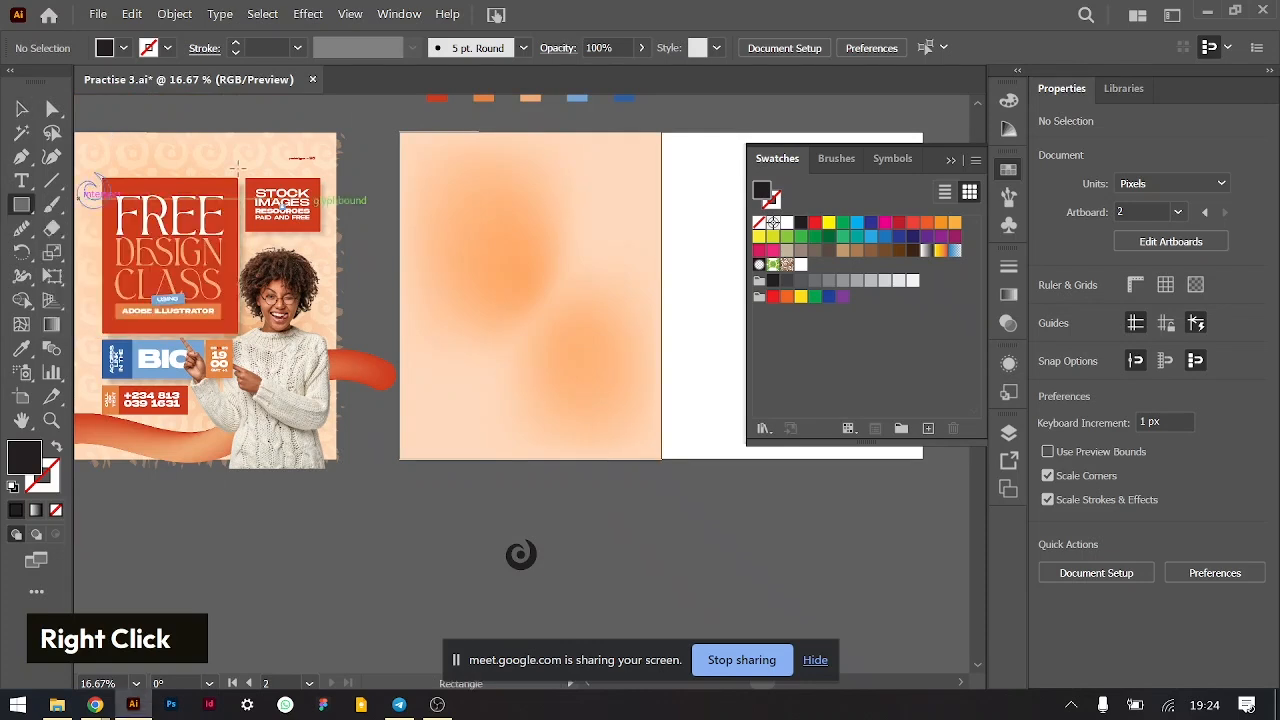
left_click_drag(399, 131, 662, 460)
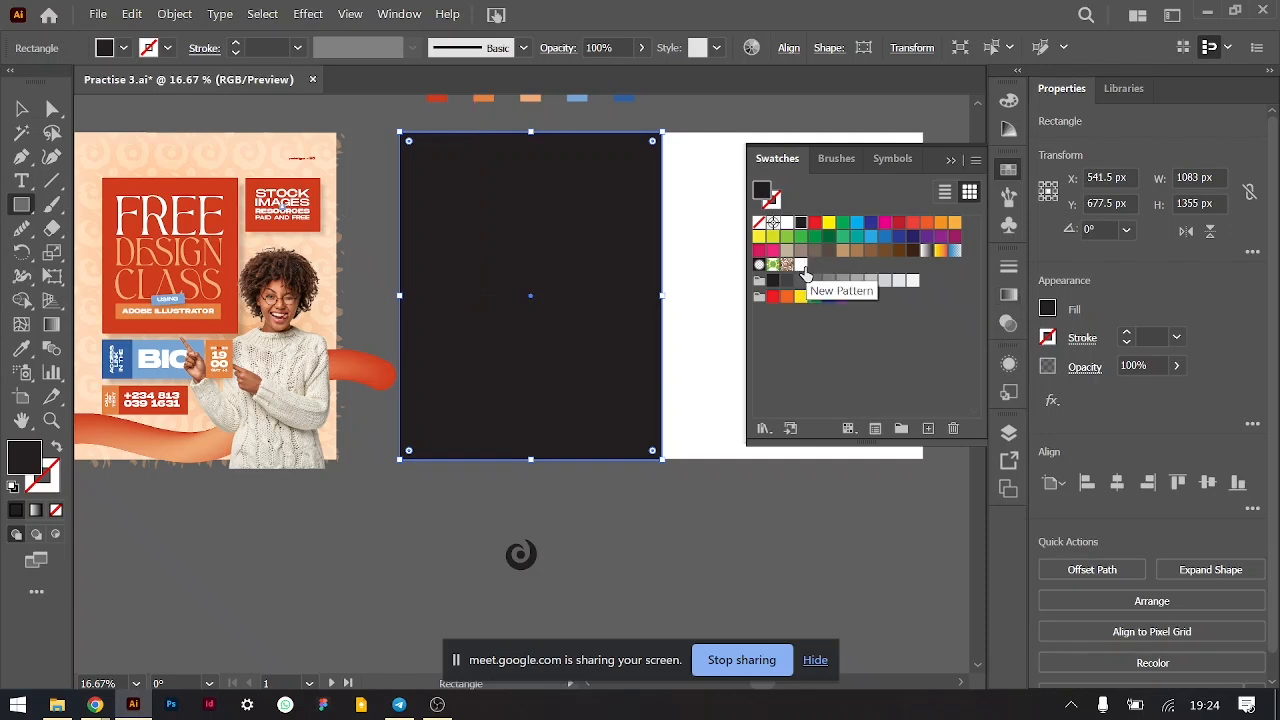
- Fill the rectangle over the gradient mesh with the new swirl pattern swatch
left_click(801, 266)
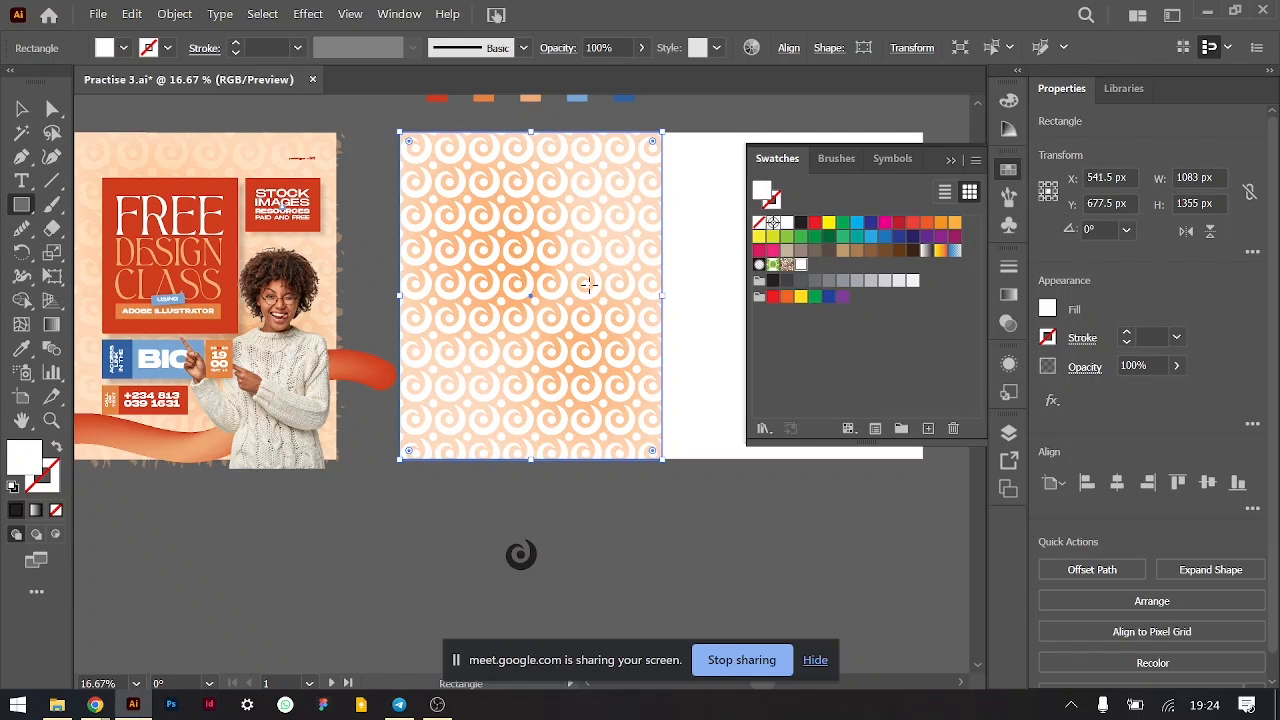
key("ctrl+equal")
key("ctrl+equal")
key("ctrl+minus")
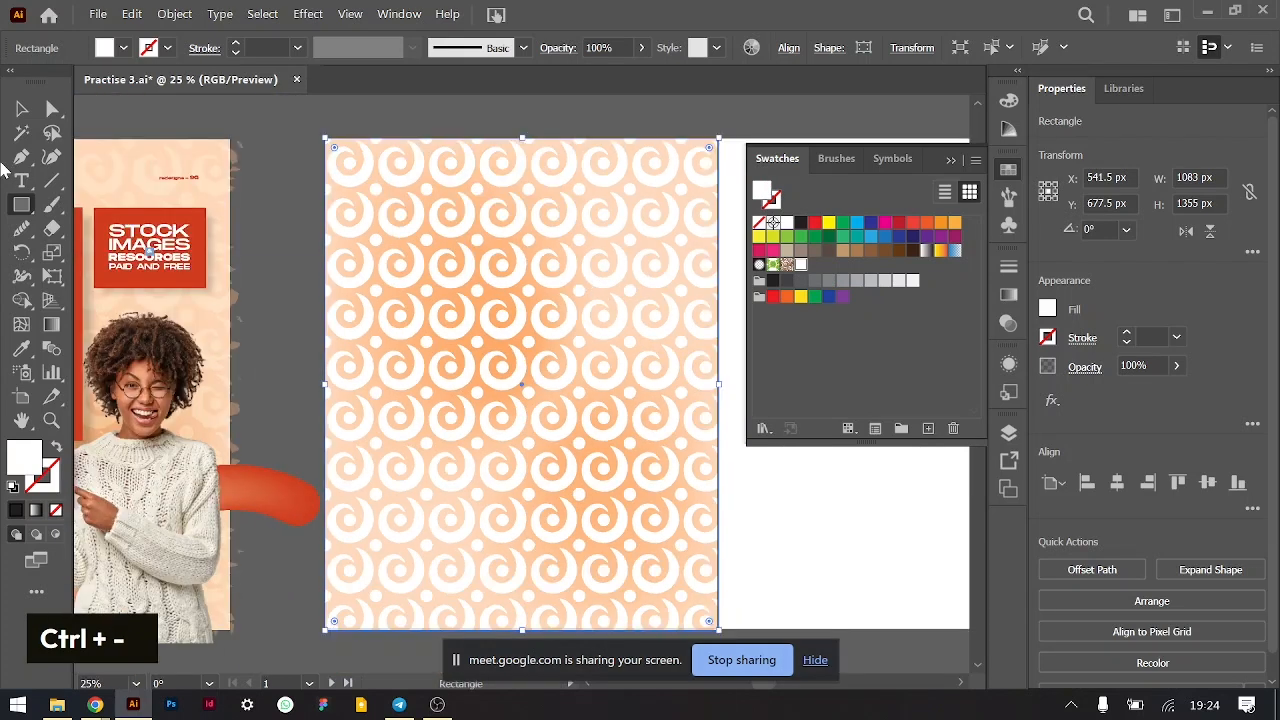
- Try the Soft Light, Overlay and Multiply blend modes on the pattern-filled rectangle
left_click(21, 108)
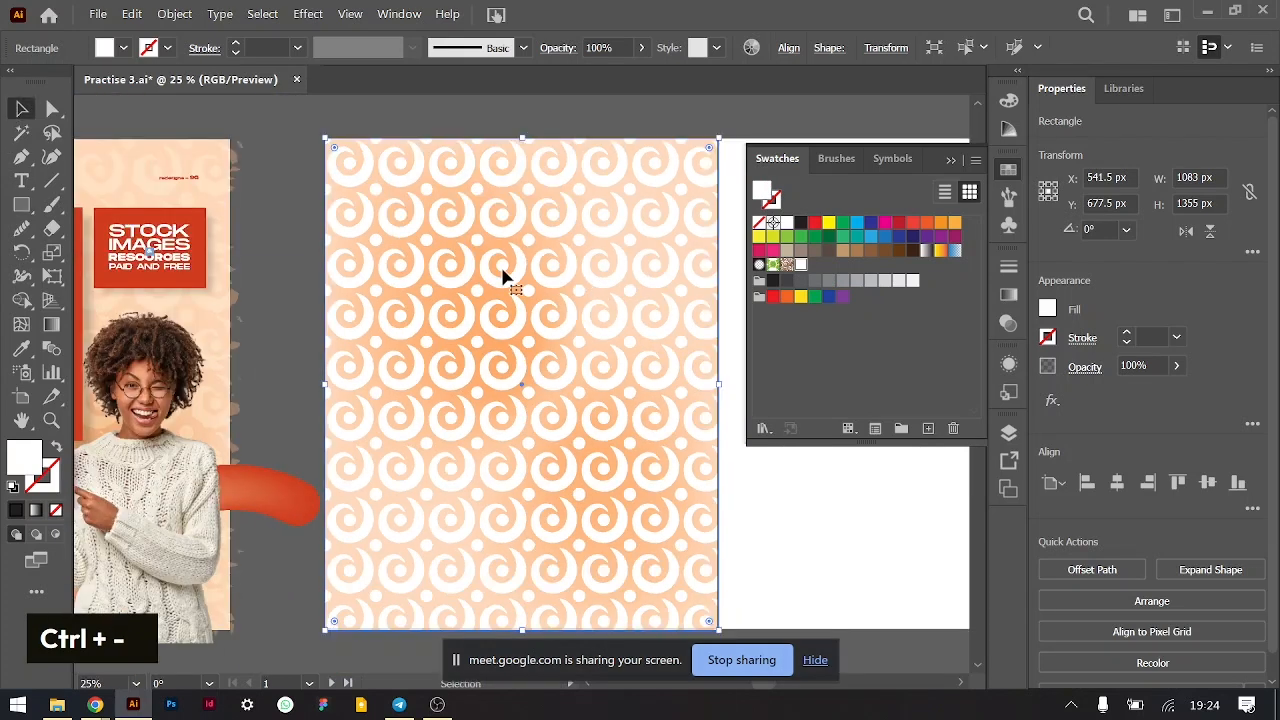
left_click(808, 547)
left_click(585, 408)
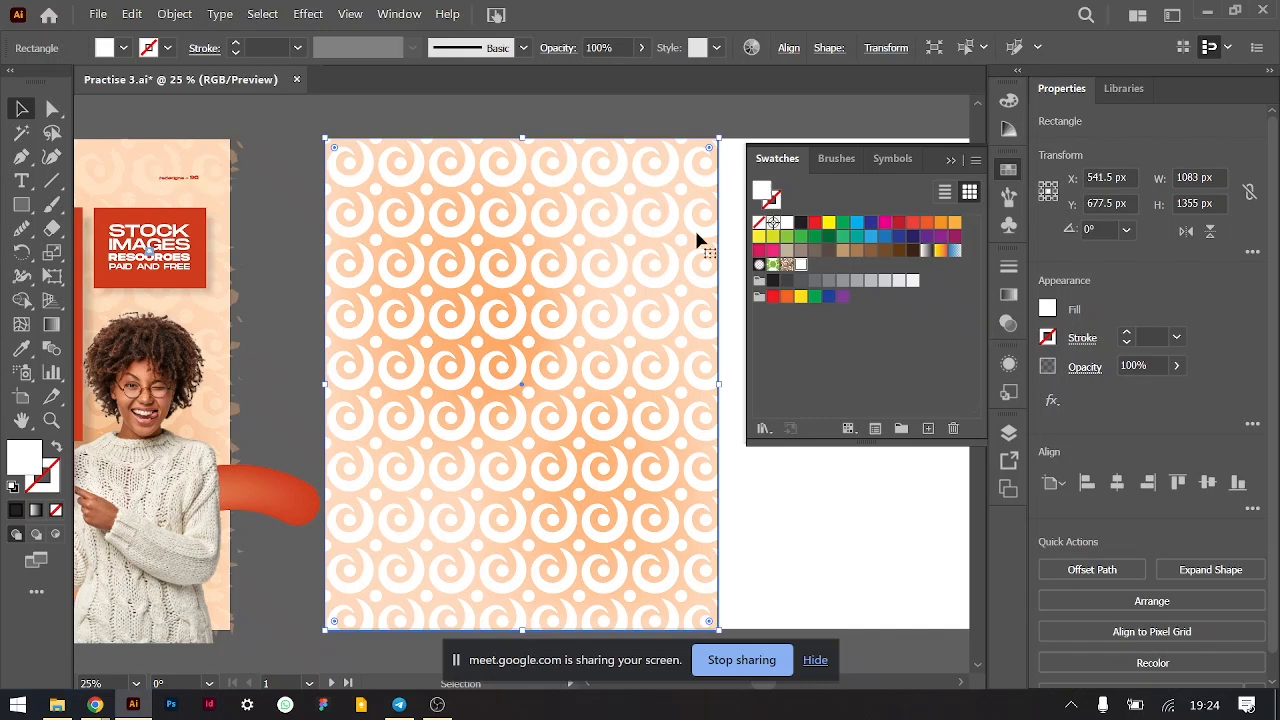
left_click(1085, 367)
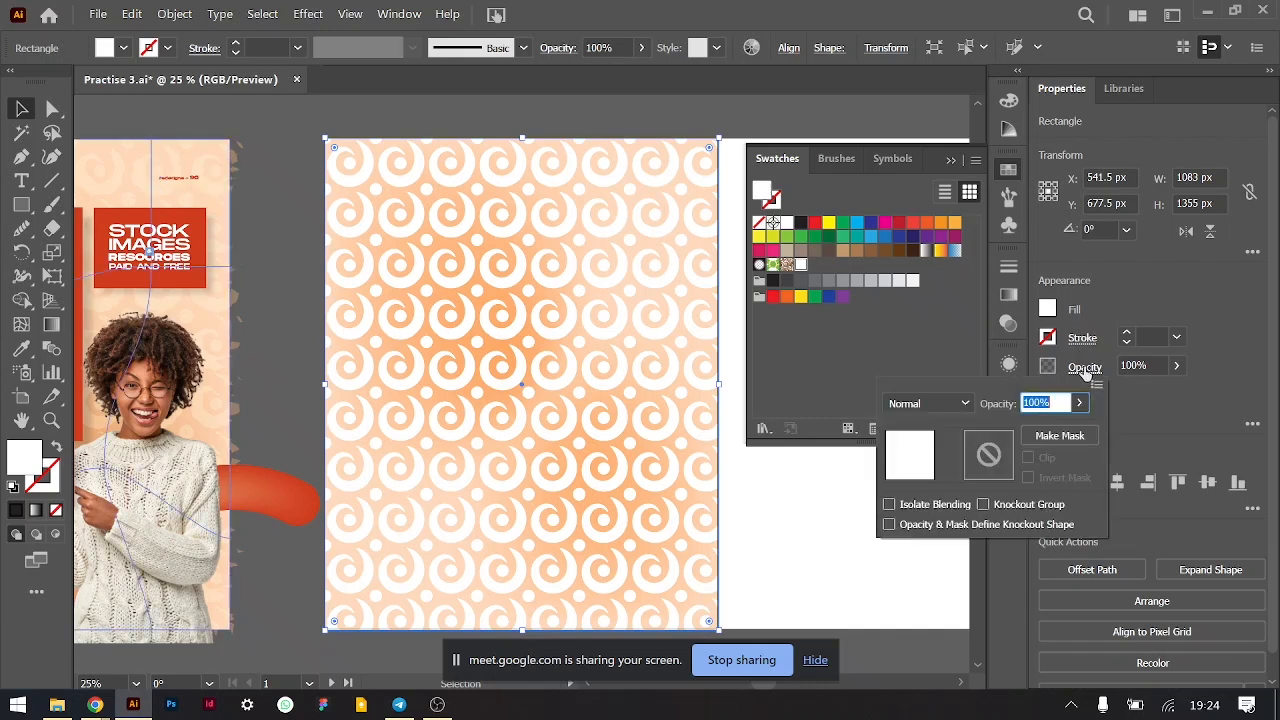
left_click(931, 406)
left_click(931, 224)
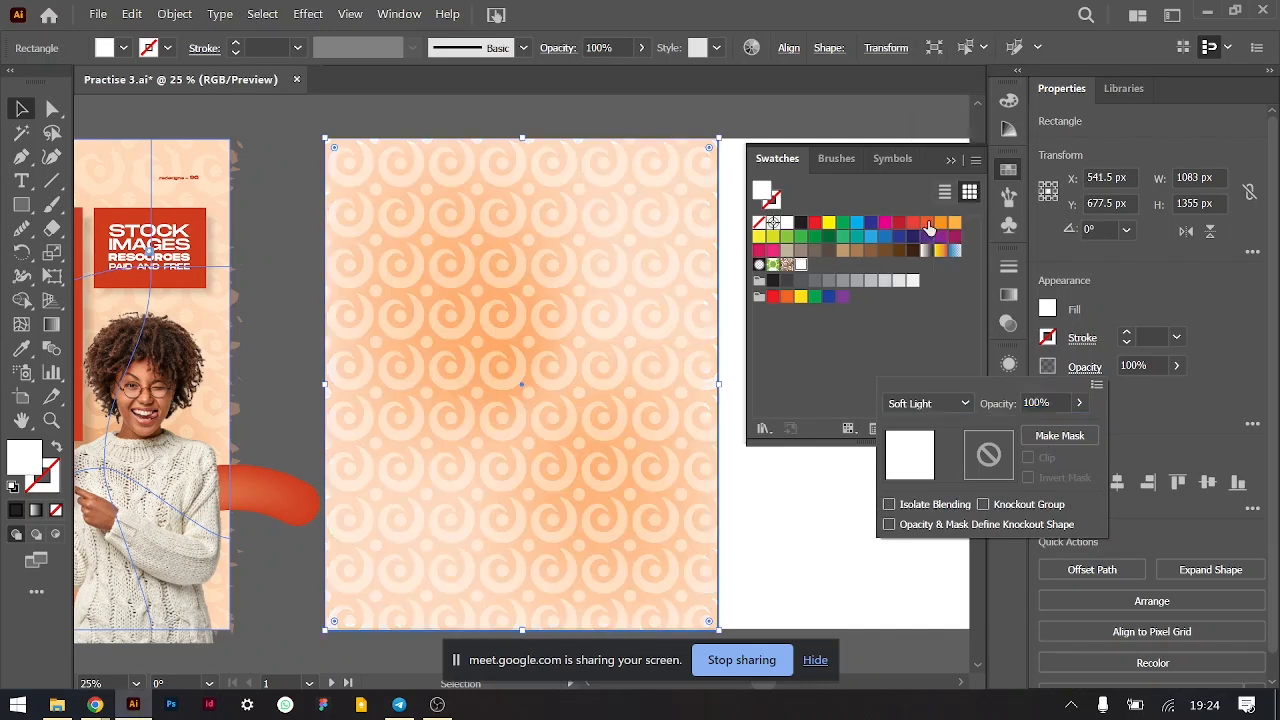
left_click(913, 405)
left_click(928, 200)
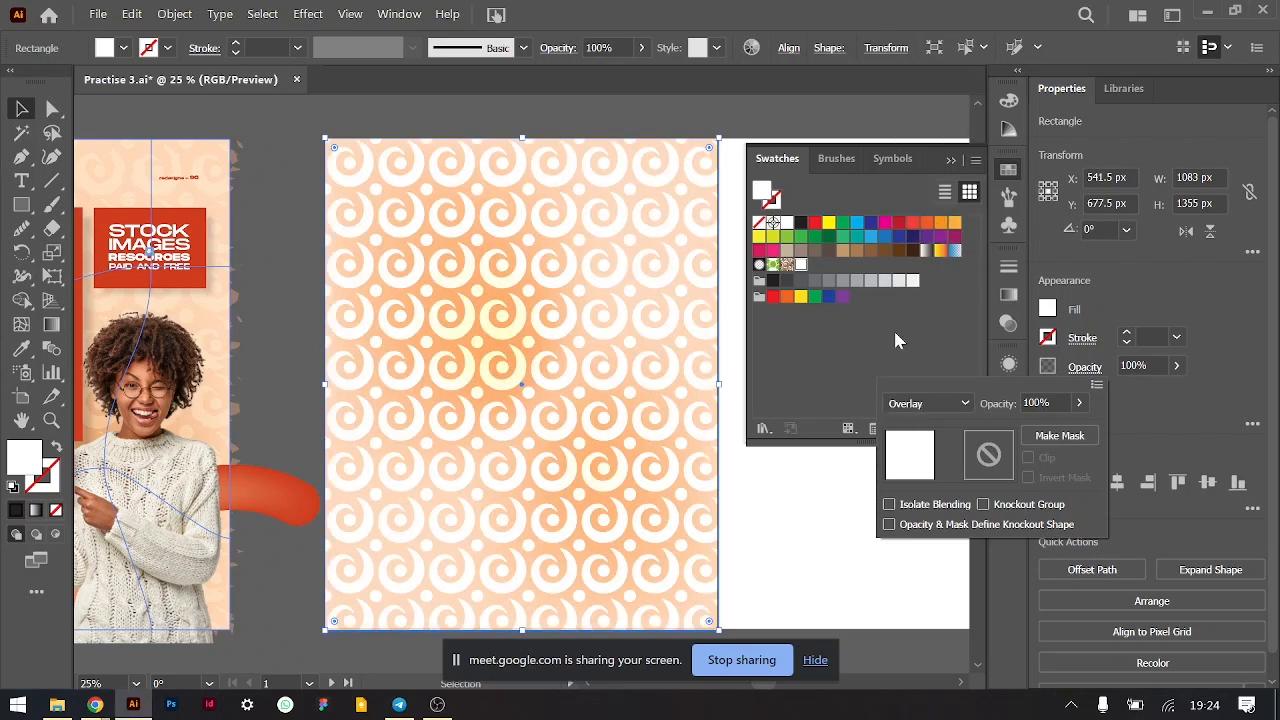
left_click(922, 404)
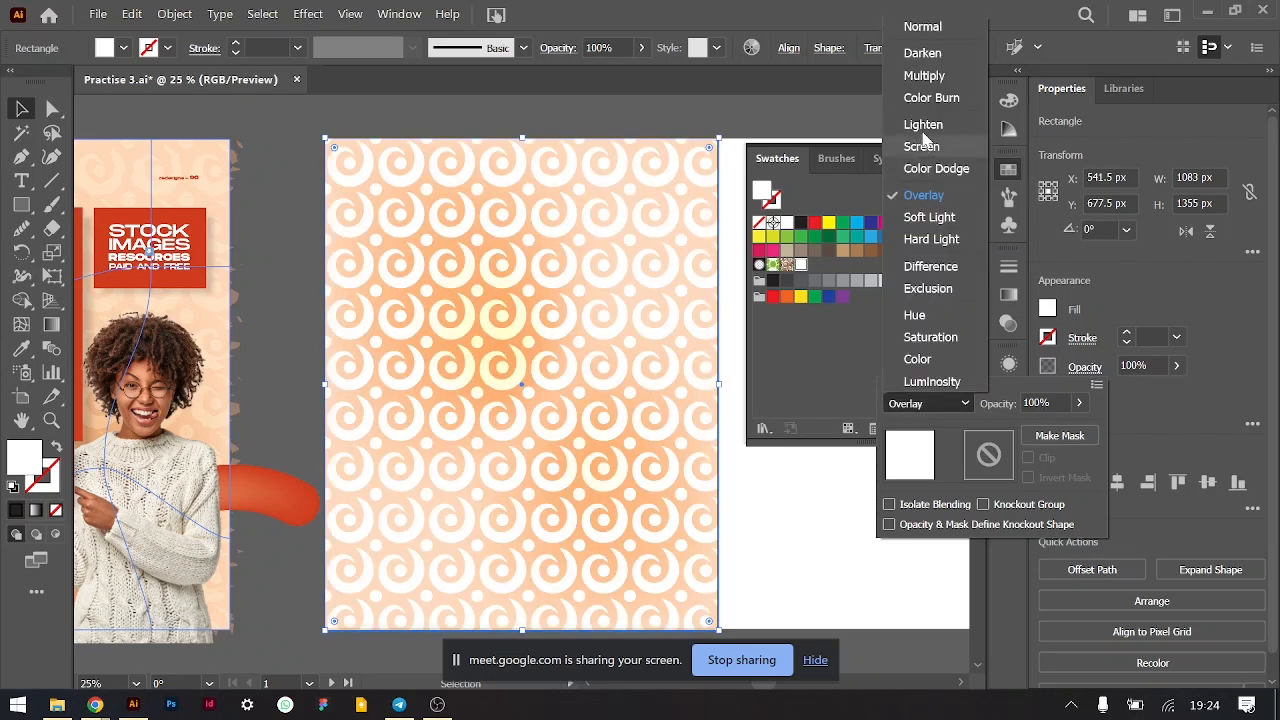
left_click(924, 78)
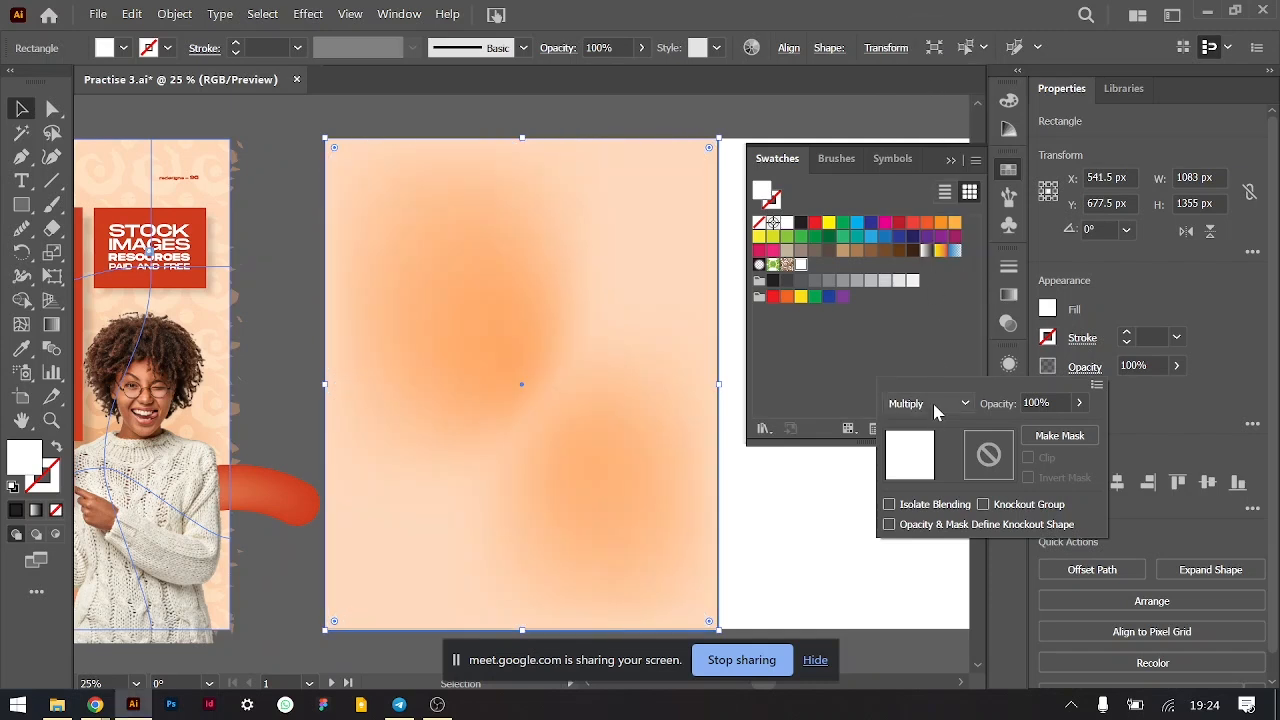
- Switch to the Google Meet call to check for waiting participants, and return to the Illustrator document
key("alt+Tab")
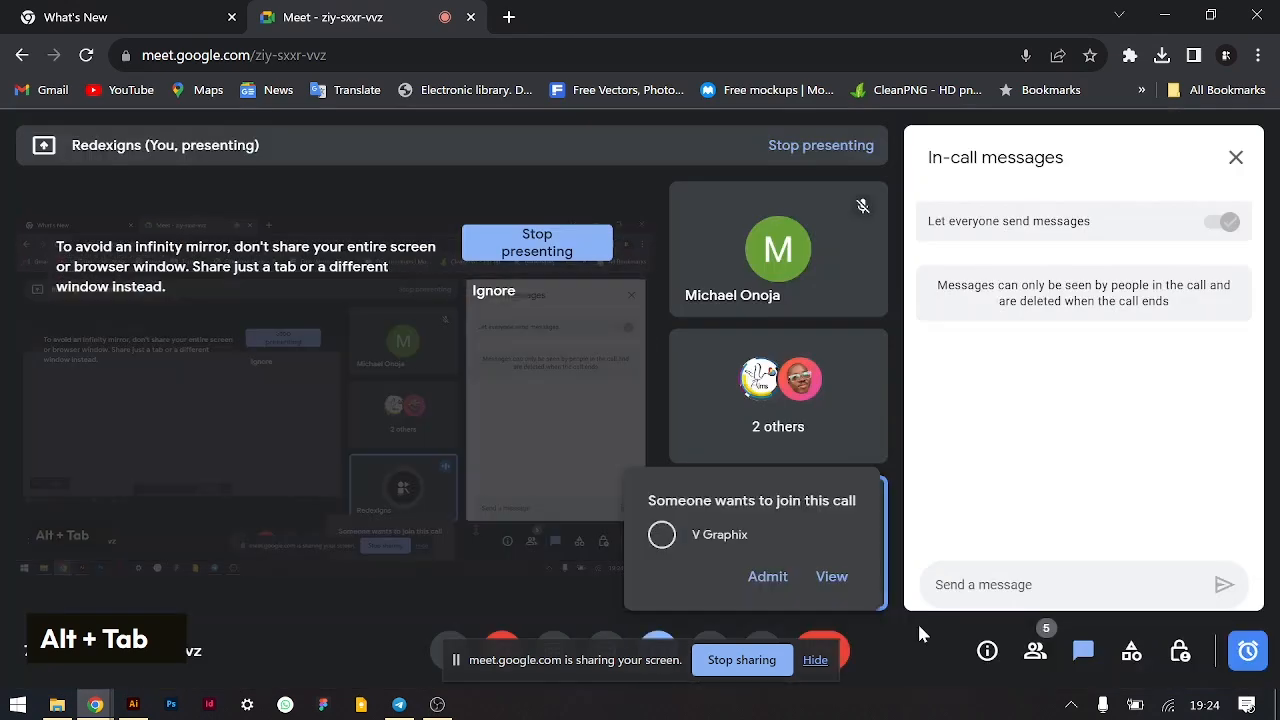
left_click(1165, 22)
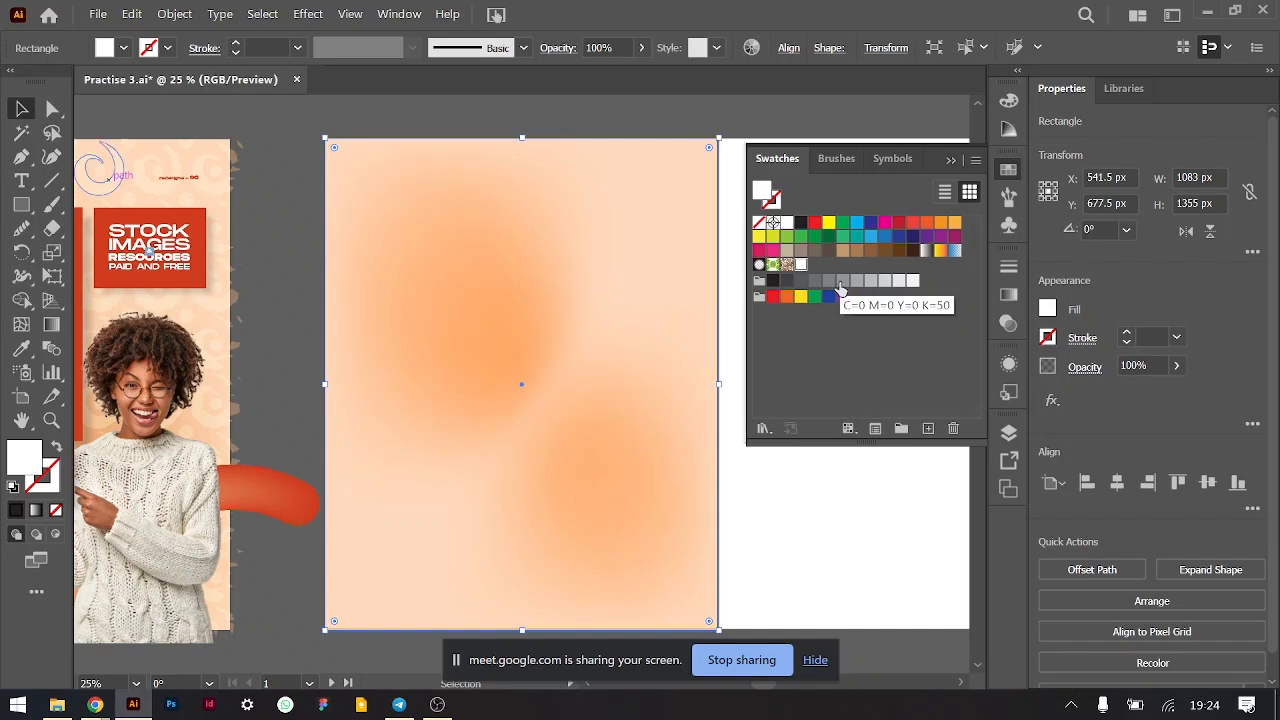
- Set the pattern rectangle's blend mode to Soft Light
left_click(1082, 367)
left_click(955, 410)
left_click(940, 218)
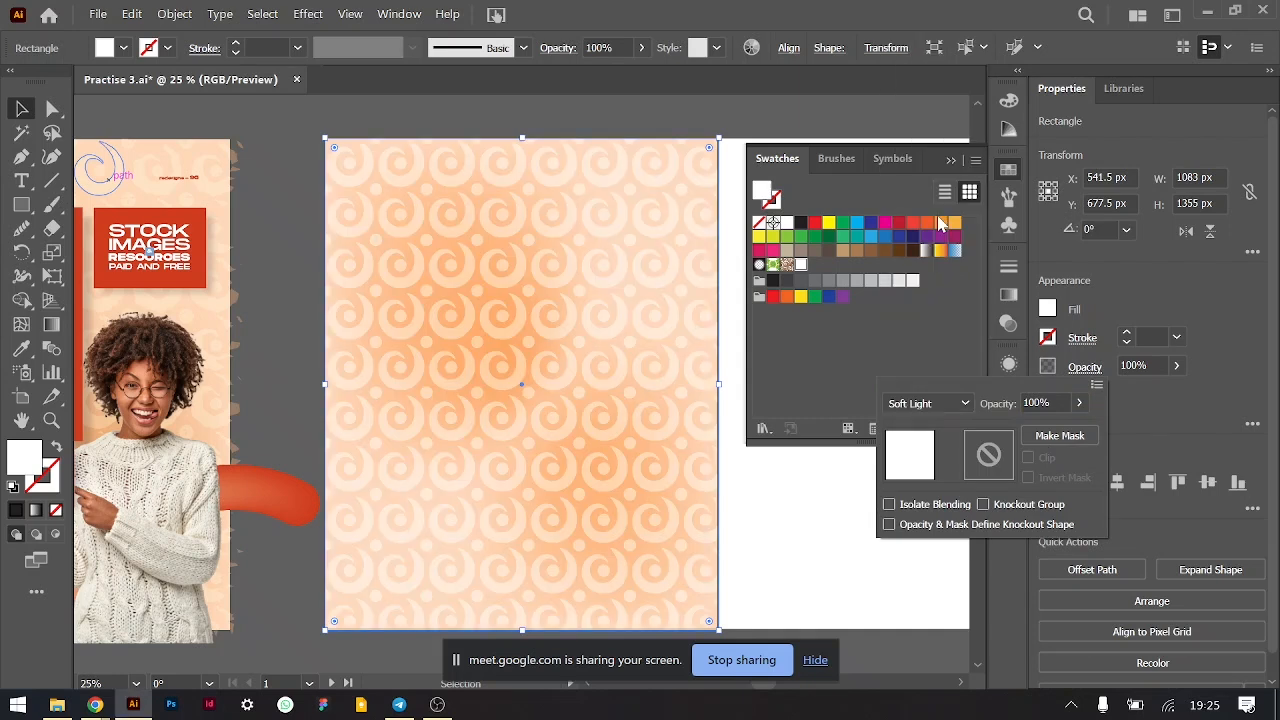
left_click(685, 196)
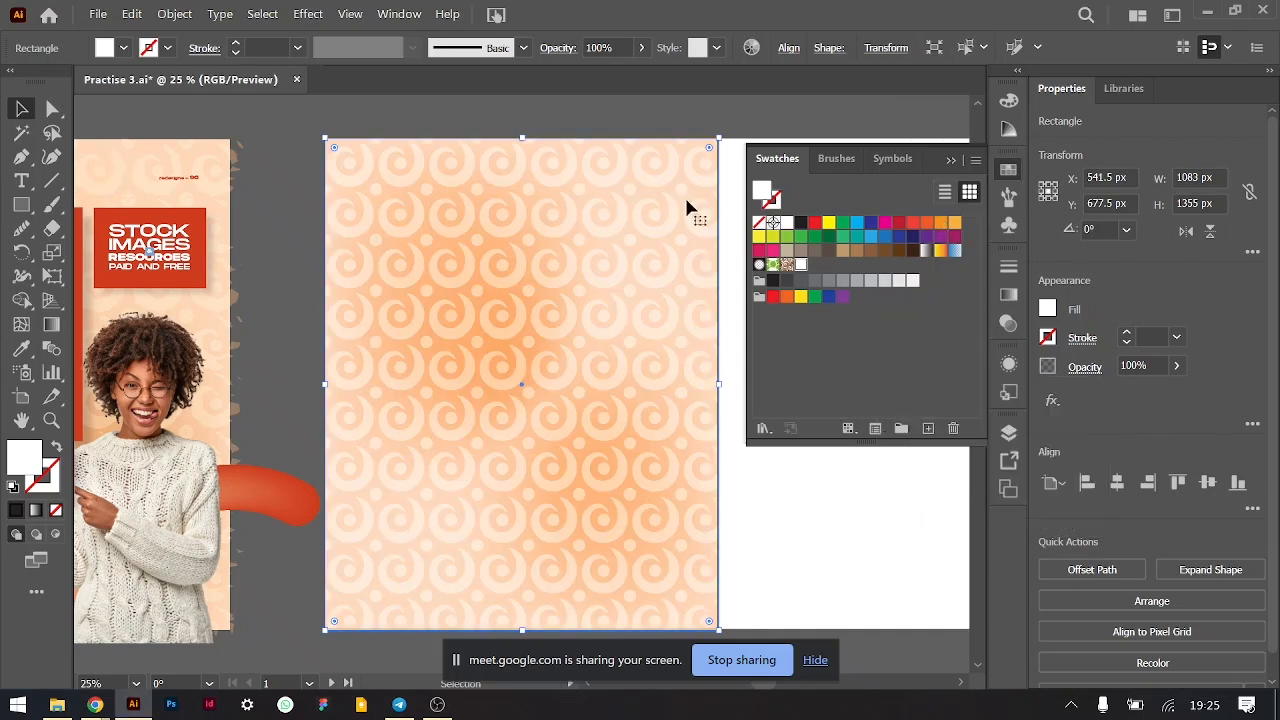
- Lower the pattern rectangle's opacity to 70% and deselect it
left_click(1163, 364)
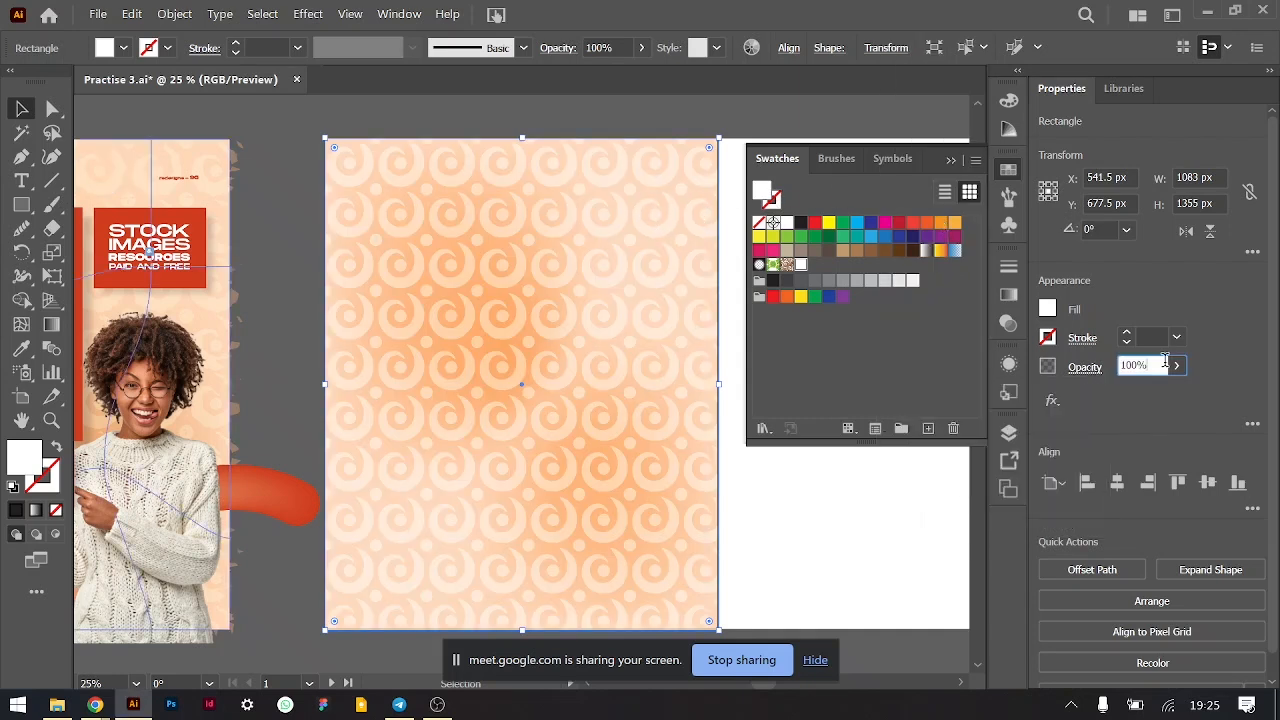
key("shift+Down")
key("shift+Down")
key("shift+Down")
key("shift+Up")
key("shift+Down")
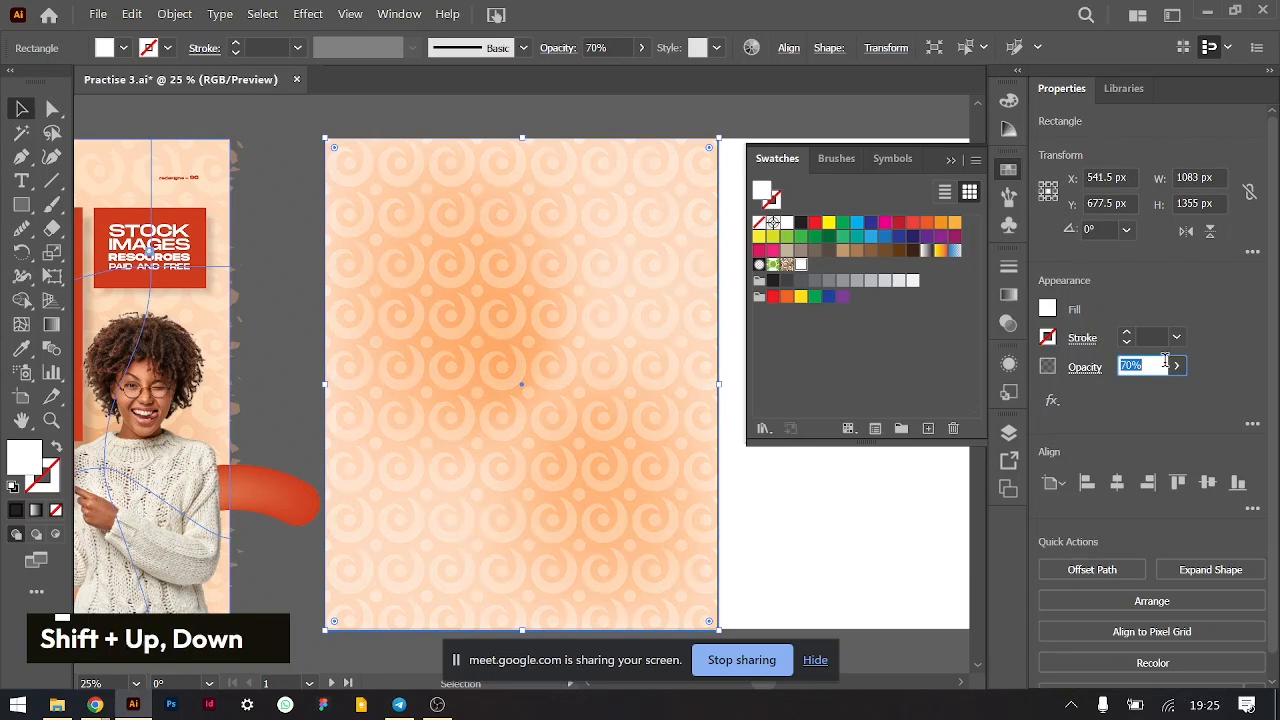
key("Tab")
left_click(805, 513)
- Compare the new pattern background with the reference flyer's, and inspect the appearance settings of the flyer's pattern group
scroll(425, 397, "left", 1)
scroll(425, 397, "left", 4)
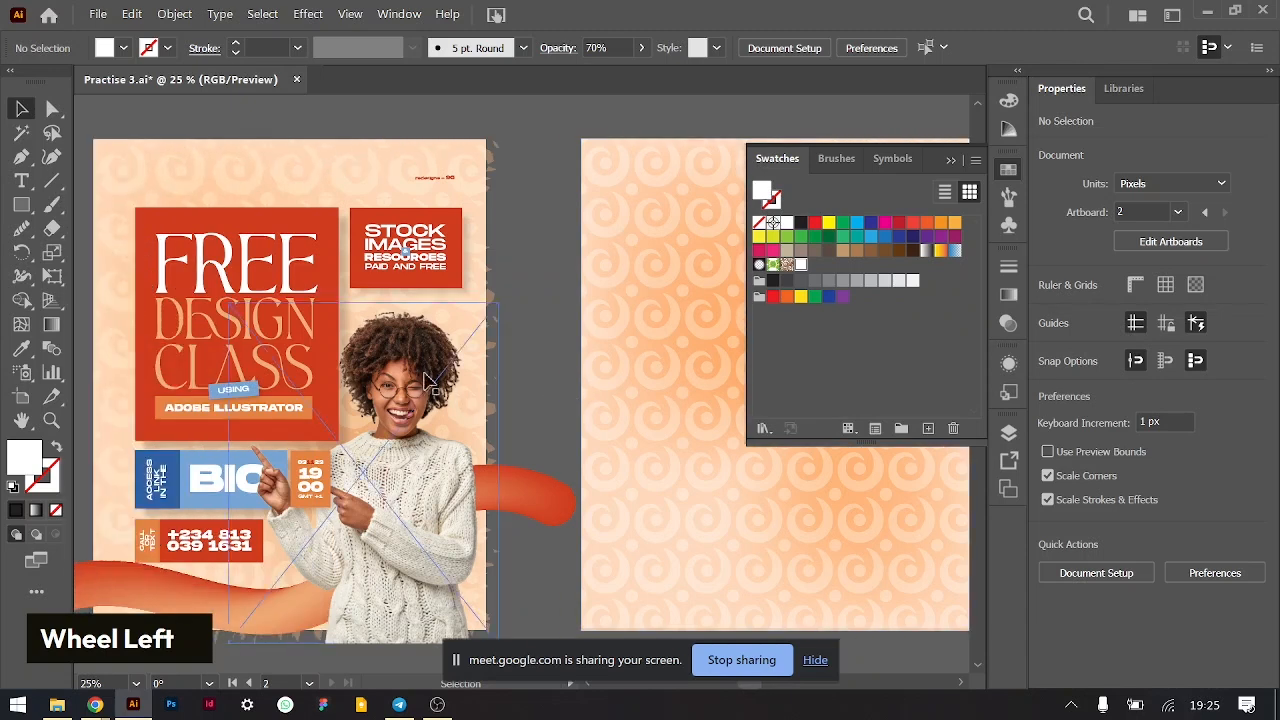
scroll(455, 375, "right", 3)
scroll(455, 375, "right", 3)
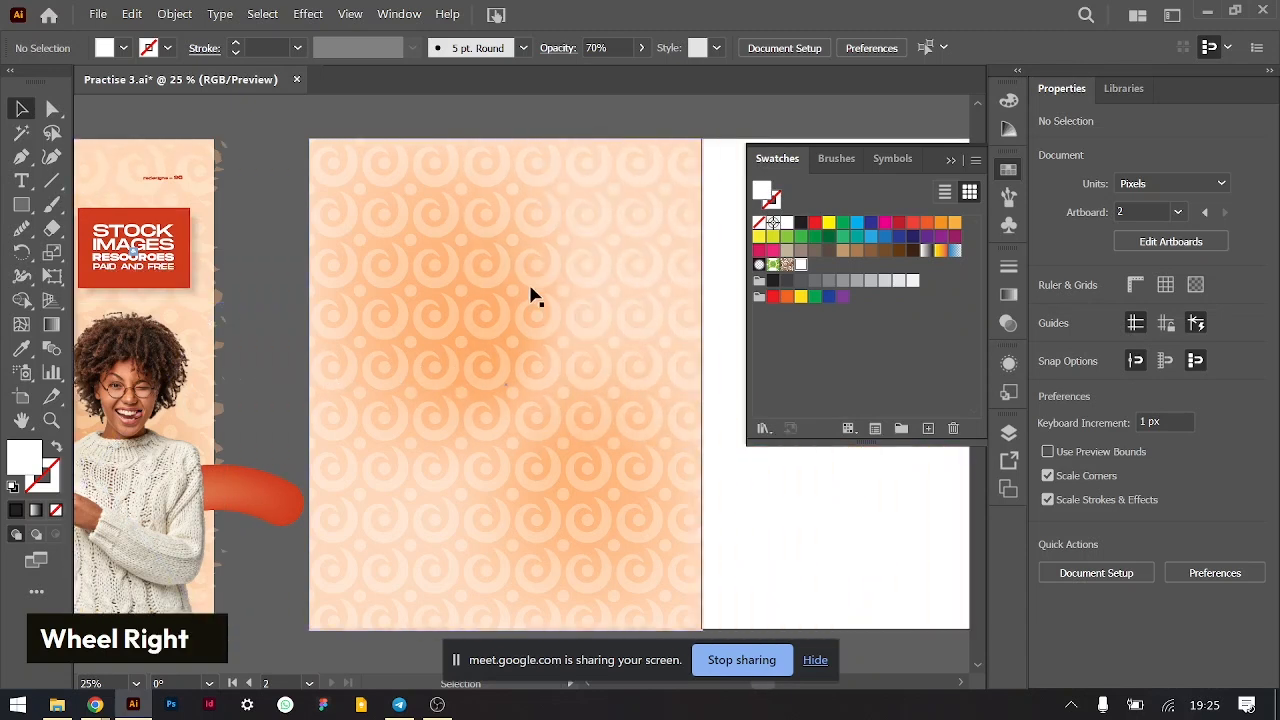
left_click(540, 283)
scroll(288, 333, "left", 2)
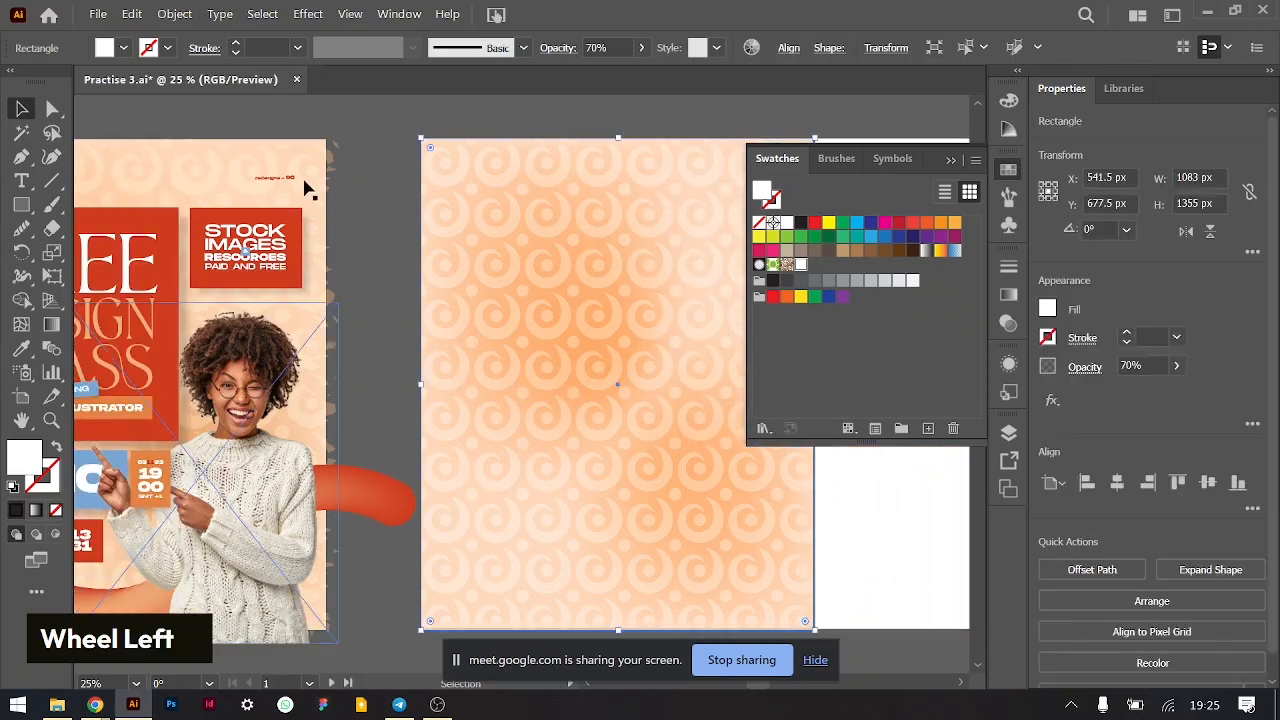
left_click(214, 171)
key("ctrl+equal")
key("ctrl+equal")
key("ctrl+equal")
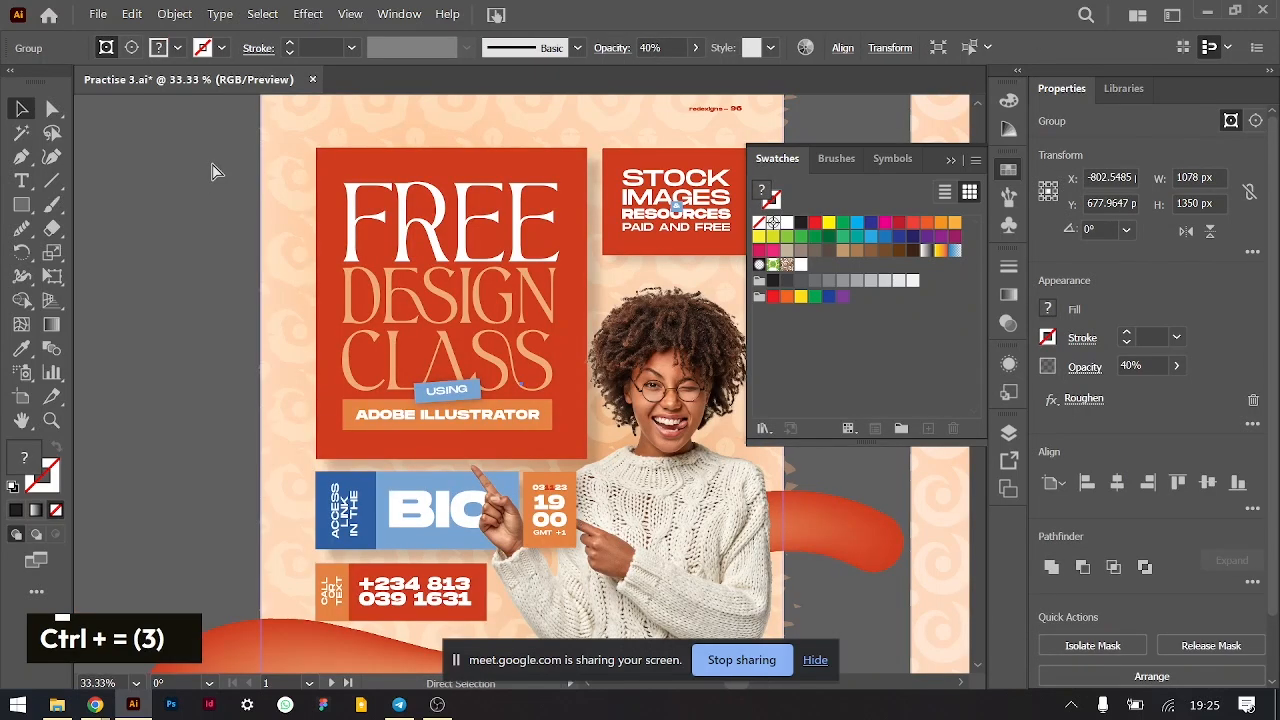
- Expand only the fill of the rectangle holding the spiral pattern on the orange gradient artboard
scroll(368, 325, "up", 2)
scroll(368, 325, "up", 3)
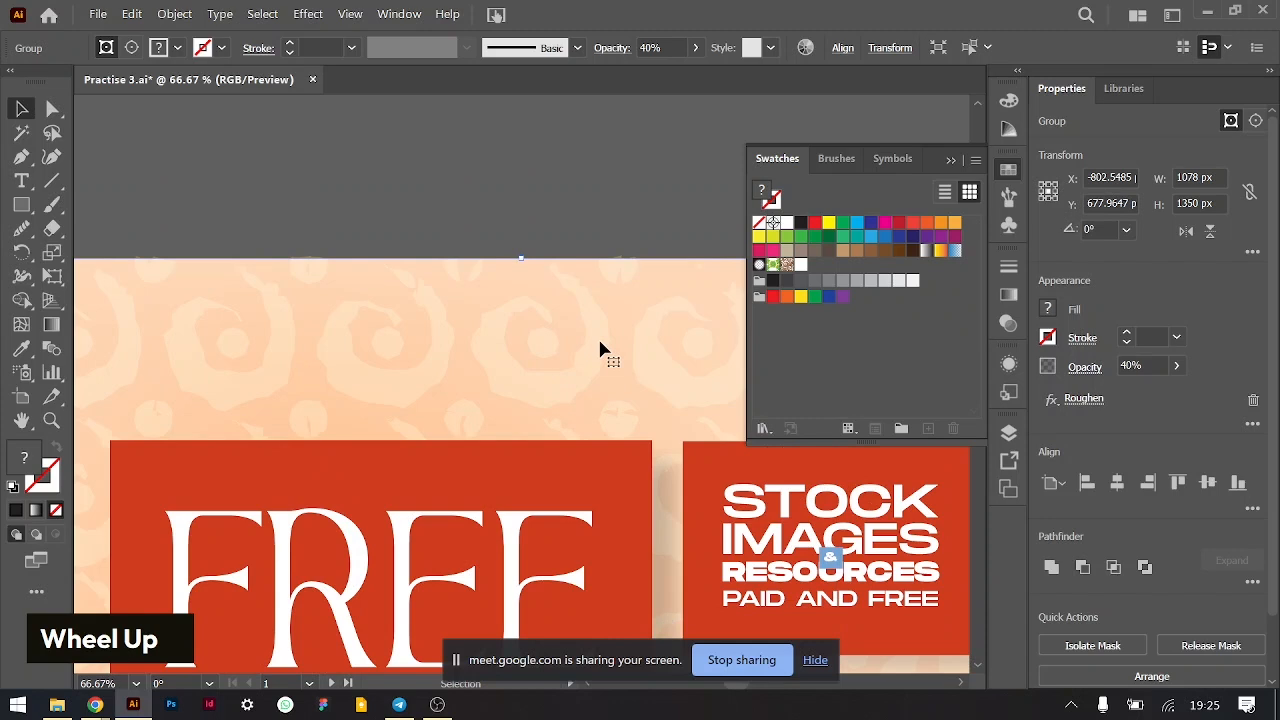
key("ctrl+minus")
key("ctrl+minus")
key("ctrl+minus")
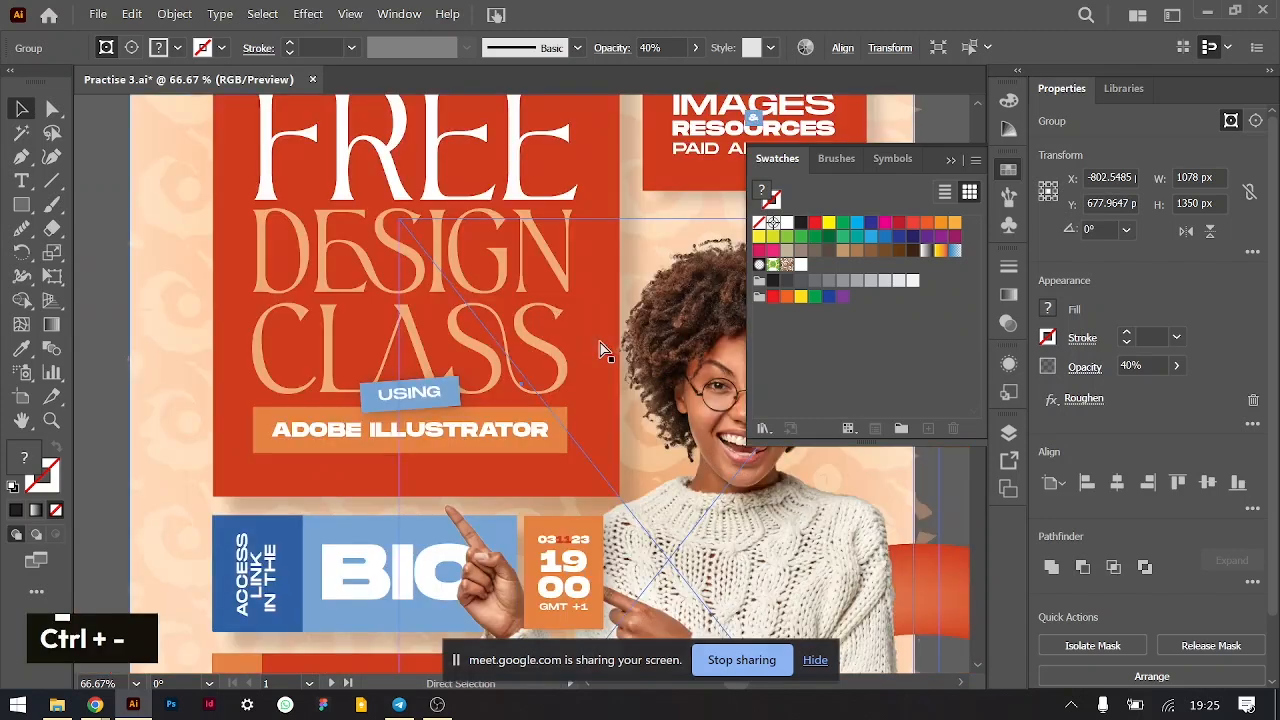
scroll(600, 349, "right", 8)
left_click(494, 258)
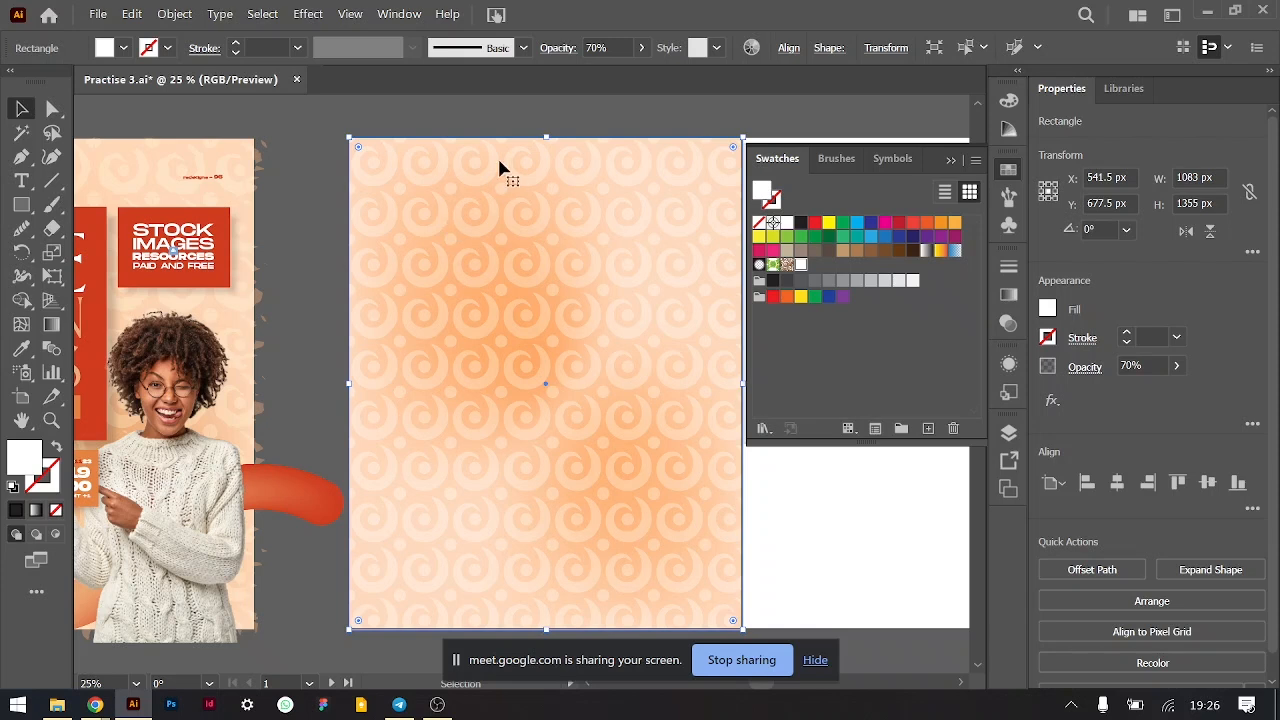
left_click(177, 24)
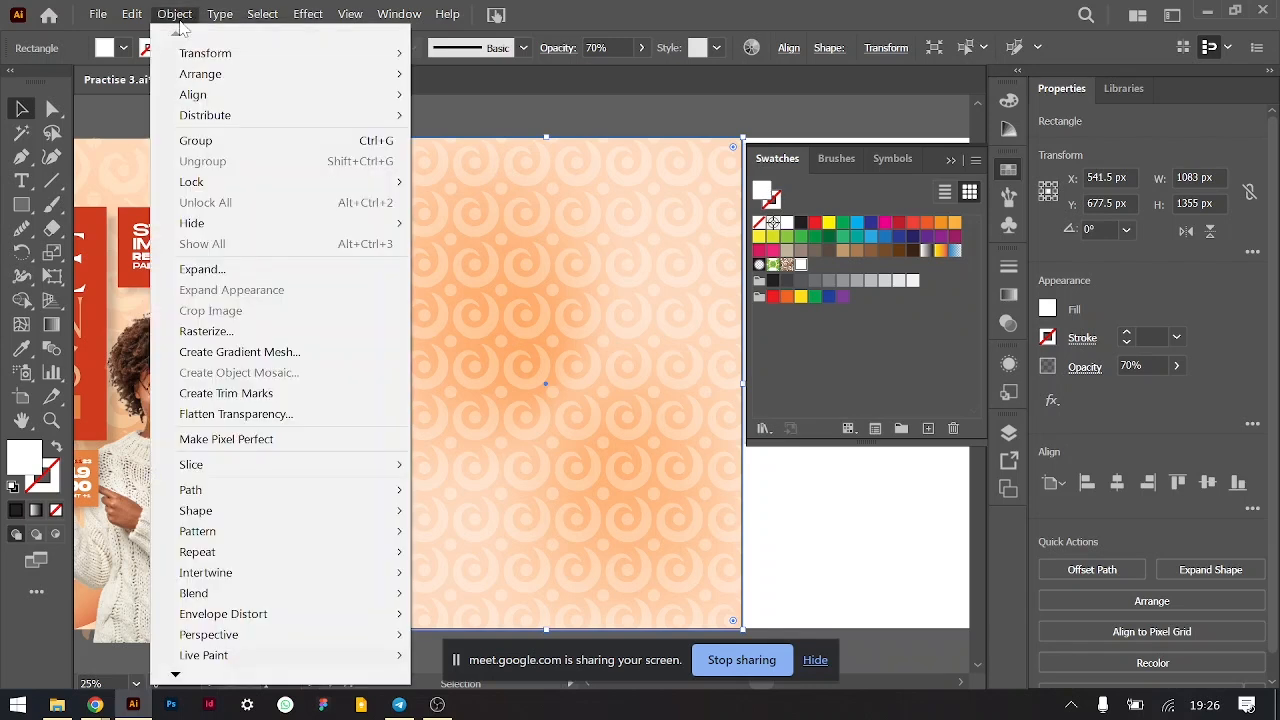
left_click(204, 269)
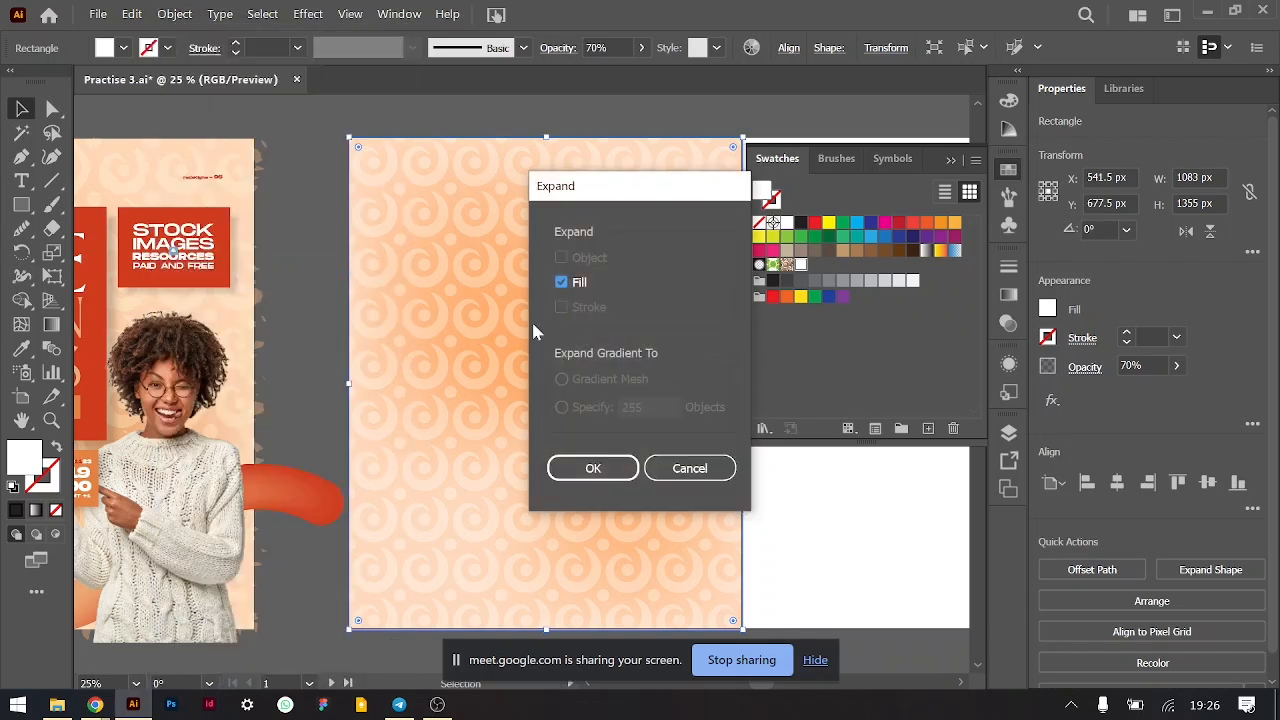
left_click(592, 470)
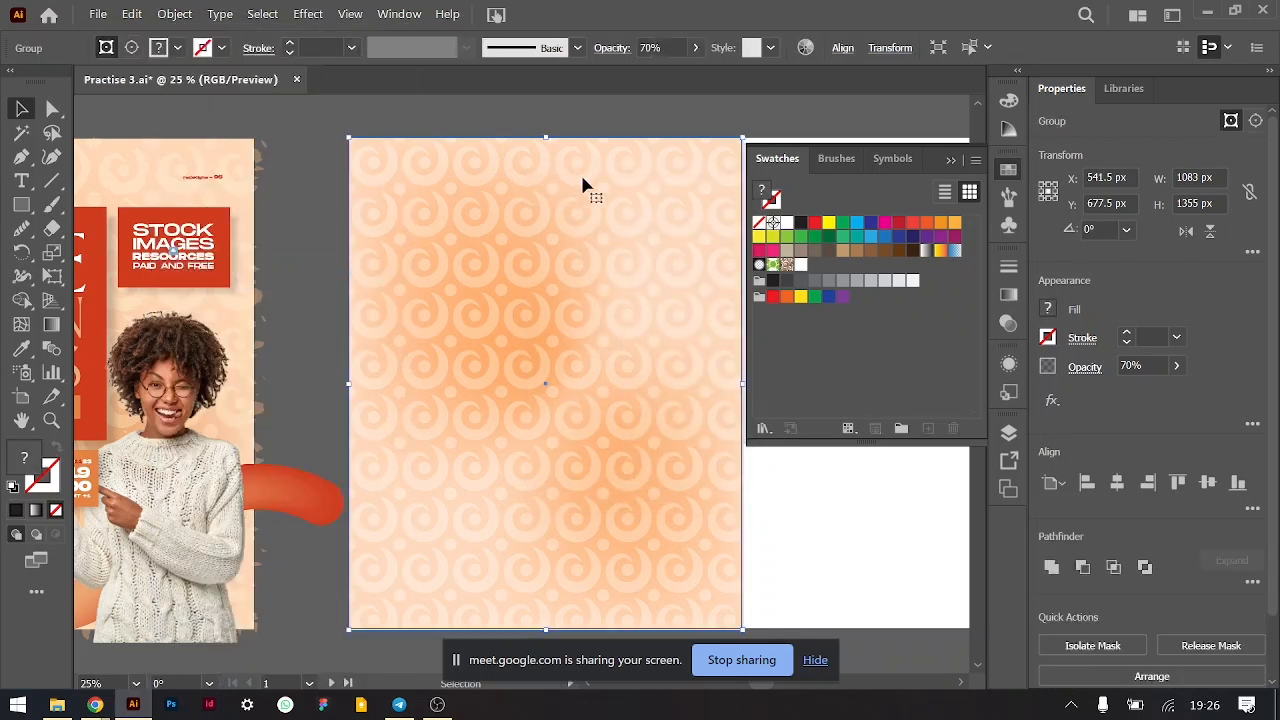
- Isolate the clip group inside the expanded pattern and try moving a single spiral tile slightly downward
left_click(787, 594)
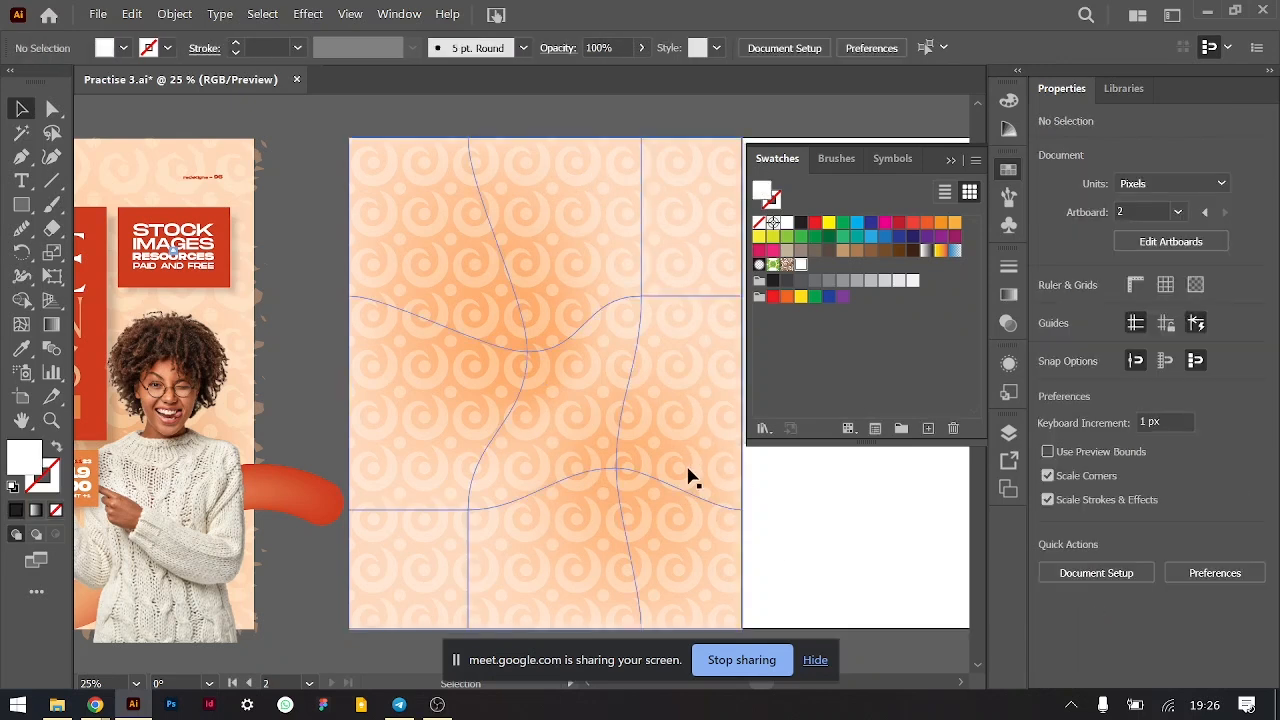
left_click(700, 470)
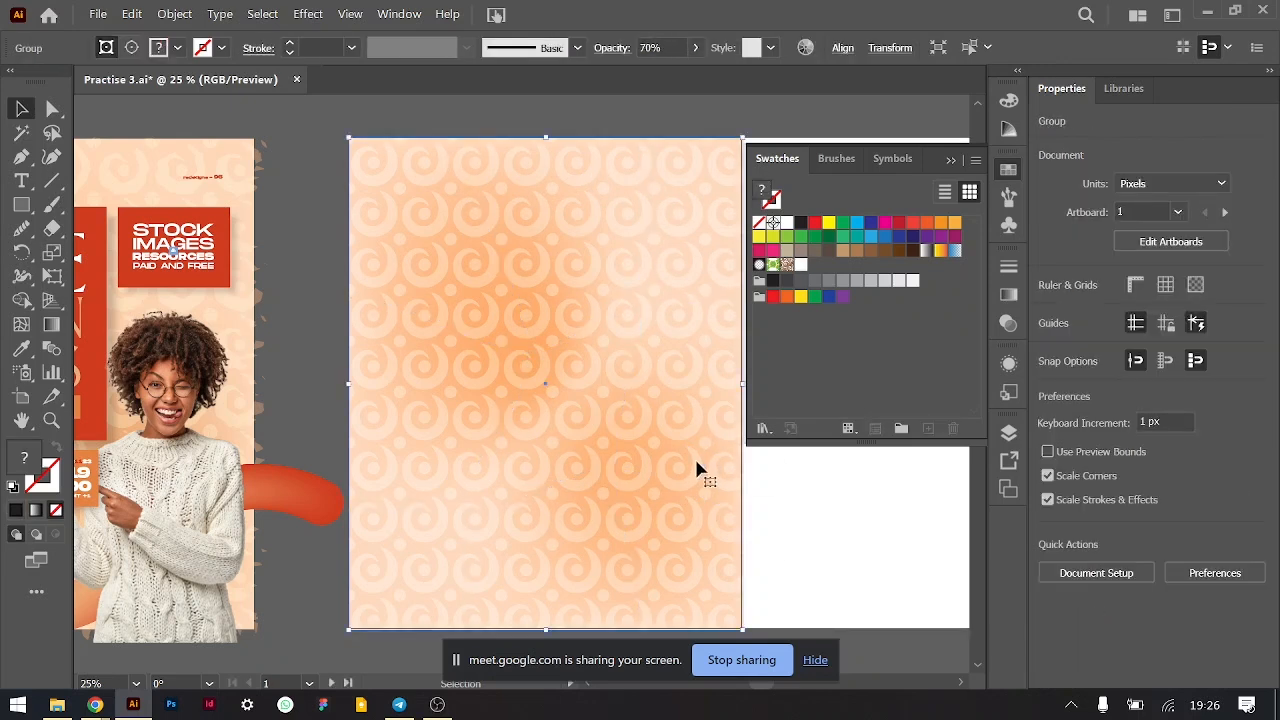
left_click(797, 517)
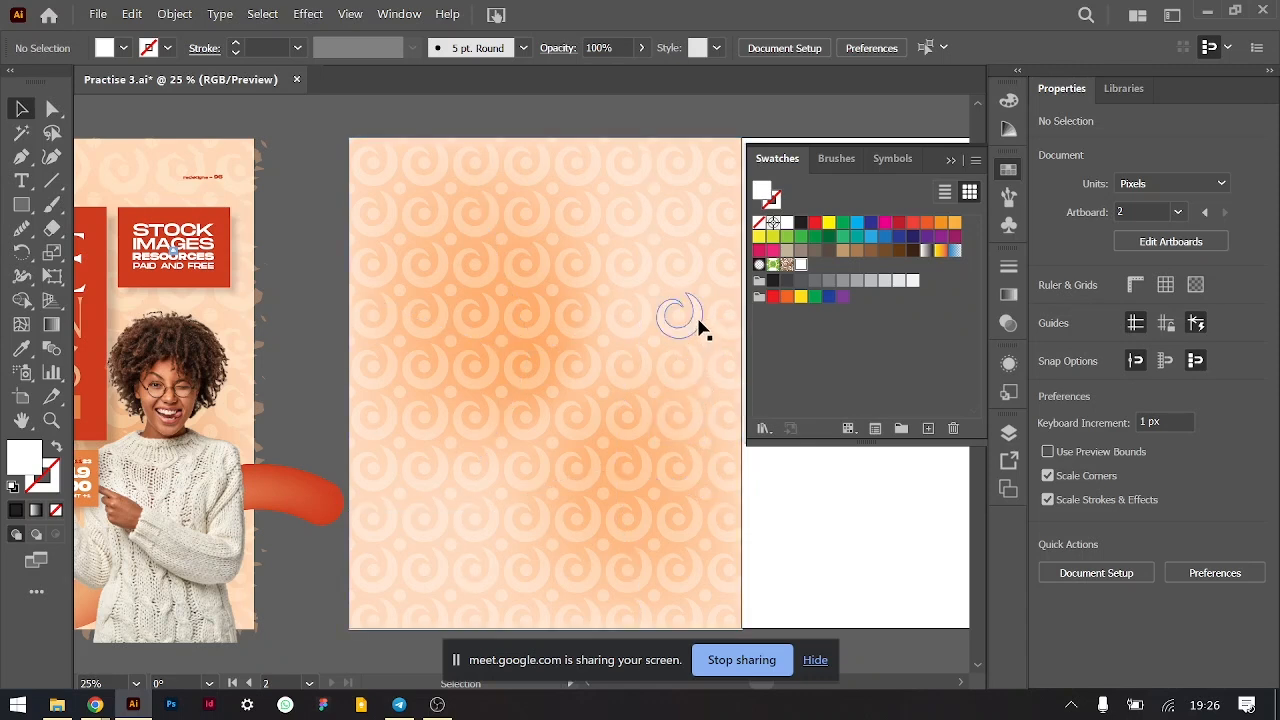
double_click(700, 325)
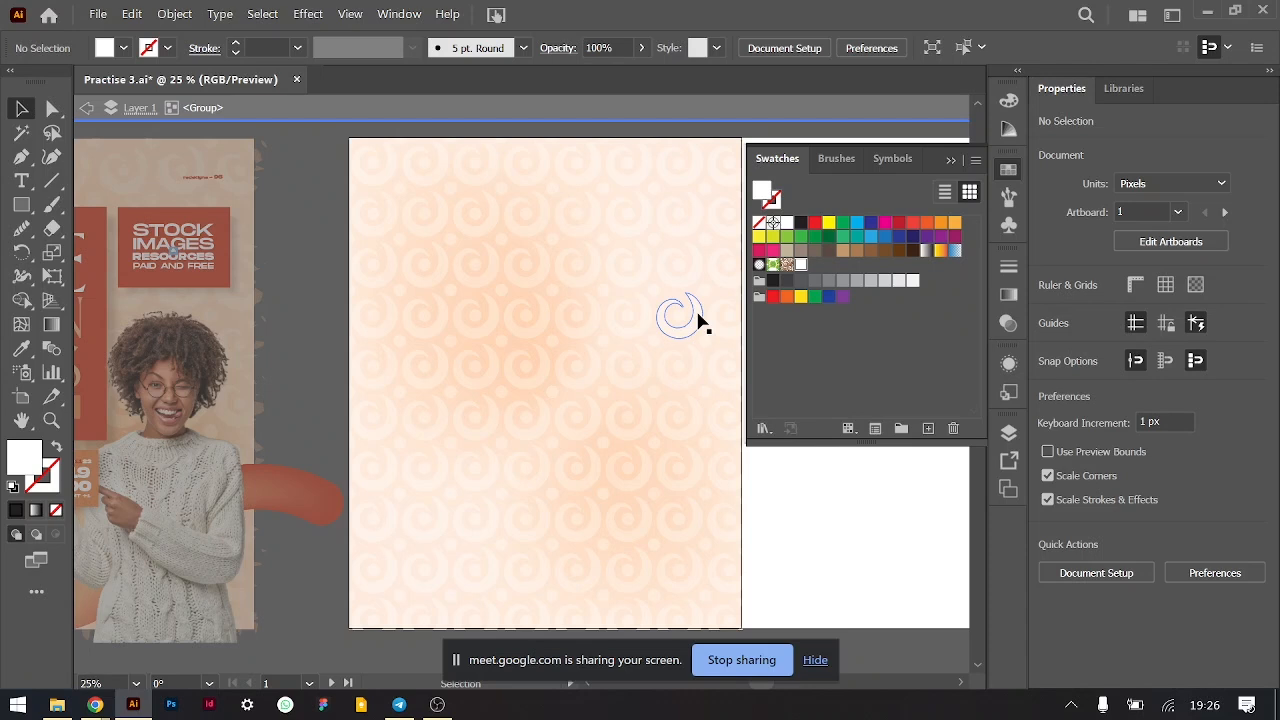
left_click(699, 318)
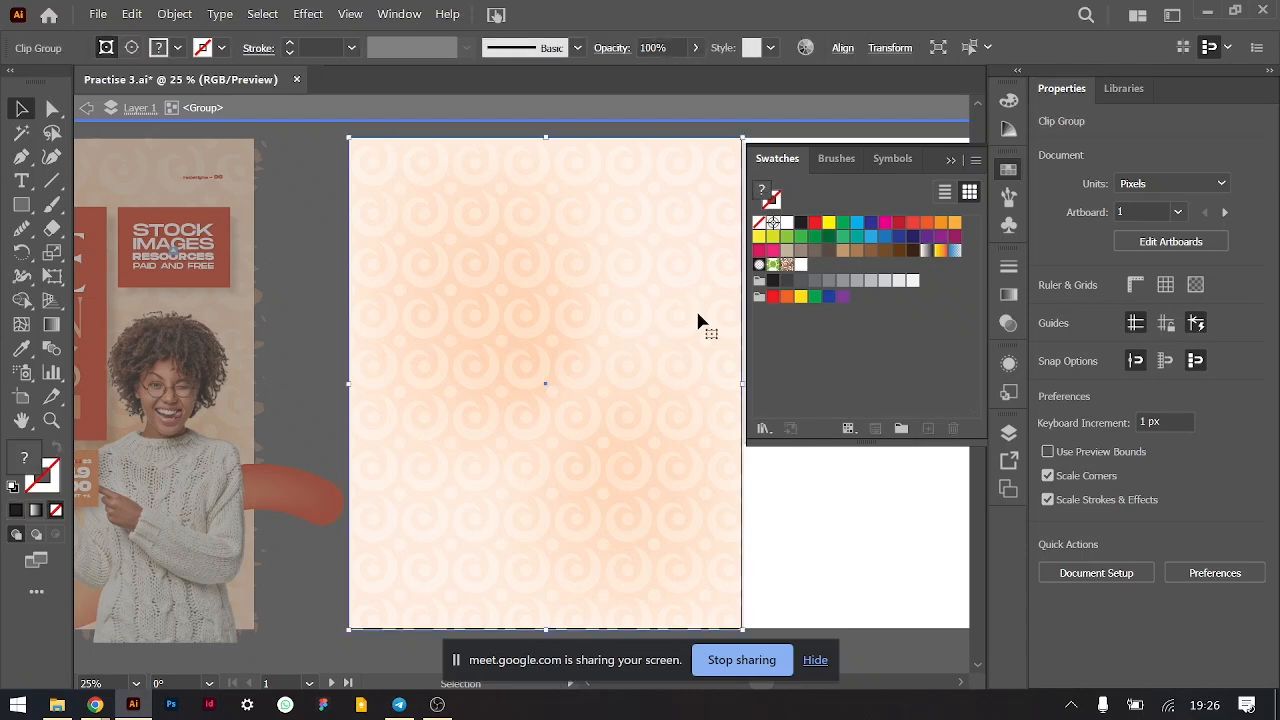
double_click(699, 318)
left_click(699, 318)
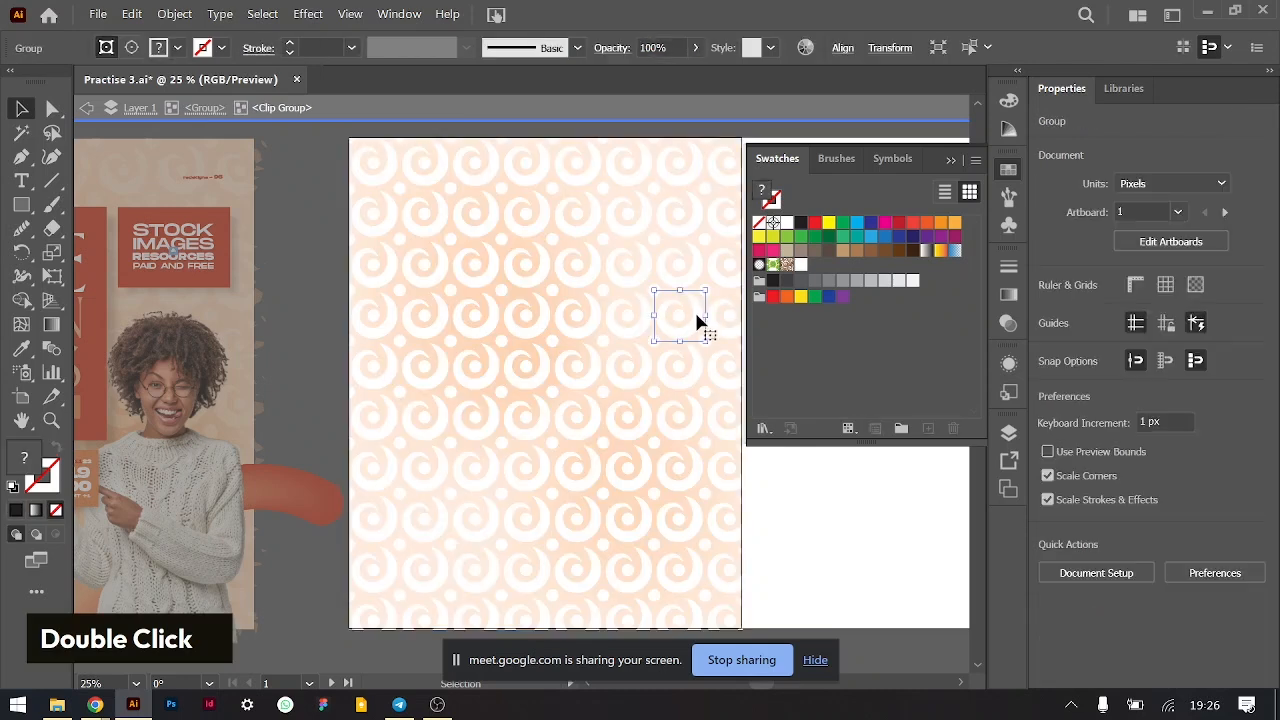
mouse_move(697, 323)
left_mouse_down()
mouse_move(634, 317)
mouse_move(718, 372)
mouse_move(700, 322)
mouse_move(698, 333)
left_mouse_up()
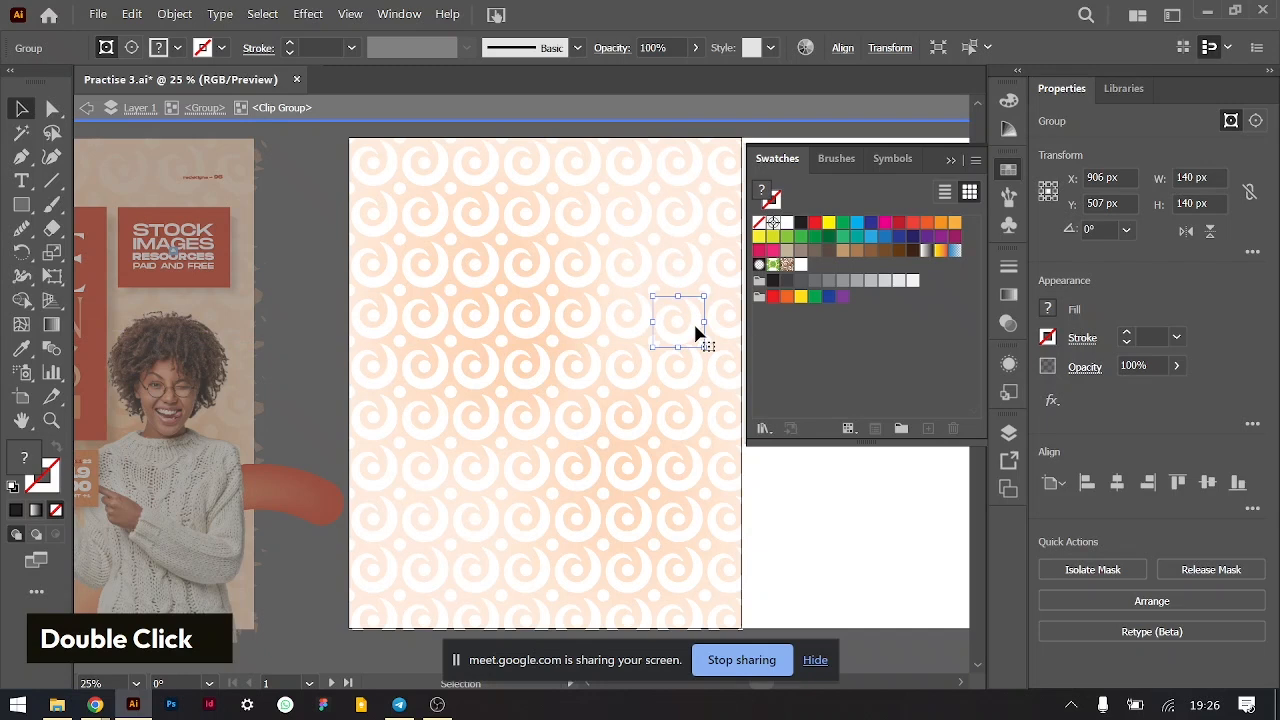
key("ctrl")
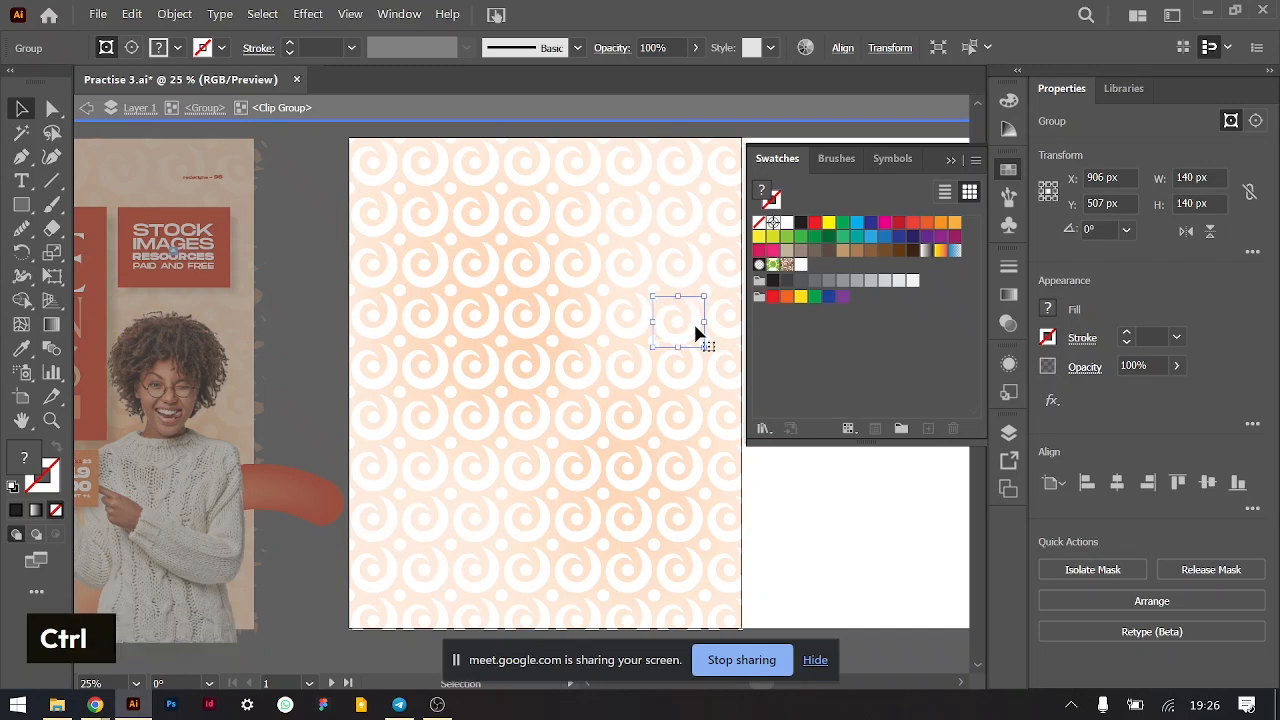
key("ctrl+z")
double_click(812, 495)
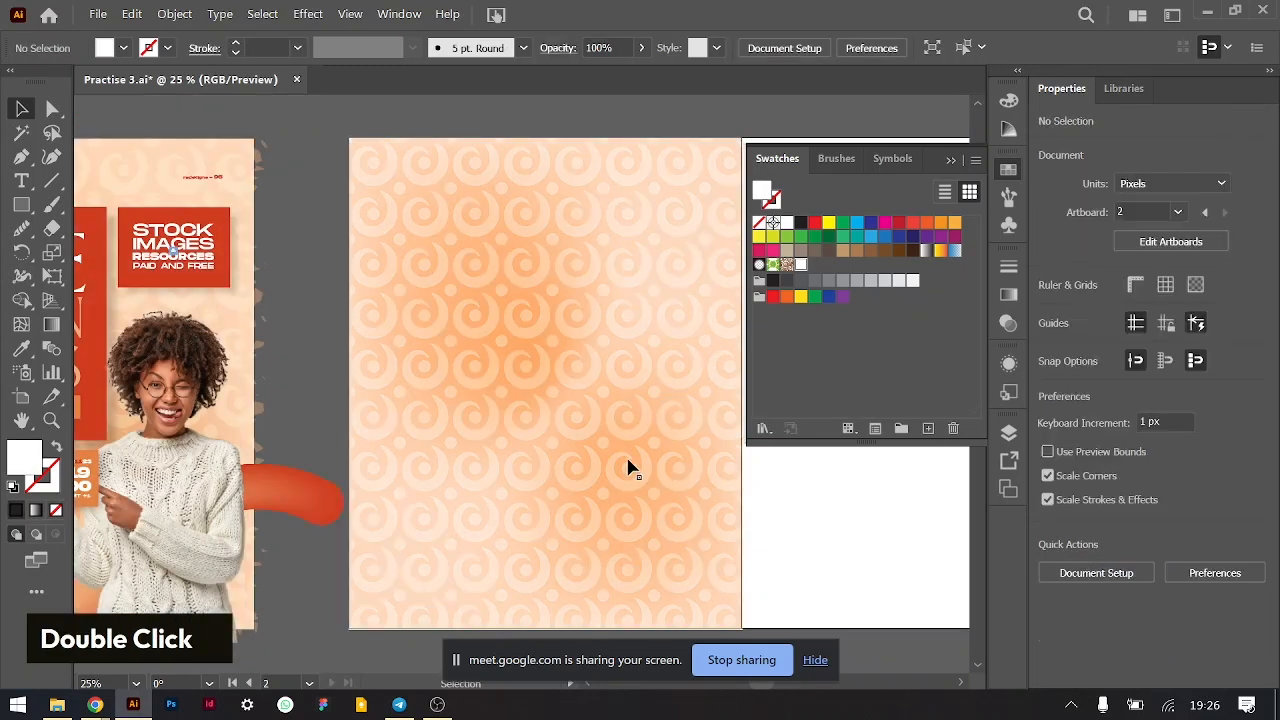
- Start the Zig Zag distortion effect on the expanded spiral pattern group
left_click(614, 337)
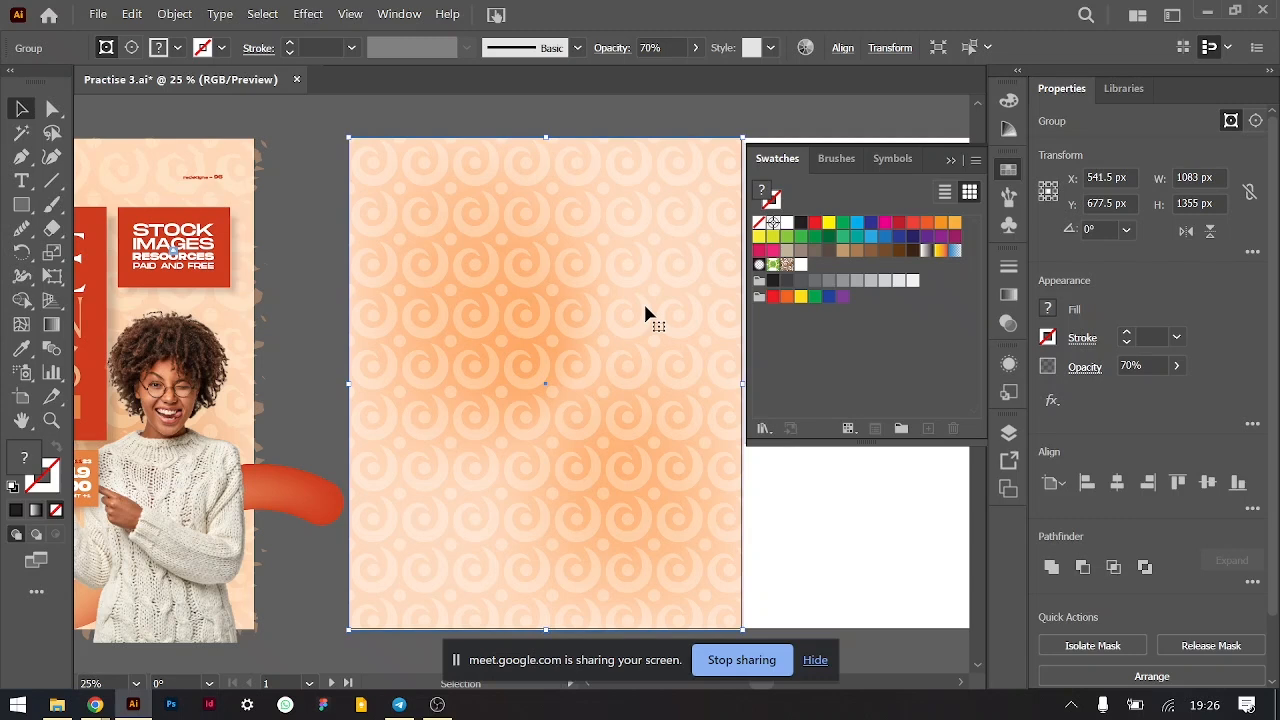
left_click(1053, 404)
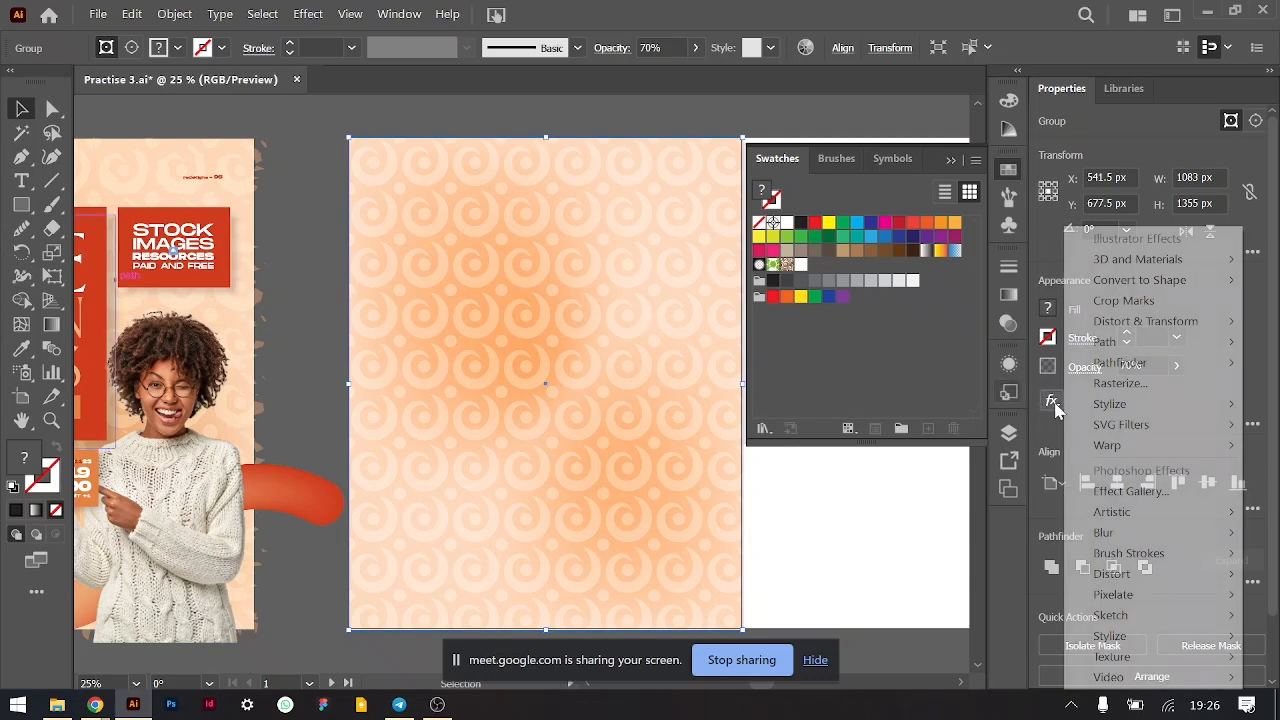
left_click(1053, 404)
left_click(1053, 410)
left_click(307, 14)
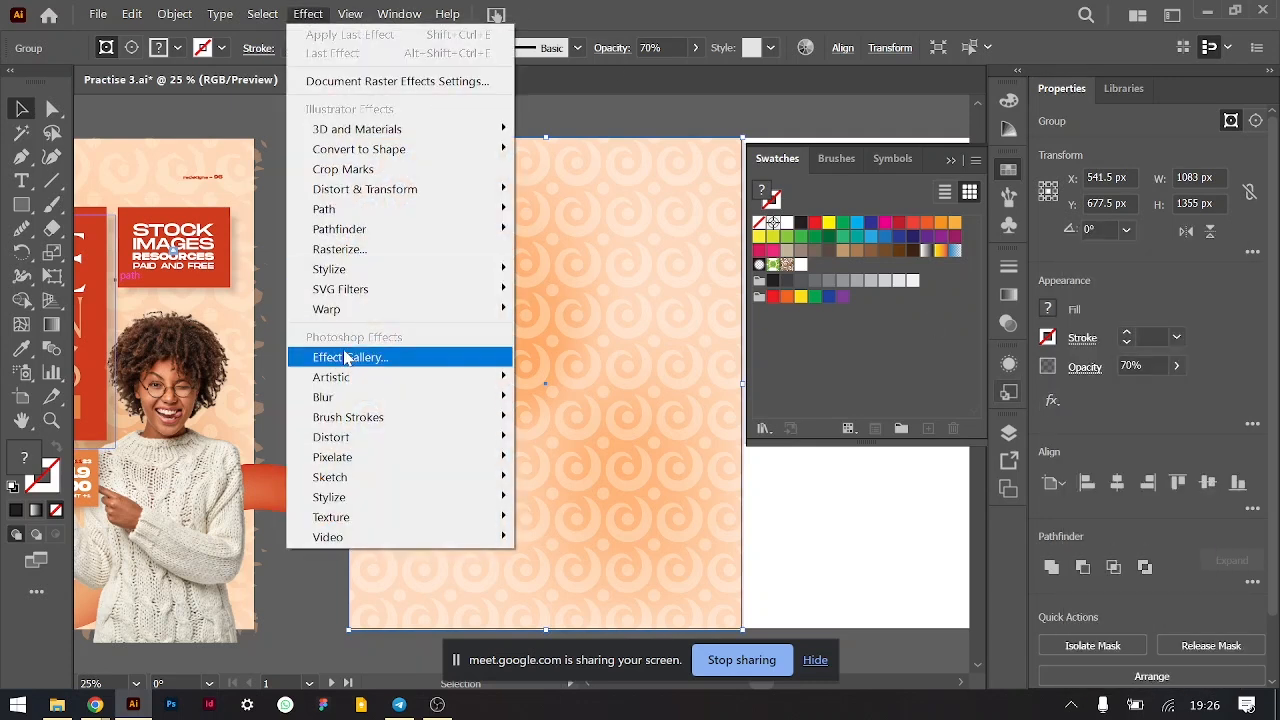
mouse_move(410, 201)
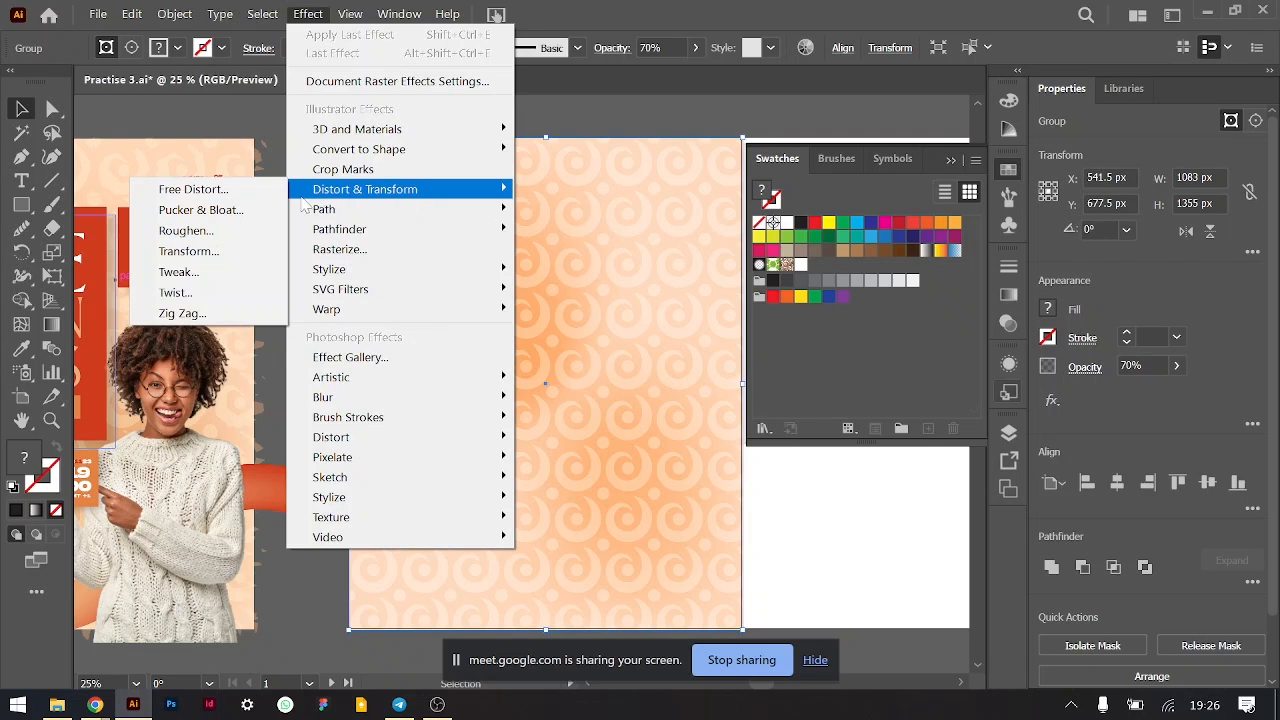
left_click(195, 315)
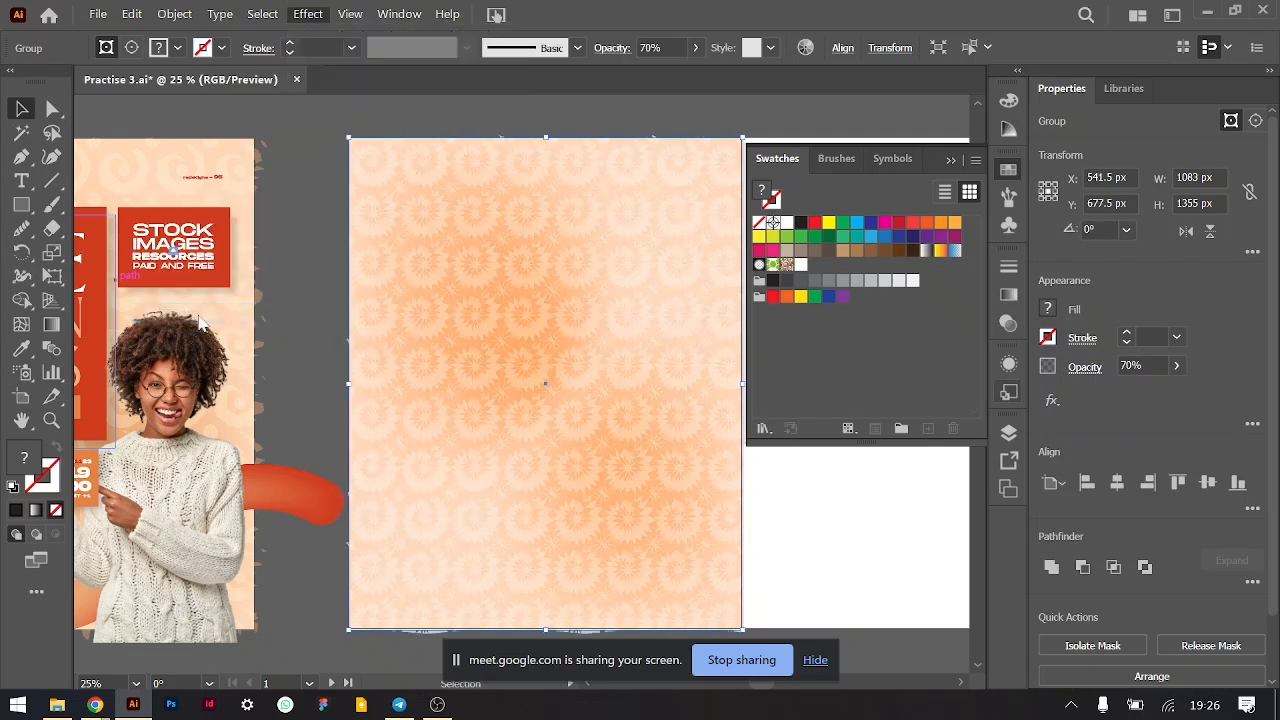
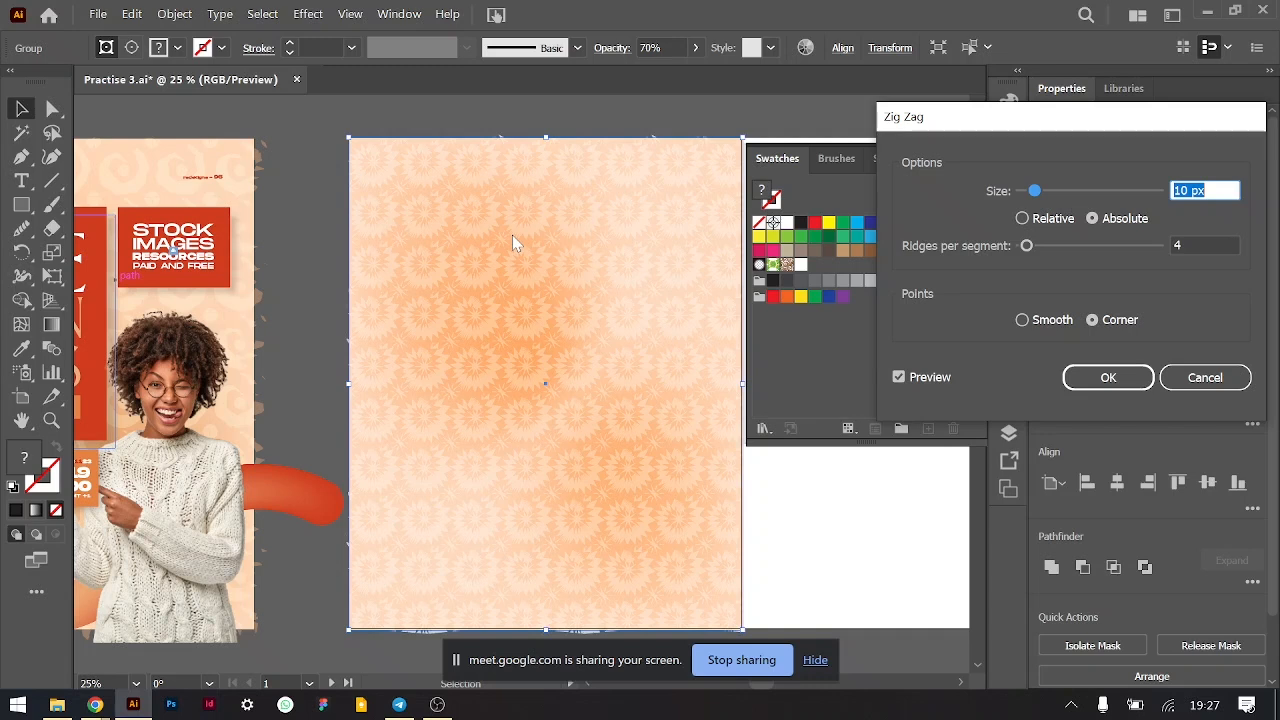
- Set the Zig Zag effect's size to 3 px
key("Down")
key("Down")
key("Down")
key("Down")
key("Down")
key("Down")
key("Down")
key("Down")
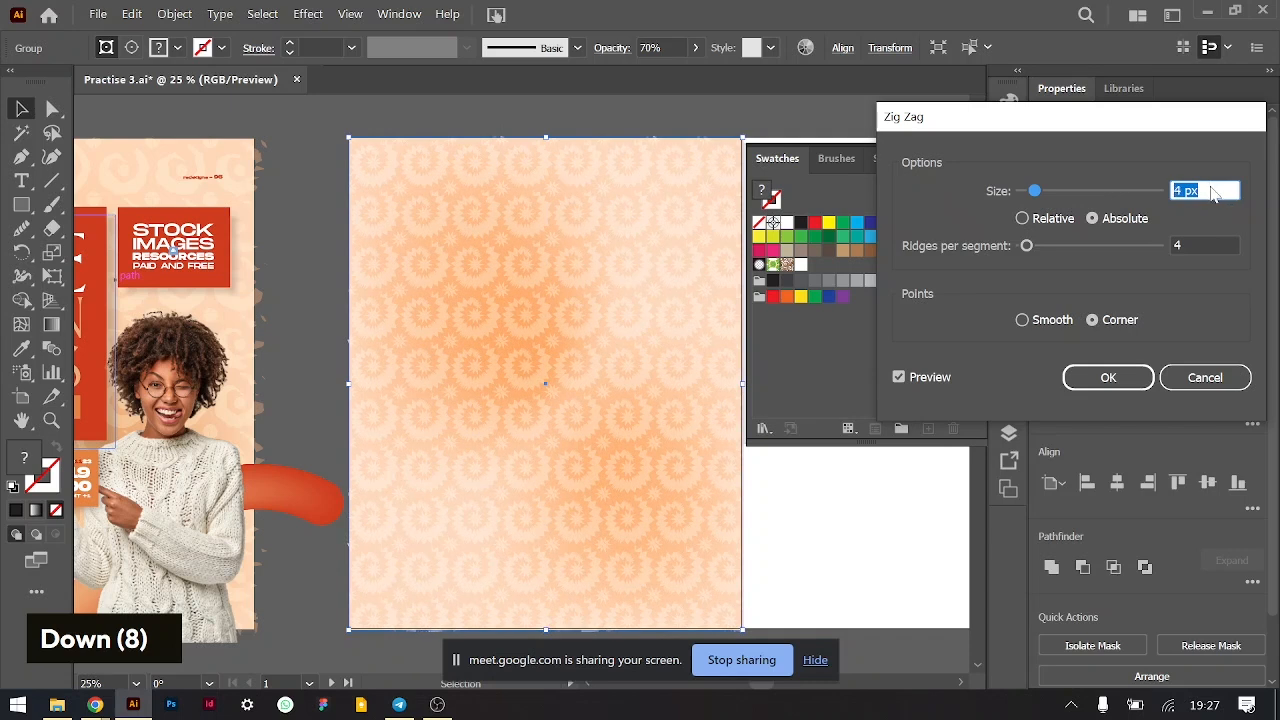
key("Down")
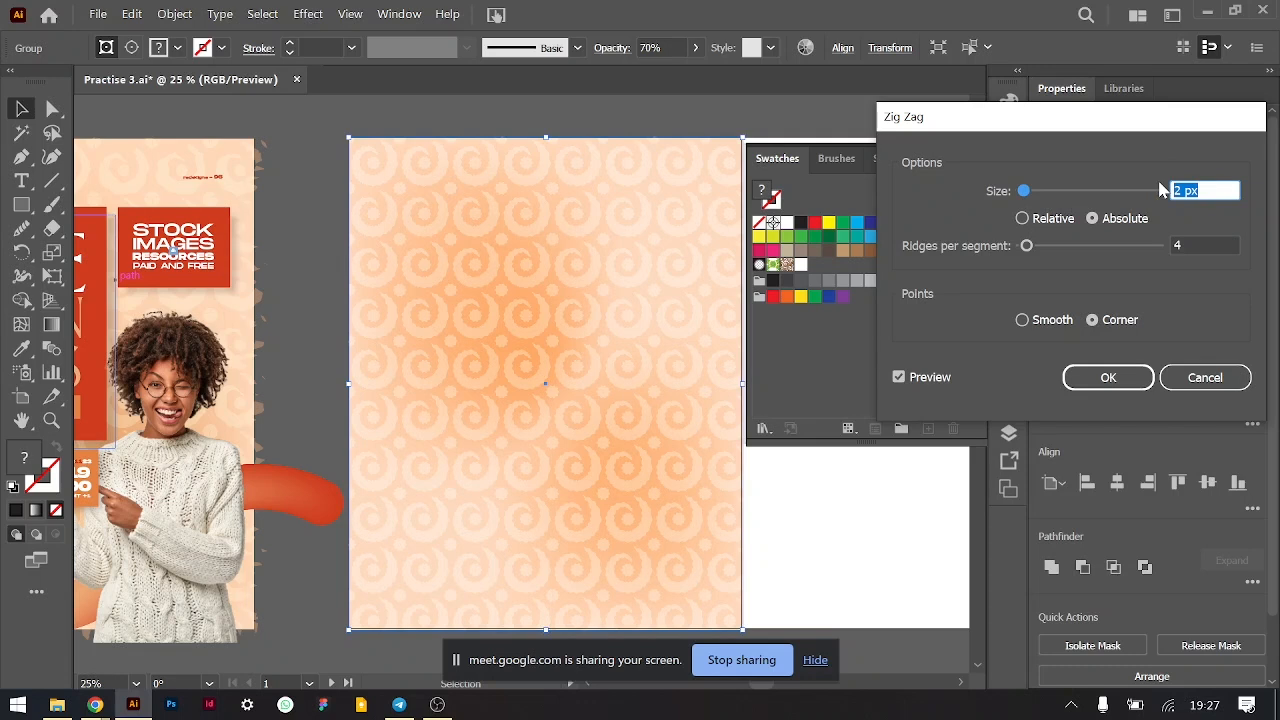
left_click(1180, 243)
left_click_drag(1180, 243, 1143, 251)
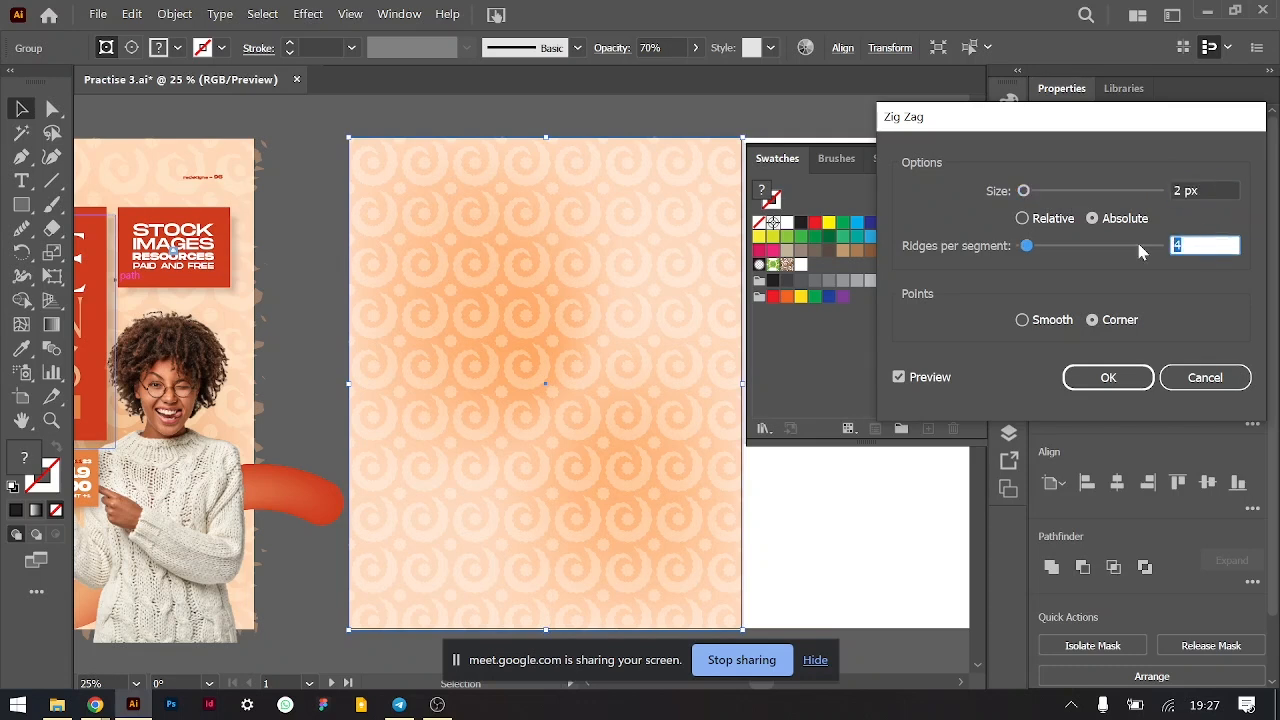
left_click(1202, 192)
key("Up")
key("Up")
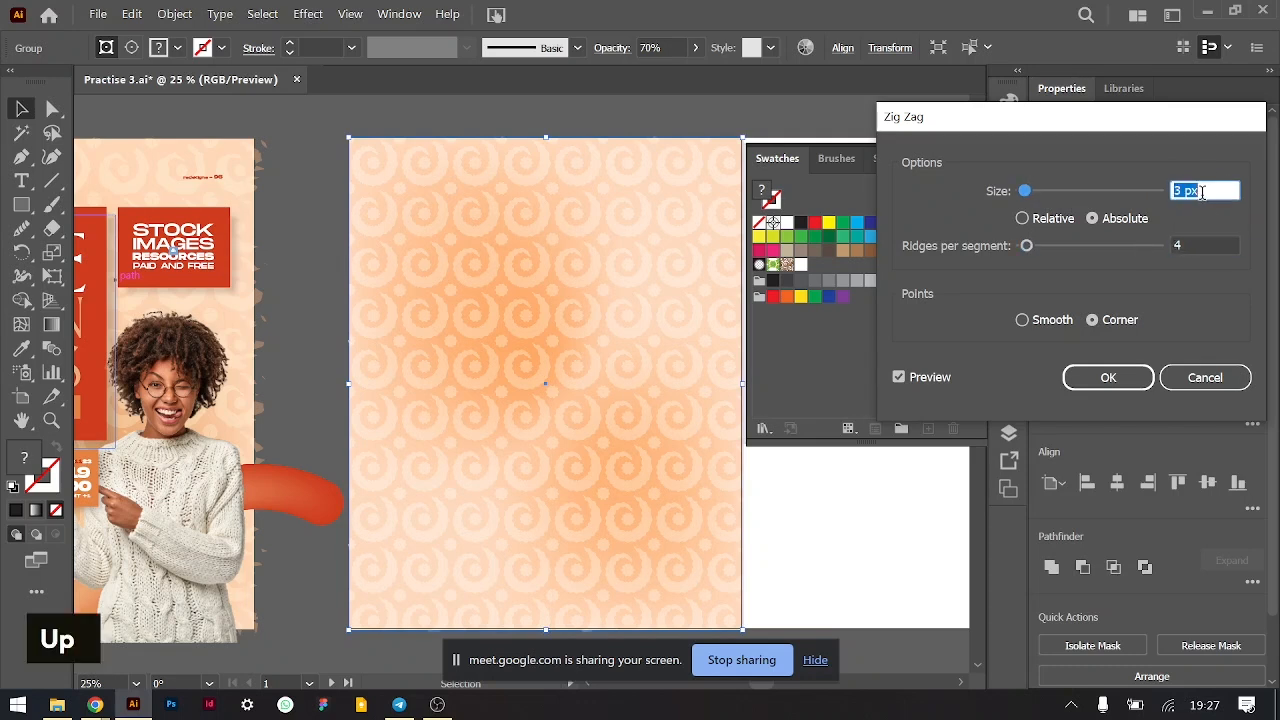
- Apply the Zig Zag effect with 1 ridge per segment, smooth points and absolute sizing
left_click(1201, 243)
key("Down")
key("Down")
key("Down")
key("Down")
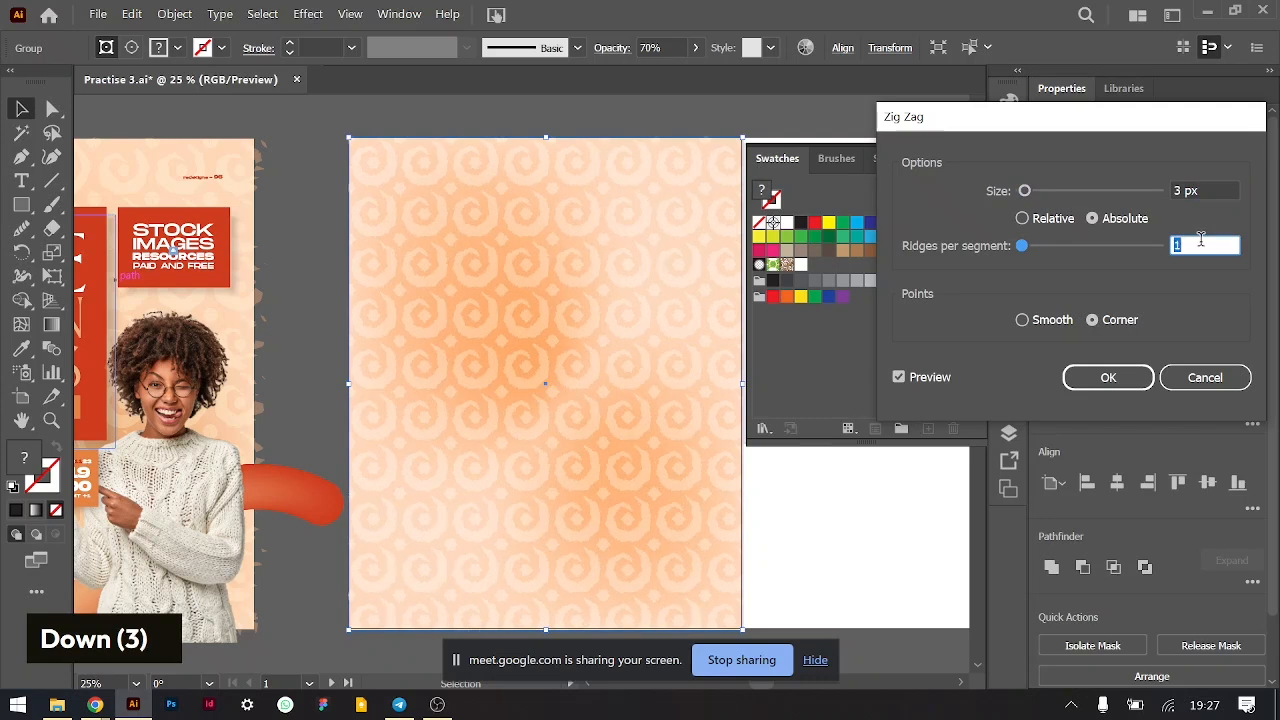
left_click(1036, 326)
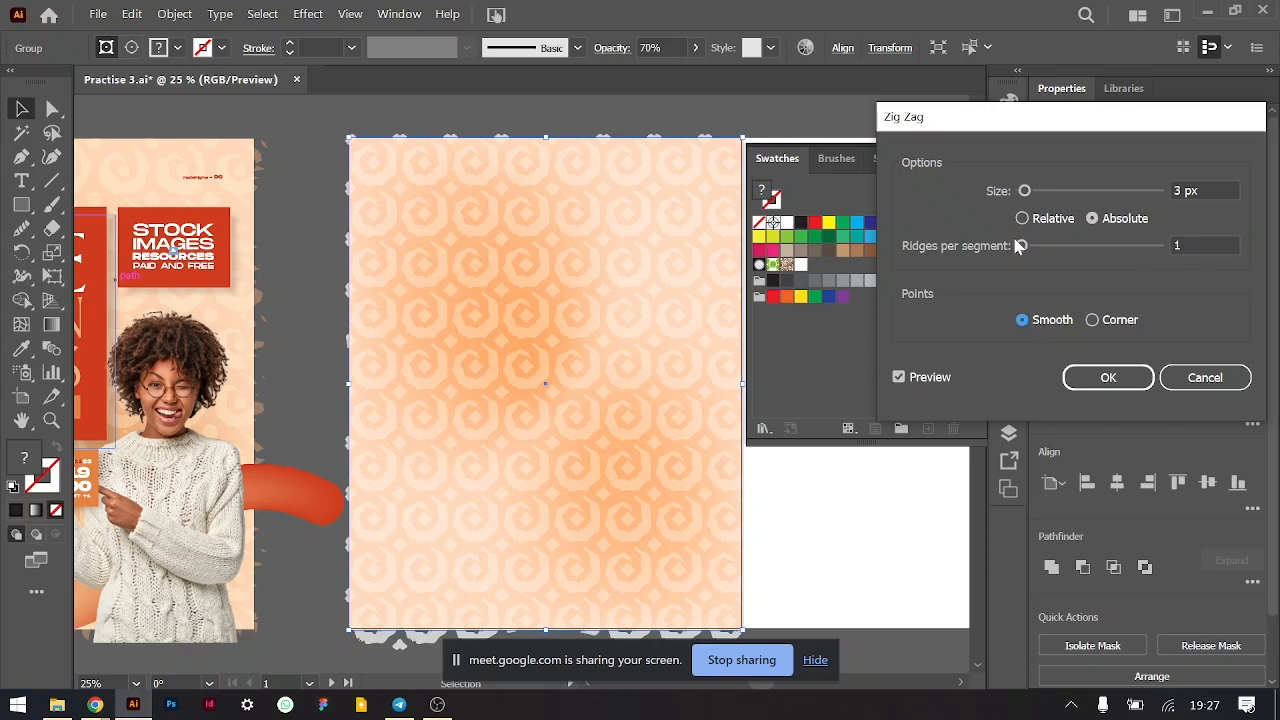
left_click(1041, 221)
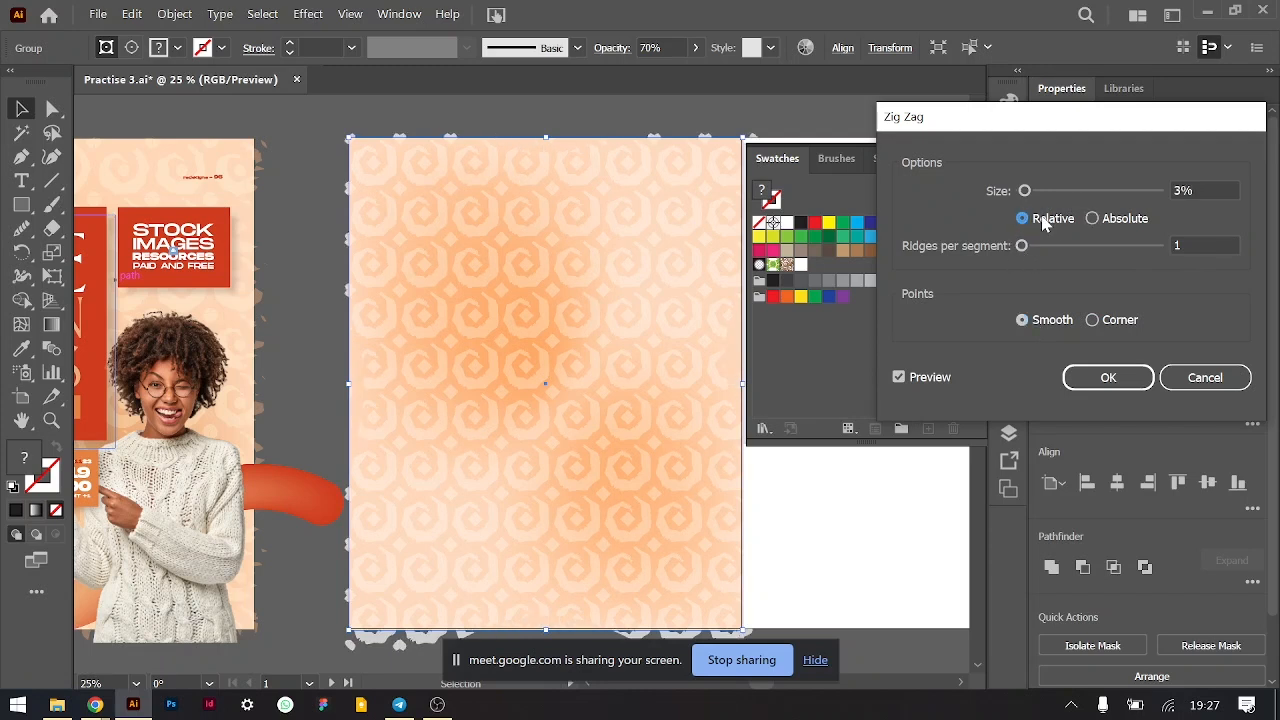
left_click(1095, 218)
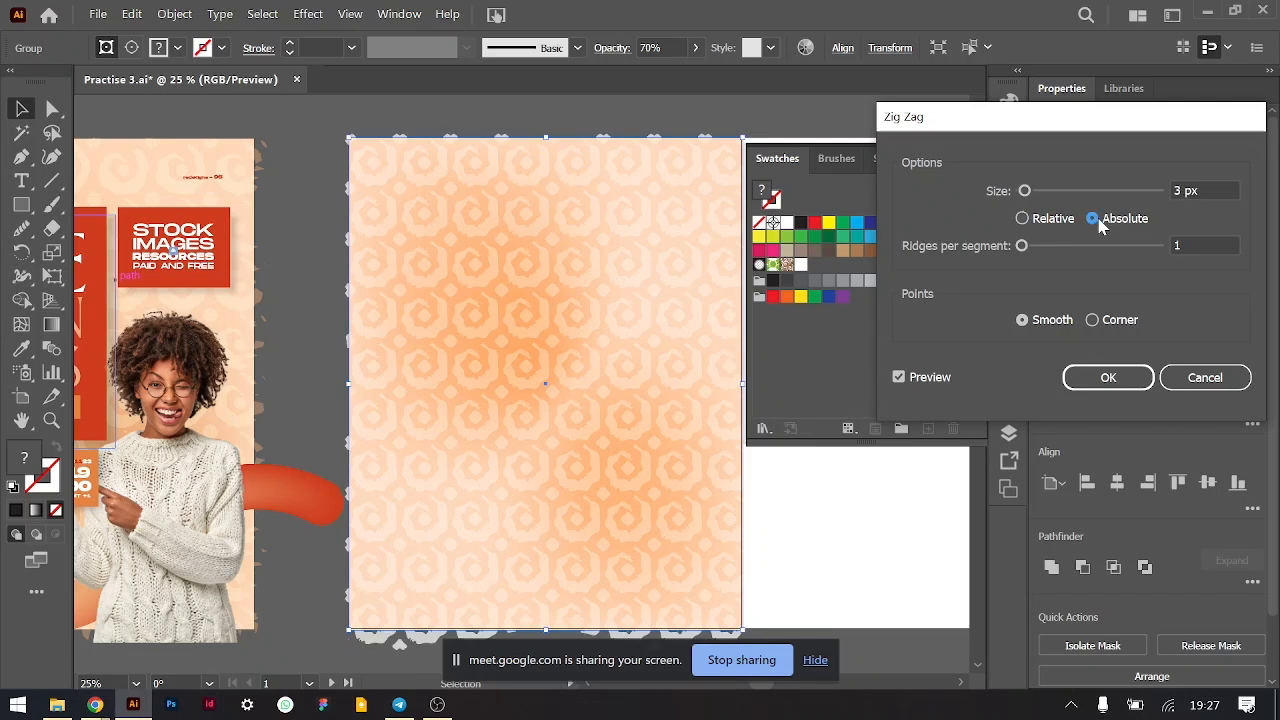
left_click(1100, 378)
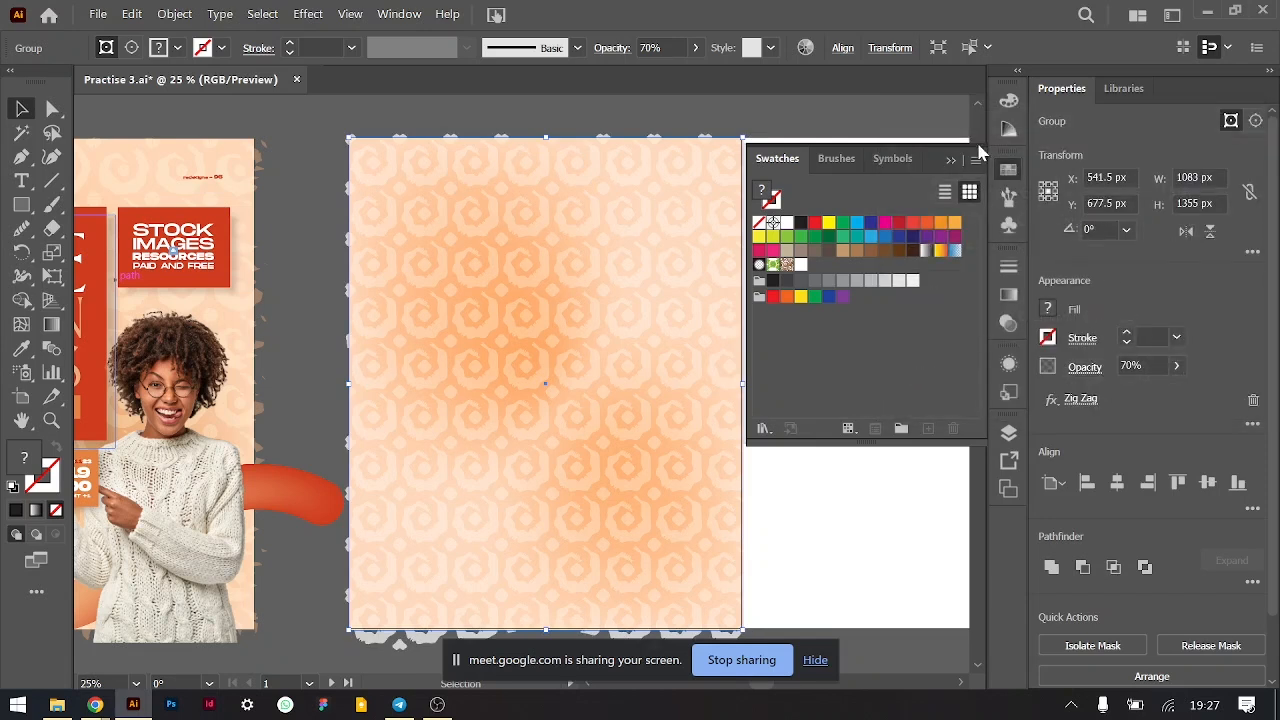
- Collapse the Swatches panel and undo the Zig Zag effect on the spiral pattern group
left_click(951, 161)
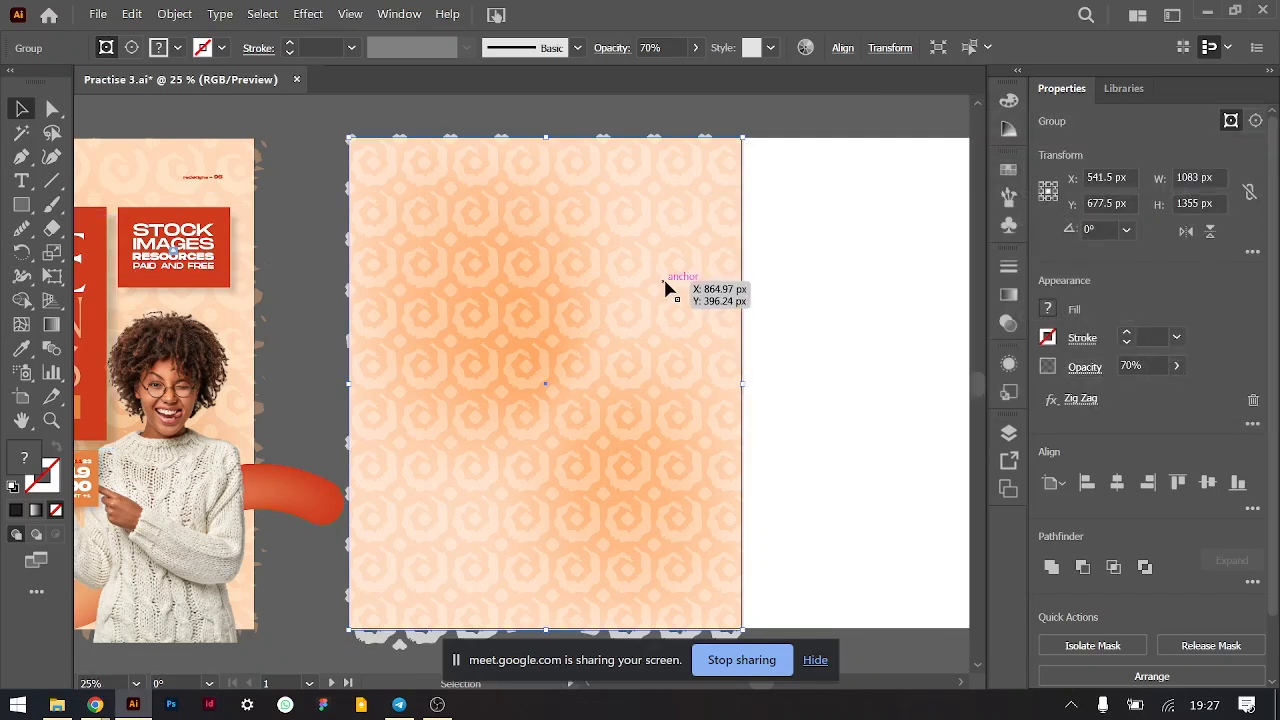
key("ctrl+equal")
key("ctrl+equal")
key("ctrl+minus")
key("ctrl+minus")
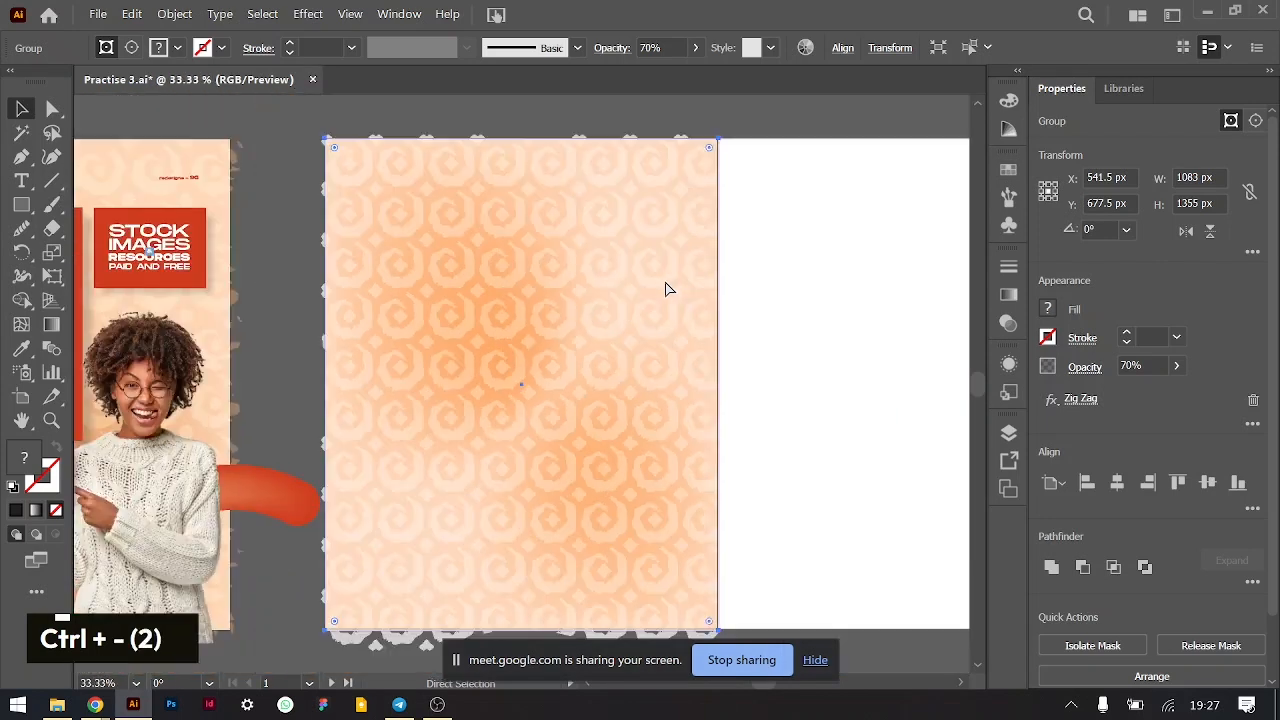
scroll(222, 192, "left", 2)
scroll(222, 192, "left", 1)
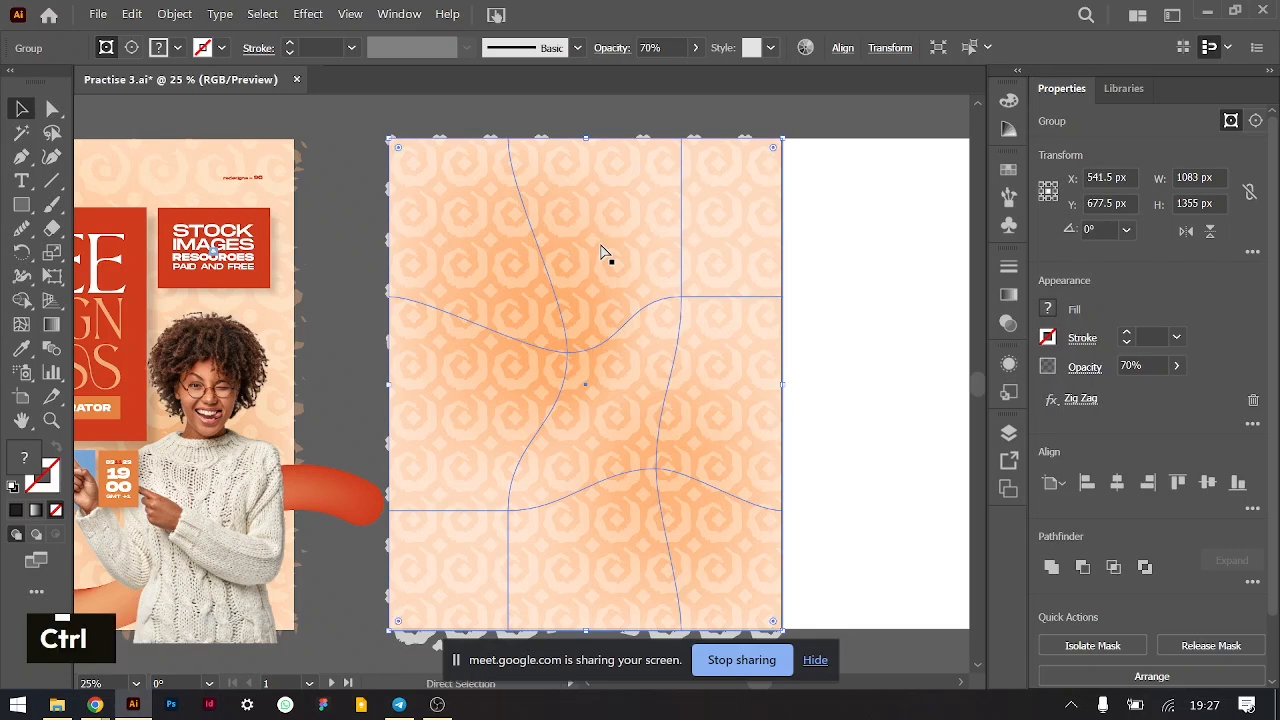
key("ctrl+z")
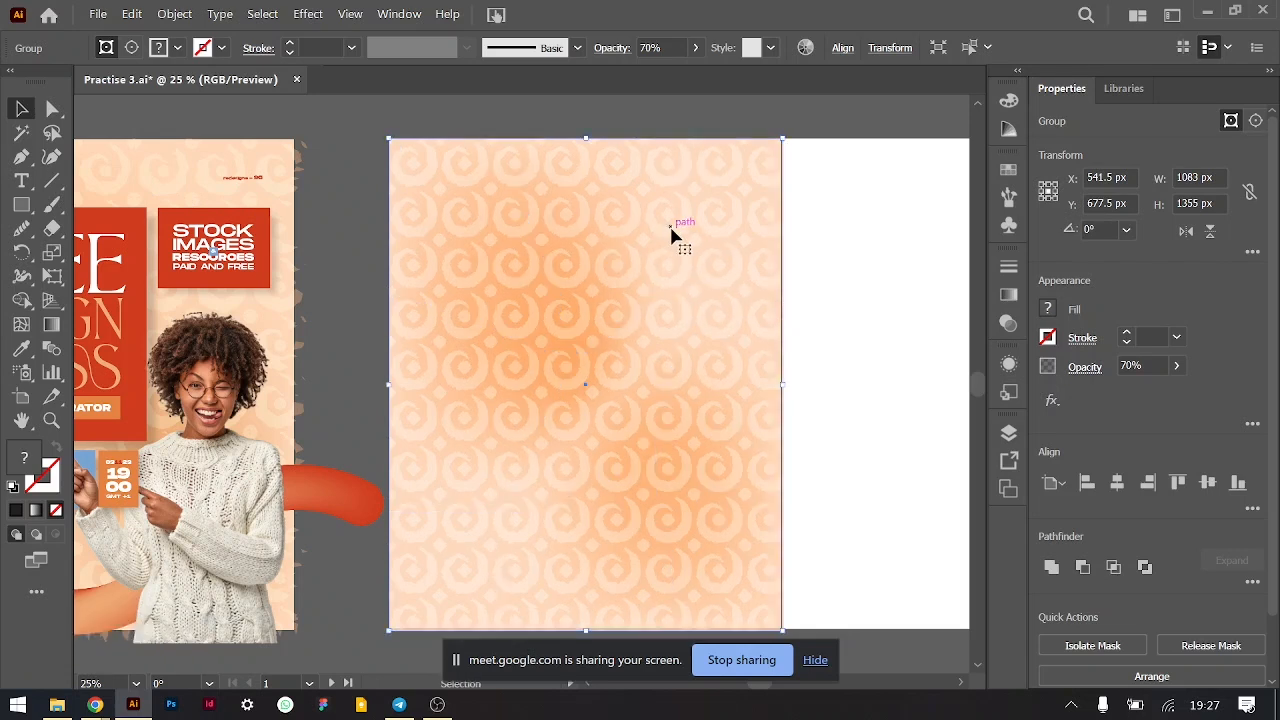
- Start the Roughen distortion effect on the spiral pattern group with preview on, and set its detail to 13 per inch
left_click(1051, 400)
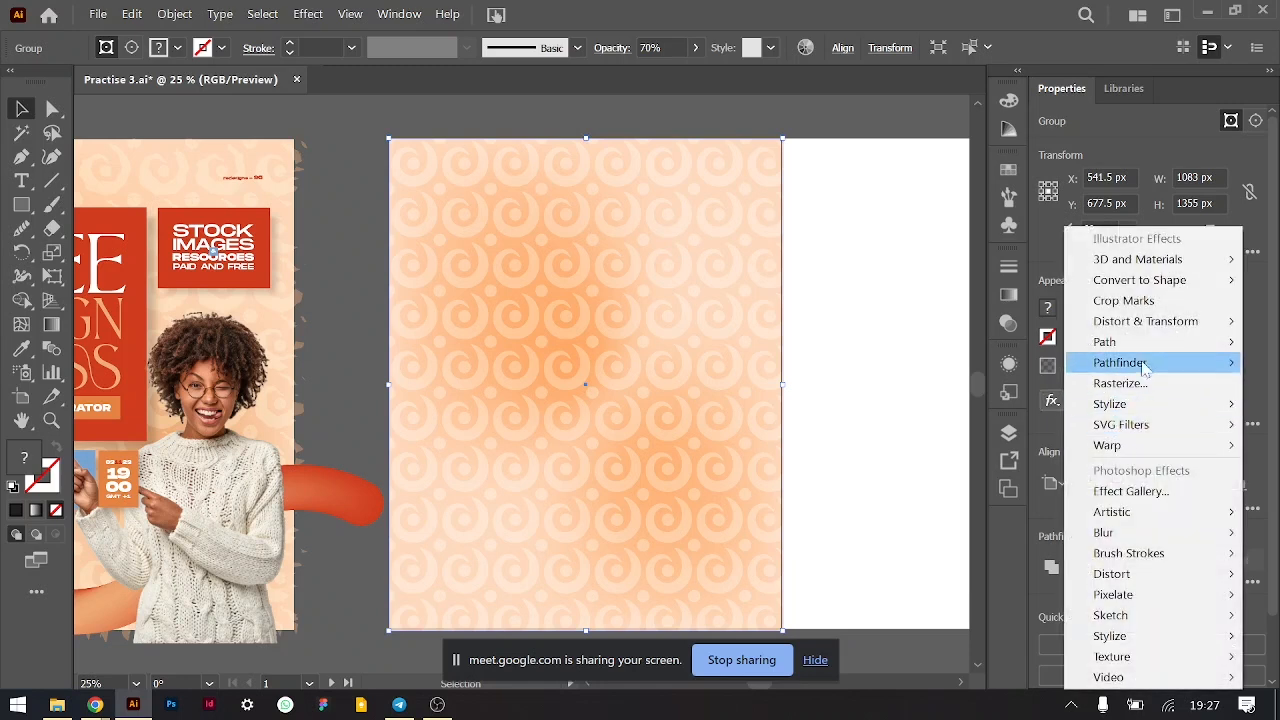
mouse_move(1120, 326)
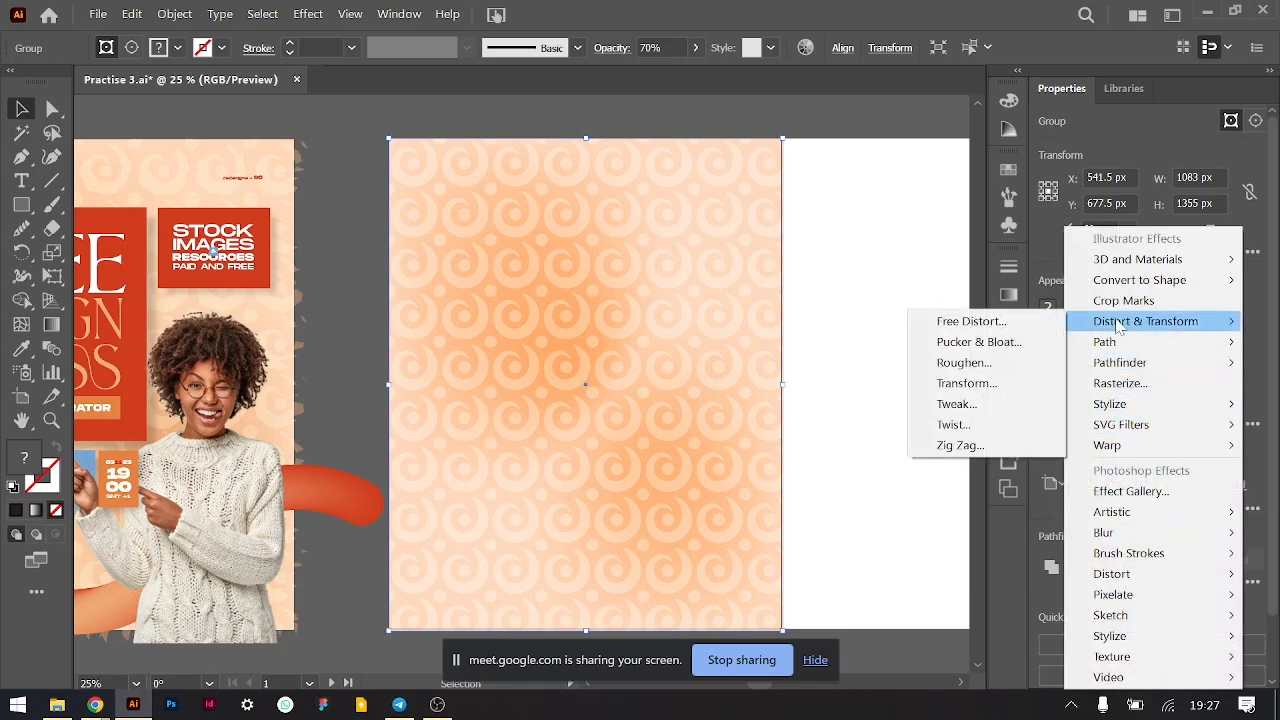
left_click(965, 368)
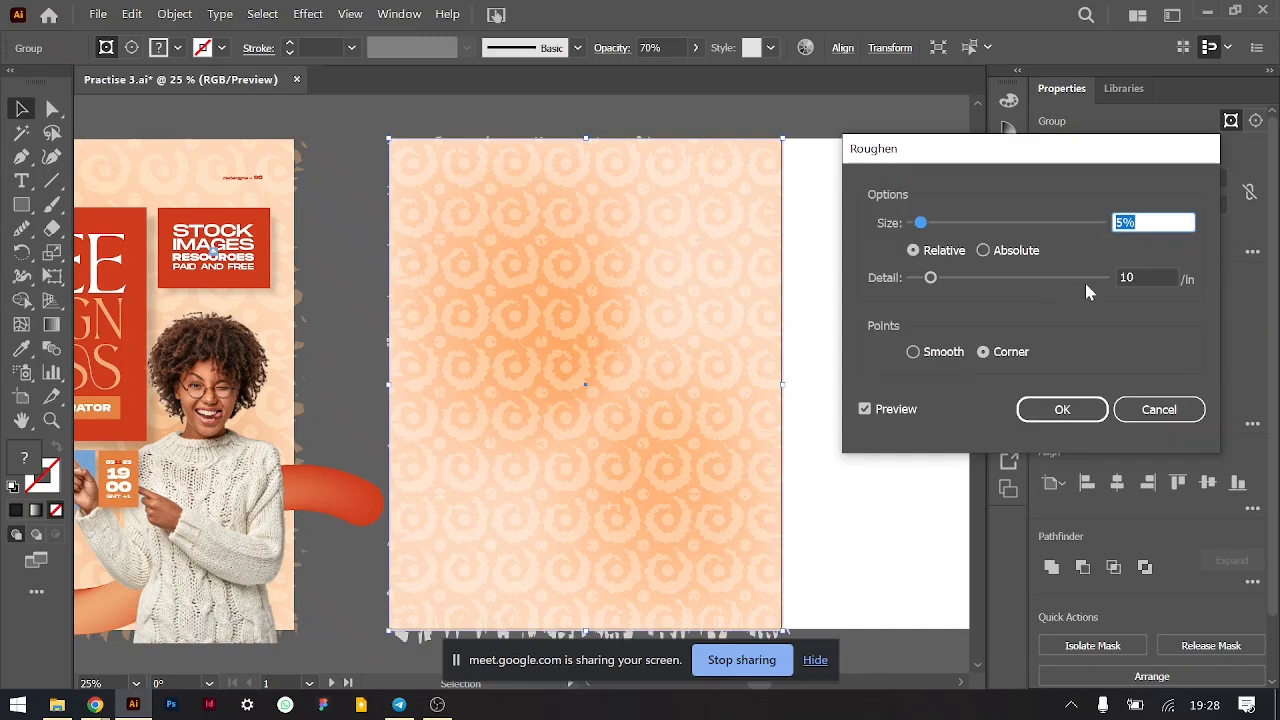
left_click(1150, 279)
key("Up")
key("Up")
key("Up")
key("Up")
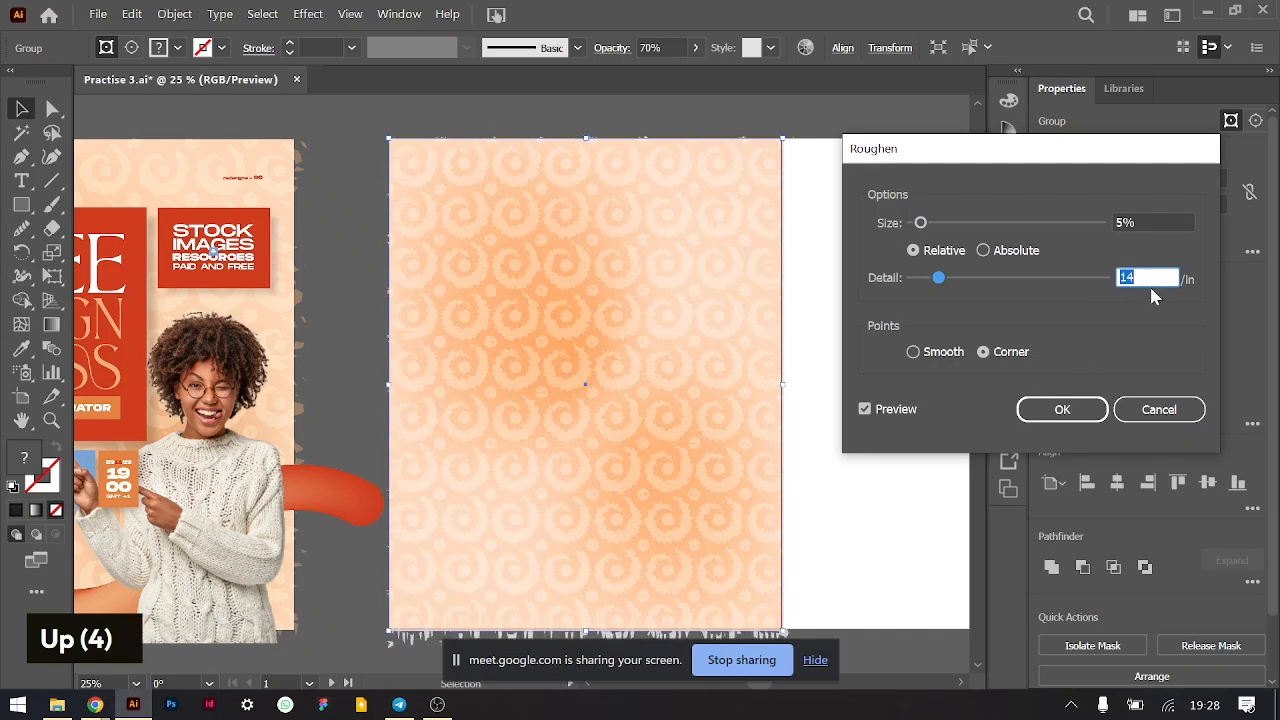
key("Down")
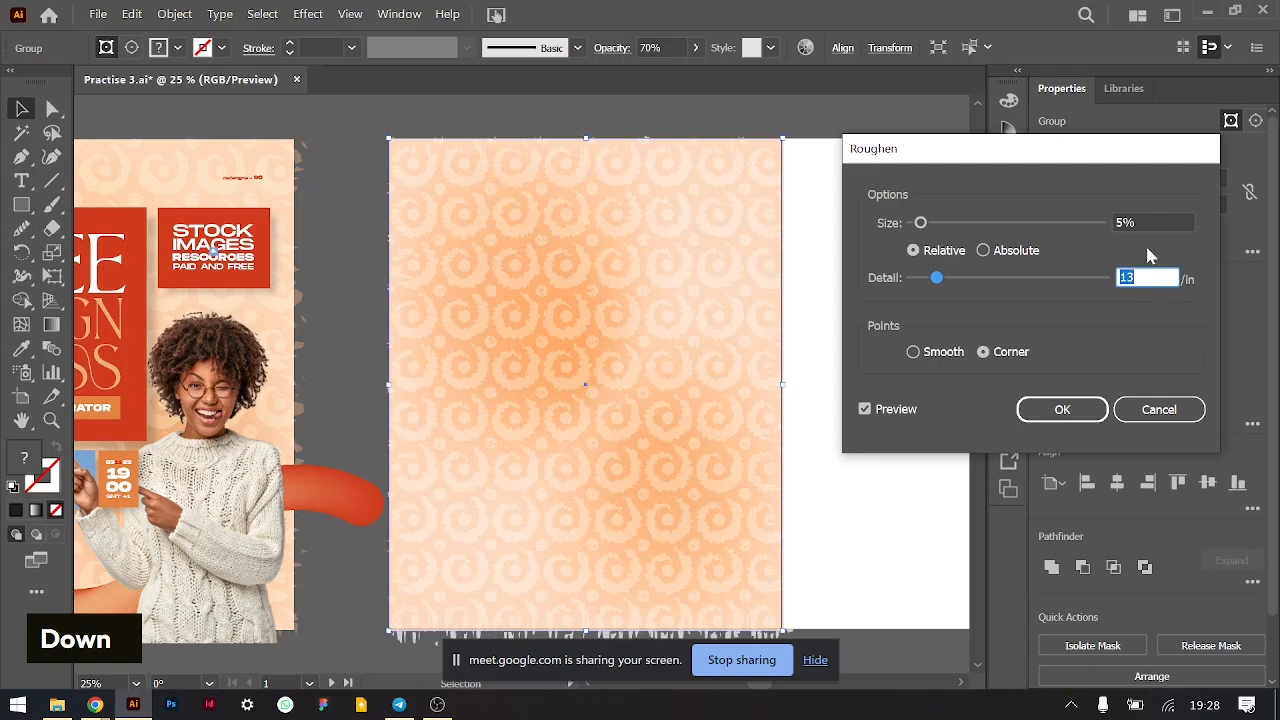
- Set the Roughen effect's relative size to 8% with corner points, apply it, and deselect the spiral pattern
left_click(1146, 222)
key("Up")
key("Up")
key("Up")
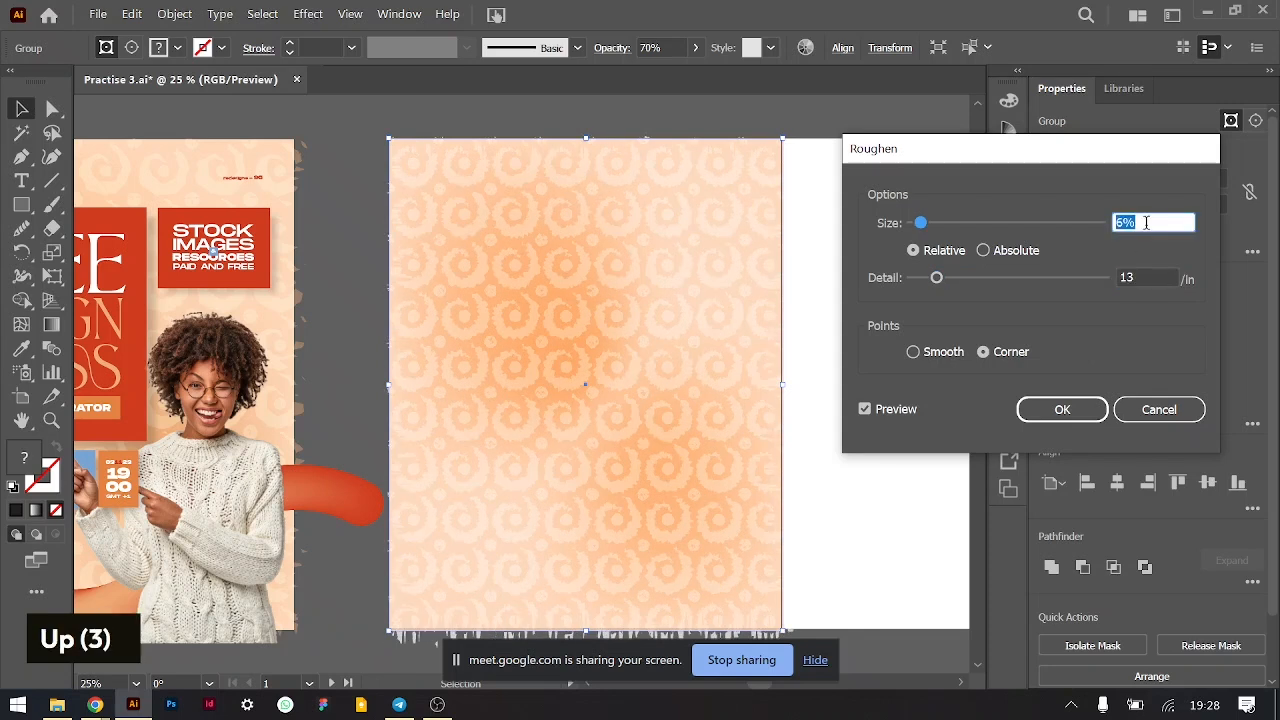
key("Down")
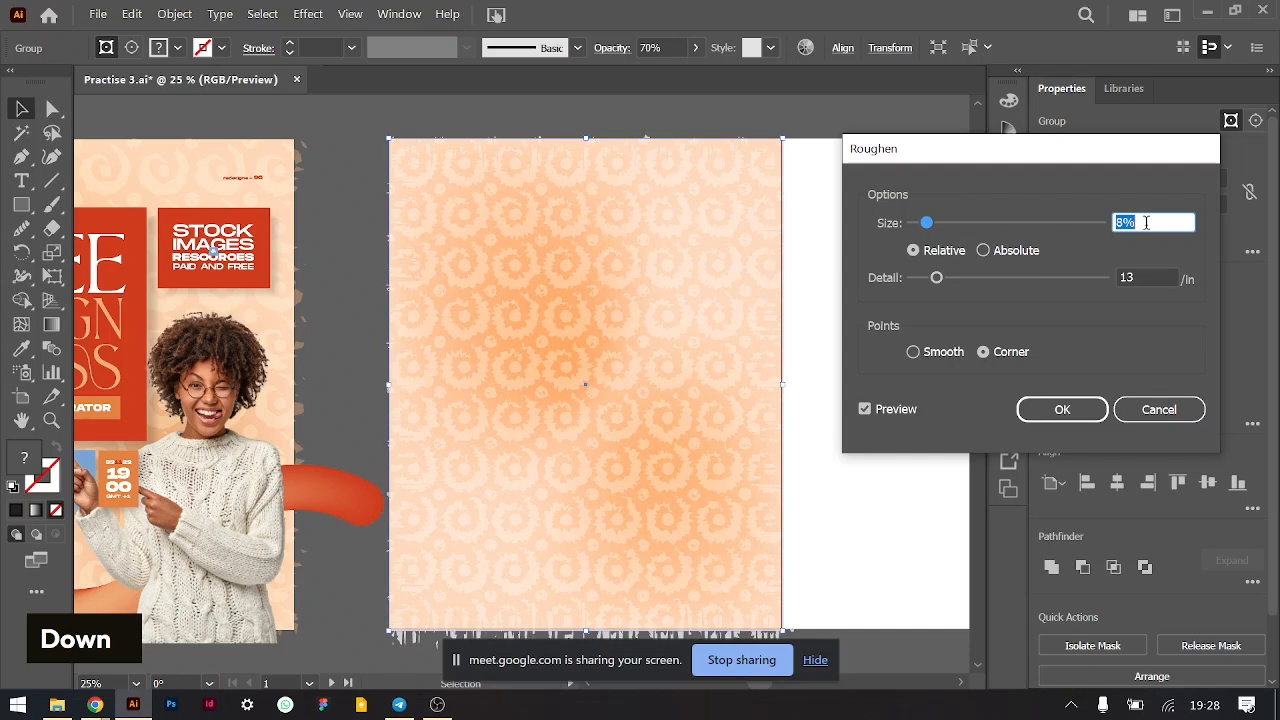
left_click(1058, 410)
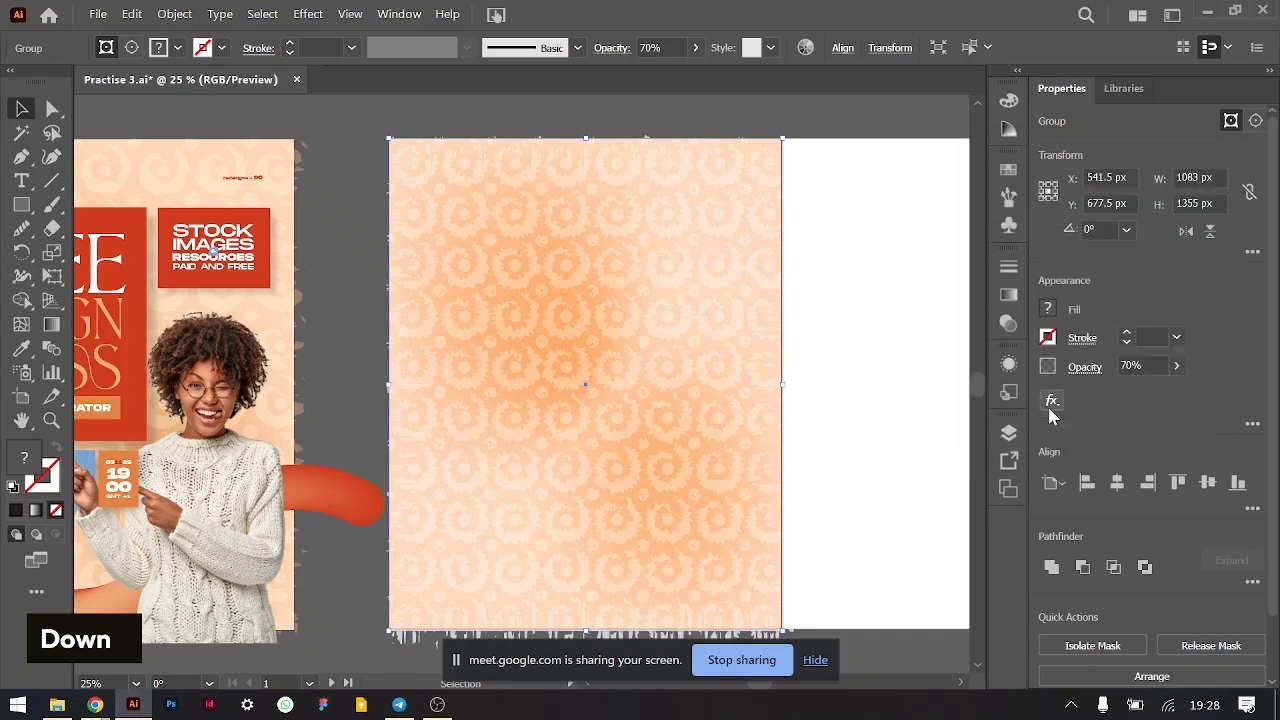
left_click(875, 300)
scroll(646, 343, "left", 6)
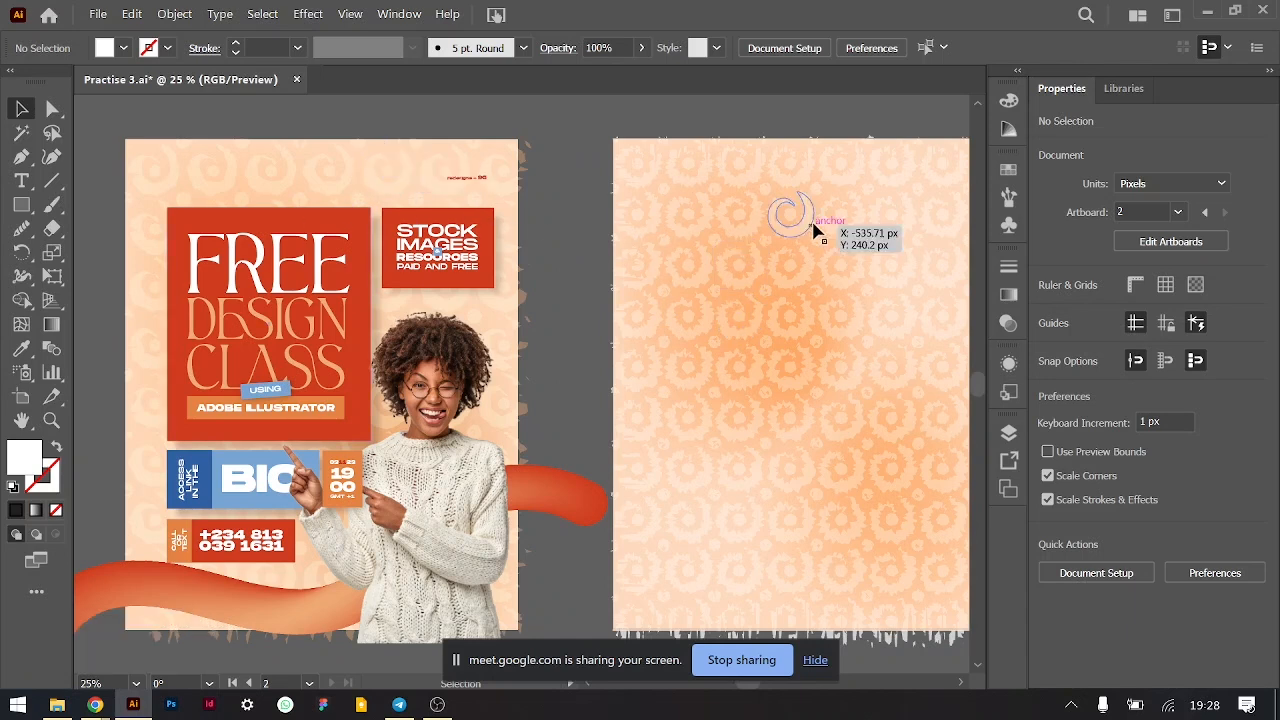
key("m")
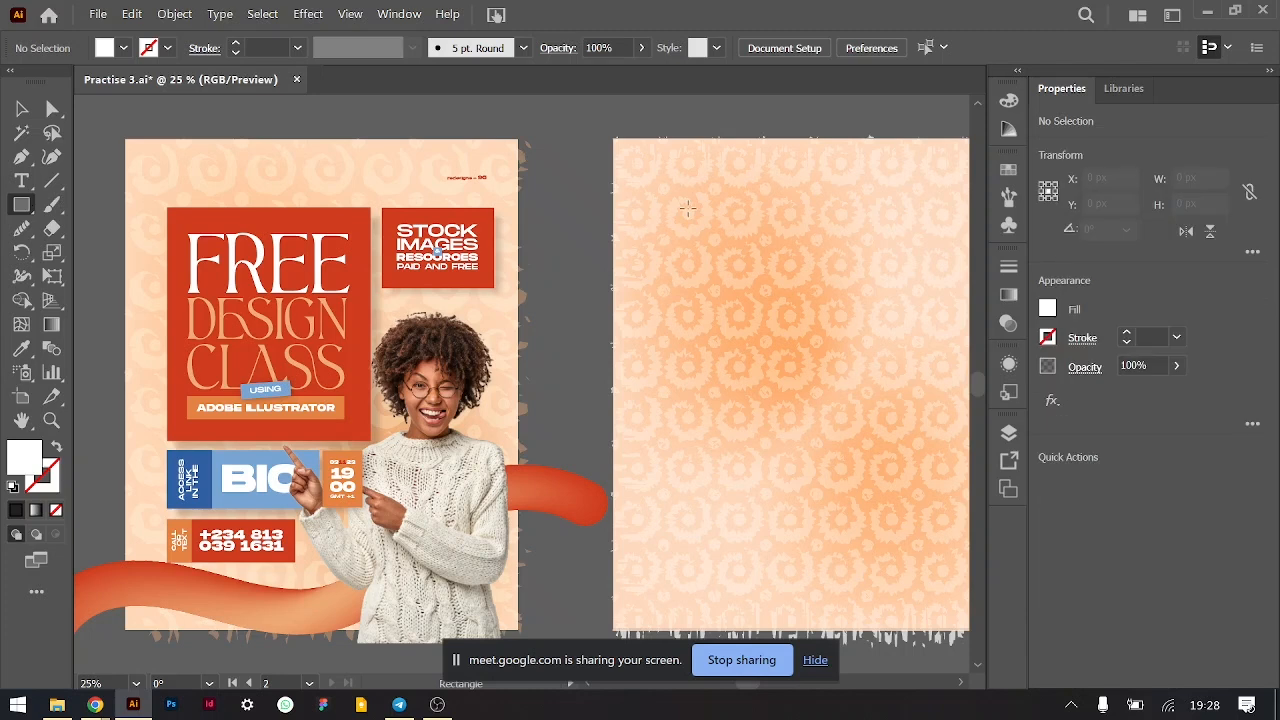
left_click_drag(671, 190, 884, 450)
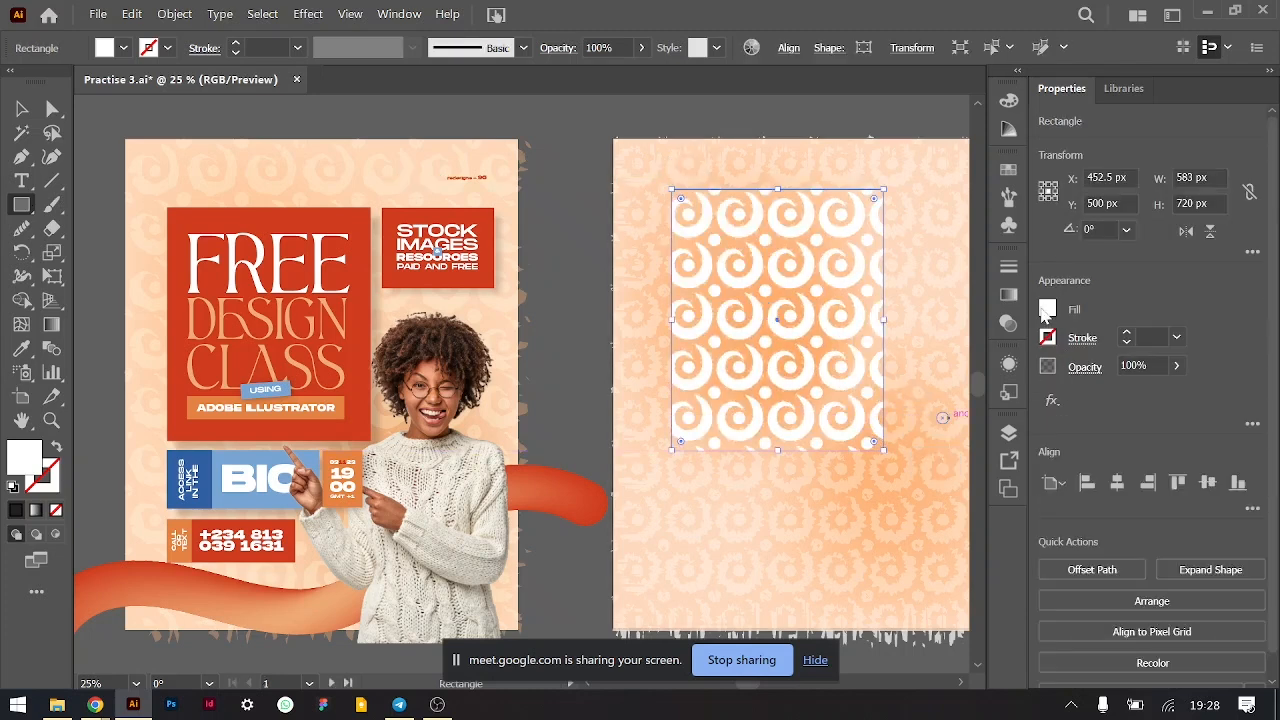
left_click(1047, 309)
left_click(980, 471)
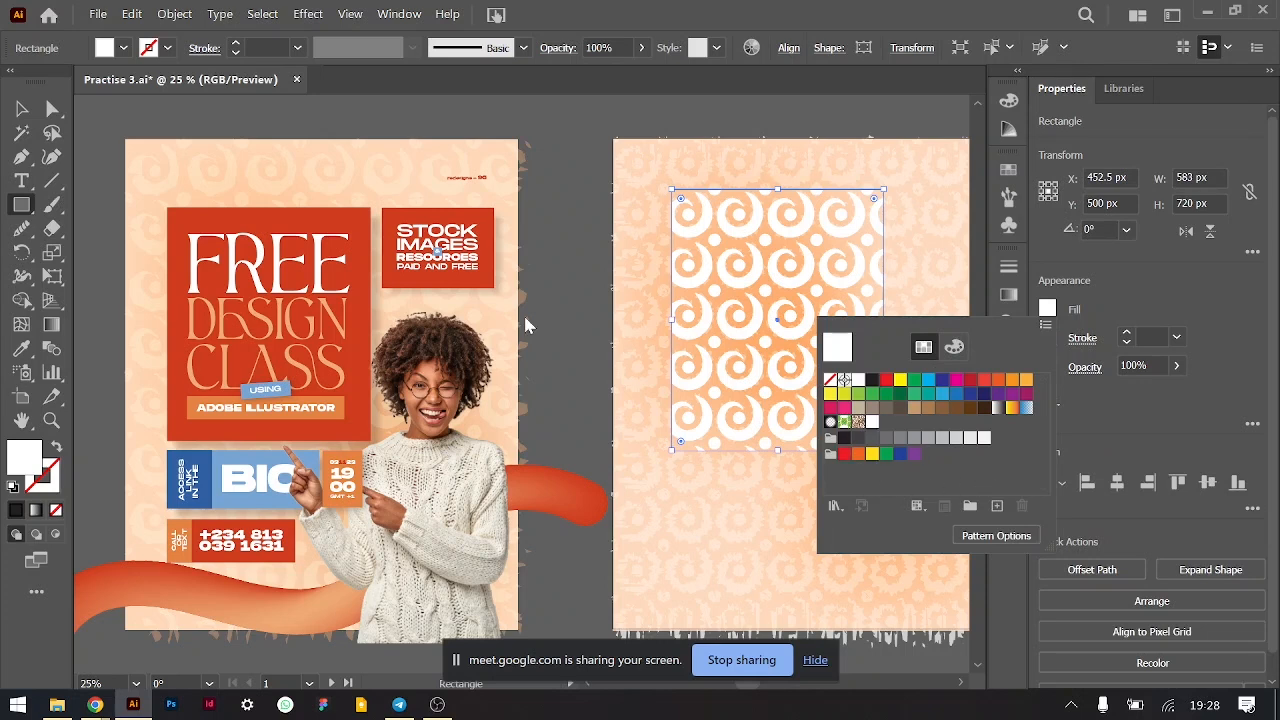
scroll(508, 310, "right", 1)
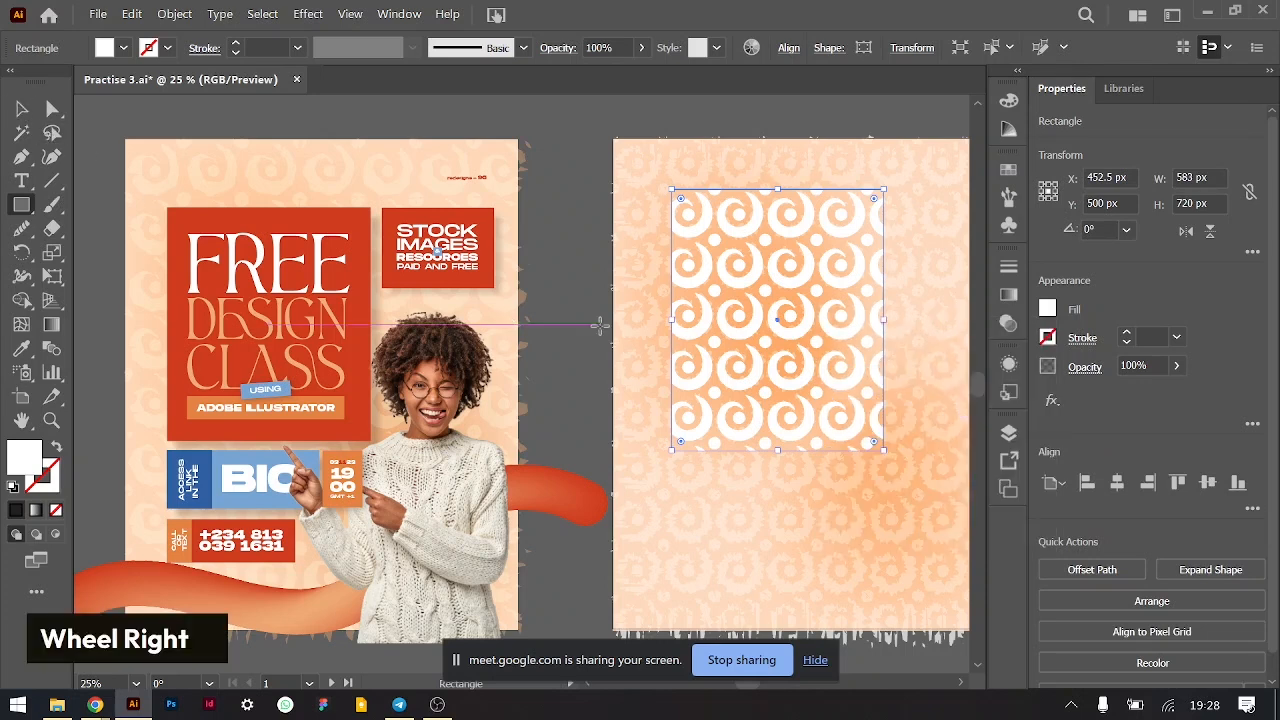
scroll(600, 327, "right", 3)
key("ctrl+z")
- Create a color group named Practice Colours from the five palette squares above the artboard, based on the selected artwork
scroll(728, 298, "right", 2)
scroll(731, 297, "up", 3)
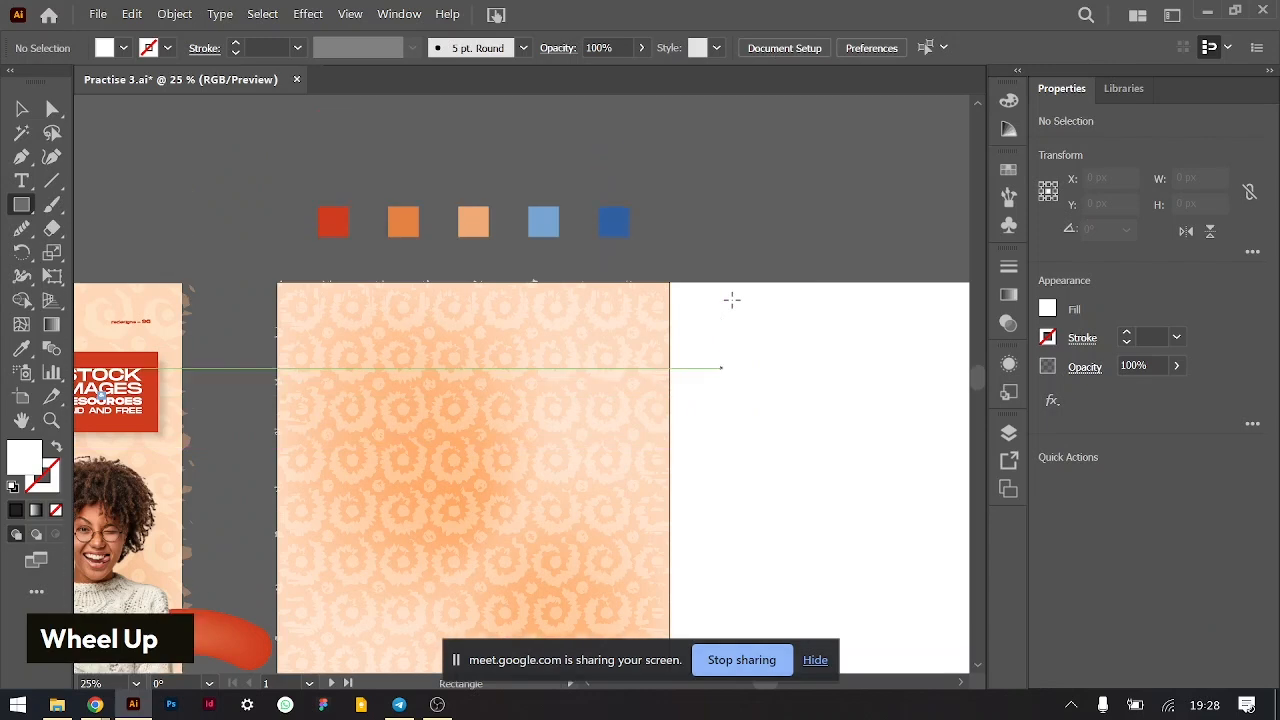
double_click(19, 113)
left_click_drag(280, 247, 736, 310)
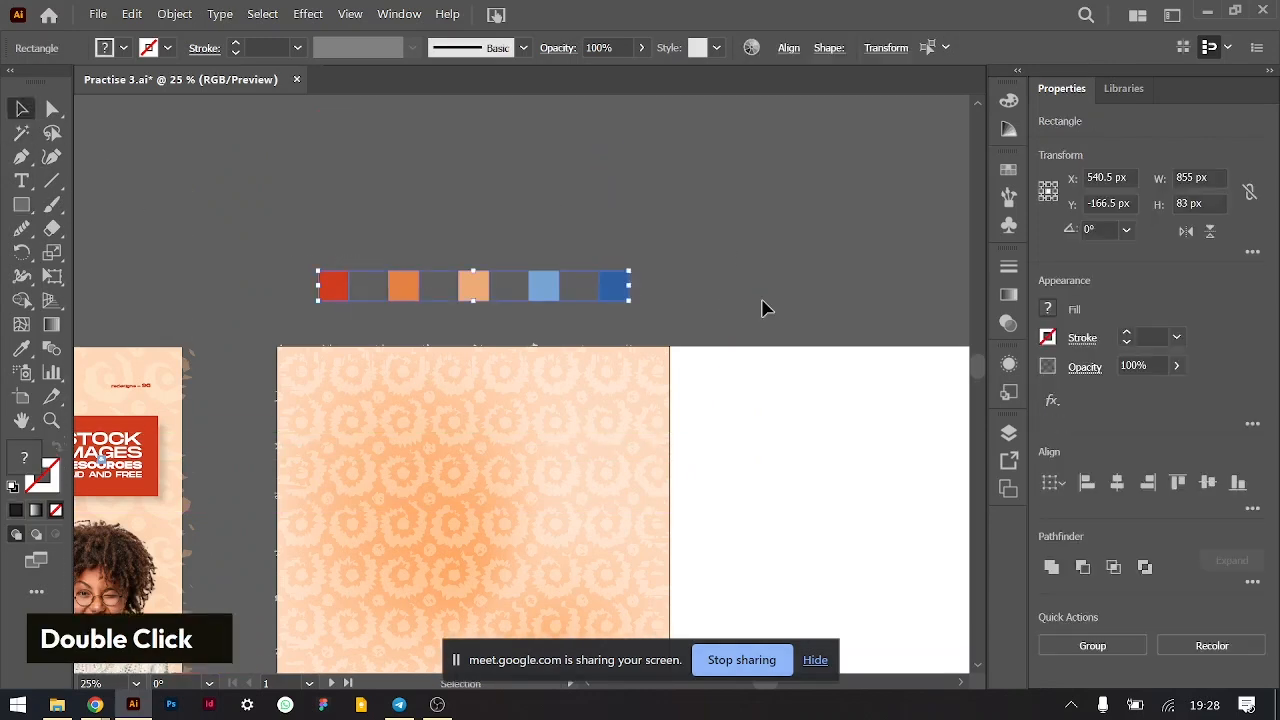
left_click(1008, 169)
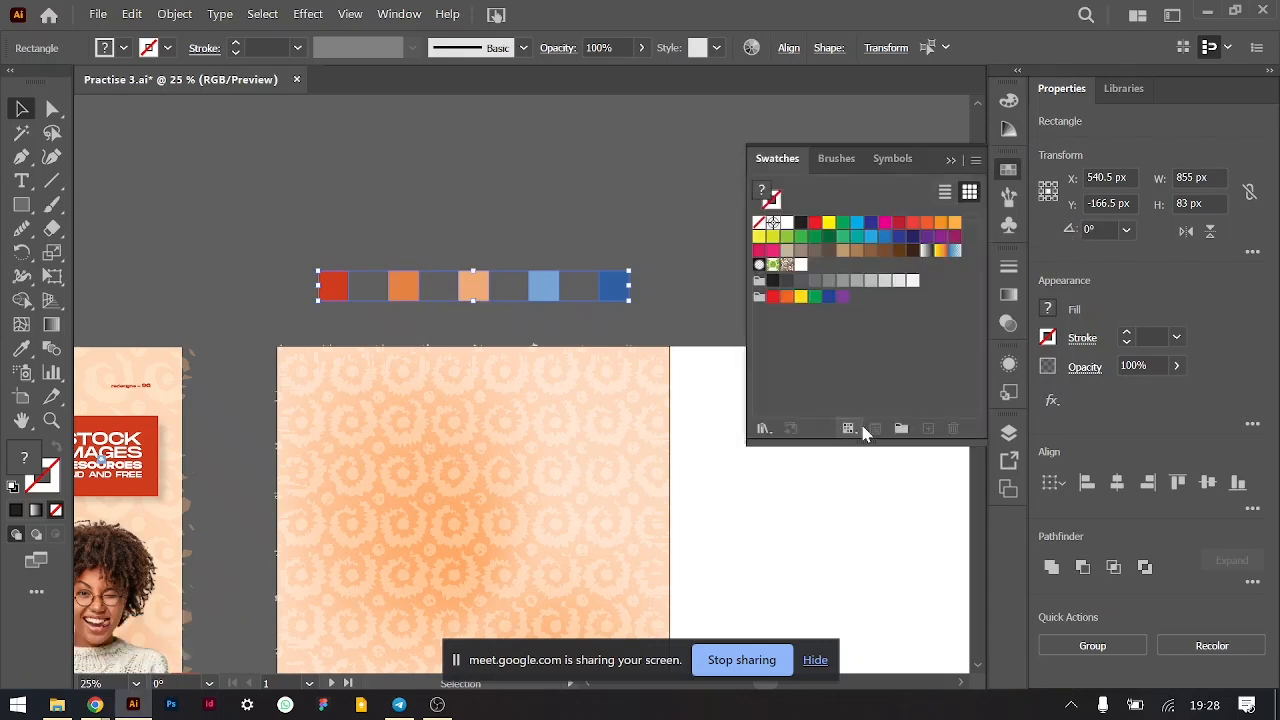
left_click(681, 250)
left_click_drag(300, 234, 641, 312)
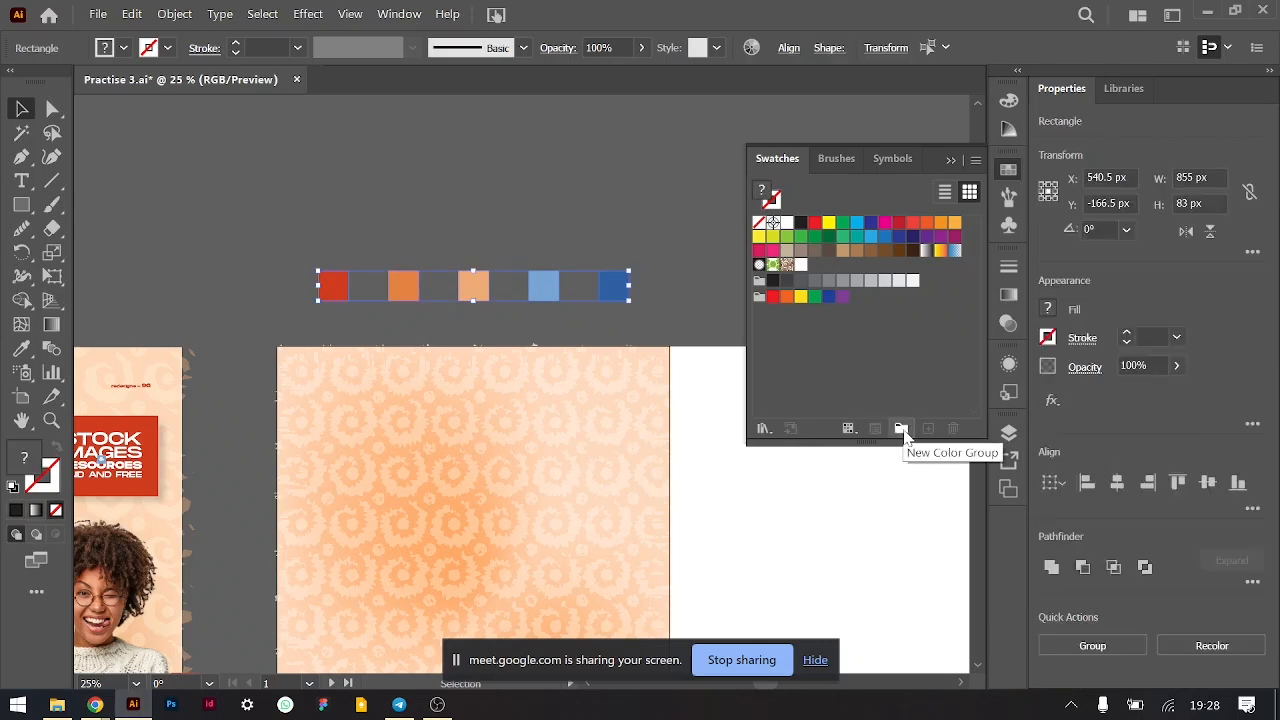
left_click(903, 431)
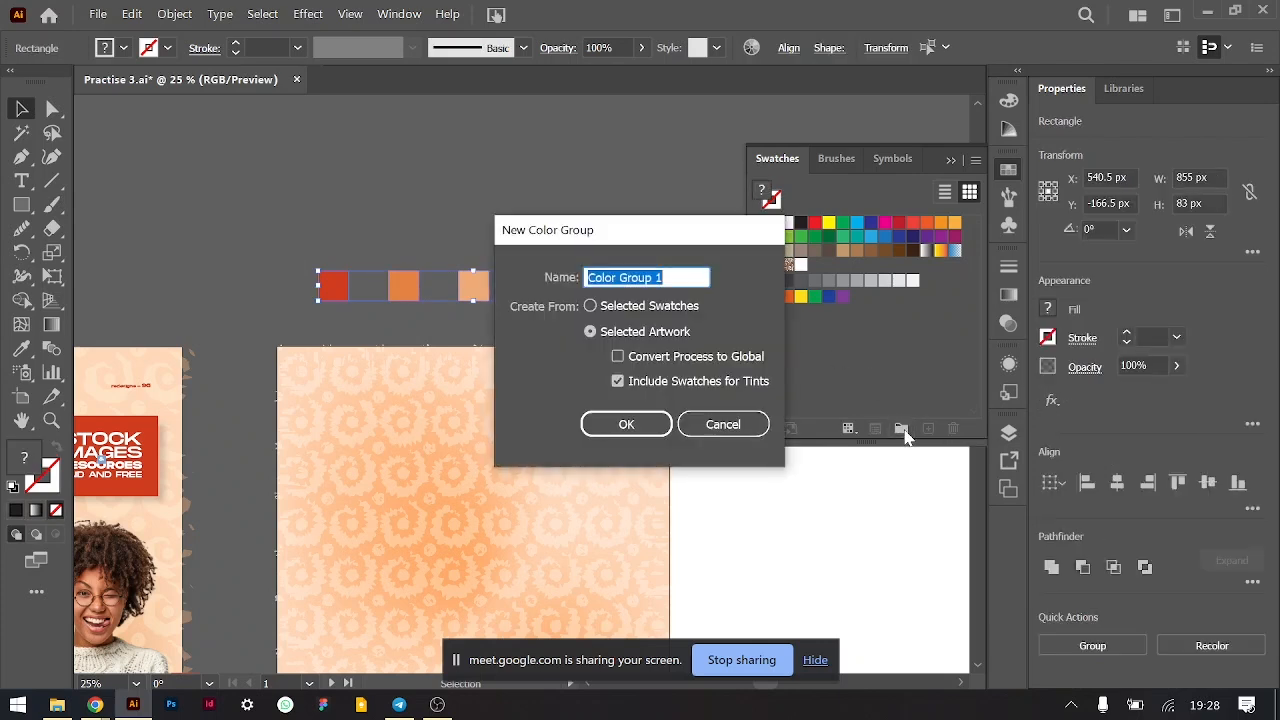
type("New")
key("BackSpace")
key("BackSpace")
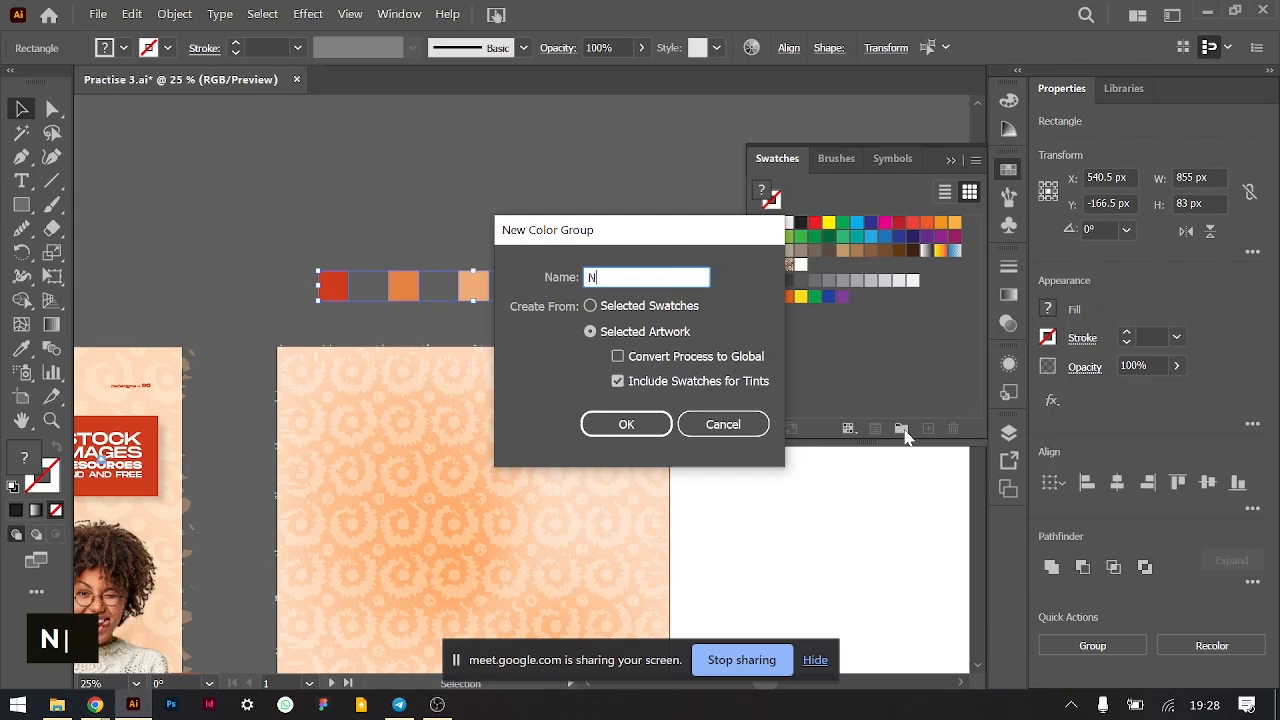
key("BackSpace")
type("Pract")
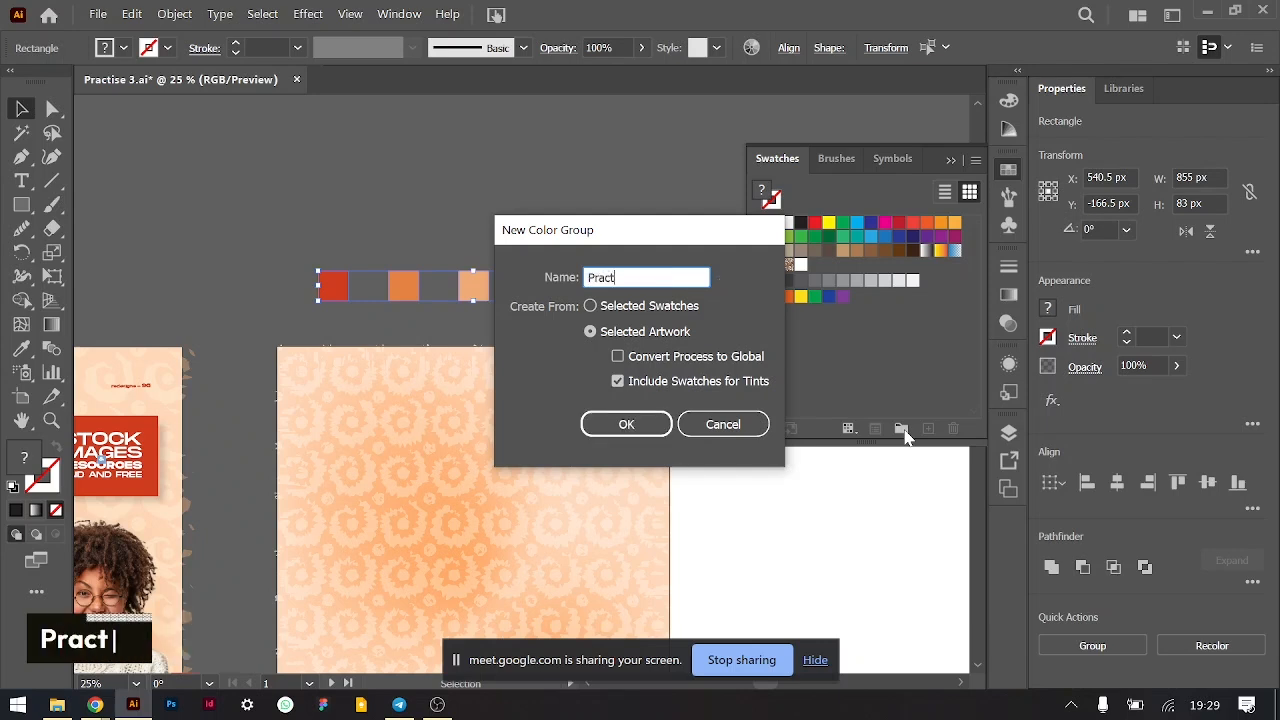
type("ise")
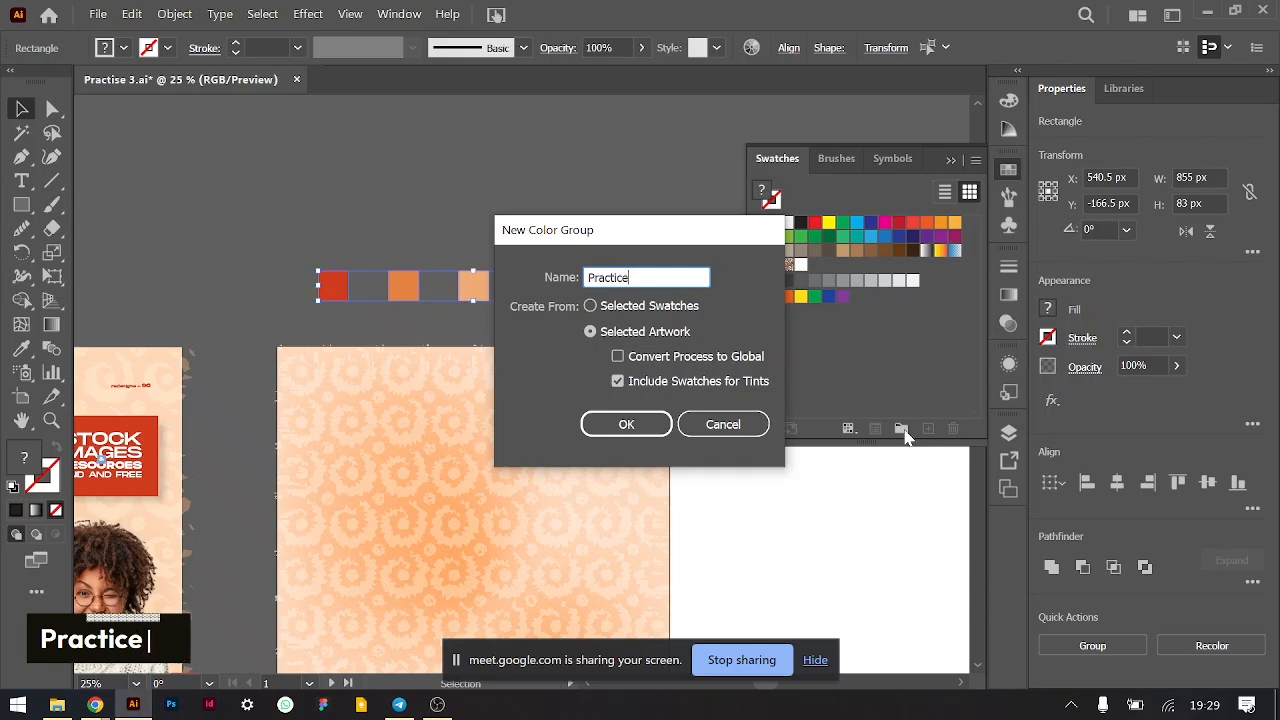
type(" Colours")
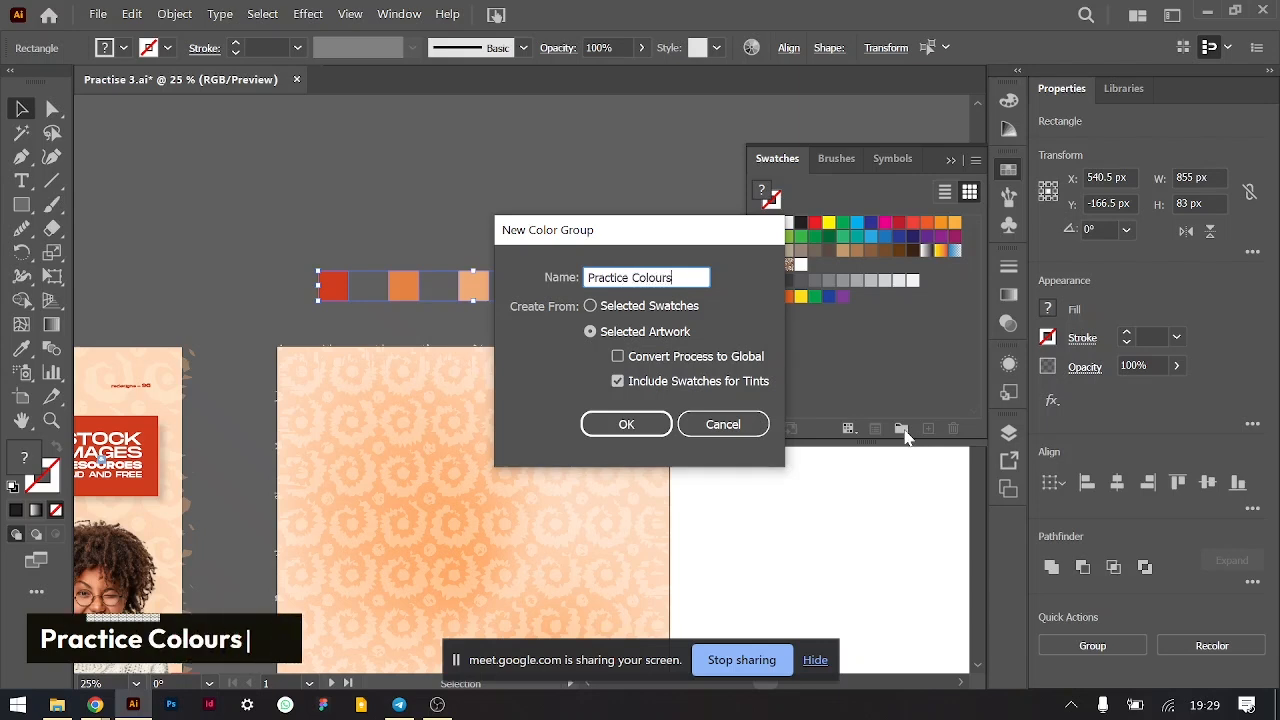
key("Return")
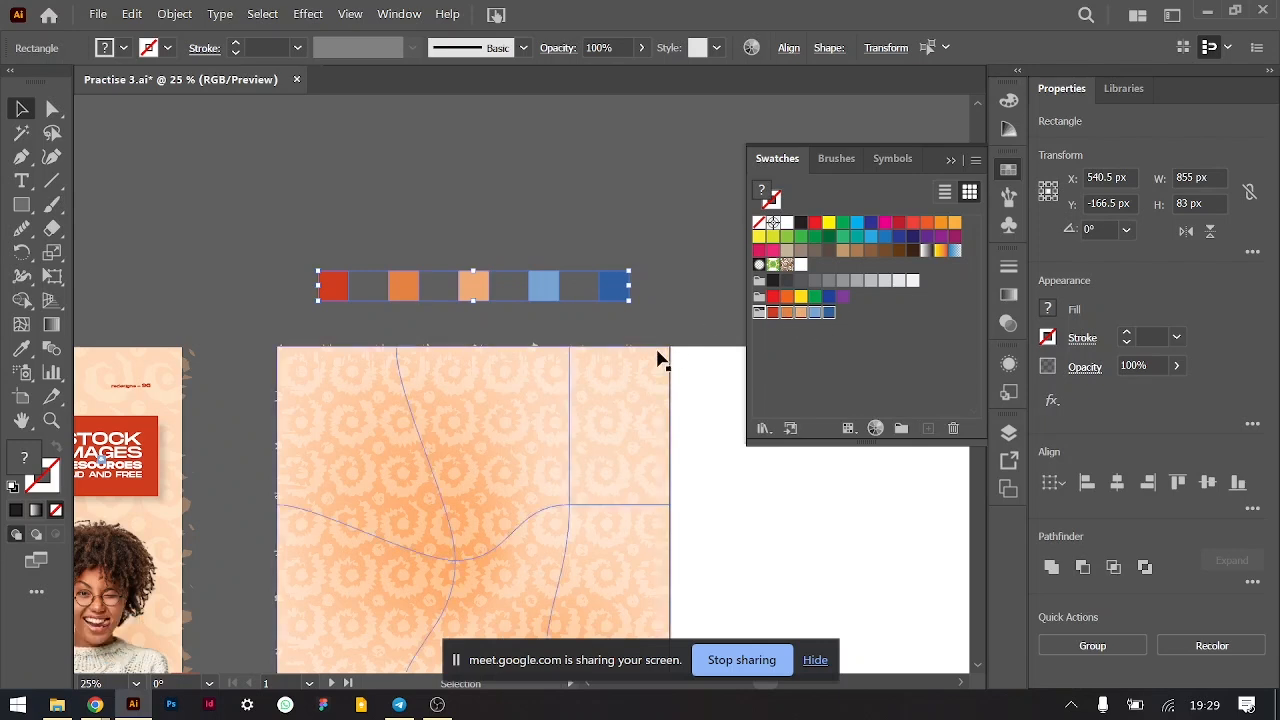
left_click(680, 309)
- Draw a rectangle about 575 by 667 px on the patterned artboard and fill it with the red from the new color group
scroll(680, 337, "down", 3)
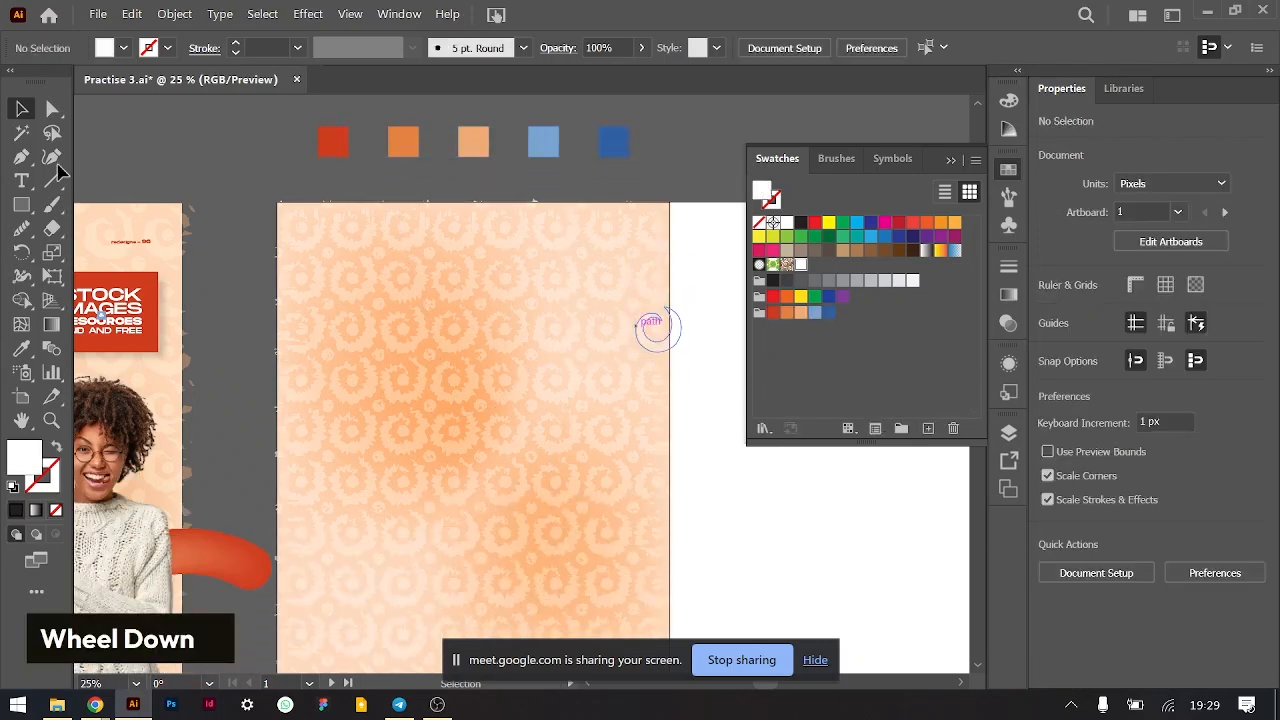
left_click(21, 204)
mouse_move(323, 250)
left_mouse_down()
mouse_move(522, 505)
mouse_move(531, 491)
left_mouse_up()
left_click(772, 312)
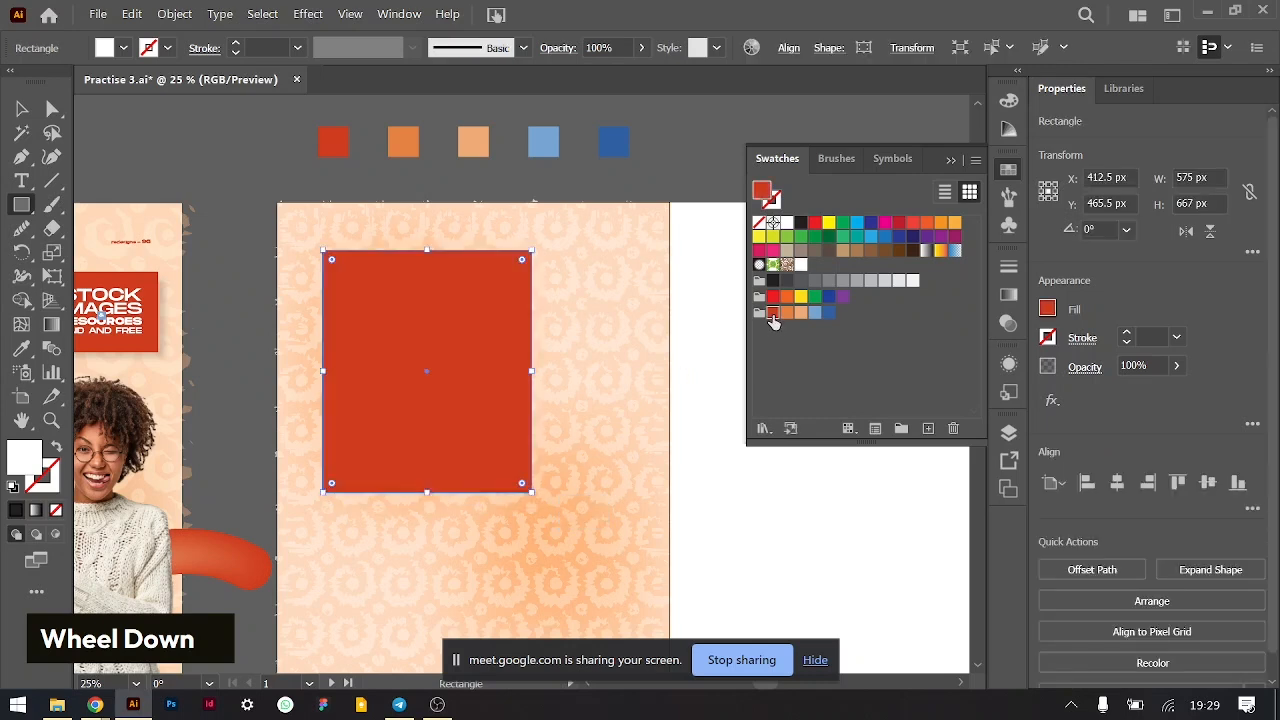
left_click(21, 108)
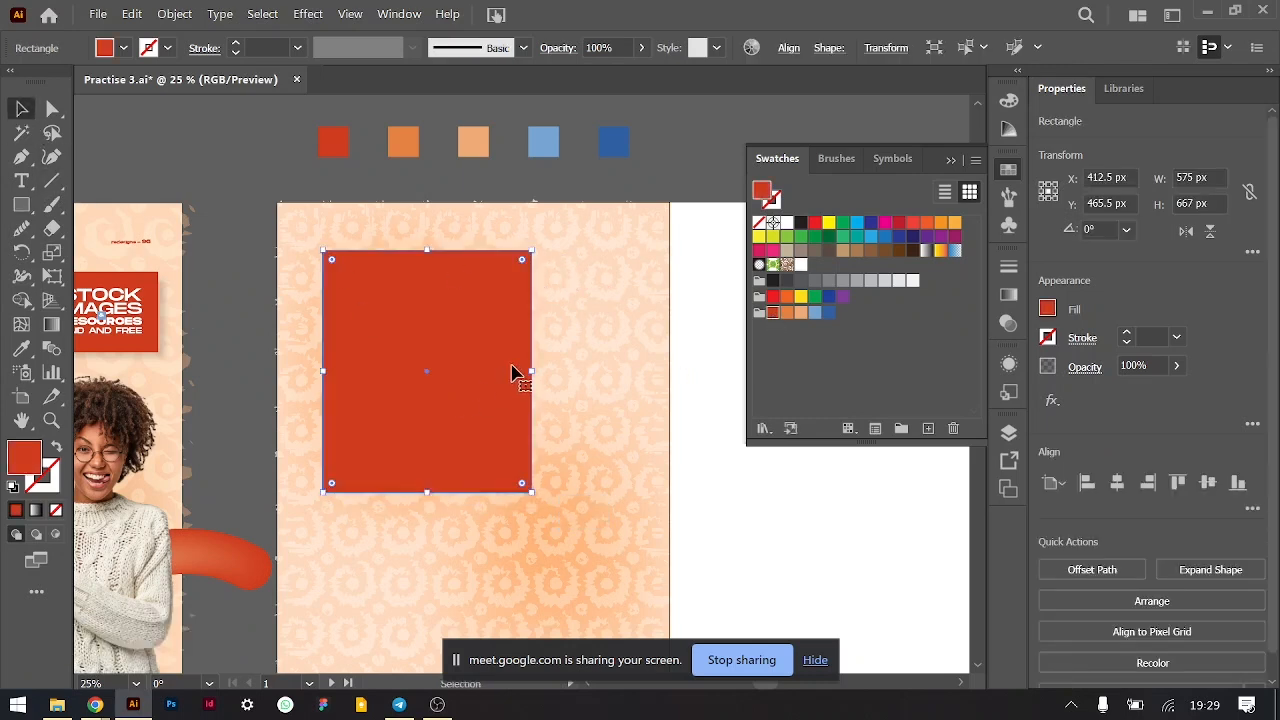
scroll(214, 391, "left", 5)
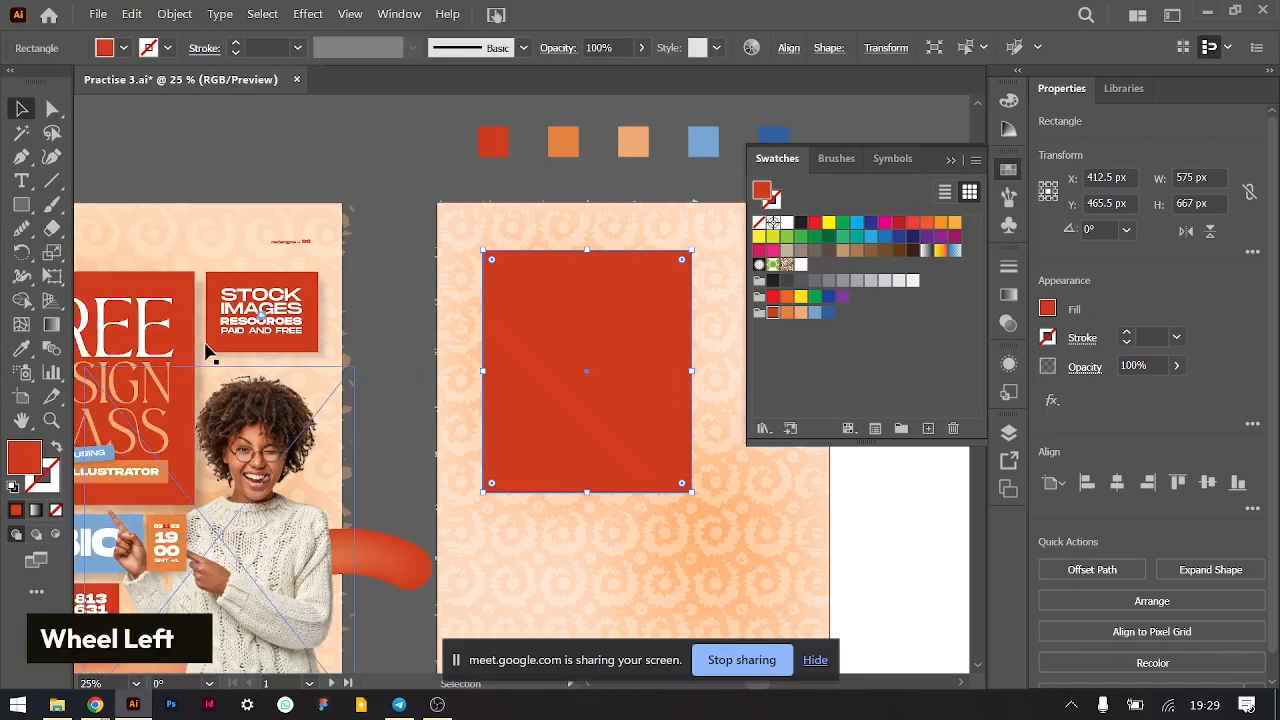
left_click_drag(620, 370, 626, 377)
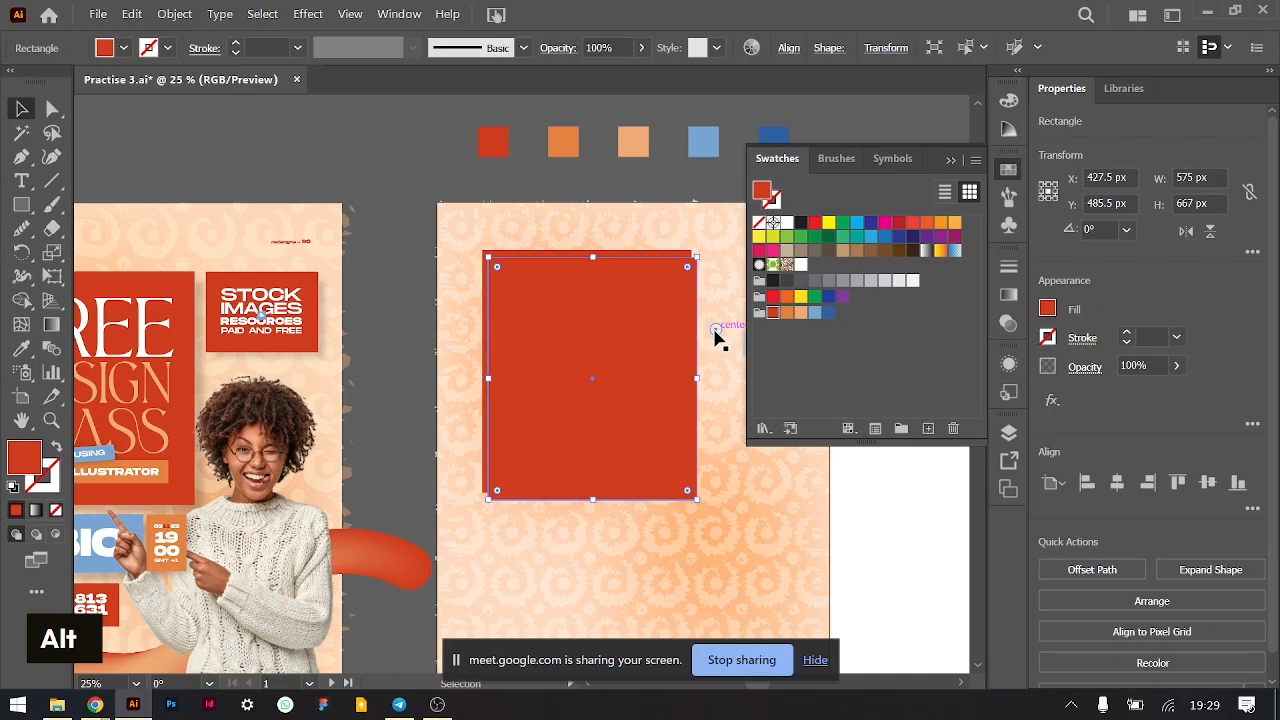
key("ctrl+z")
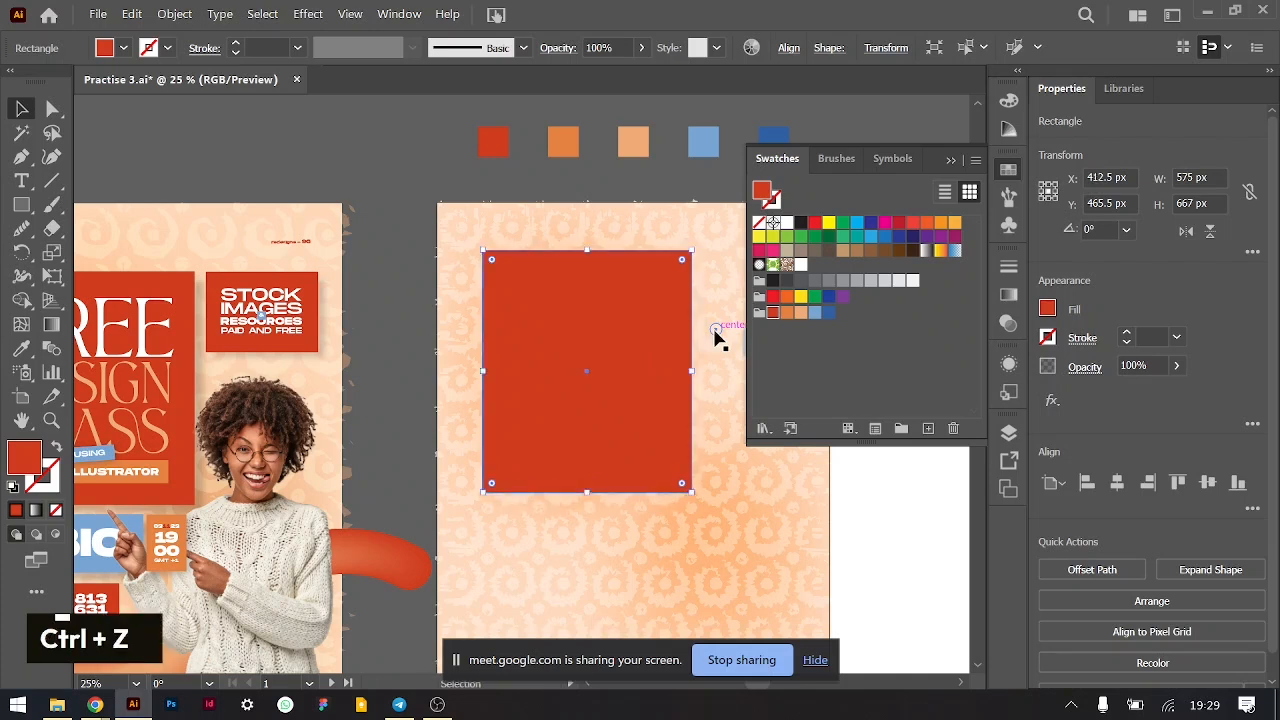
- Duplicate the red rectangle with an offset of about 17 px right and 20 px down, and fill the copy with black
left_click(640, 337, "alt")
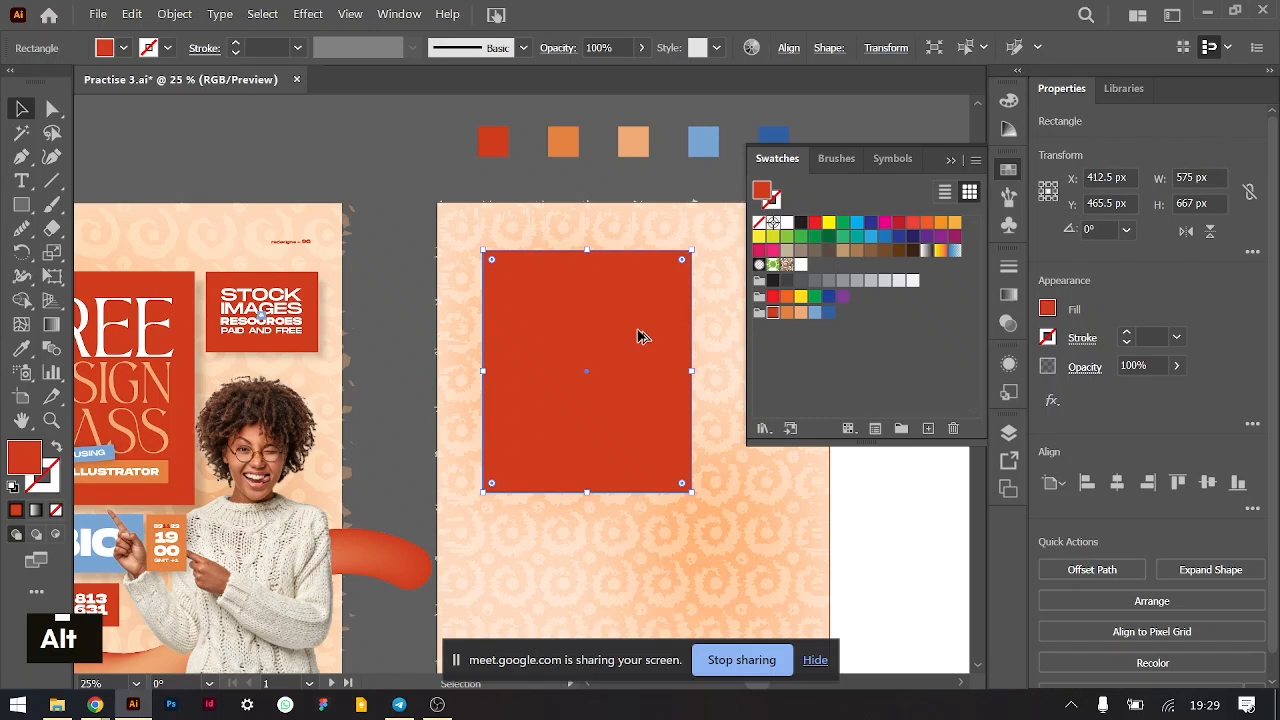
left_click_drag(640, 337, 644, 344)
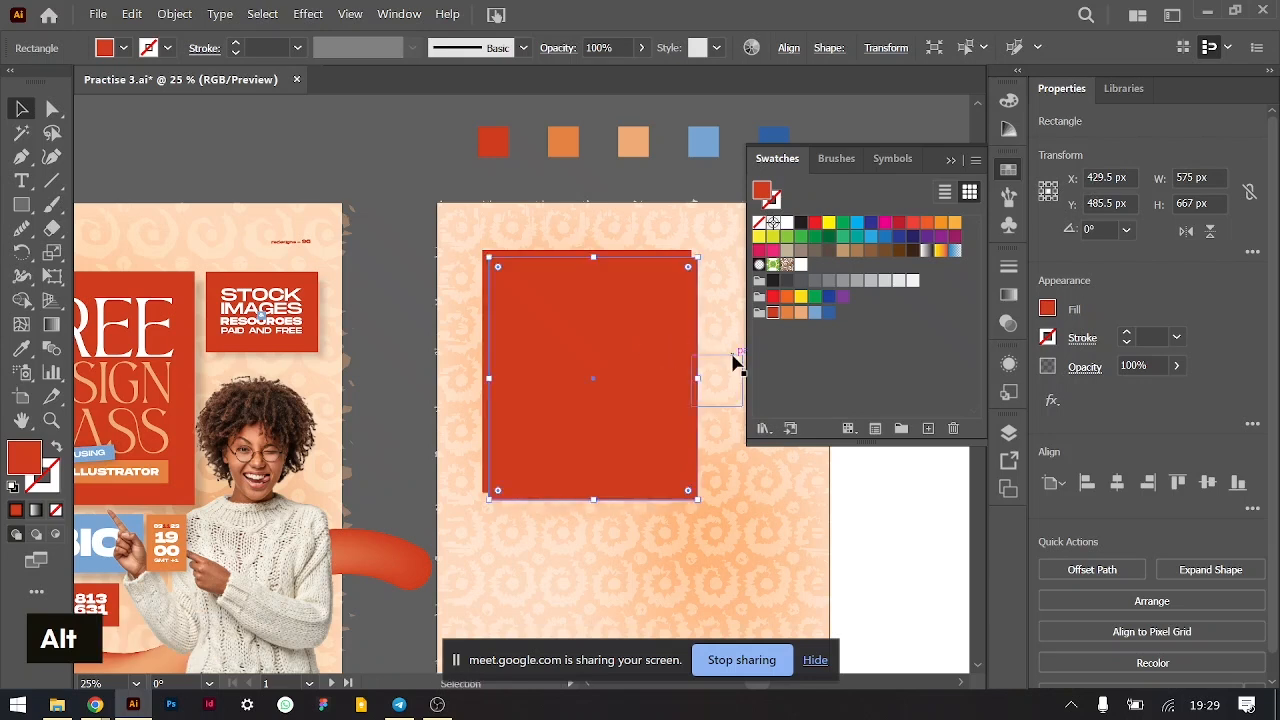
left_click(1048, 309)
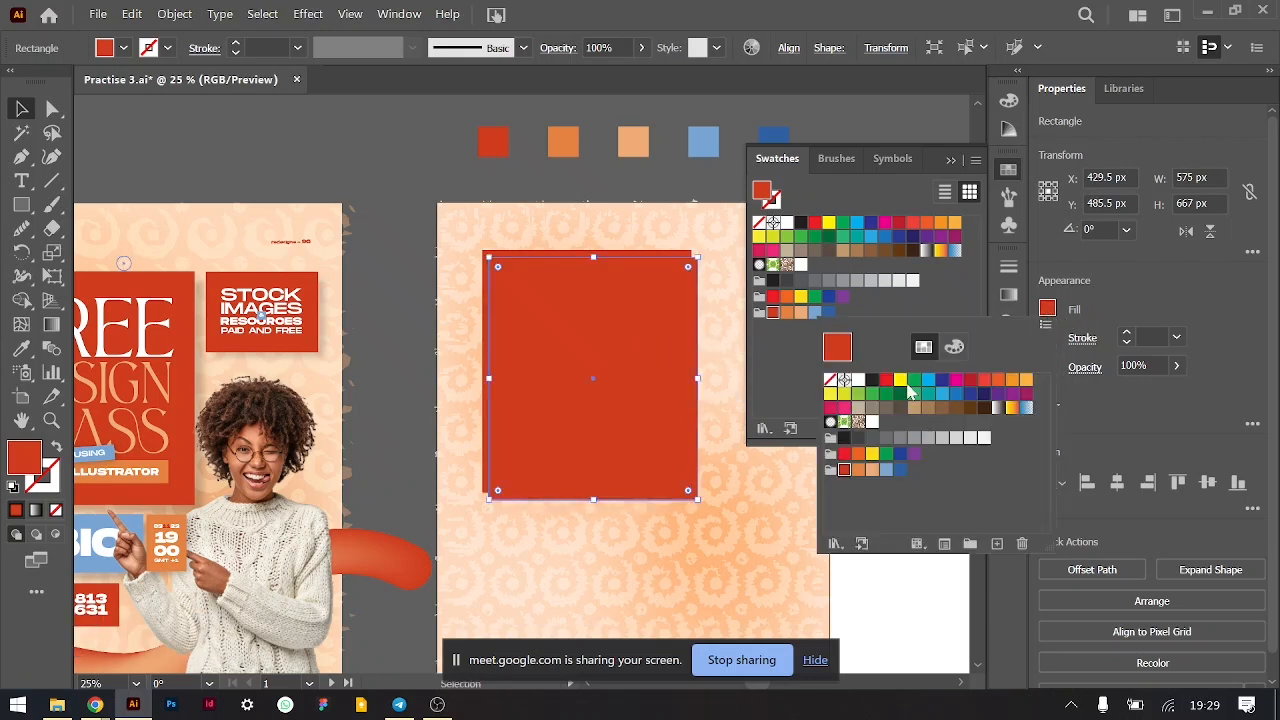
left_click(872, 381)
double_click(515, 225)
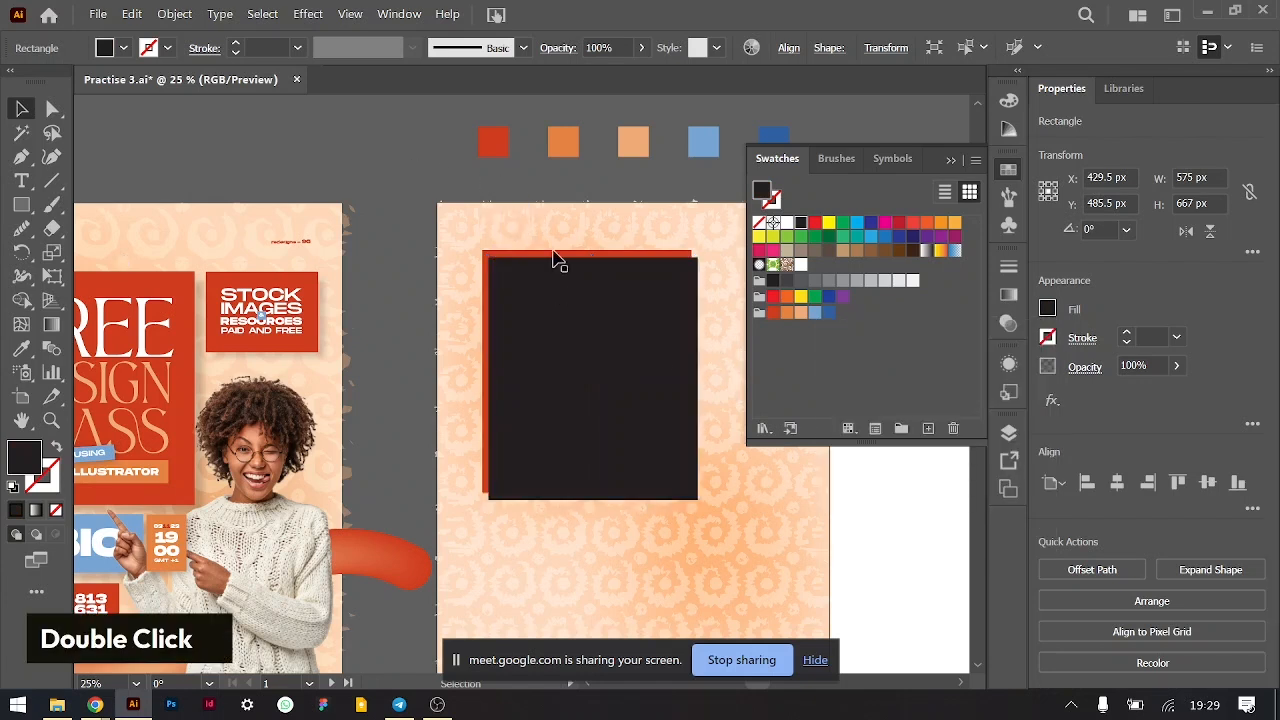
left_click(583, 369)
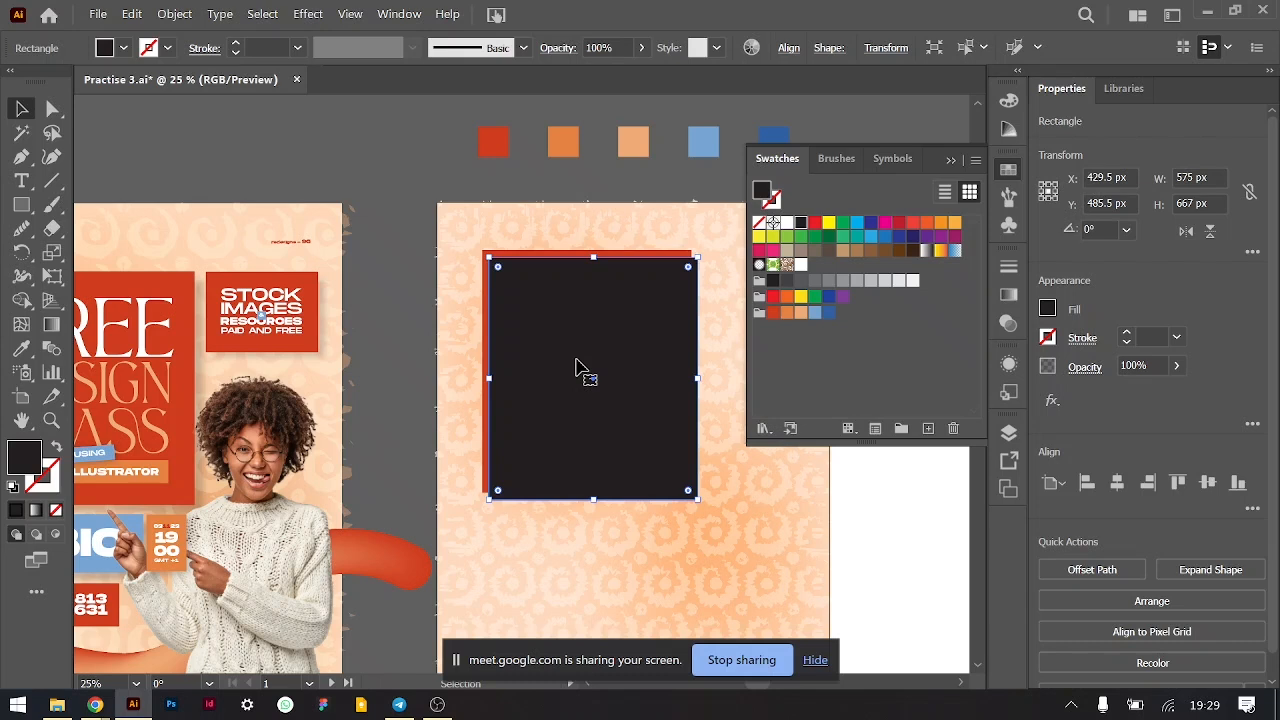
key("ctrl")
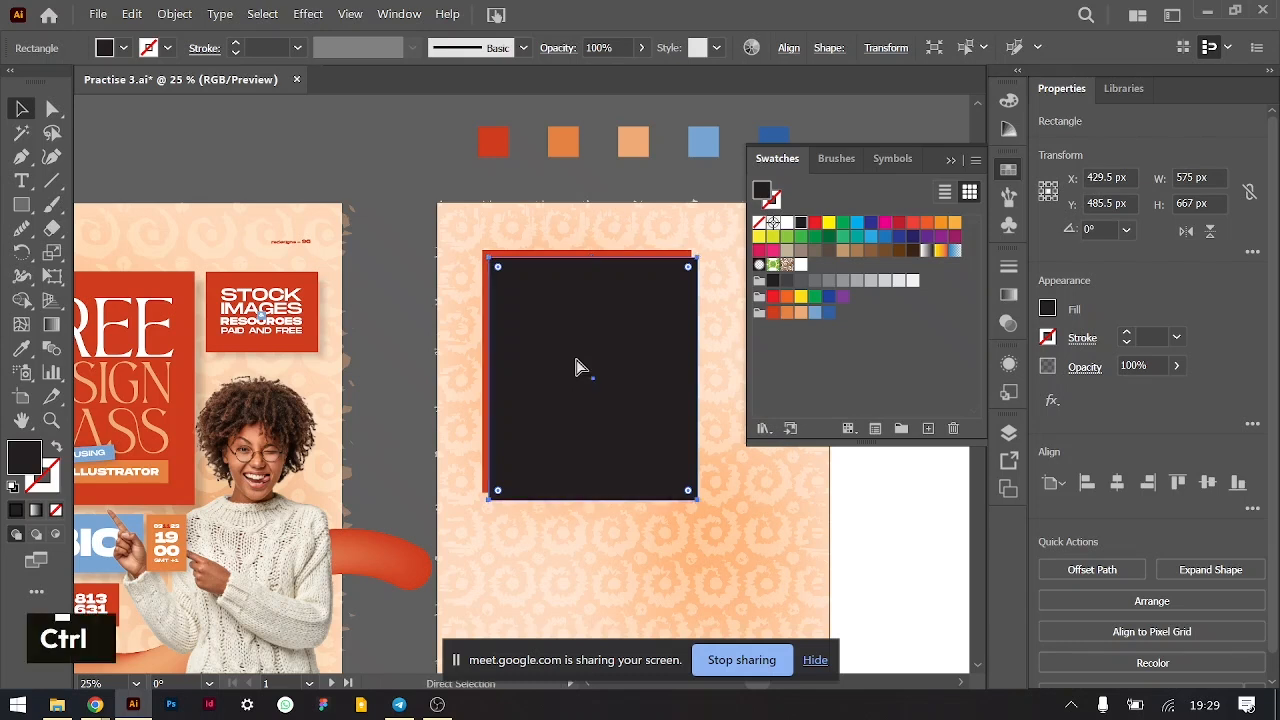
key("ctrl+bracketleft")
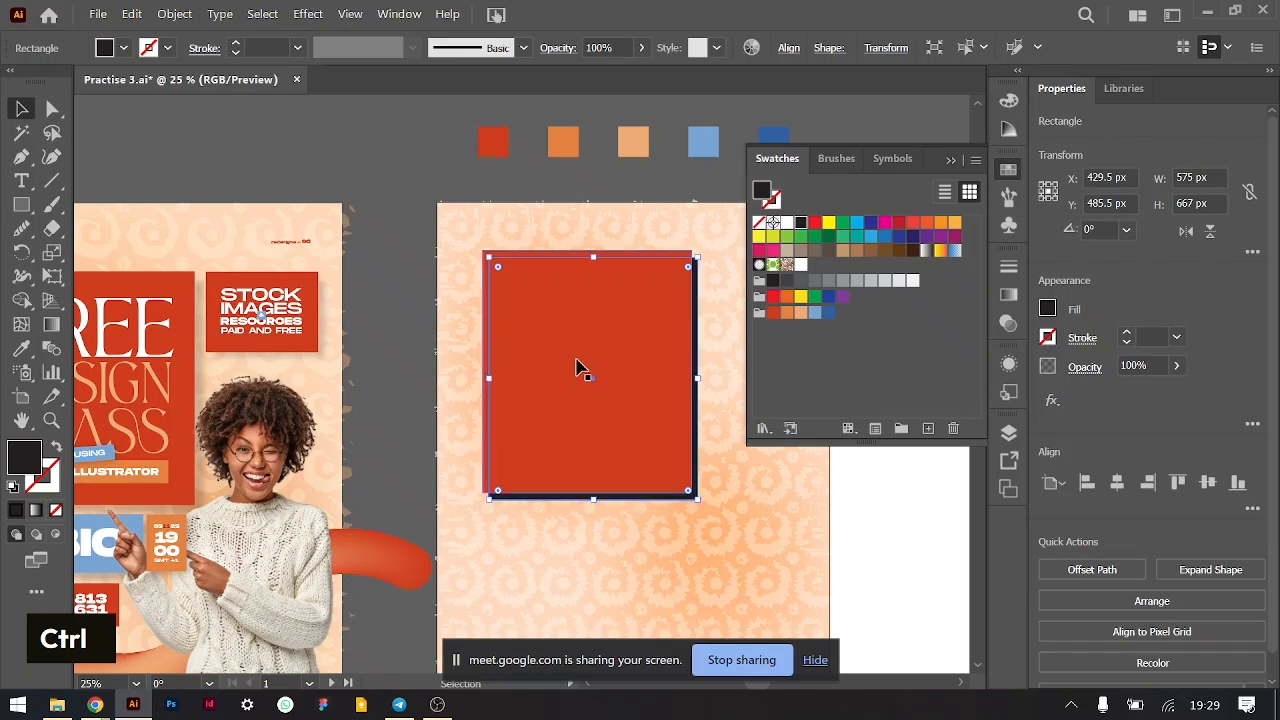
key("ctrl")
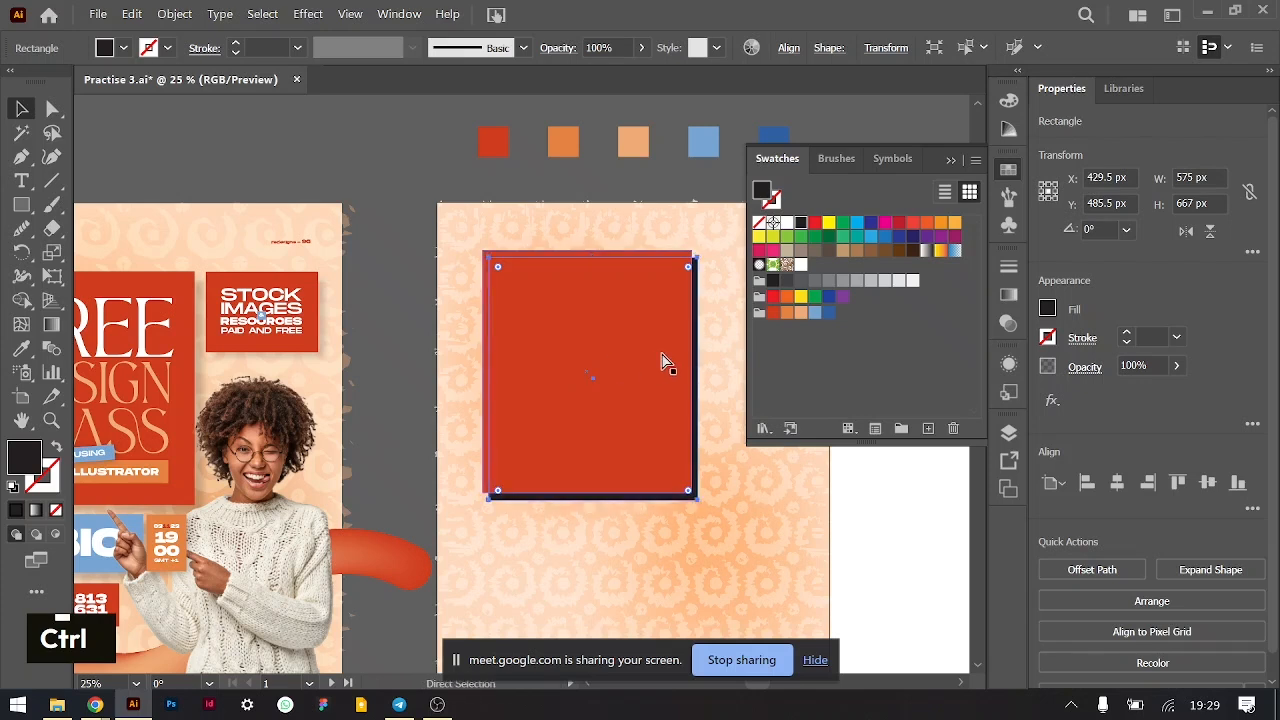
key("ctrl+z")
- Send the black rectangle one level backward so it sits behind the red rectangle
right_click(603, 362)
mouse_move(733, 598)
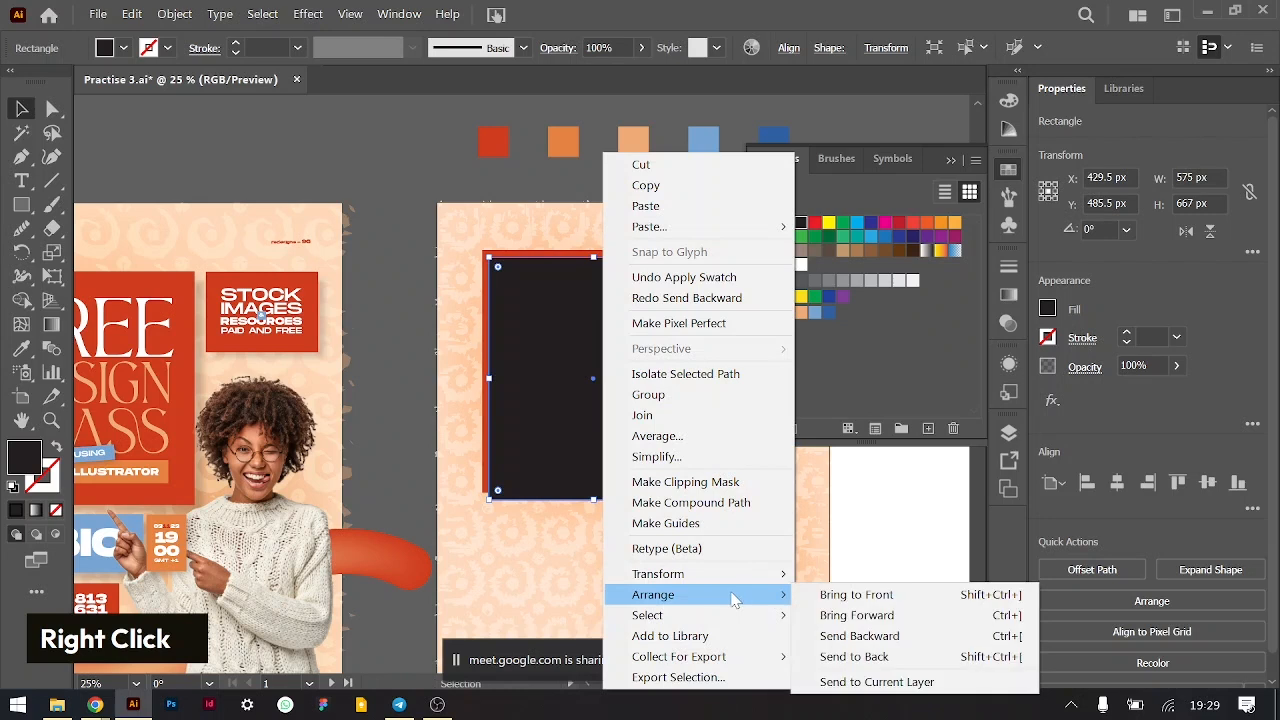
left_click(859, 636)
- Set the opacity of the black rectangle behind the red box to 20%
scroll(727, 465, "right", 2)
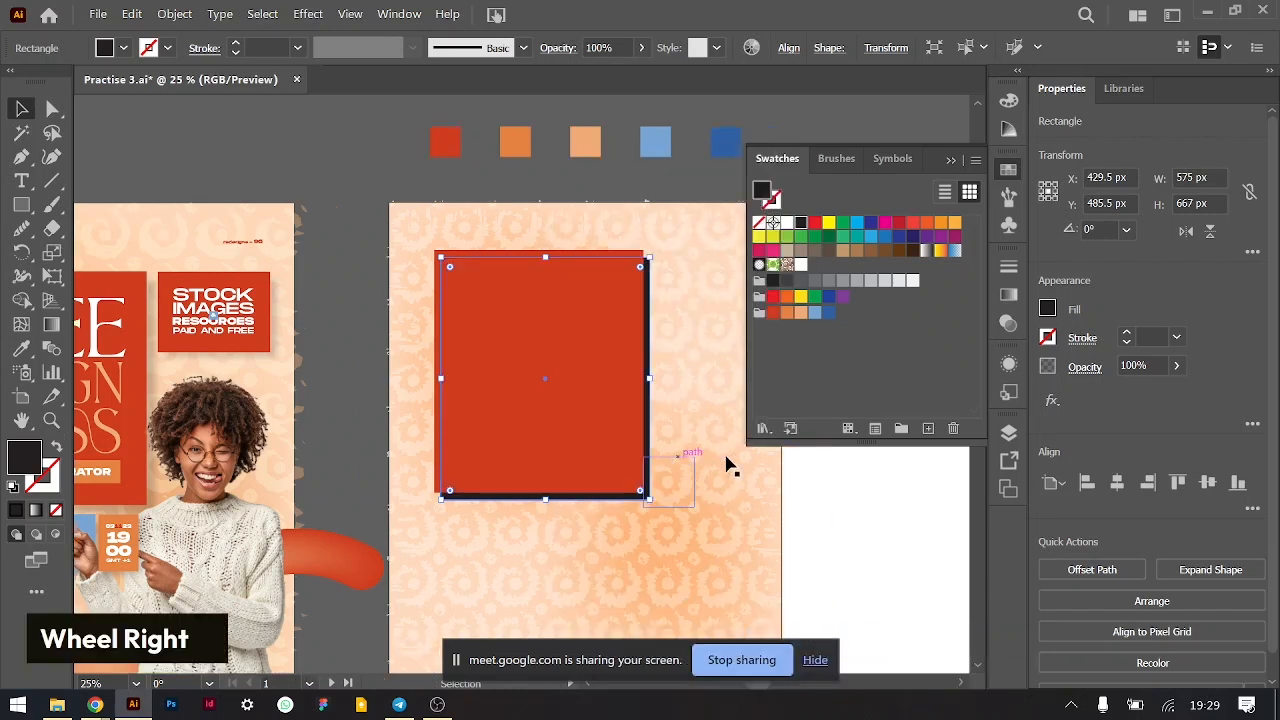
scroll(680, 450, "right", 1)
scroll(608, 363, "down", 2)
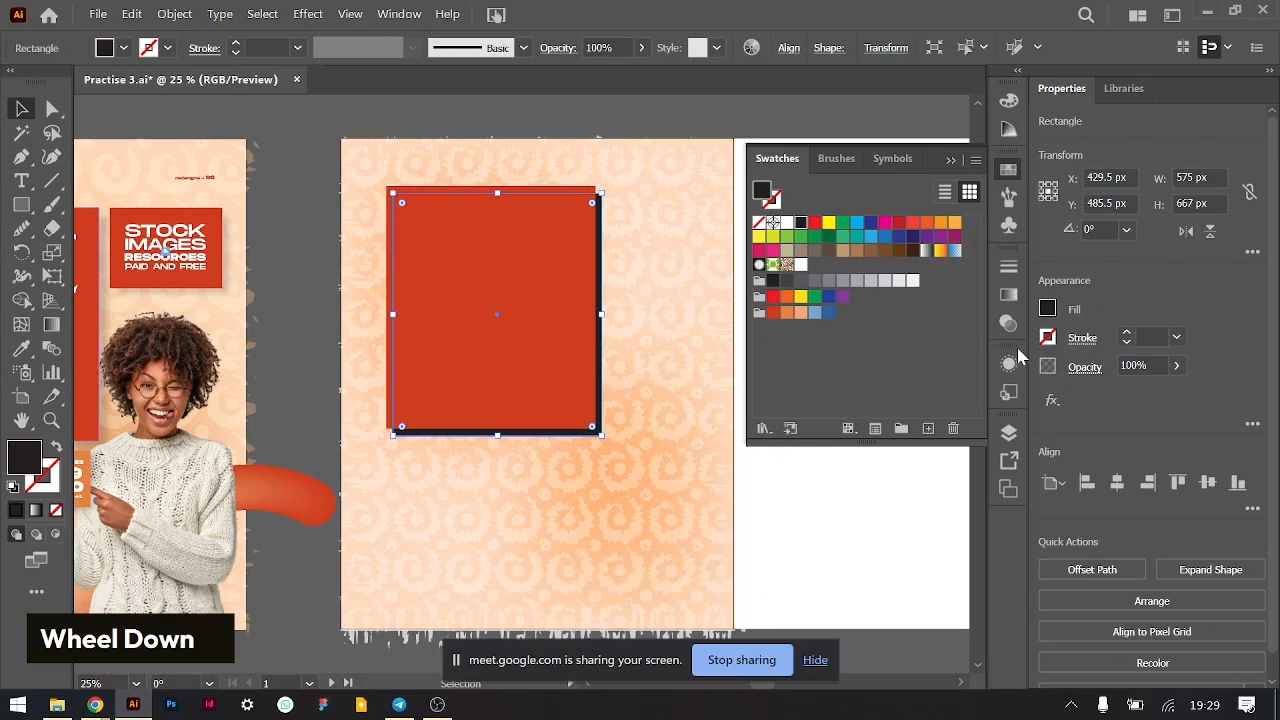
scroll(270, 313, "left", 2)
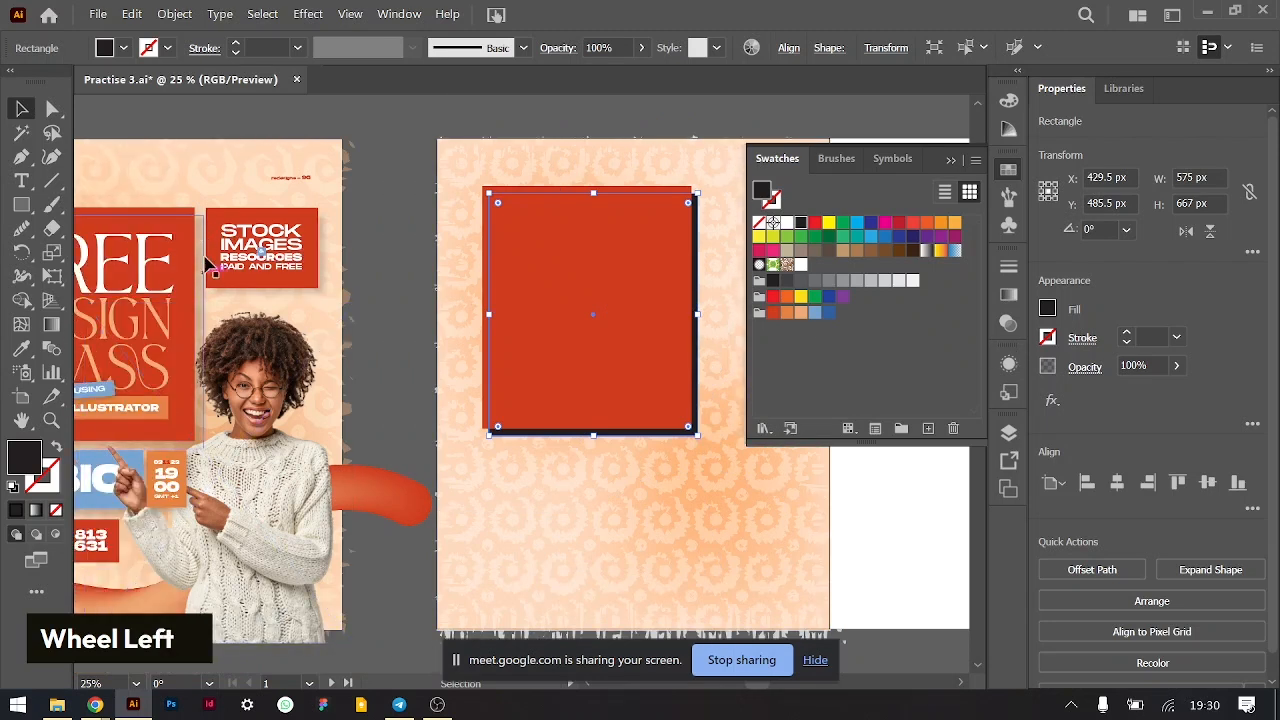
left_click(1140, 365)
type("20")
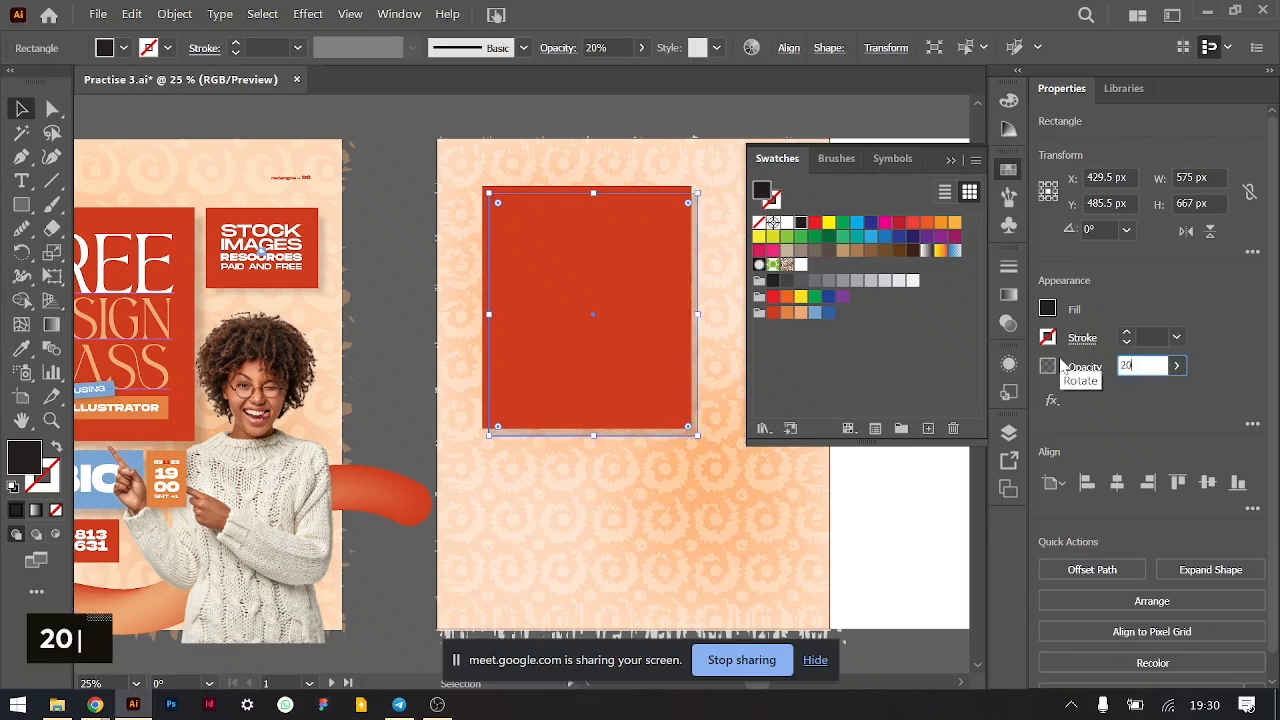
key("Tab")
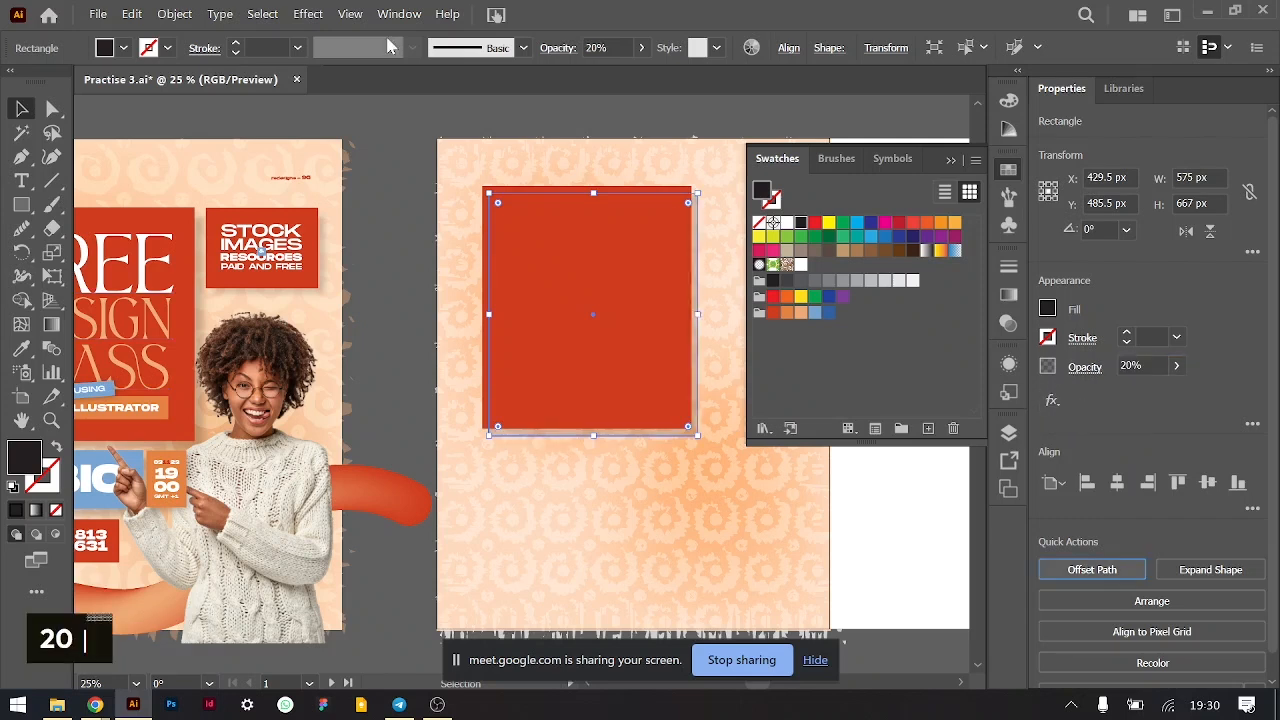
- Apply a Gaussian Blur with a 20-pixel radius to the black shadow rectangle, close the swatches, and deselect it
left_click(308, 14)
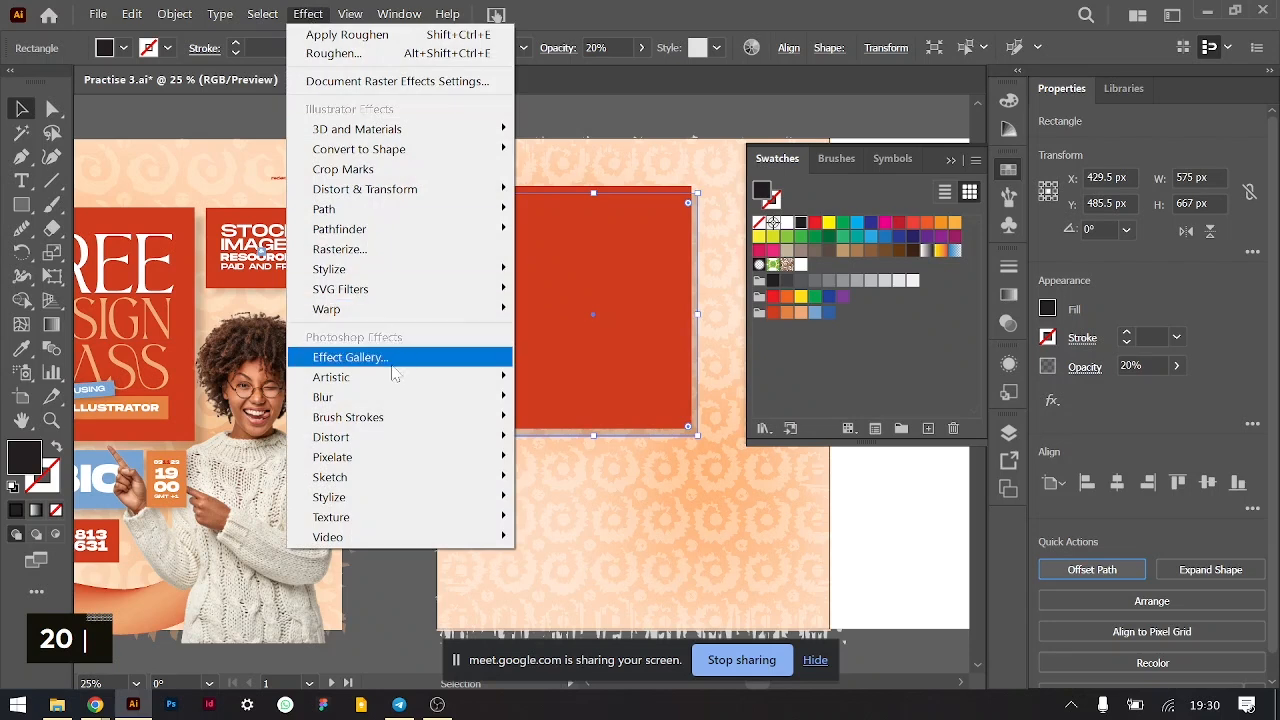
mouse_move(369, 397)
left_click(263, 398)
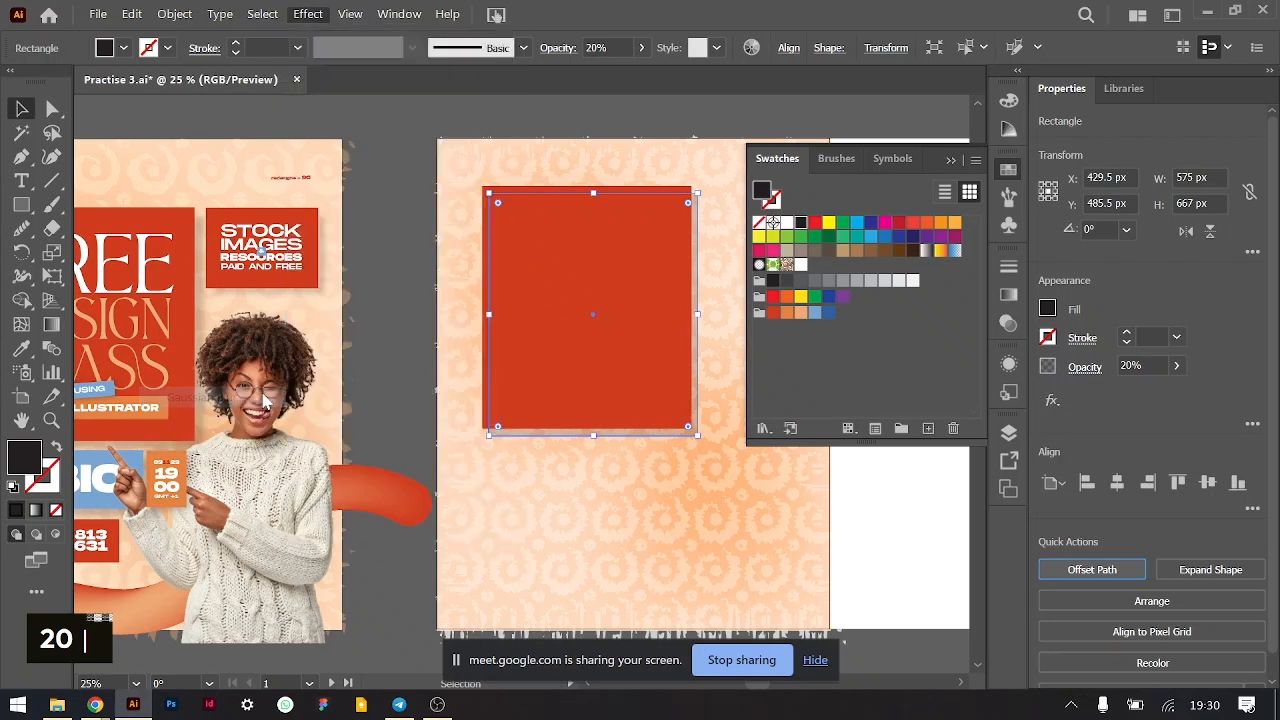
left_click(967, 237)
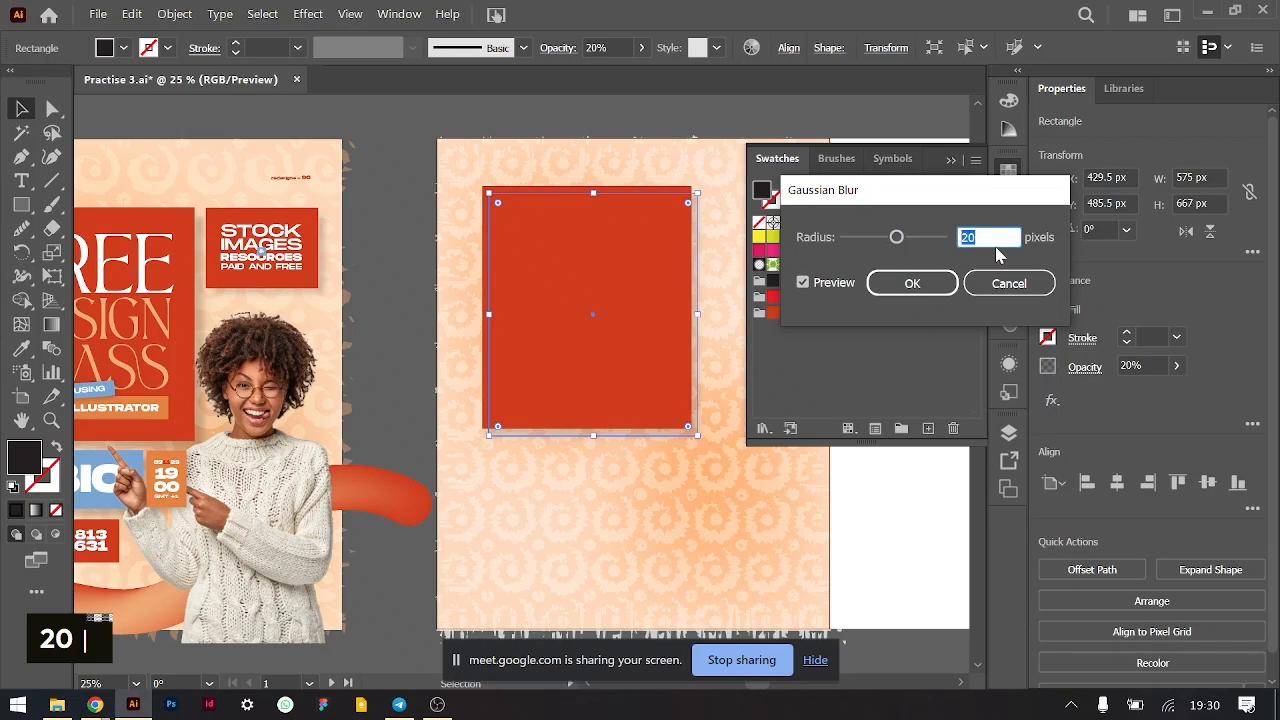
left_click(930, 282)
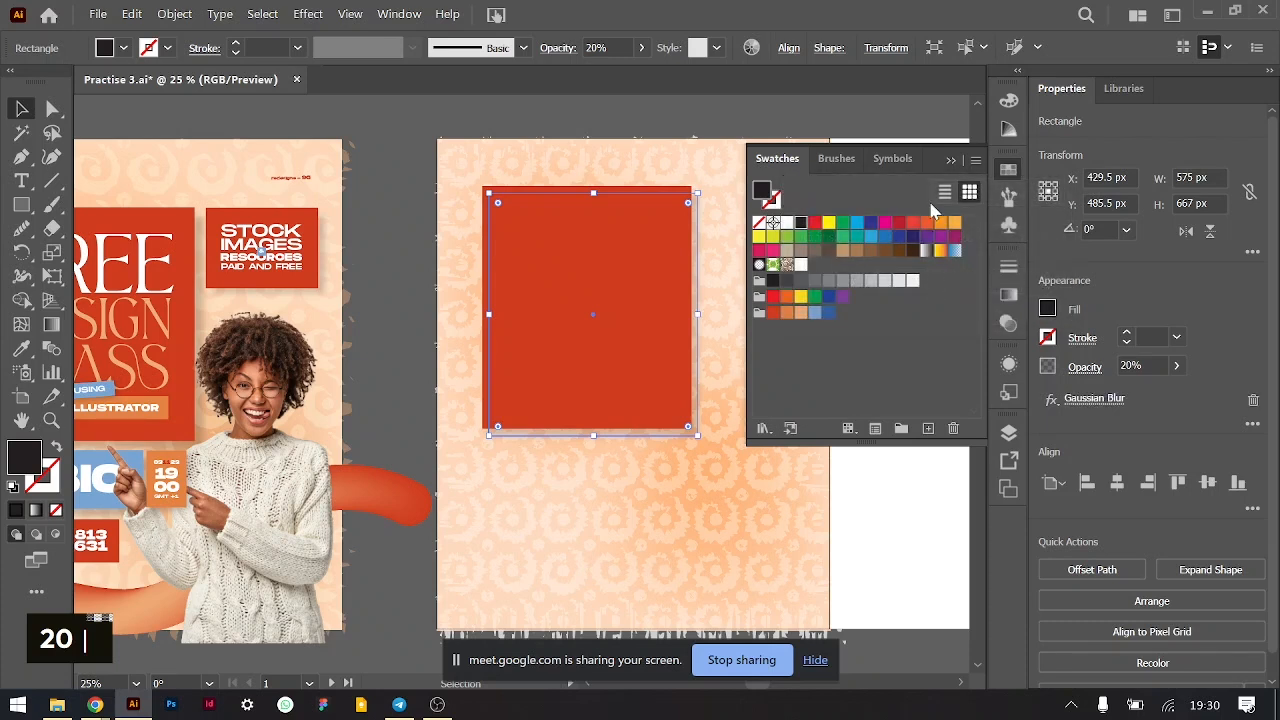
left_click(952, 160)
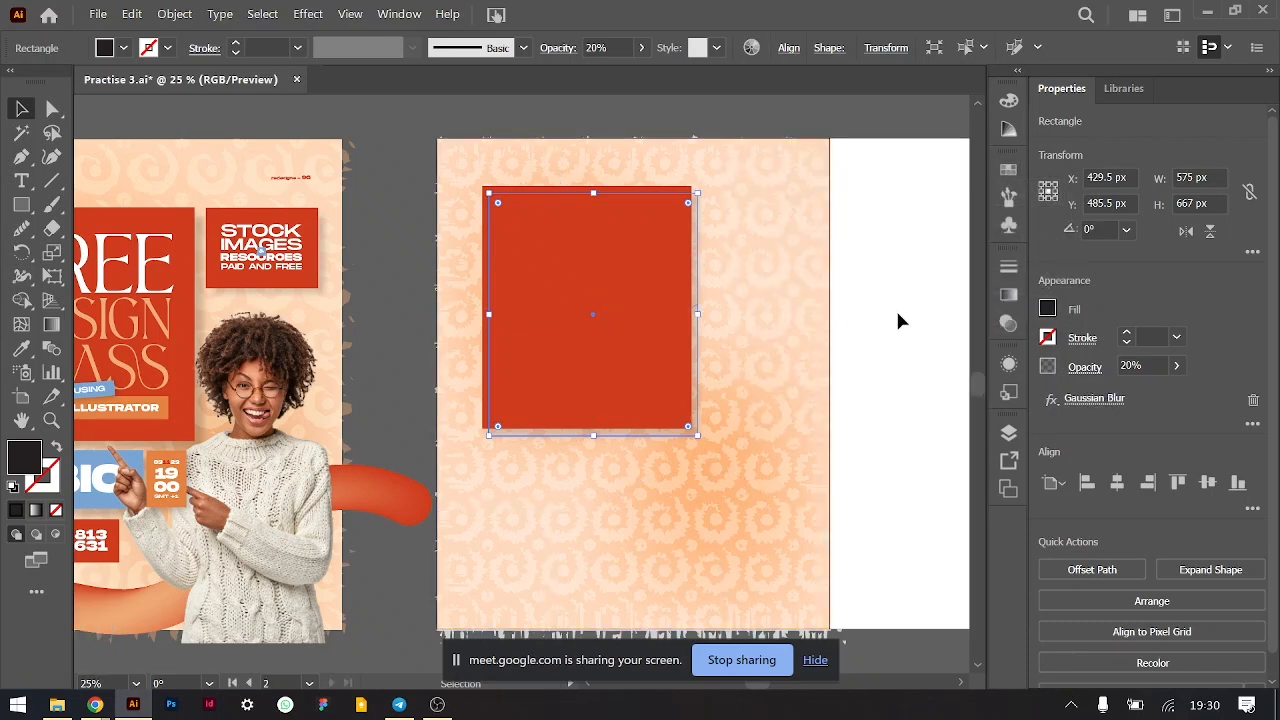
left_click(770, 358)
- Group the red rectangle with its shadow, narrow the group slightly from its right edge, and deselect it
scroll(460, 272, "right", 3)
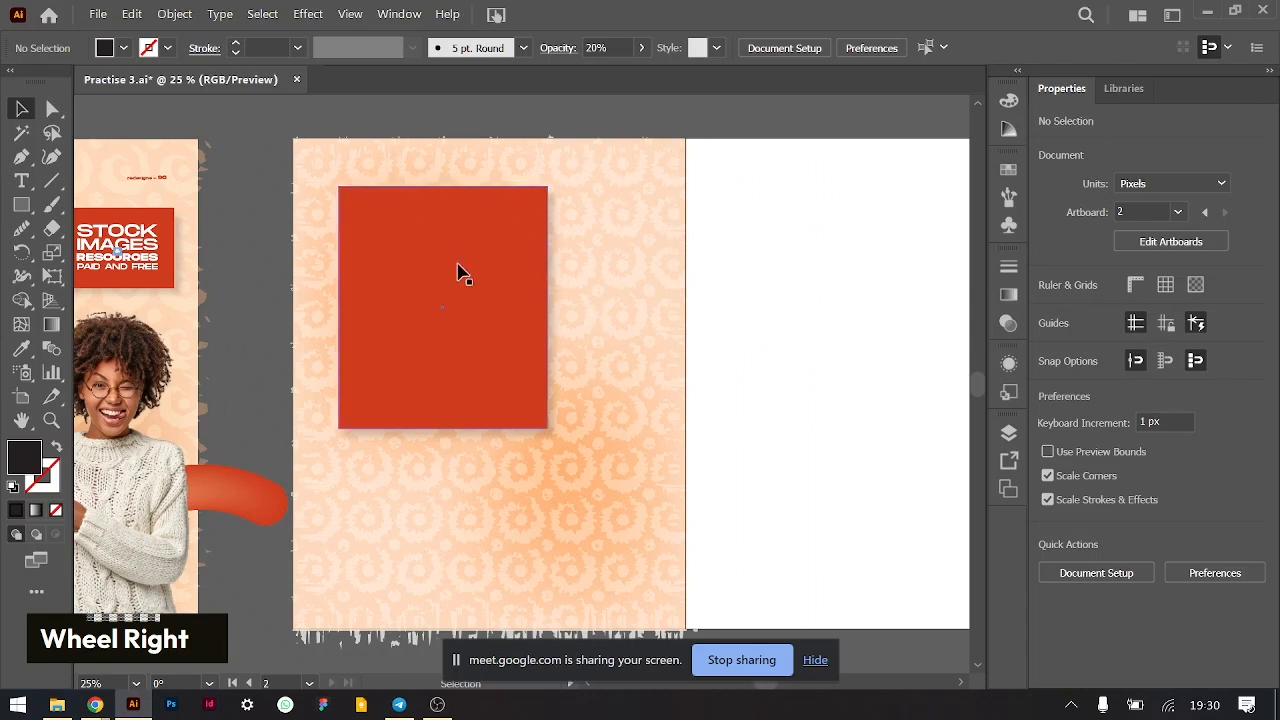
left_click(530, 335, "shift")
left_click(575, 303, "shift")
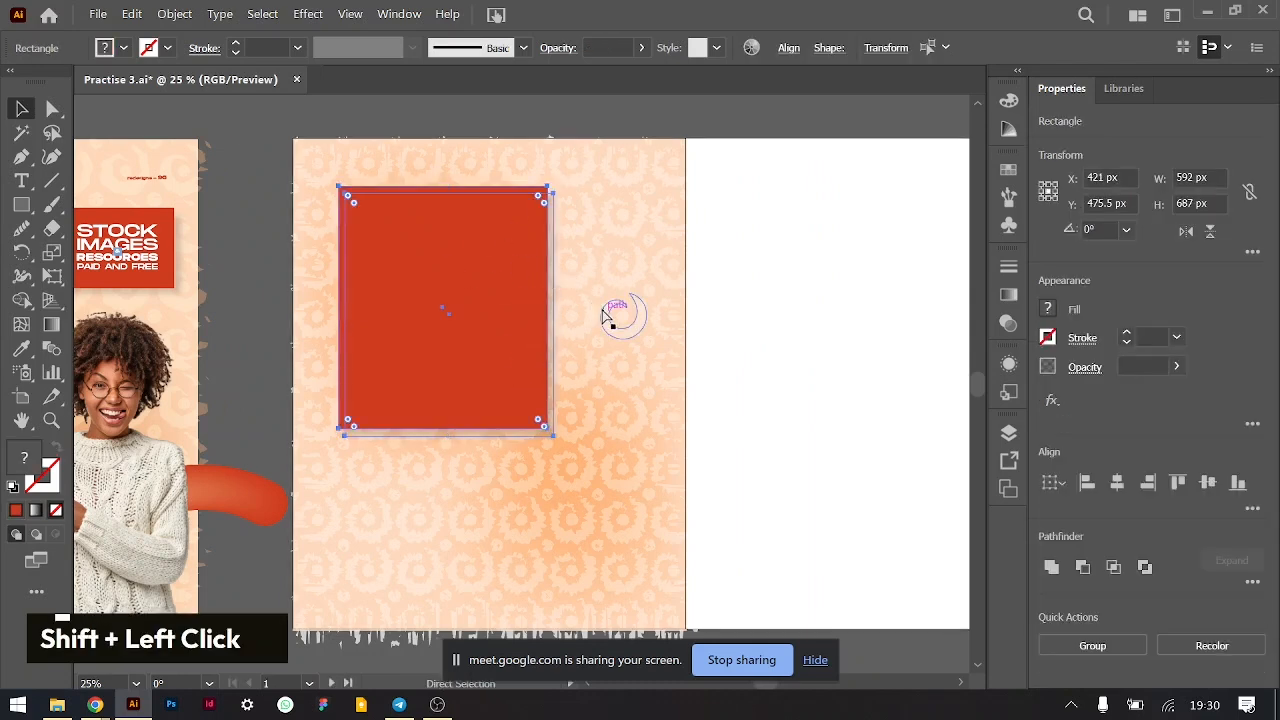
key("ctrl+g")
left_click_drag(553, 313, 528, 313)
left_click(563, 349)
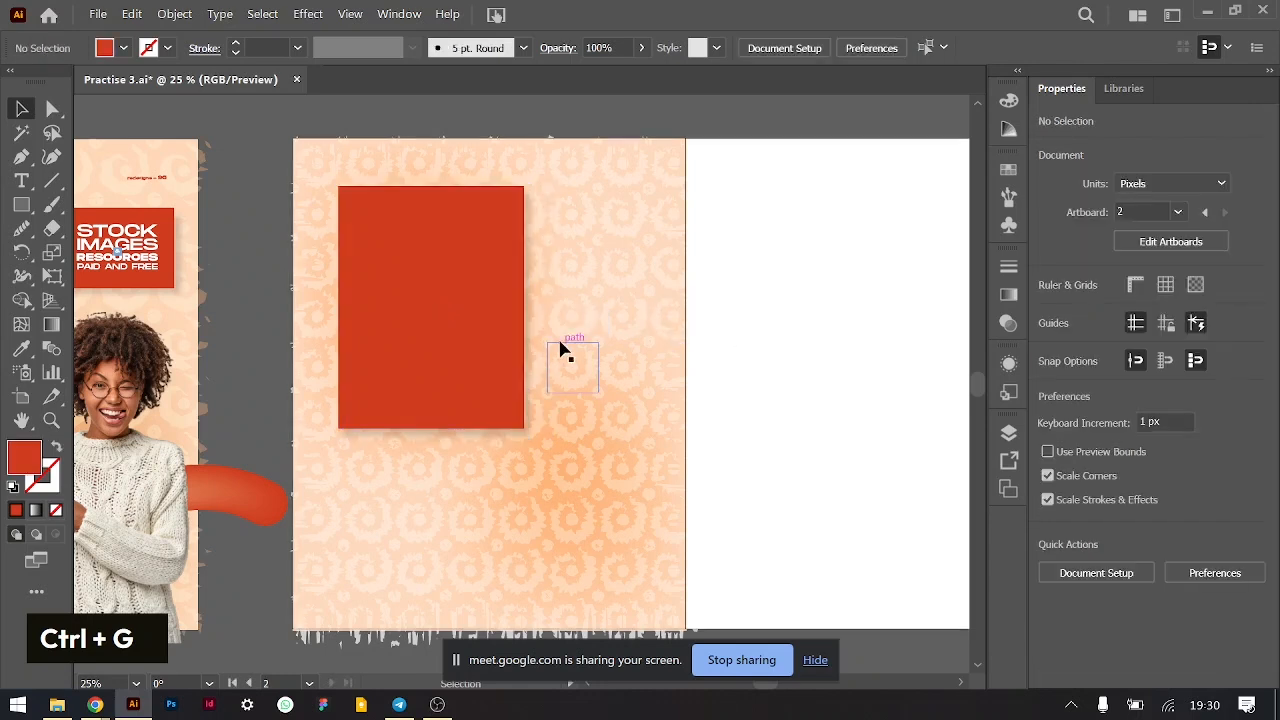
- Examine the title text and the Stock Images text block on the reference flyer
scroll(563, 349, "down", 1)
scroll(563, 349, "up", 1)
scroll(563, 349, "left", 3)
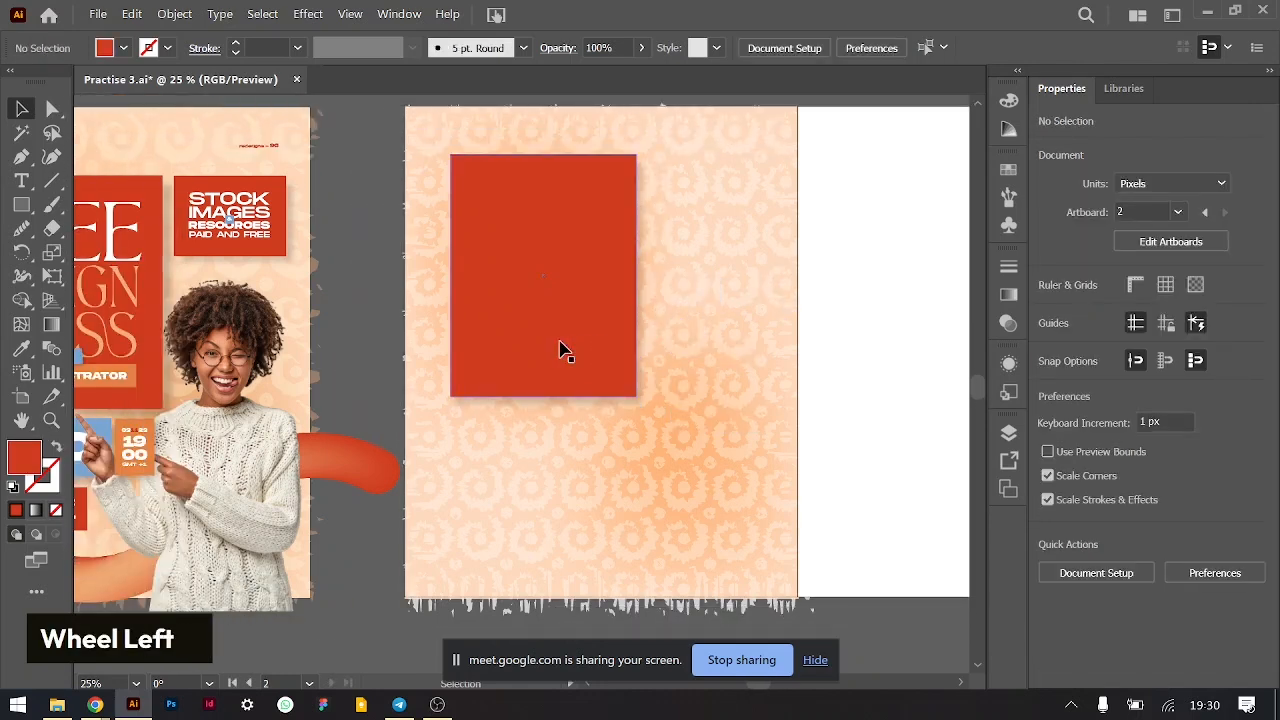
scroll(563, 349, "right", 1)
scroll(563, 349, "left", 2)
scroll(563, 349, "right", 1)
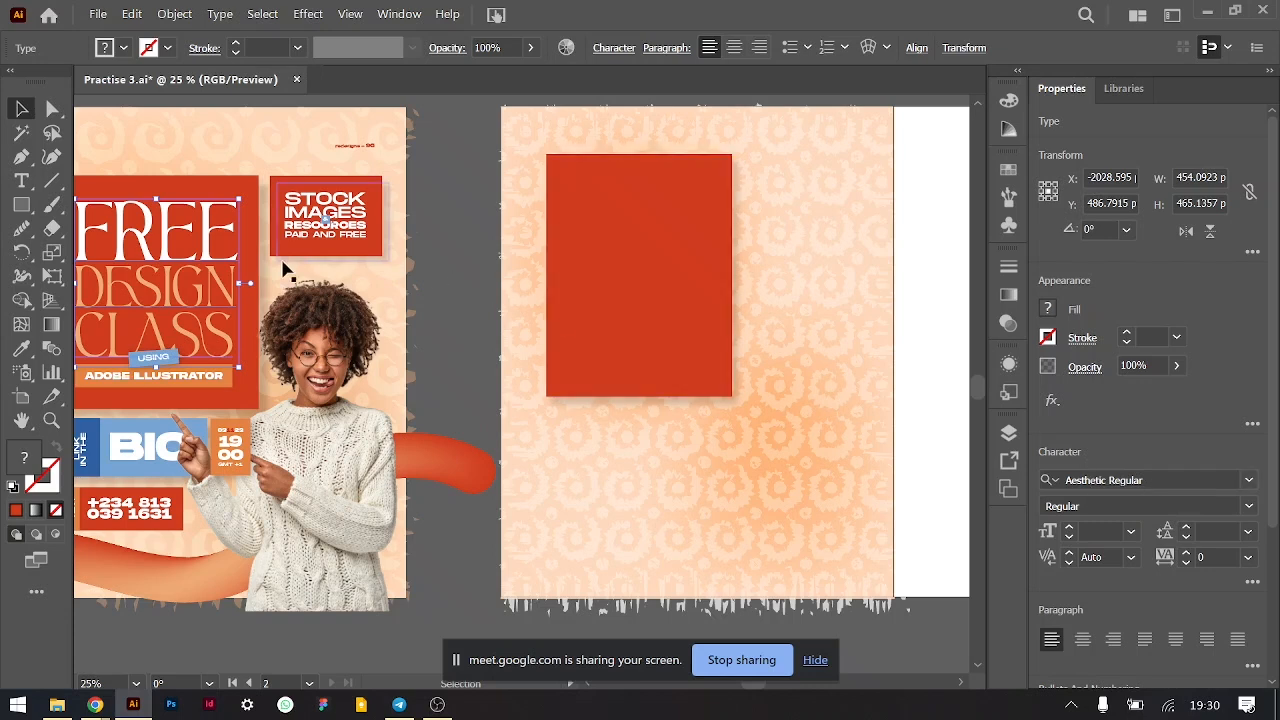
left_click(341, 210)
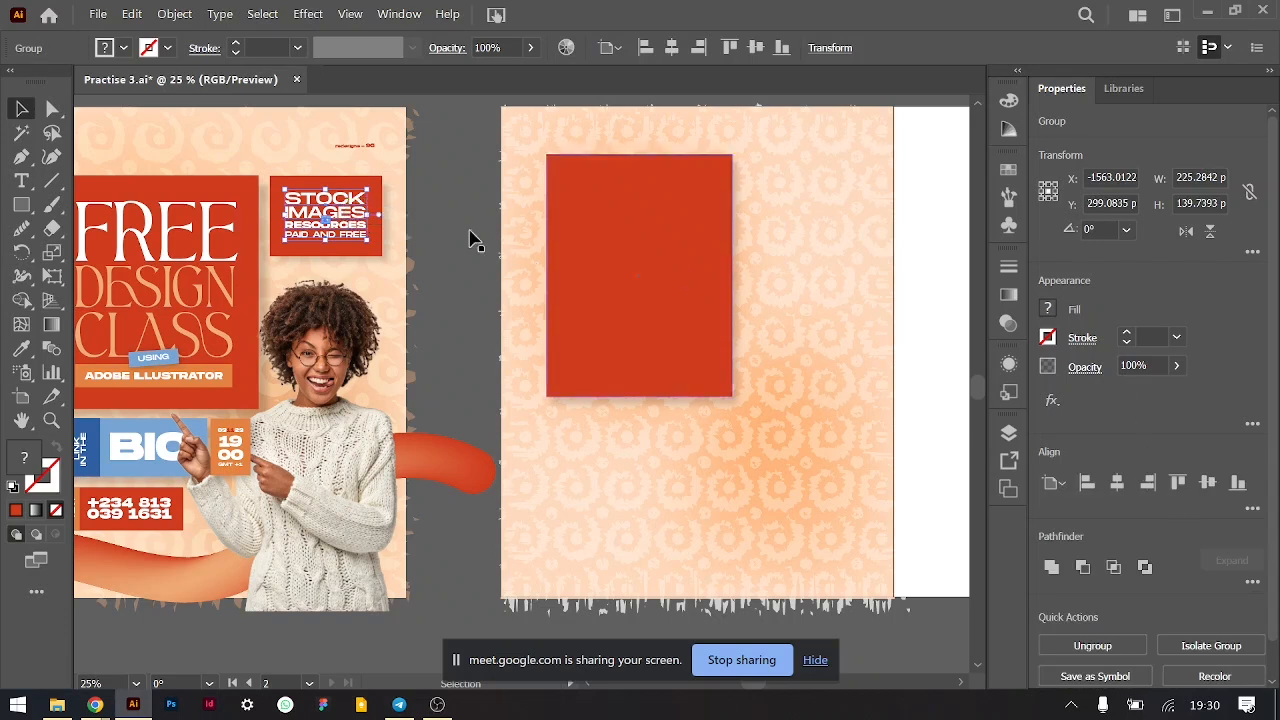
scroll(717, 403, "right", 4)
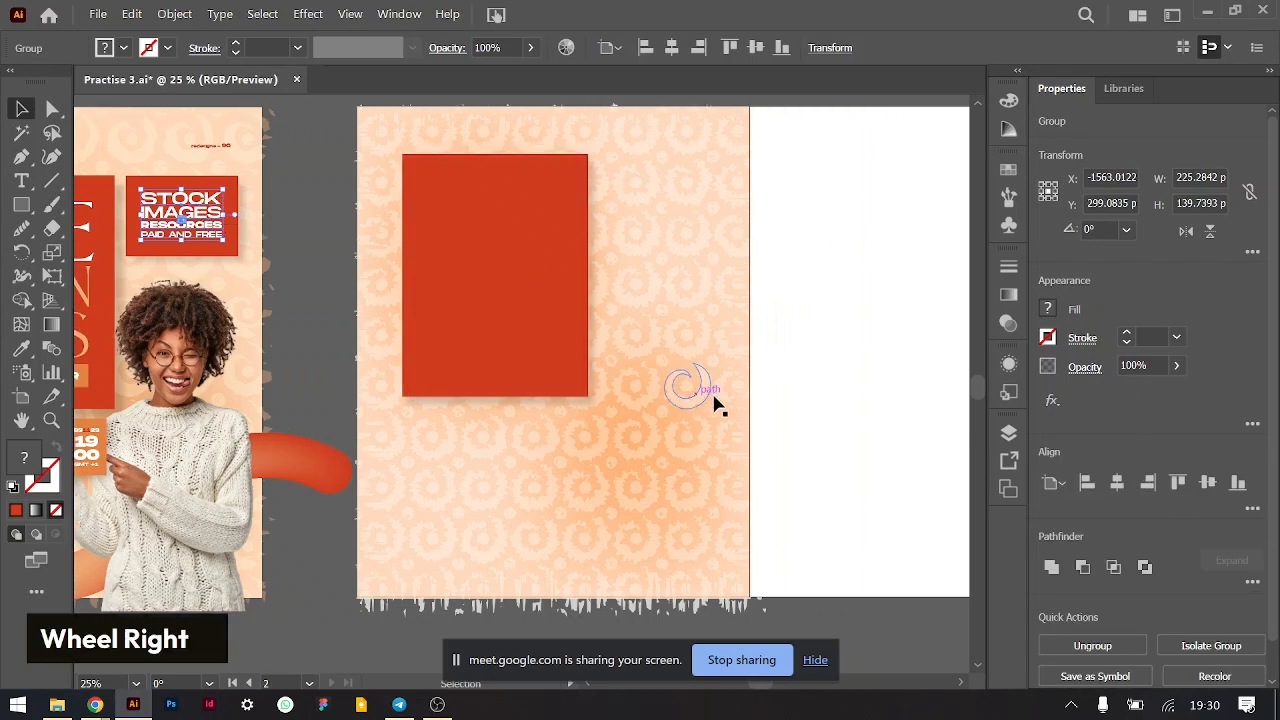
- Copy the woman's photo and the FREE DESIGN CLASS text from the reference flyer onto the new artboard and bring both to the front
left_click_drag(178, 437, 636, 420, "alt")
key("ctrl+shift+bracketright")
scroll(677, 420, "left", 5)
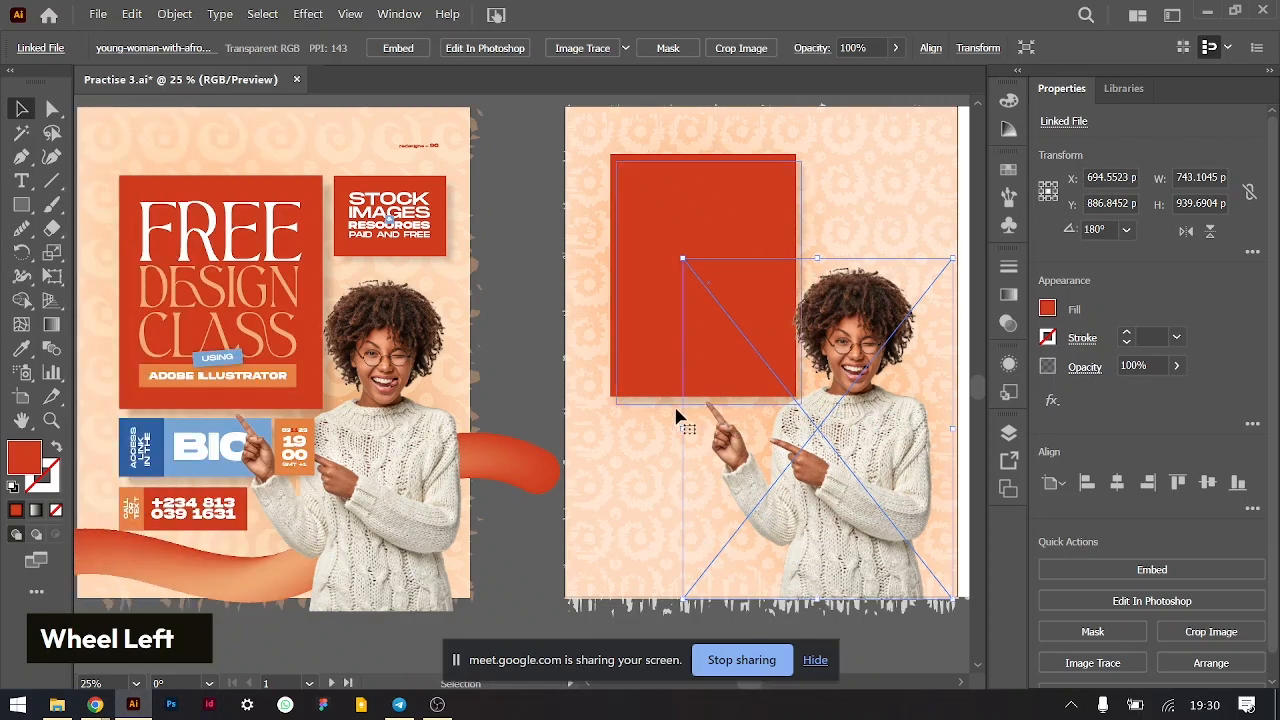
left_click(258, 235)
left_click_drag(258, 235, 737, 215)
key("ctrl+shift+bracketright")
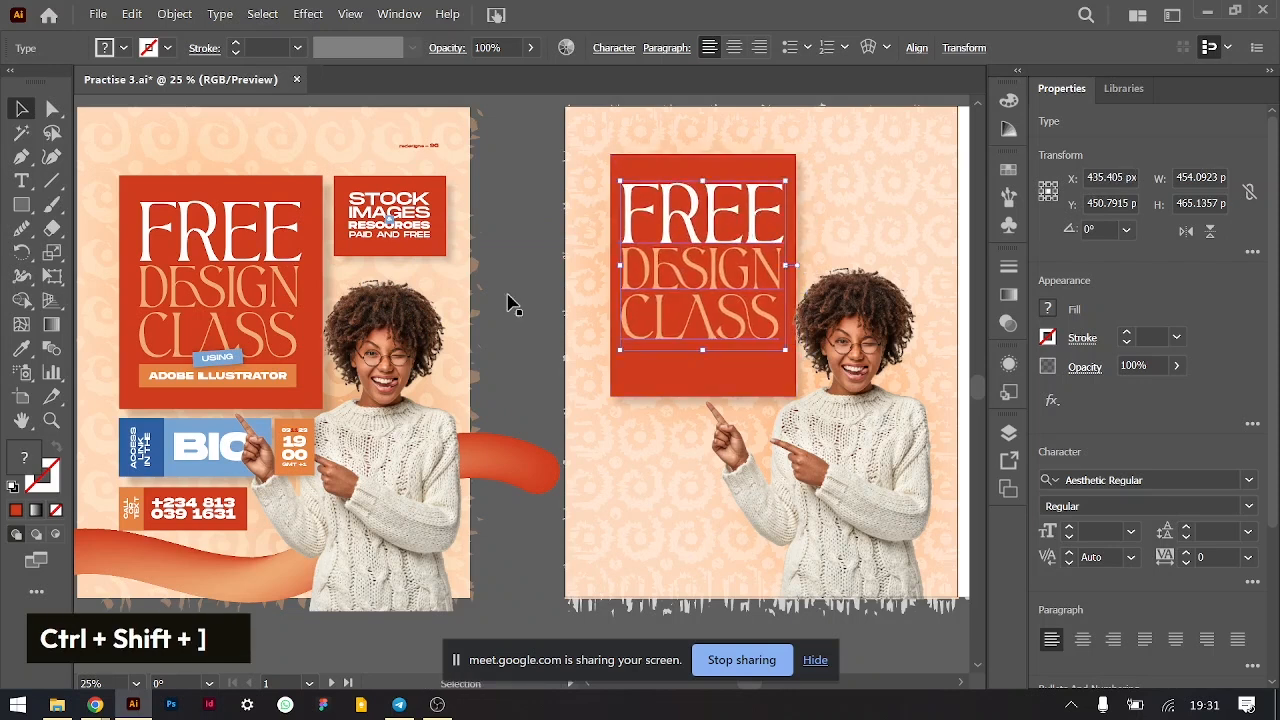
- Draw a rectangle about 159 by 62 px over the lower part of the word CLASS and fill it with the palette's light blue
left_click(220, 360)
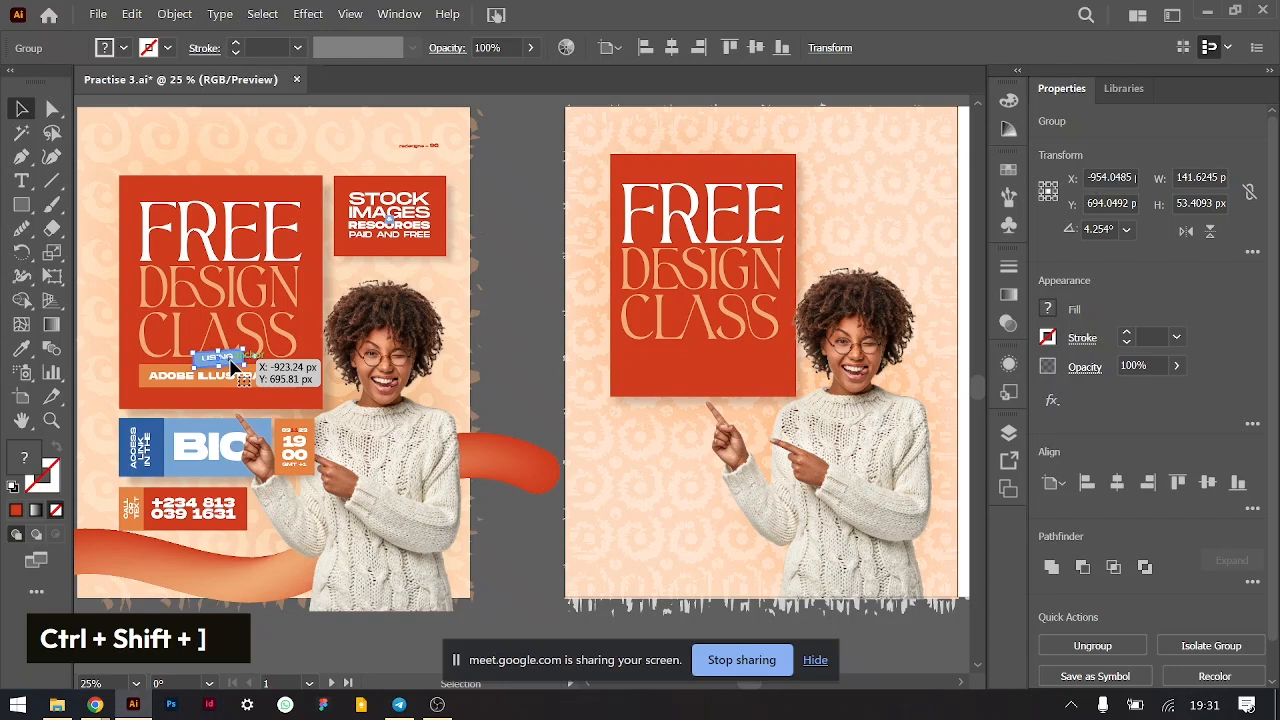
left_click(21, 204)
left_click_drag(680, 328, 742, 348)
scroll(742, 348, "right", 3)
scroll(742, 348, "up", 3)
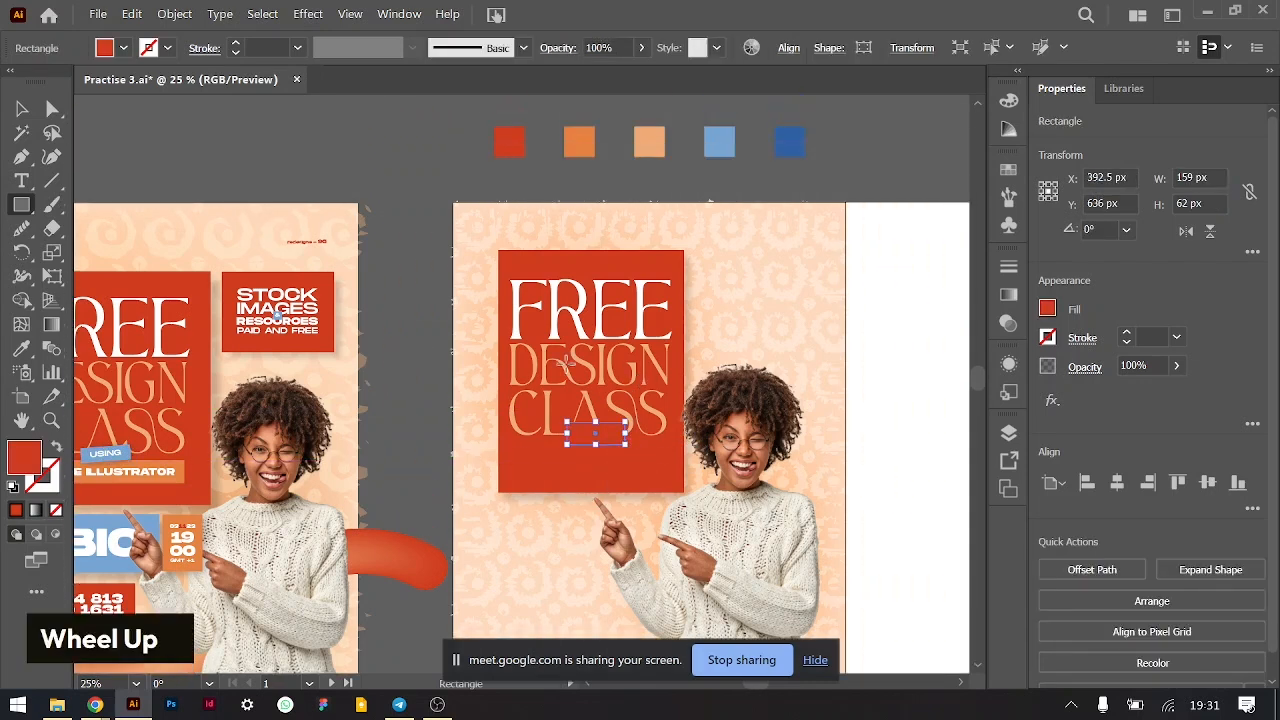
left_click(21, 350)
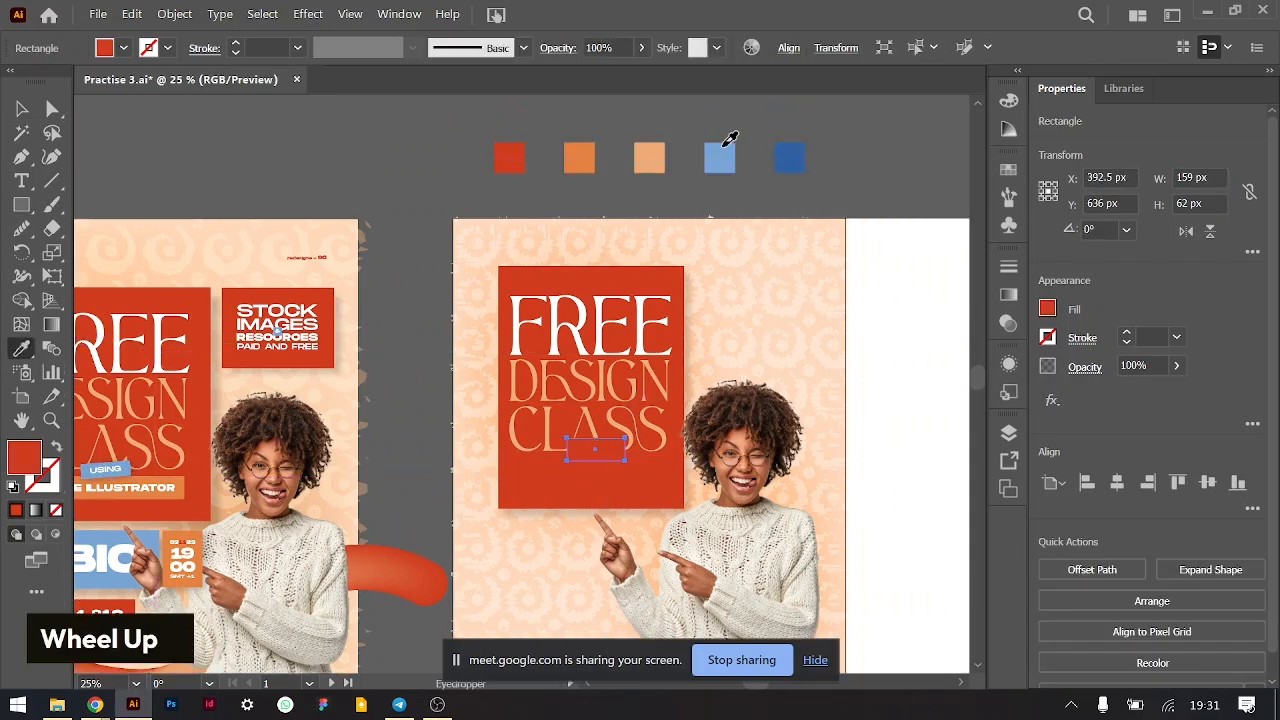
left_click(724, 148)
left_click(21, 110)
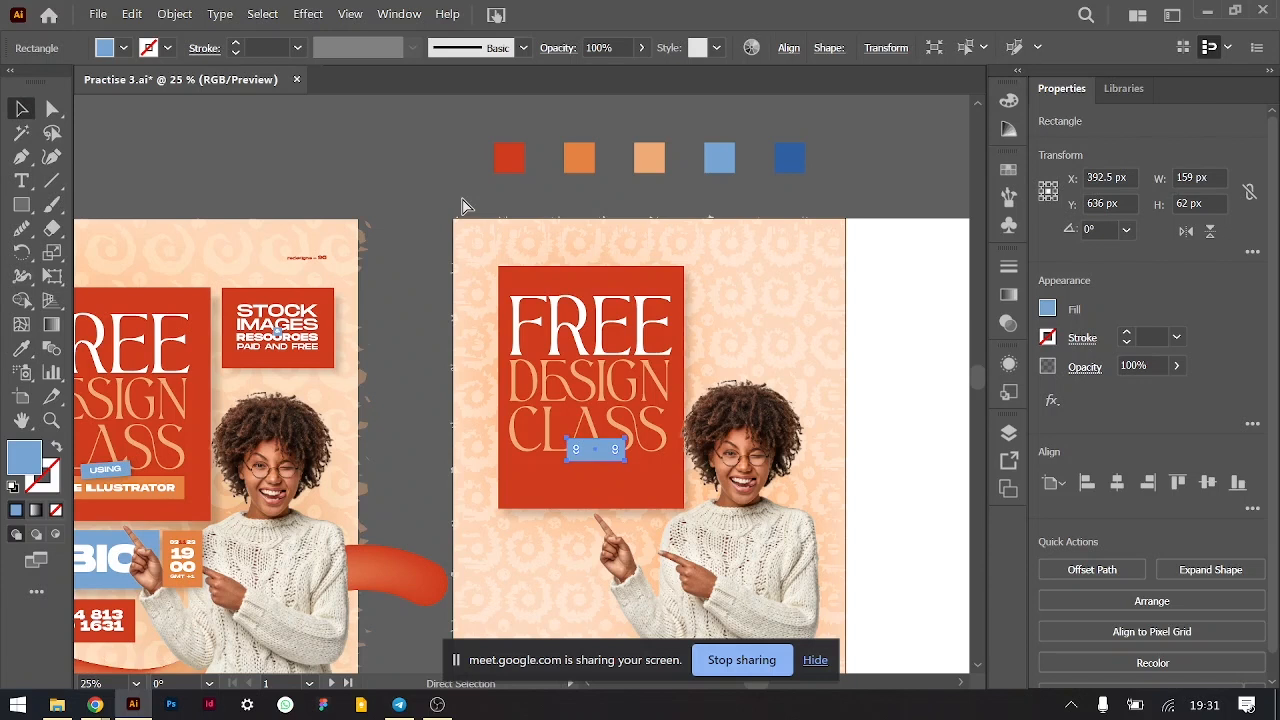
- Add the text USING on the light blue rectangle below the title
key("ctrl+equal")
key("ctrl+equal")
key("ctrl+equal")
key("t")
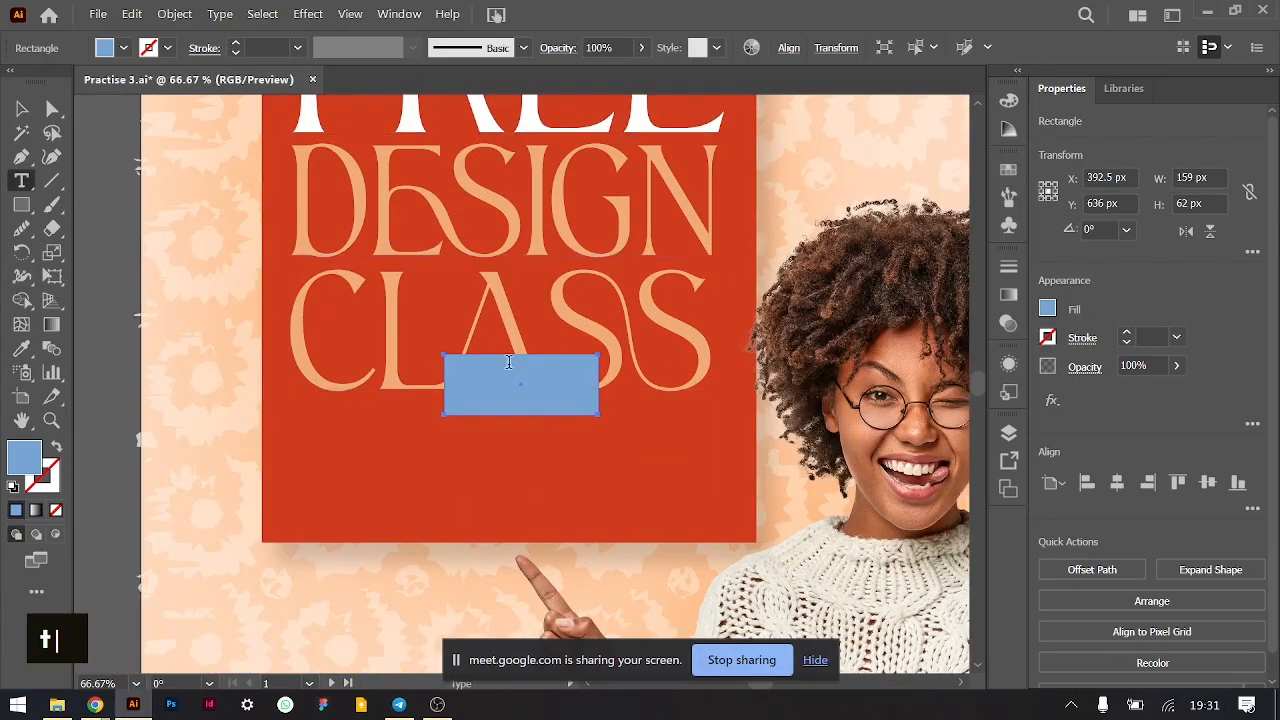
left_click(469, 390)
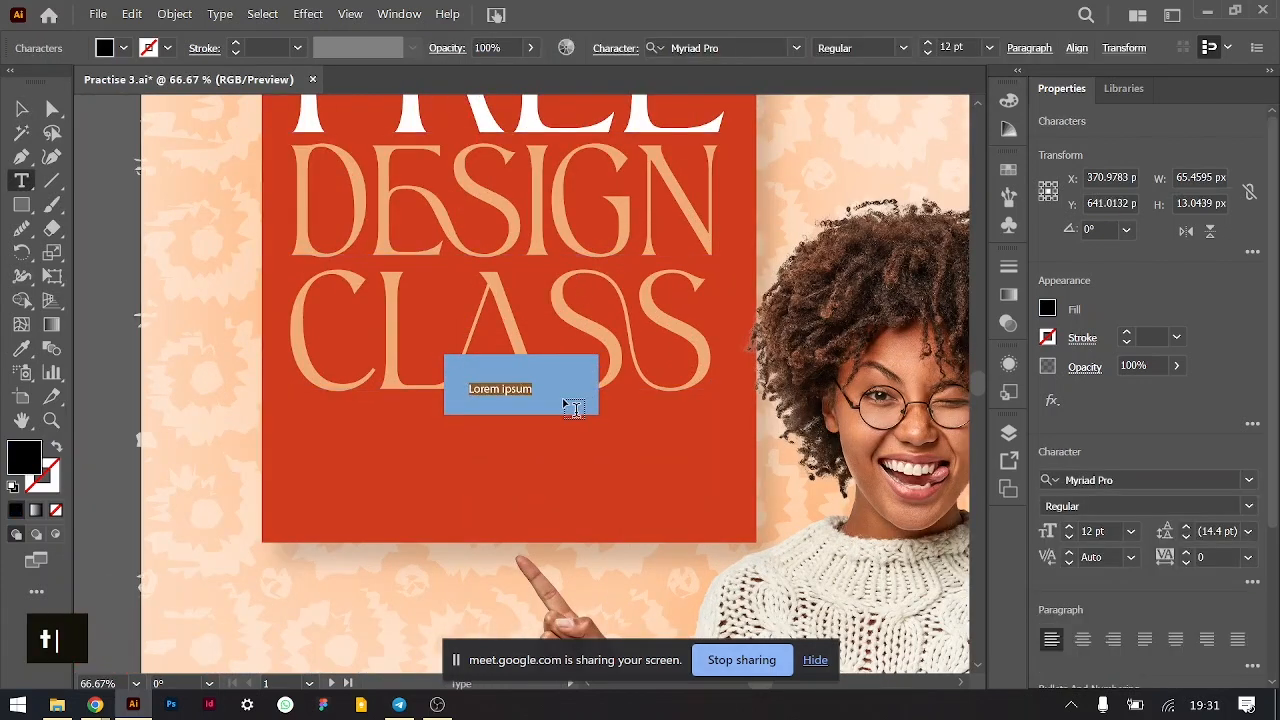
key("Caps_Lock")
type("USING")
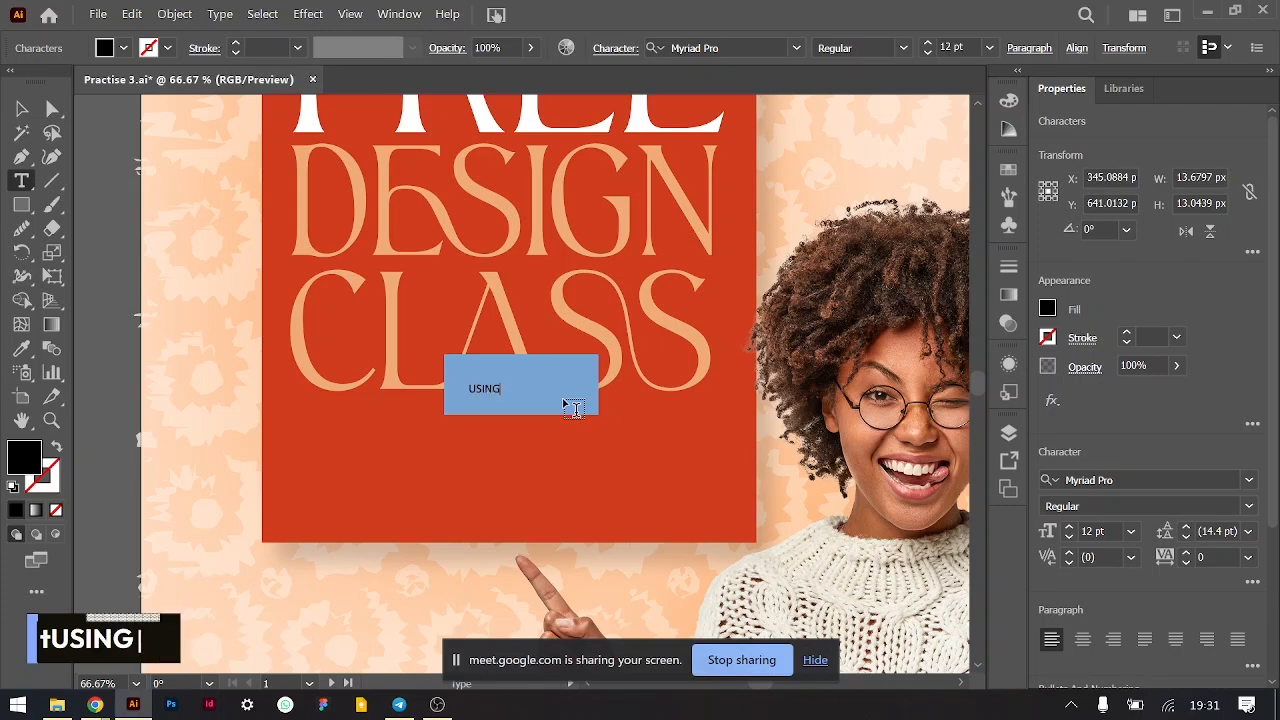
- Set the USING text to Monument Extended Regular at 21 pt
key("ctrl+a")
left_click(1135, 481)
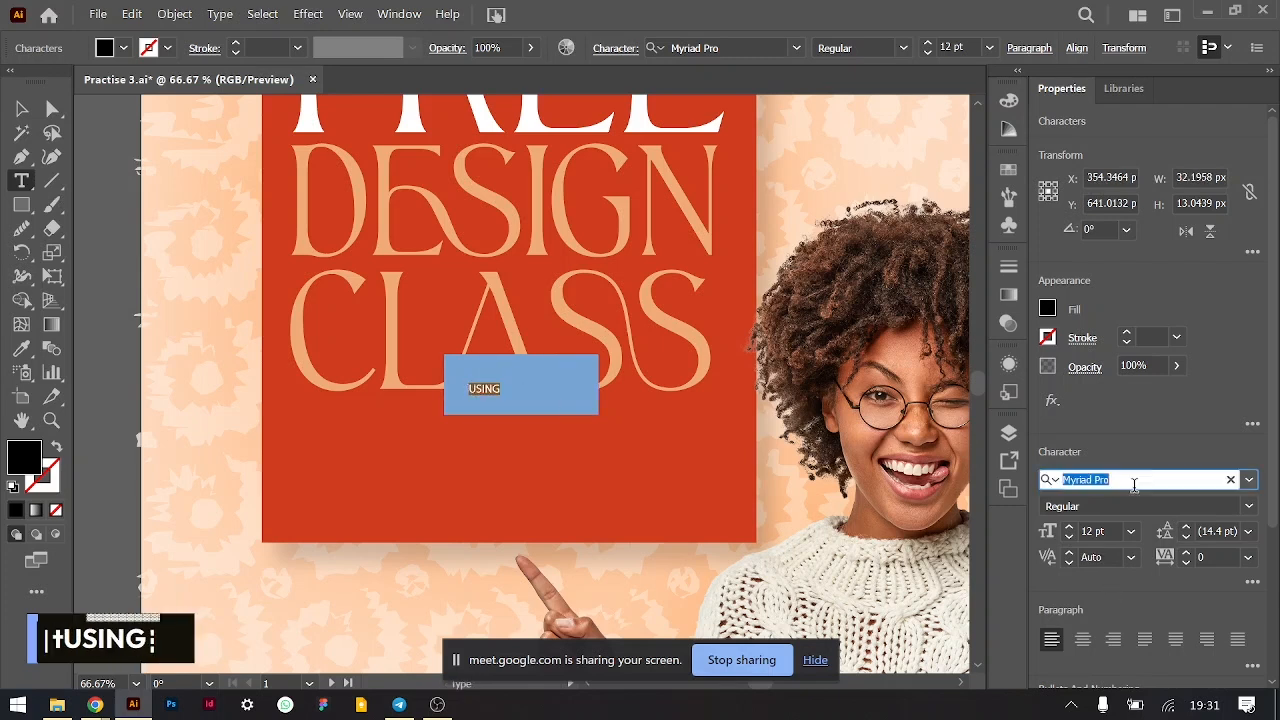
type("MONU")
left_click(1081, 606)
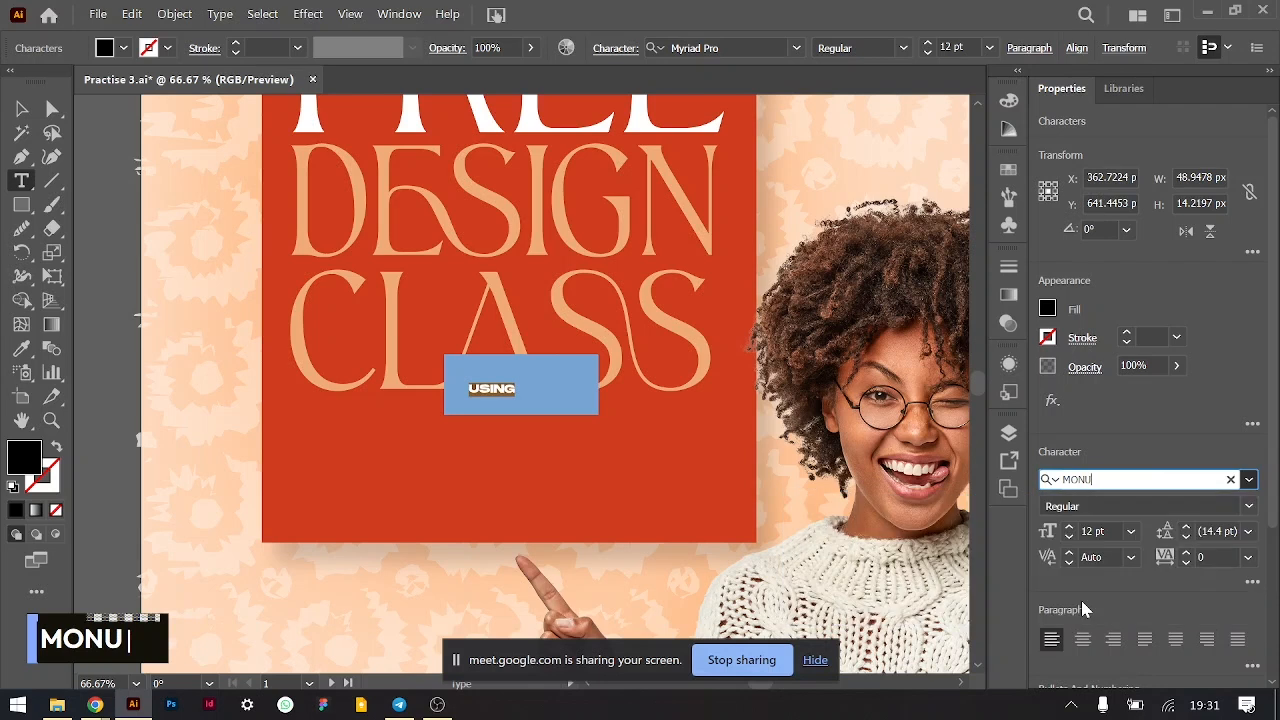
left_click(1249, 506)
left_click(1145, 527)
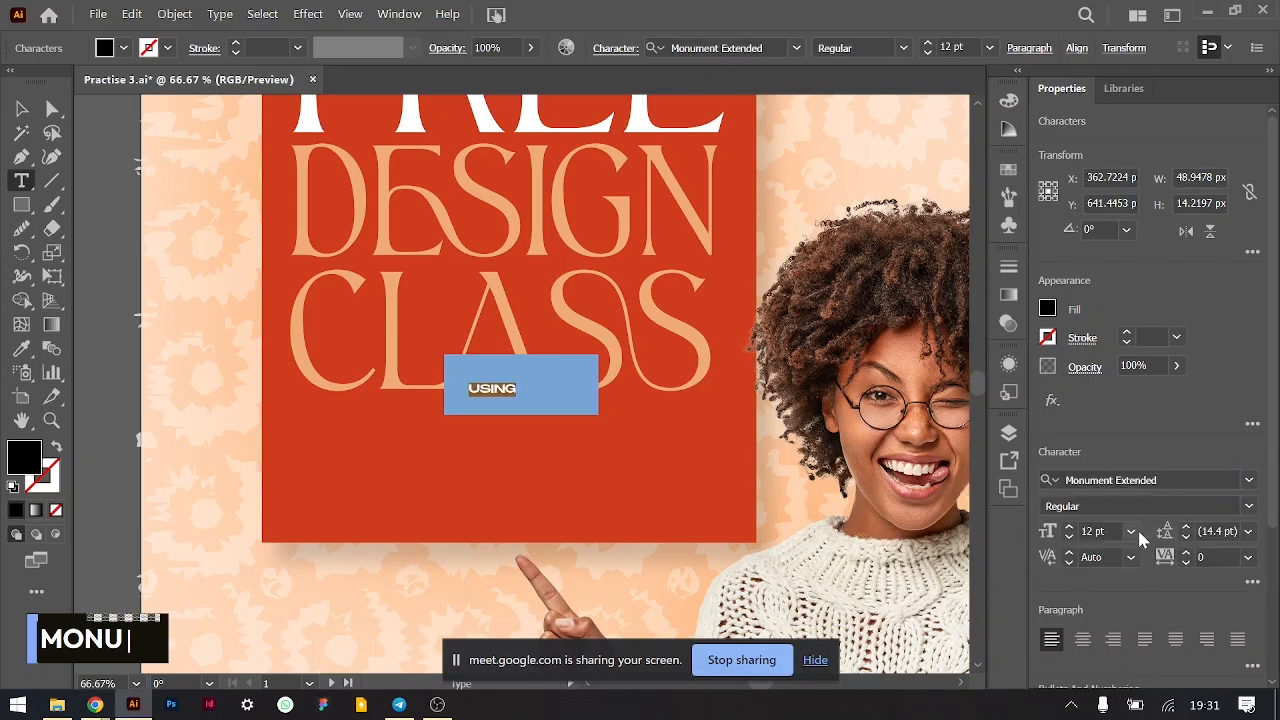
left_click(1131, 531)
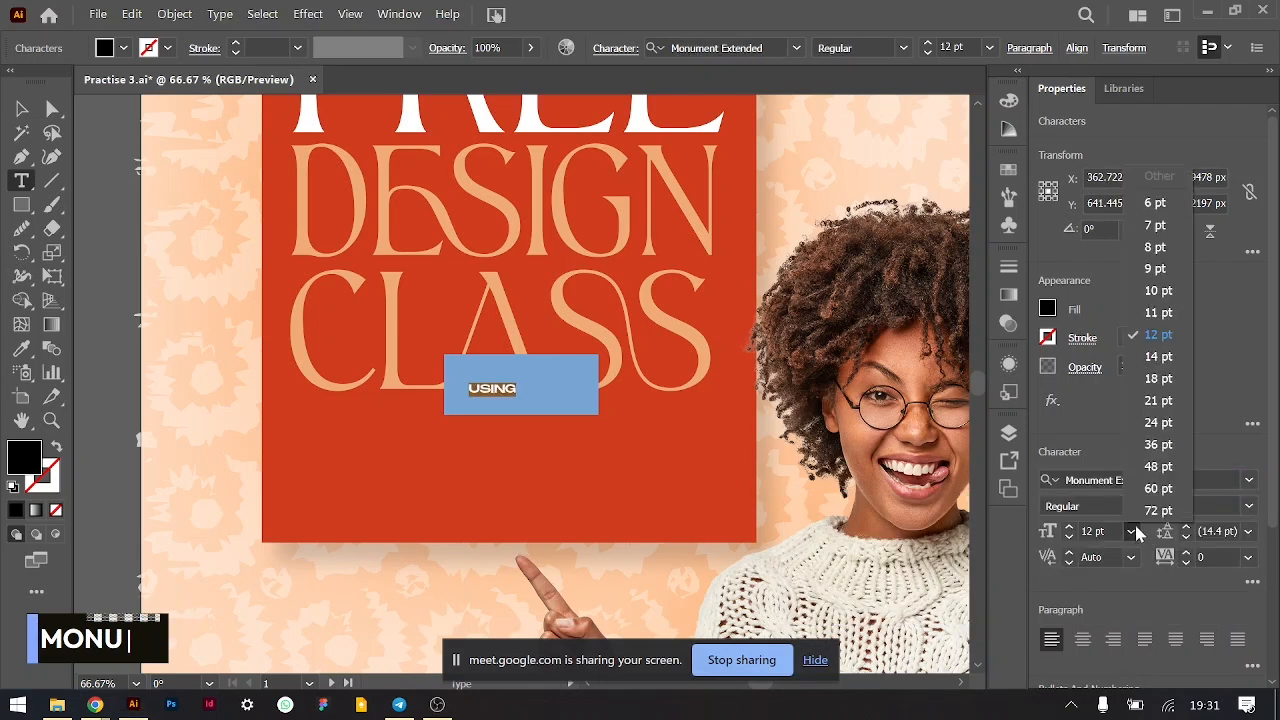
left_click(1158, 400)
- Align the USING text with its blue rectangle and shrink the rectangle to about 135 by 42 px around it
left_click(21, 108)
left_click_drag(540, 392, 548, 390)
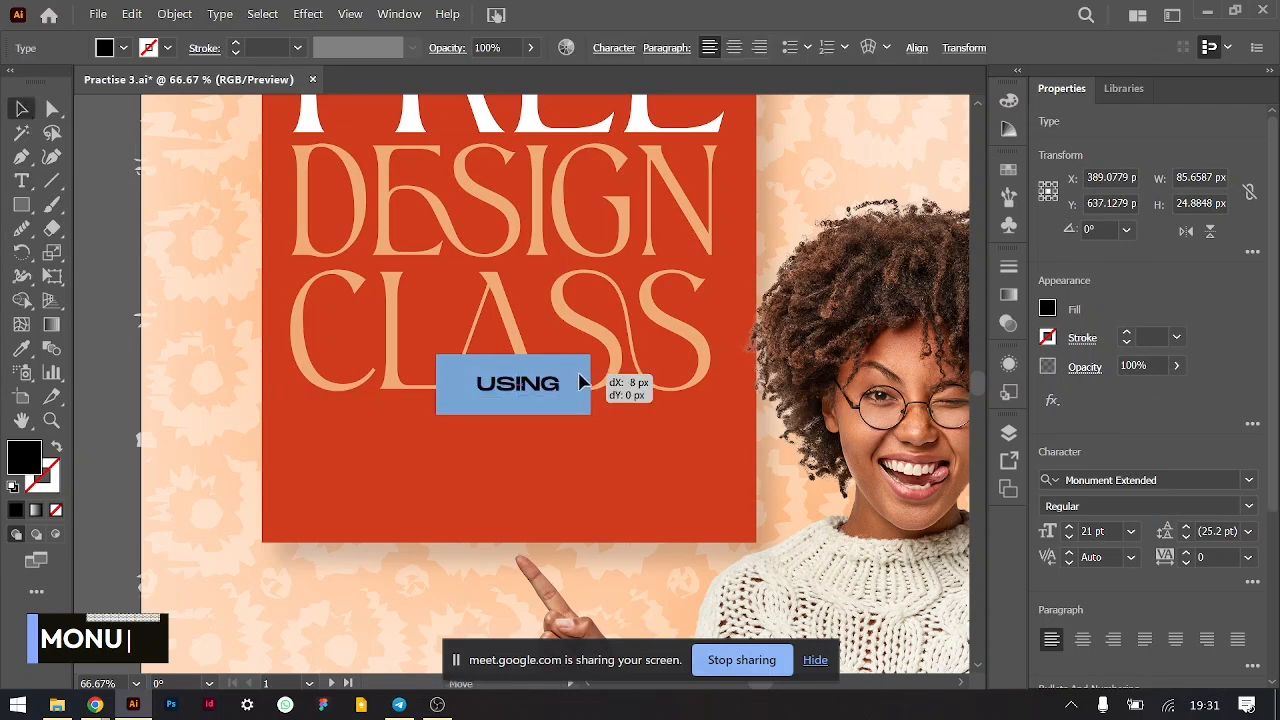
left_click(586, 380)
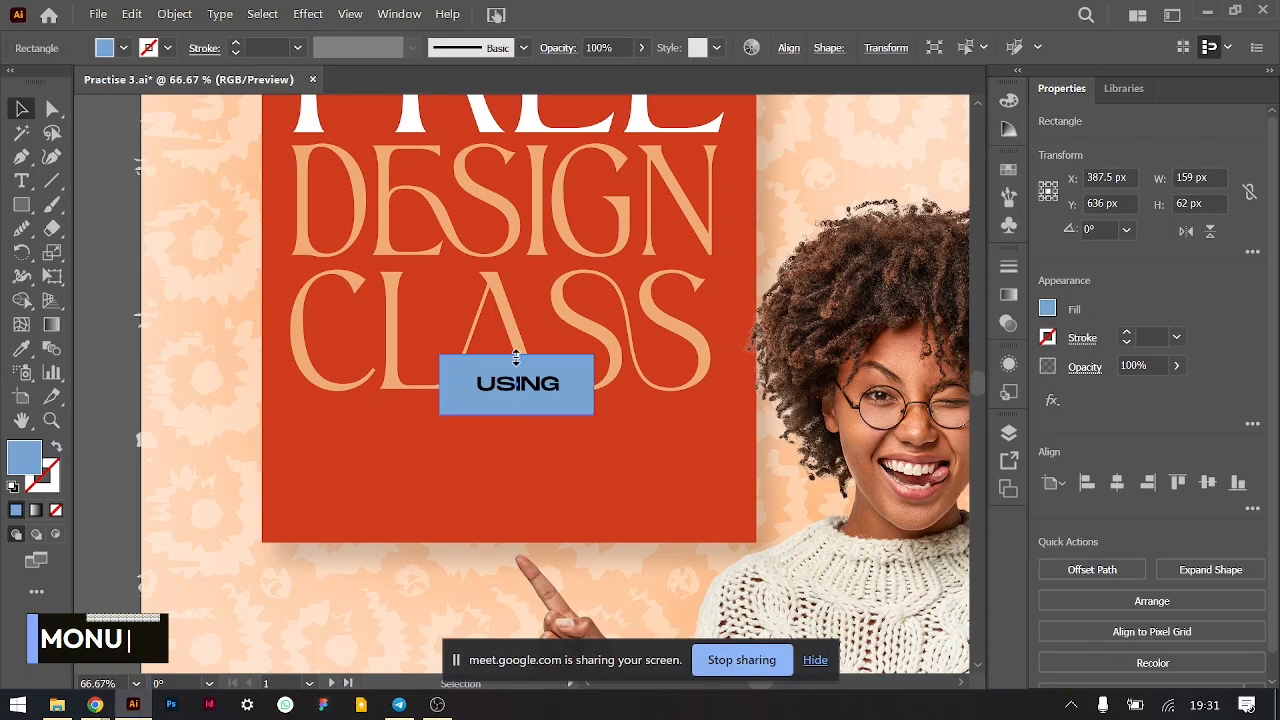
left_click_drag(517, 354, 517, 364)
left_click_drag(596, 387, 543, 387)
- Group the USING text with its blue rectangle and tilt the label counterclockwise by about 5.7°
left_click(562, 387, "shift")
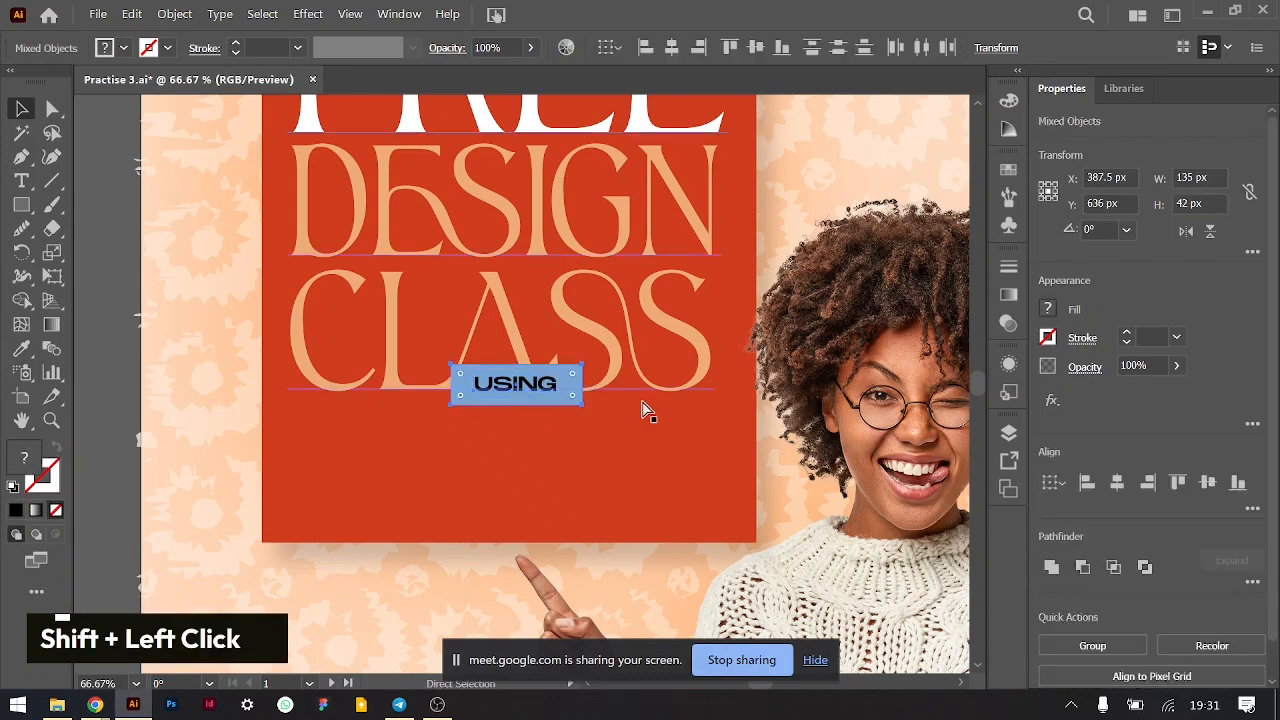
key("ctrl+g")
left_click_drag(541, 391, 589, 366)
key("ctrl+minus")
key("ctrl+minus")
scroll(590, 370, "left", 1)
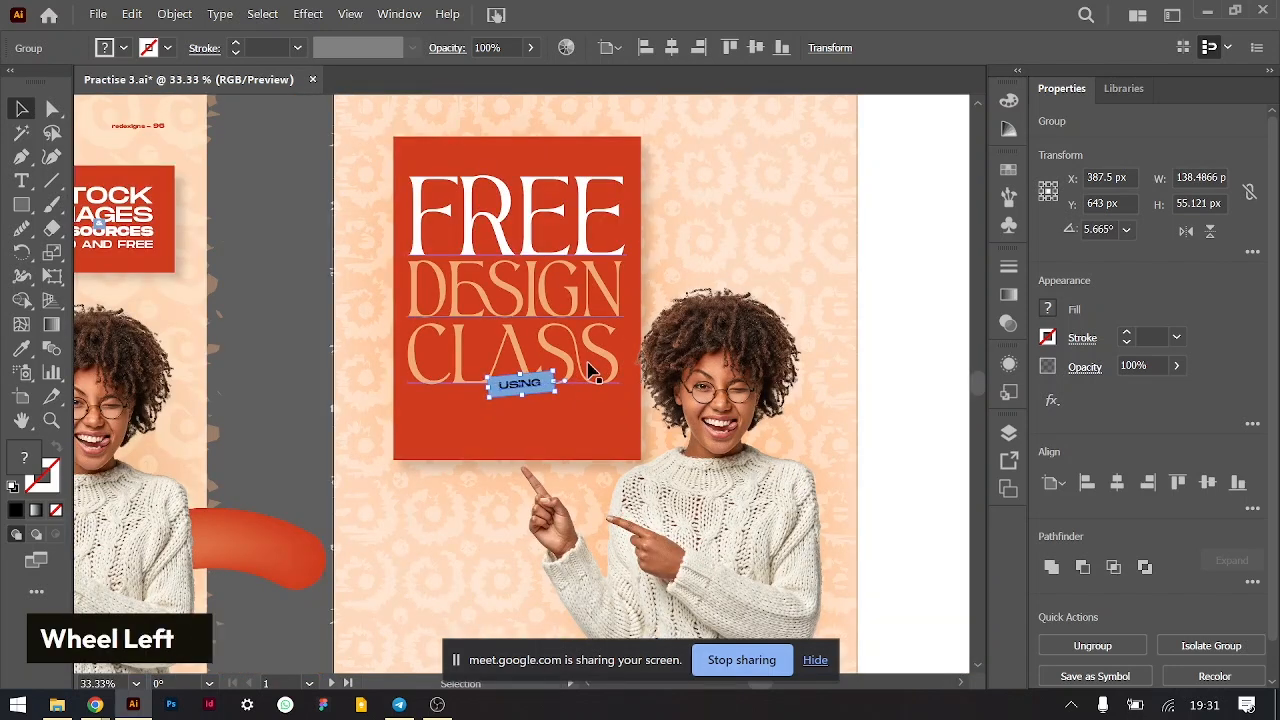
scroll(589, 367, "left", 2)
scroll(419, 365, "left", 5)
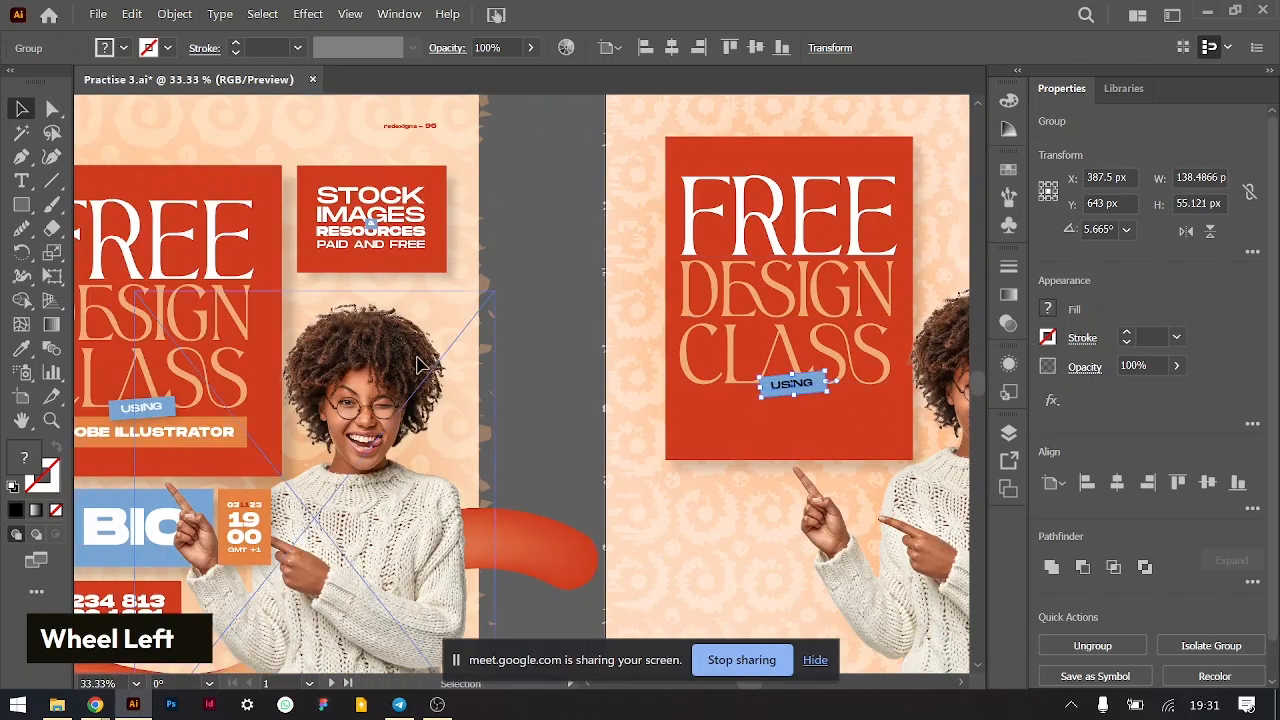
left_click(236, 440)
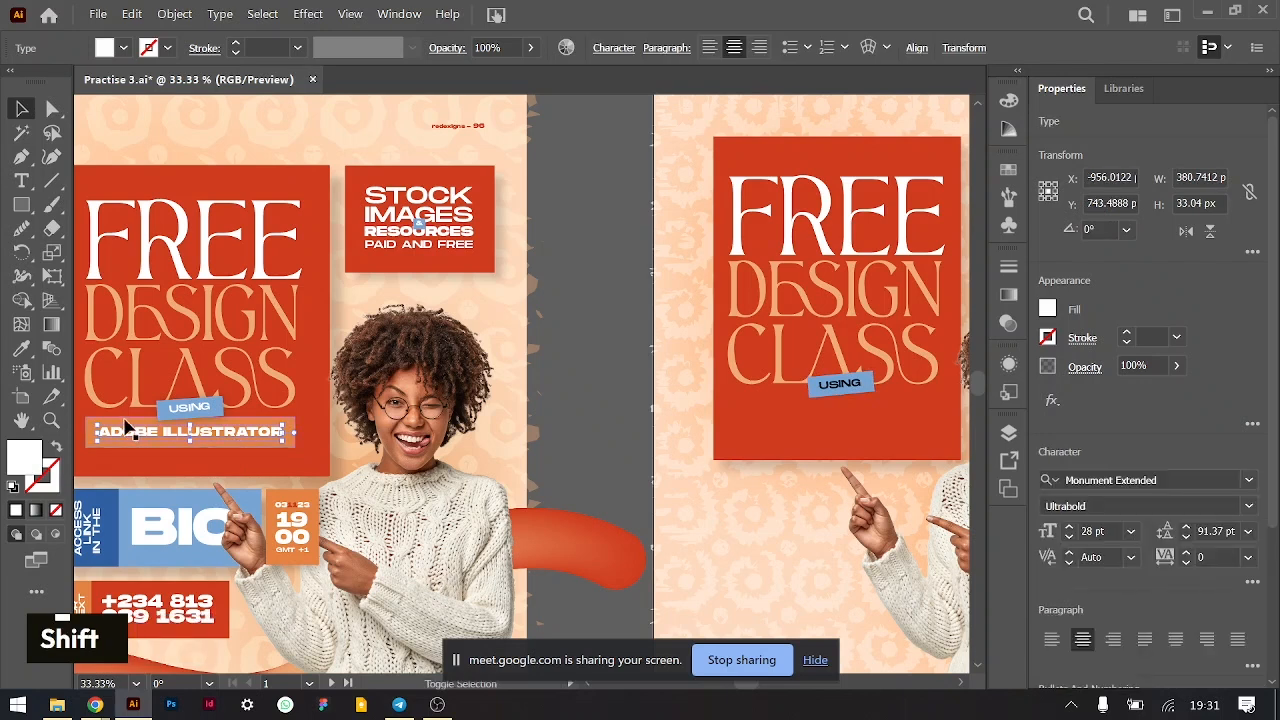
left_click(187, 408, "shift")
left_click_drag(219, 439, 778, 442)
key("ctrl+shift+bracketright")
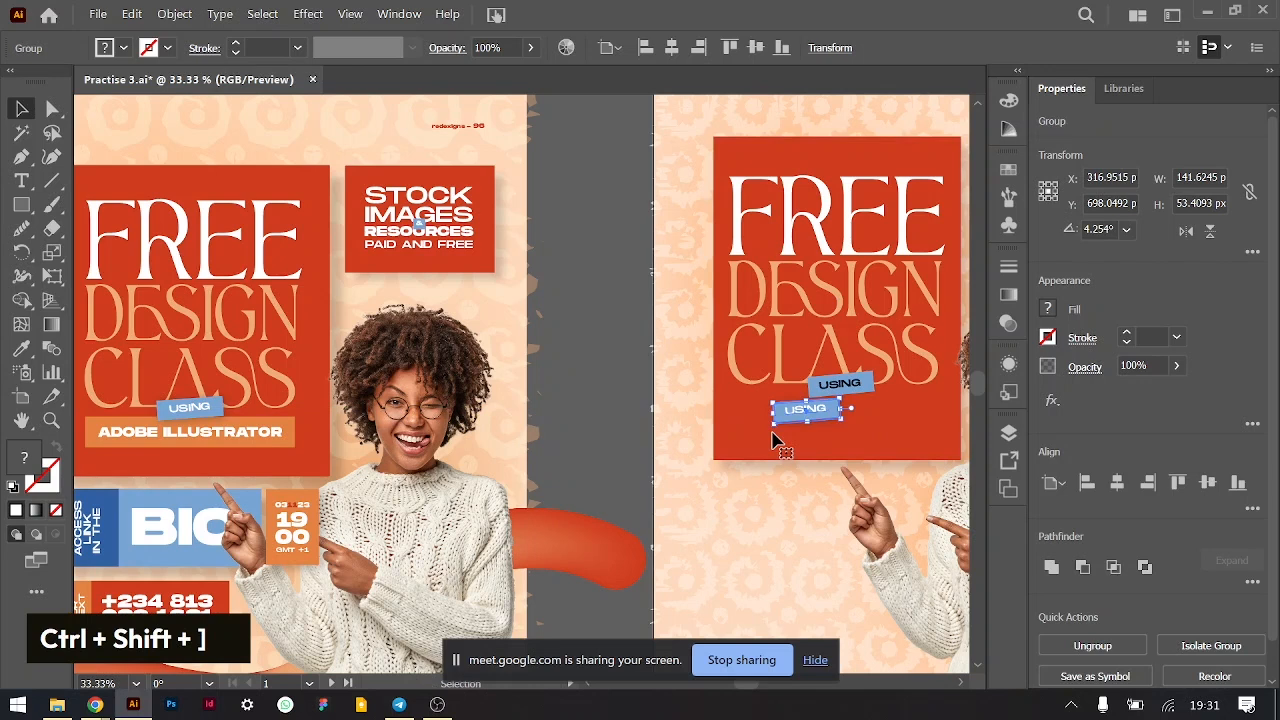
key("ctrl+z")
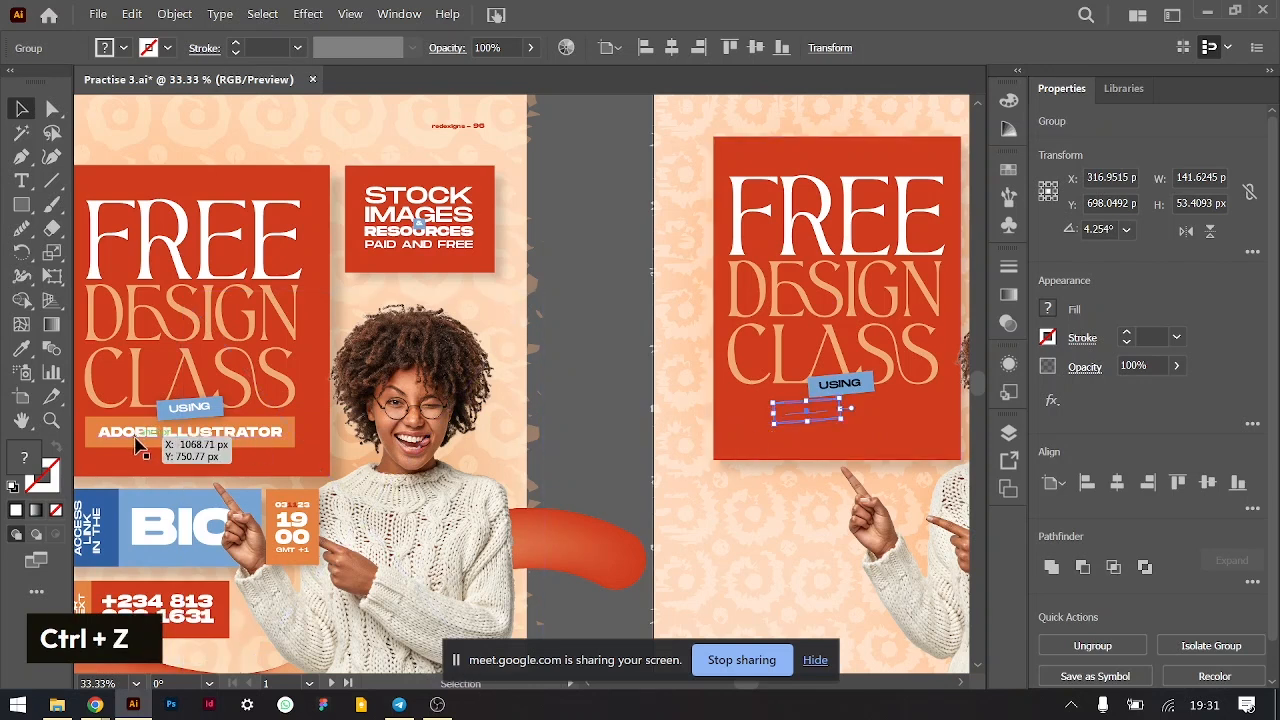
- Copy the ADOBE ILLUSTRATOR text and its orange rectangle from the reference flyer onto the new red box and bring them to the front
left_click(145, 438)
left_click(119, 450, "shift")
left_click_drag(119, 450, 788, 424)
key("ctrl+shift+bracketright")
- Nudge the copied ADOBE ILLUSTRATOR label up and left until it sits under CLASS, and send it backward behind the USING label
key("shift+Up")
key("shift+Up")
key("shift+Up")
key("shift+Up")
key("Left")
key("Left")
key("Left")
key("Left")
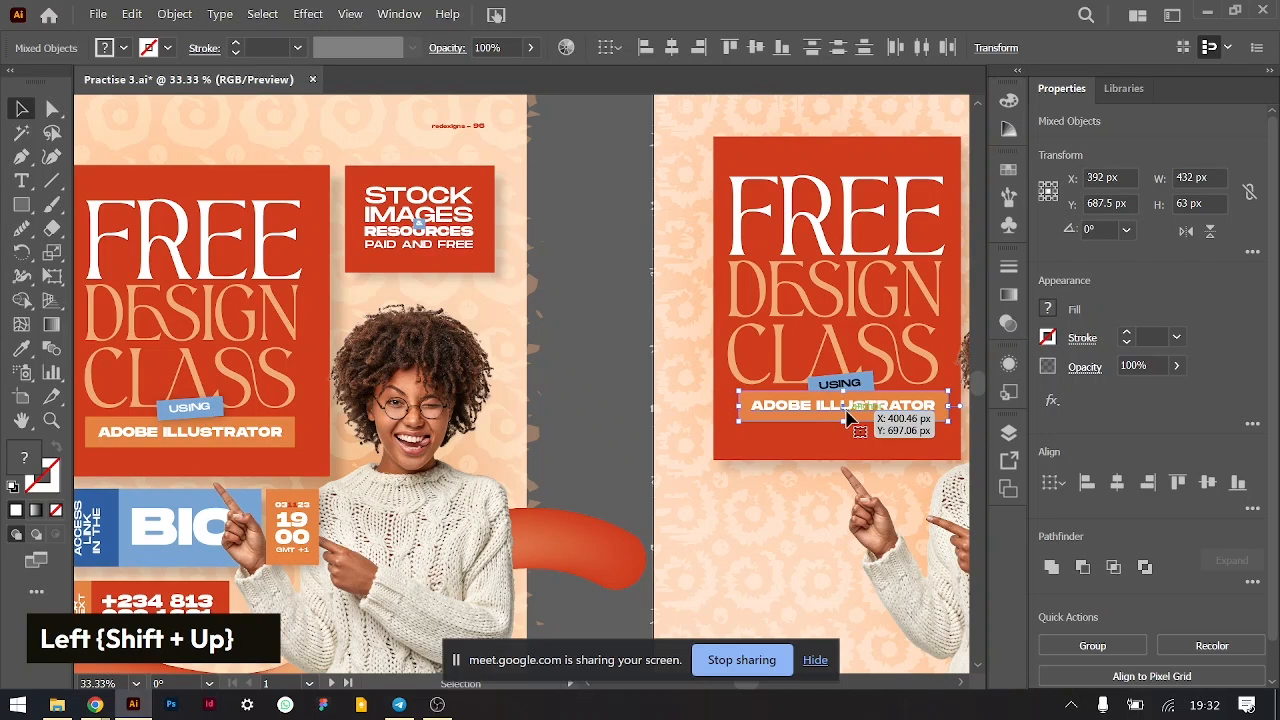
key("ctrl+bracketleft")
key("ctrl+bracketleft")
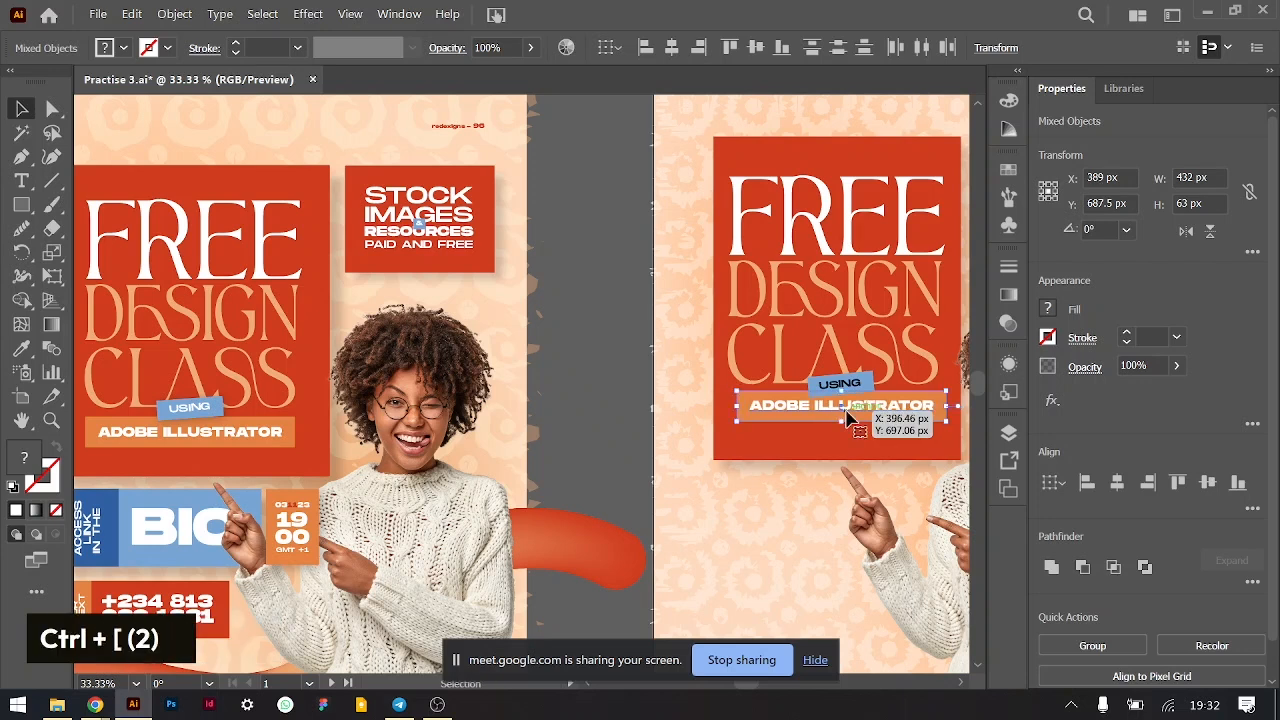
key("Left")
key("Left")
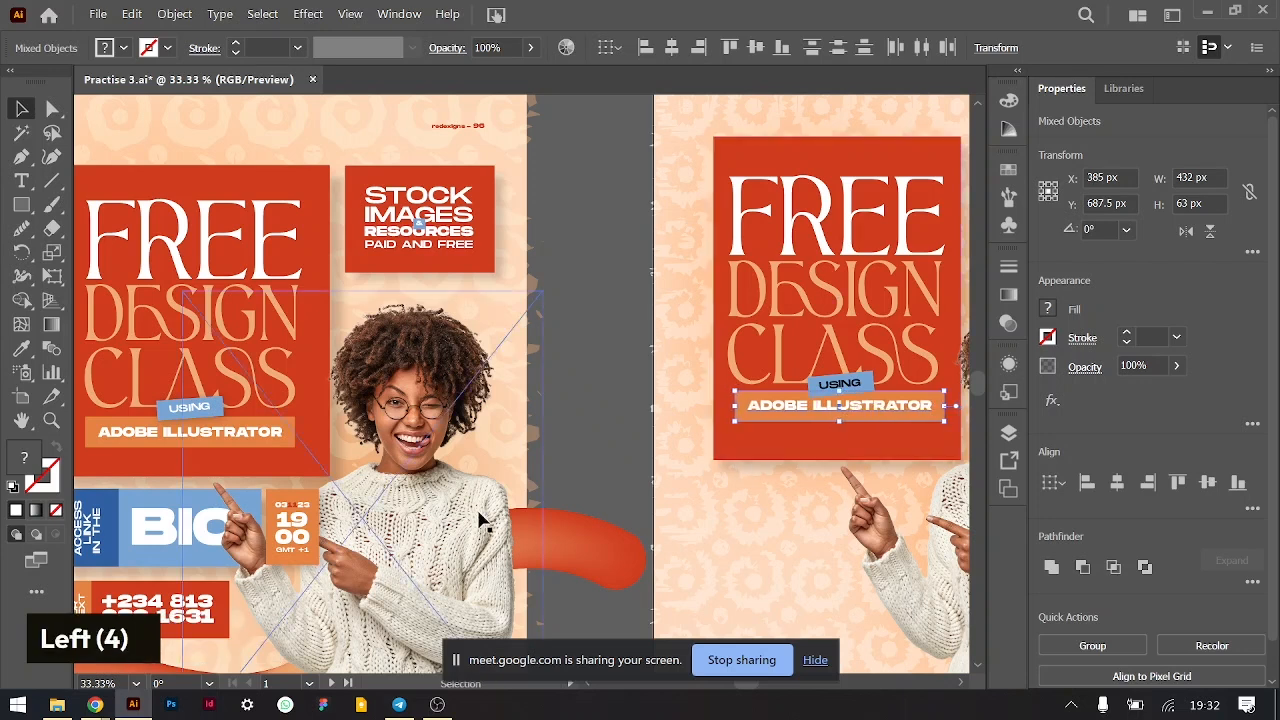
- Examine the objects on the new flyer and the mesh-coloured ribbon behind the woman on the reference flyer
scroll(738, 458, "down", 2)
key("ctrl+minus")
key("ctrl+minus")
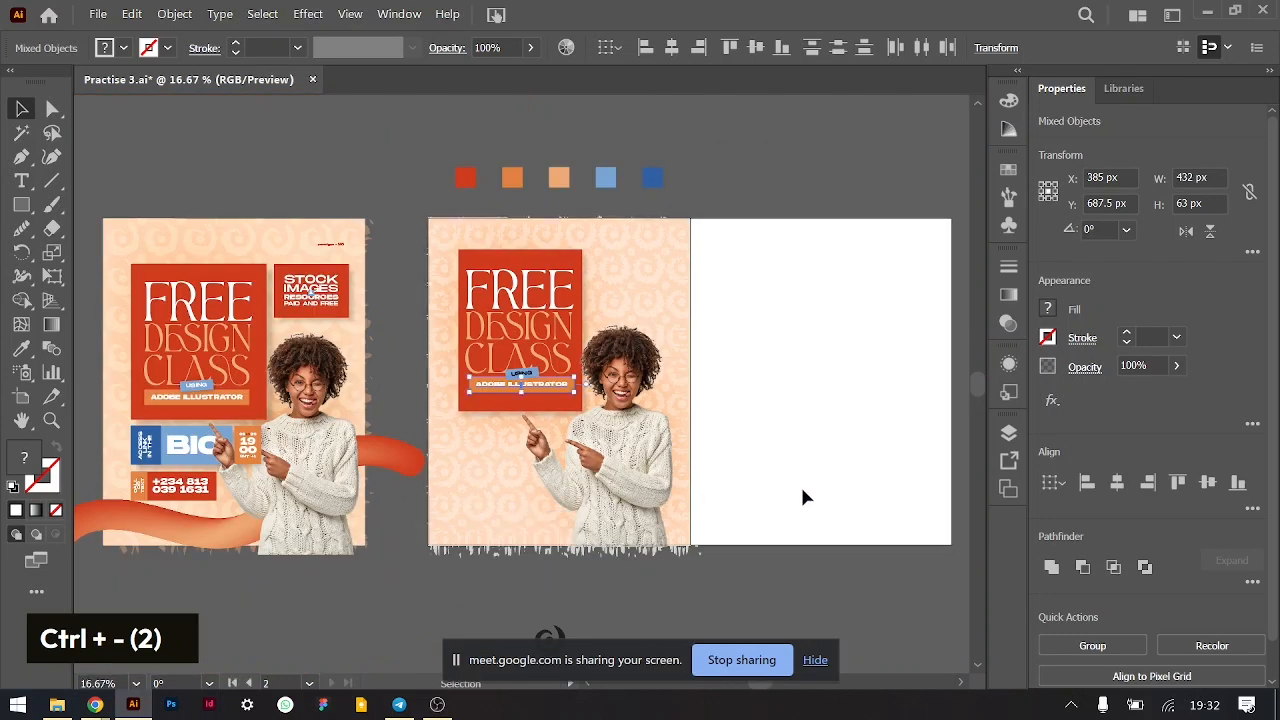
left_click(800, 484)
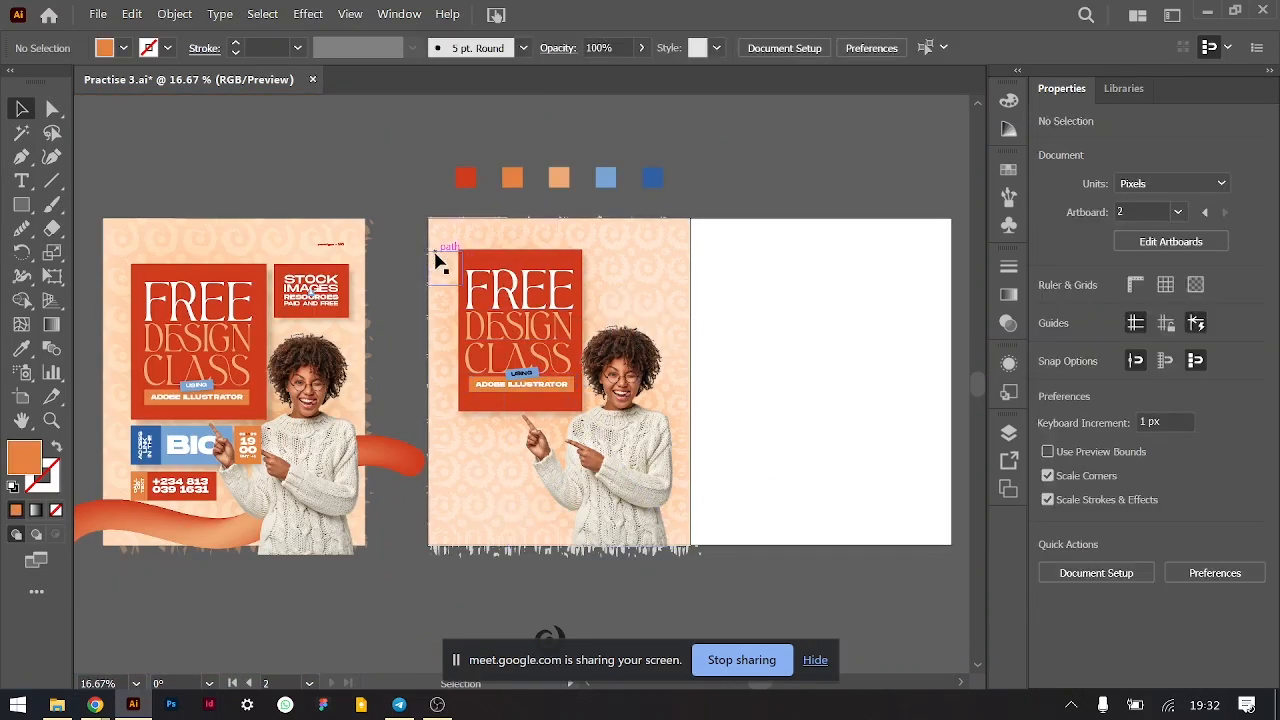
left_click(643, 447)
left_click(634, 362, "shift")
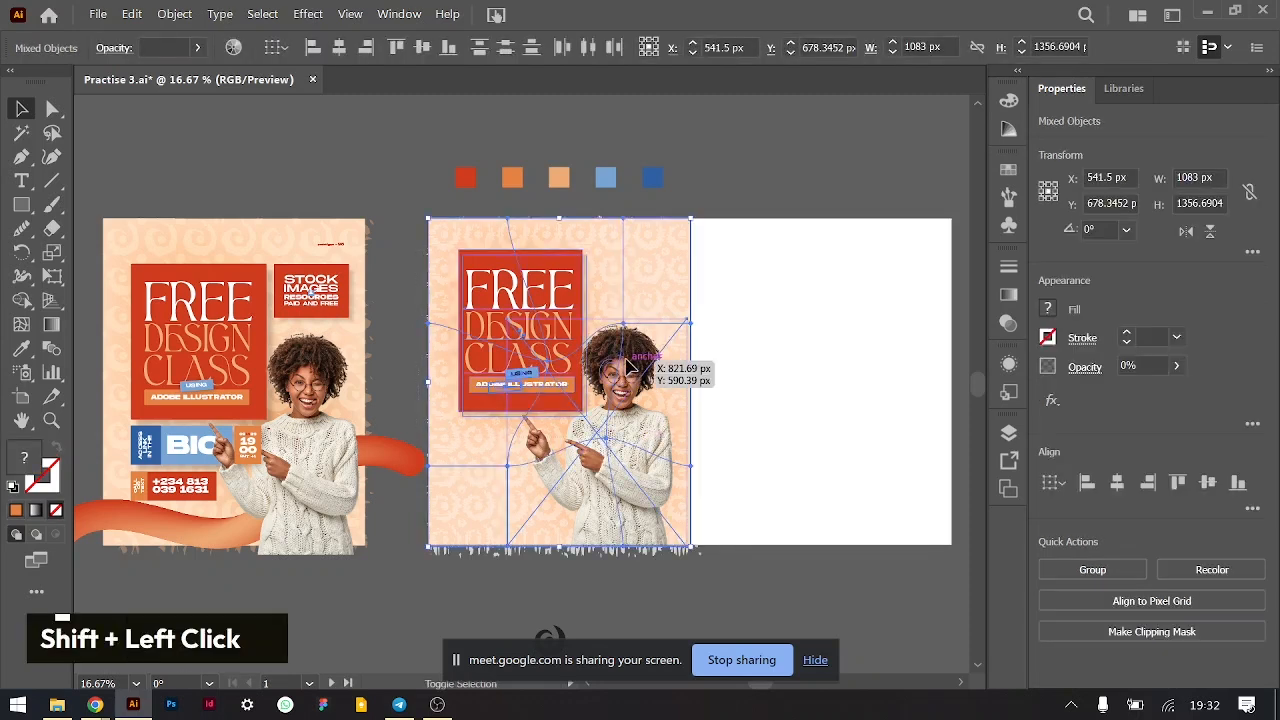
left_click(765, 333)
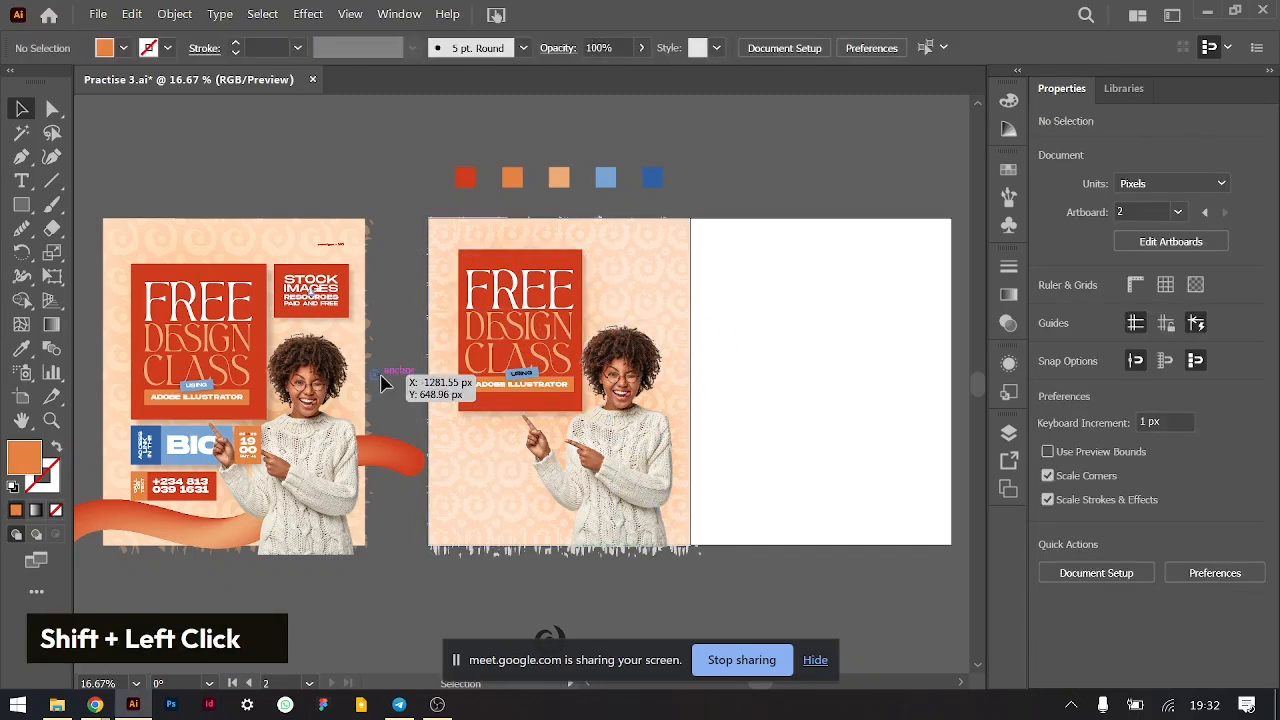
left_click(137, 532)
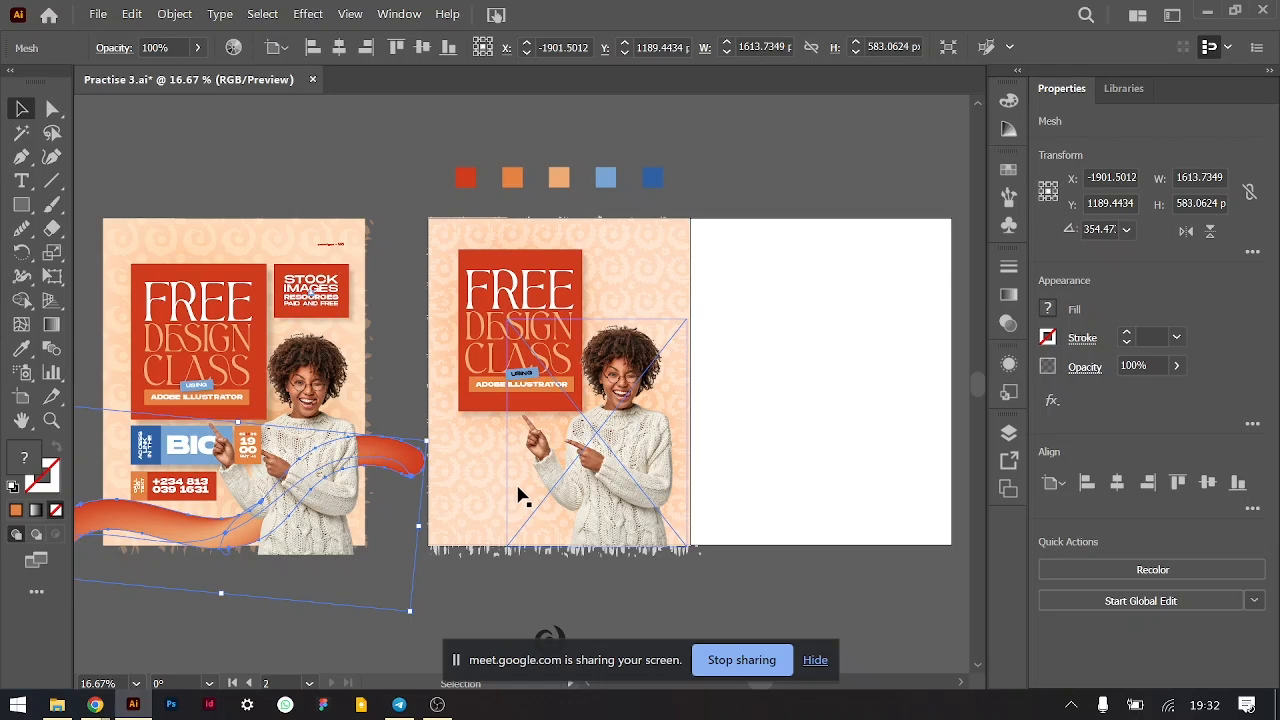
left_click(877, 285)
- Pick up the palette's red as the fill colour and set the Blob Brush size to about 145 pt
left_click(466, 184)
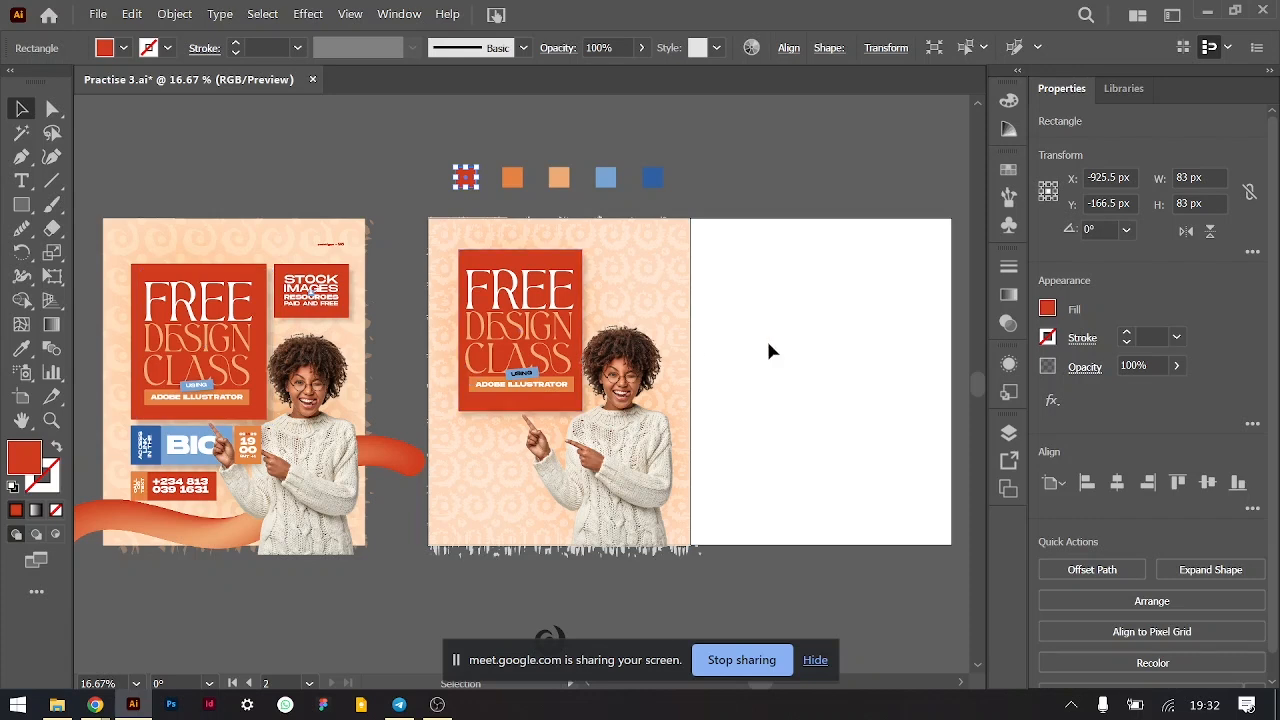
left_click(800, 343)
scroll(800, 343, "right", 3)
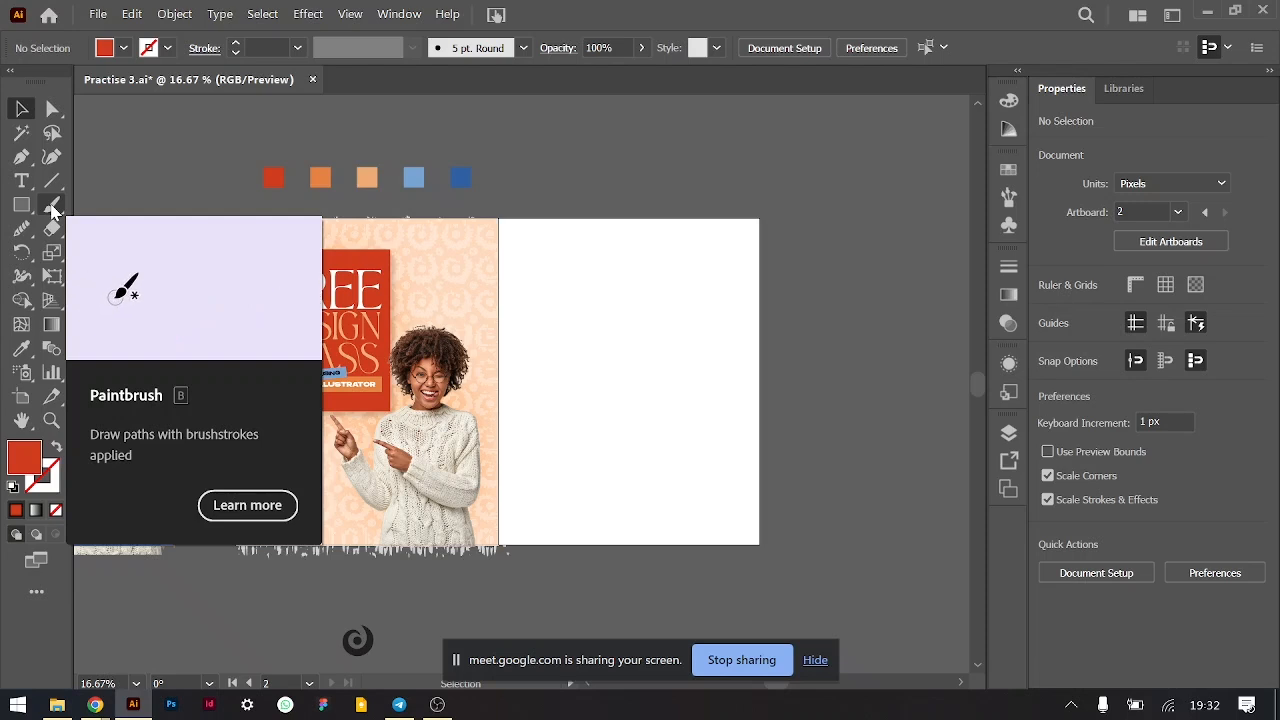
right_click(53, 207)
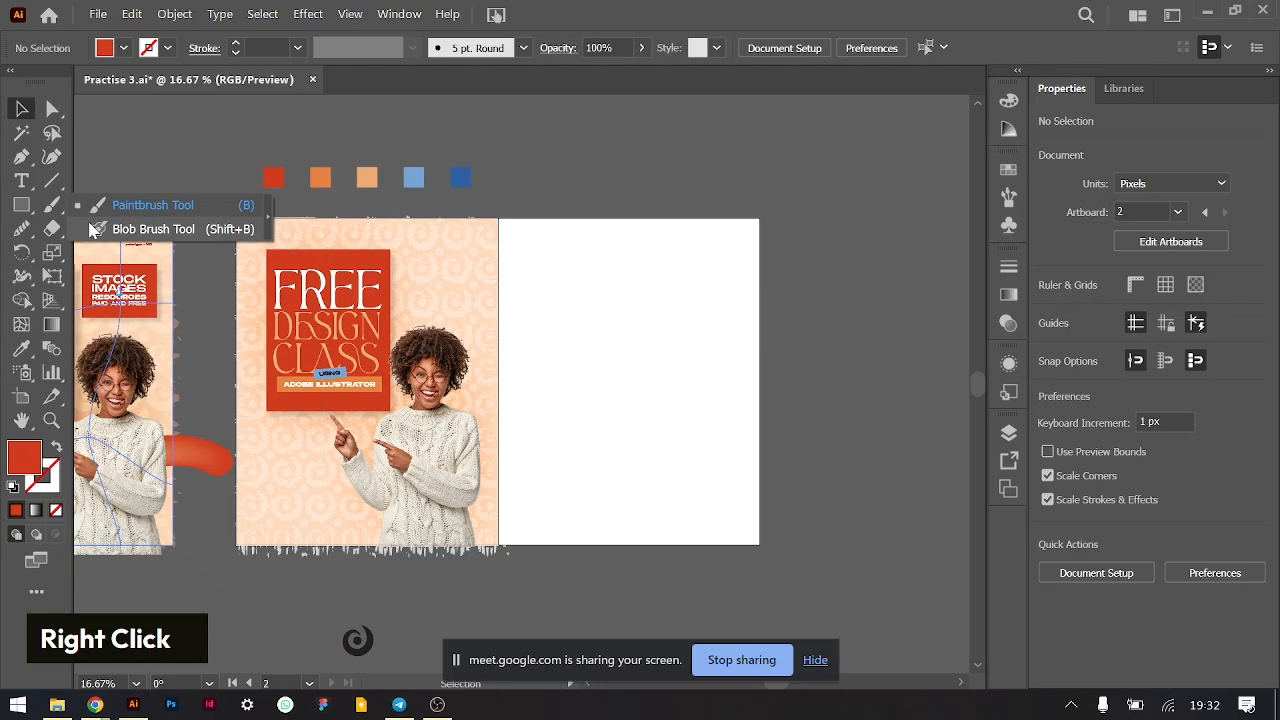
left_click(93, 230)
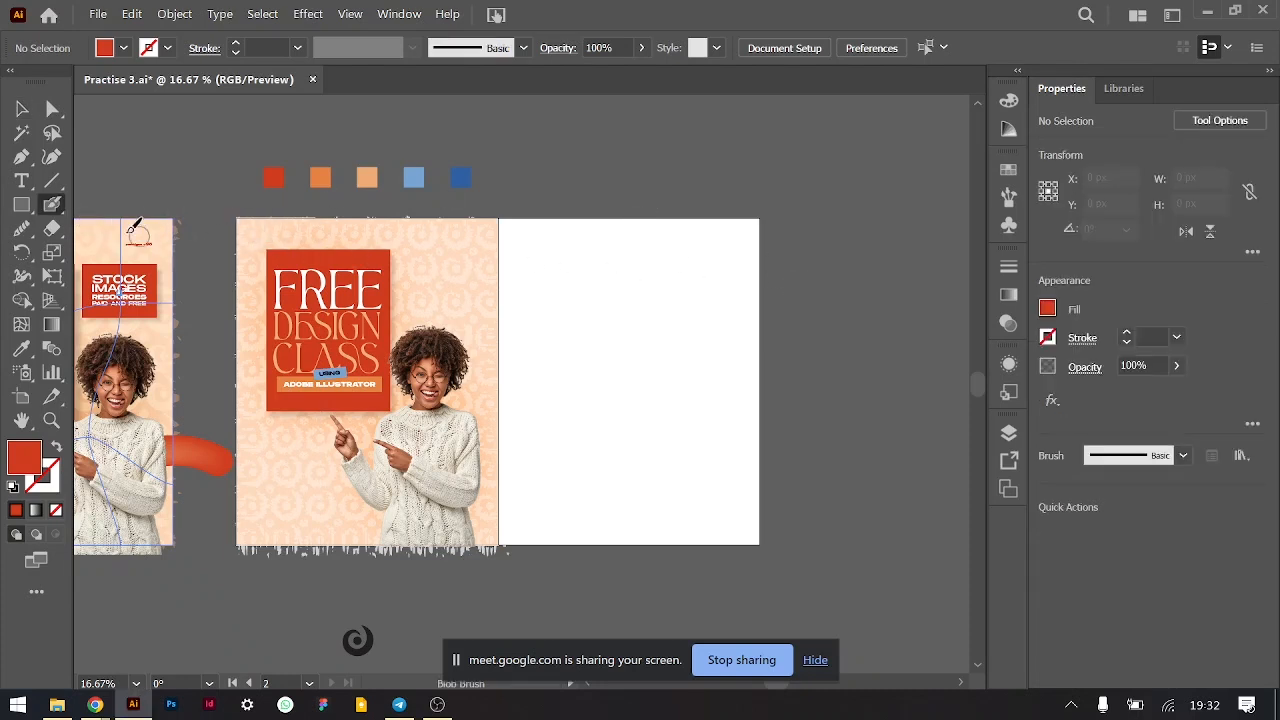
double_click(52, 207)
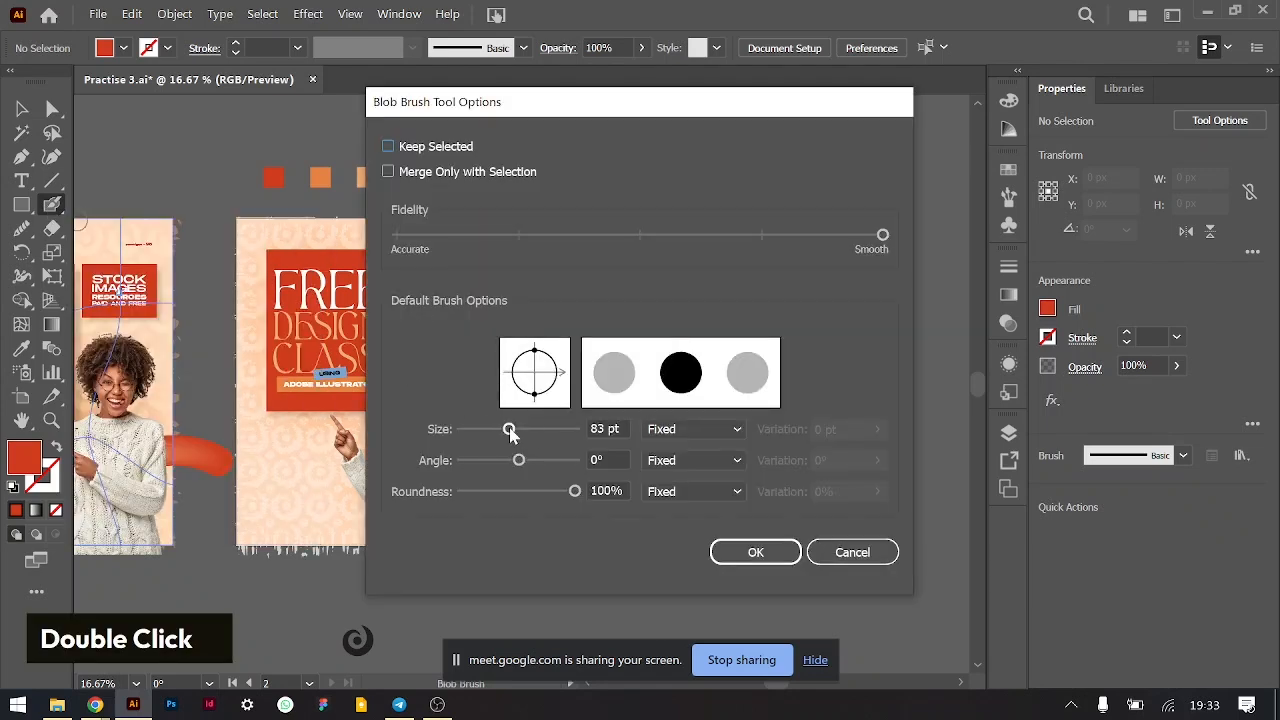
left_click_drag(509, 430, 530, 432)
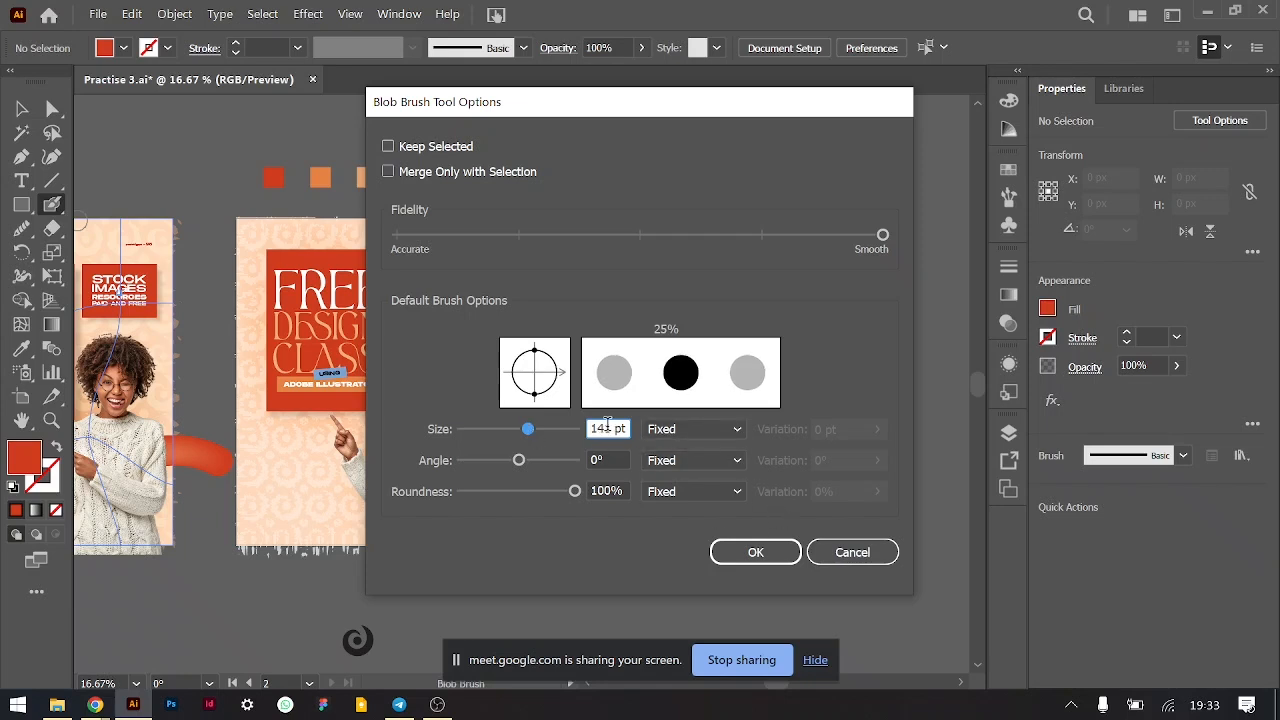
key("Up")
key("Up")
key("Up")
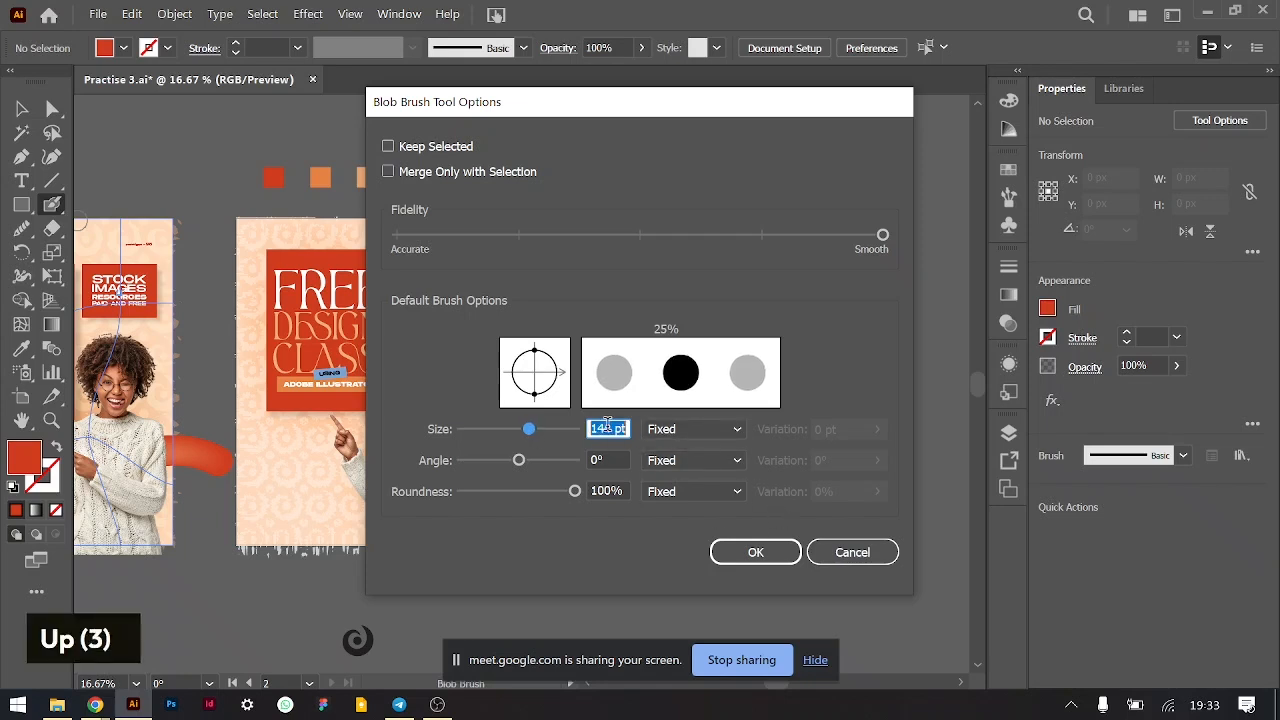
key("Up")
left_click(755, 552)
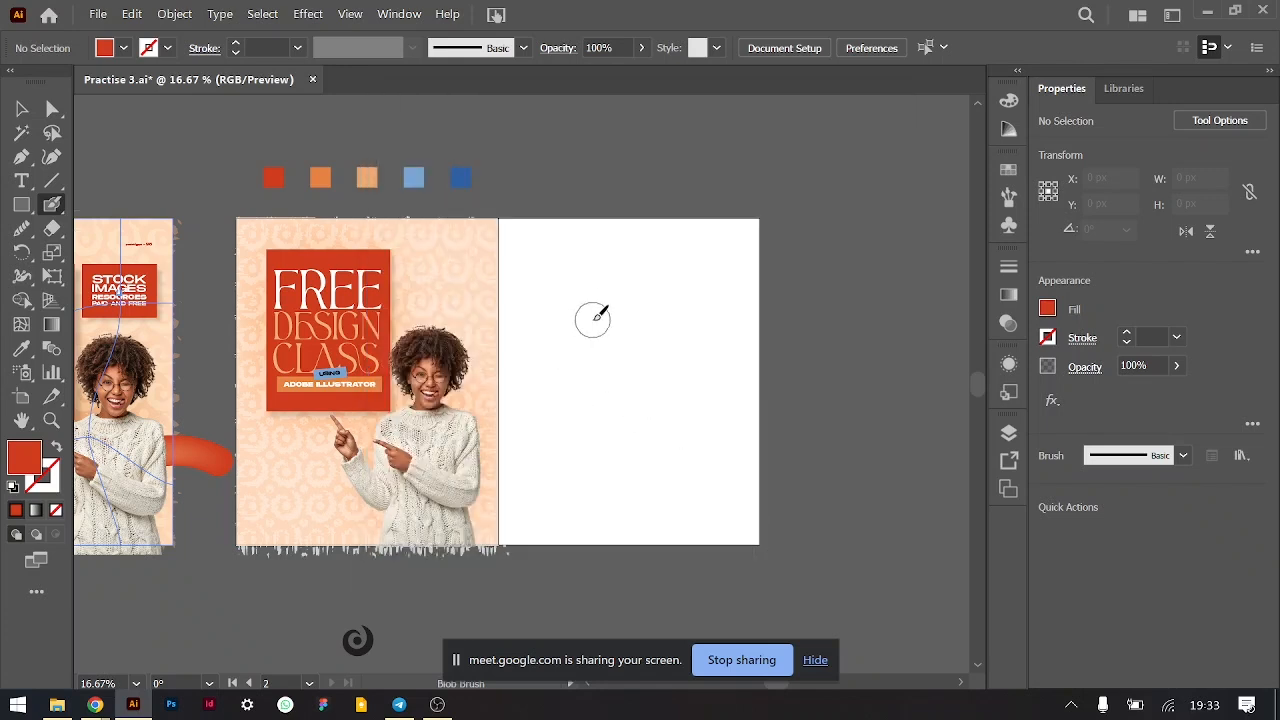
mouse_move(768, 292)
left_mouse_down()
mouse_move(633, 349)
mouse_move(540, 414)
left_mouse_up()
key("shift+x")
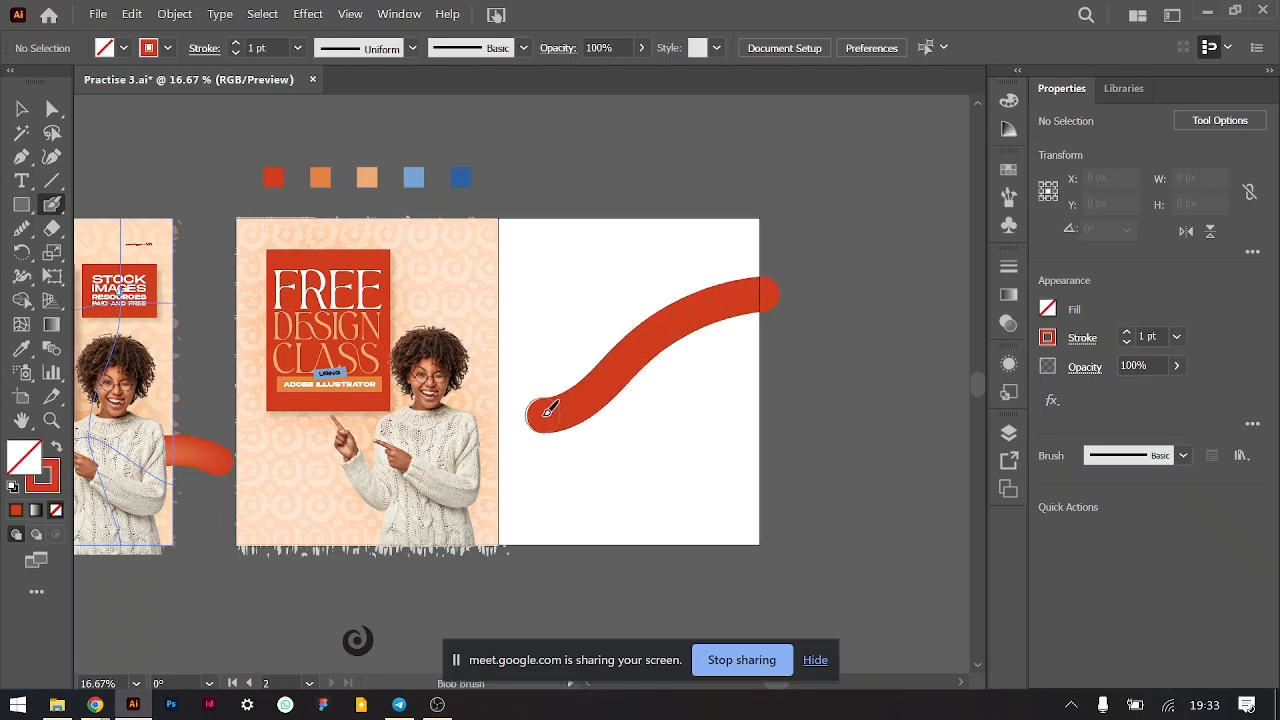
scroll(549, 408, "left", 3)
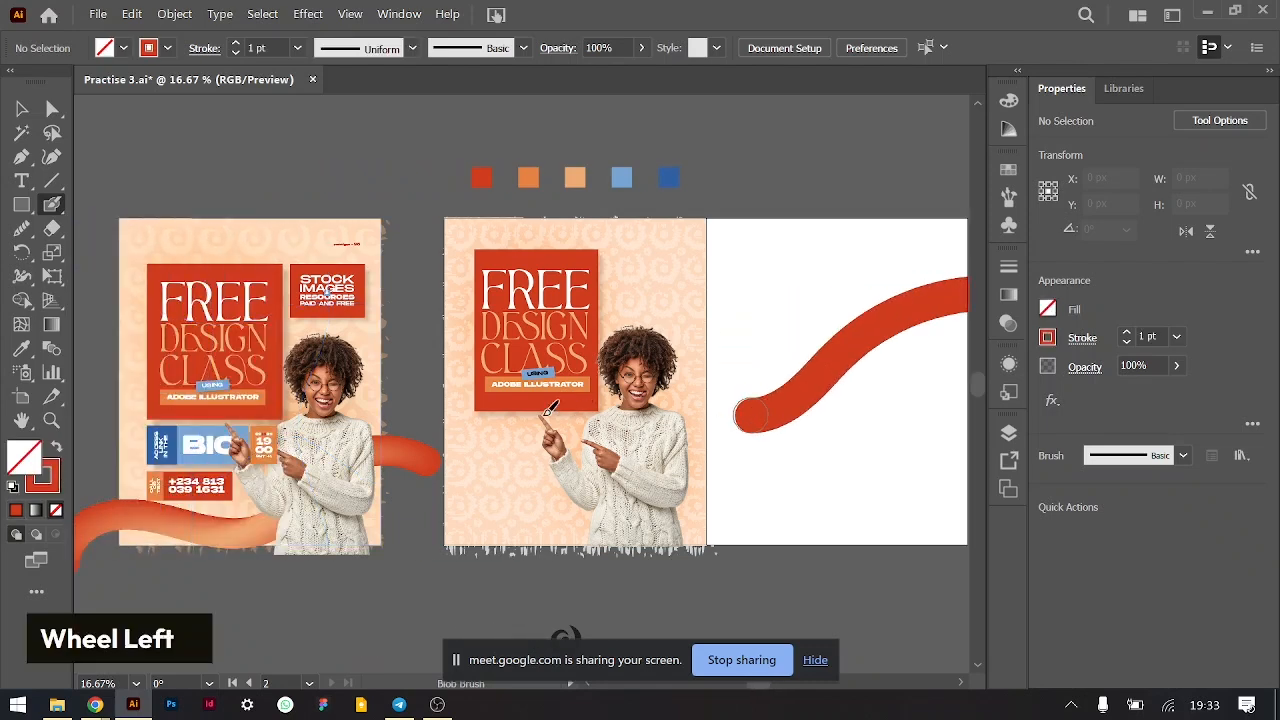
key("ctrl+z")
key("ctrl+z")
- Paint a wavy red ribbon from the new flyer's lower-left corner past its right edge, rotate it to about 351.9° and reposition it
scroll(549, 408, "down", 3)
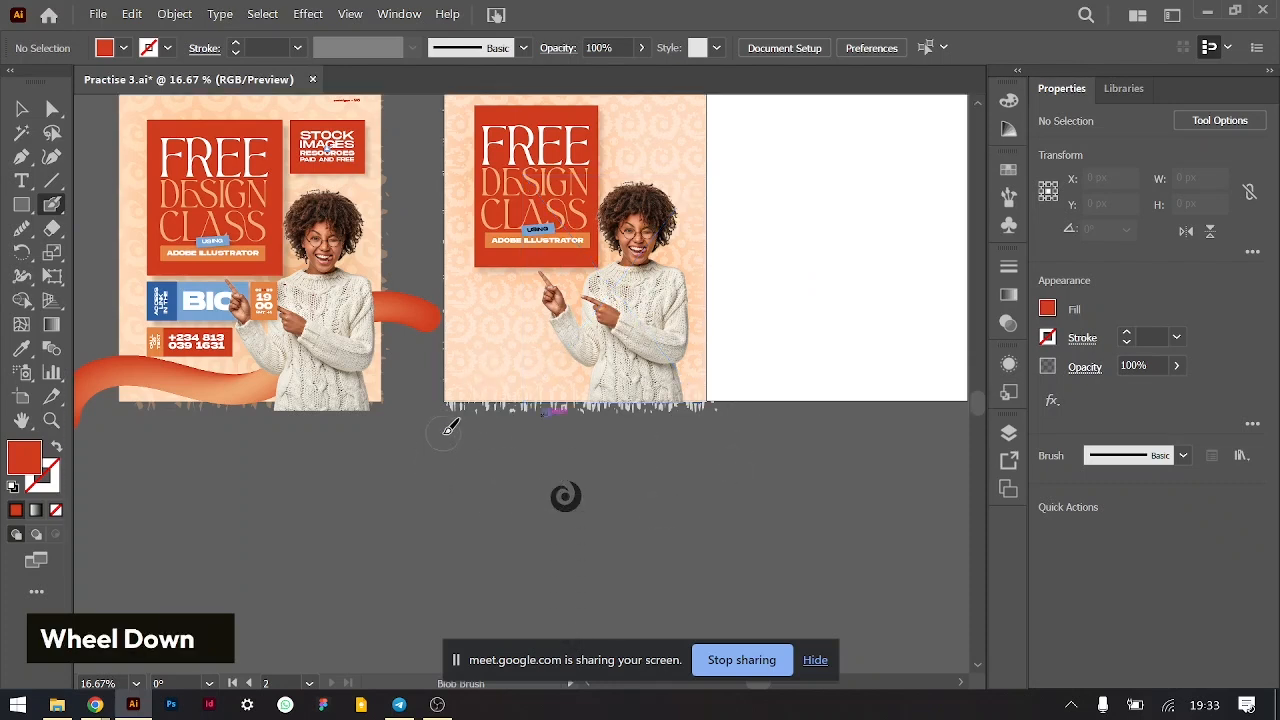
mouse_move(450, 428)
left_mouse_down()
mouse_move(462, 385)
mouse_move(504, 354)
mouse_move(563, 357)
mouse_move(613, 292)
mouse_move(676, 258)
mouse_move(743, 266)
mouse_move(808, 243)
left_mouse_up()
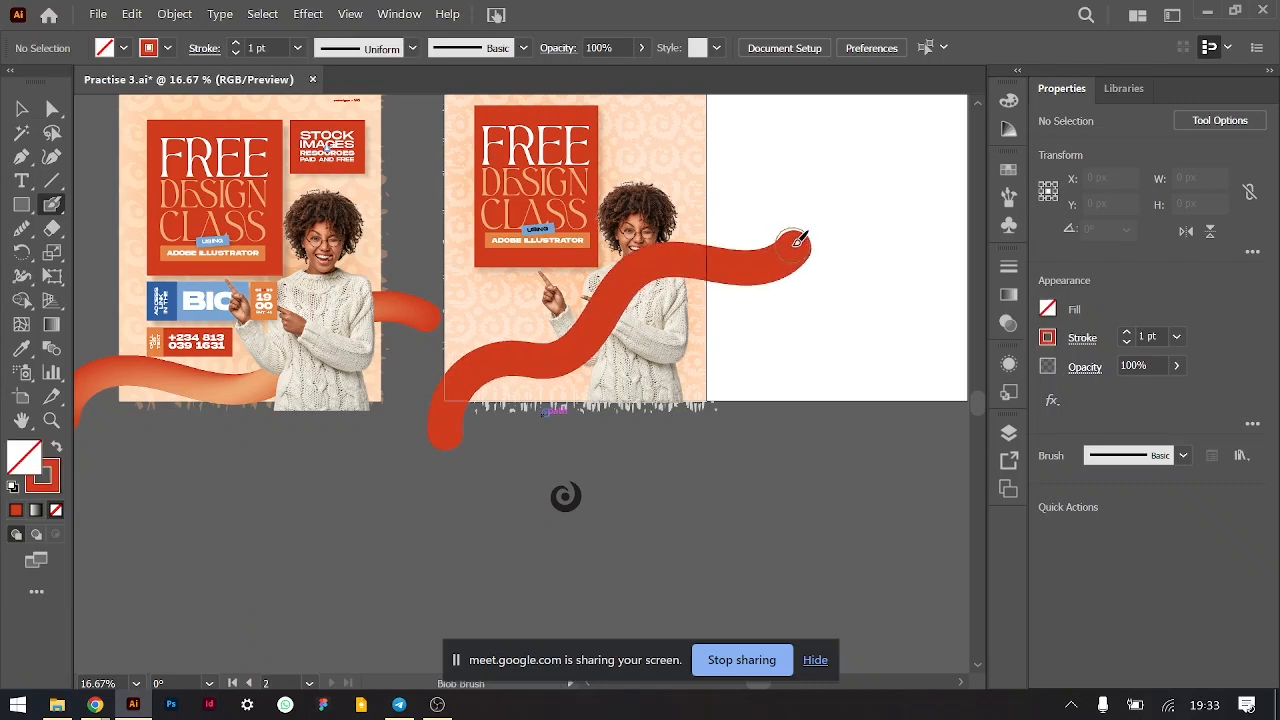
left_click(21, 108)
left_click(772, 279)
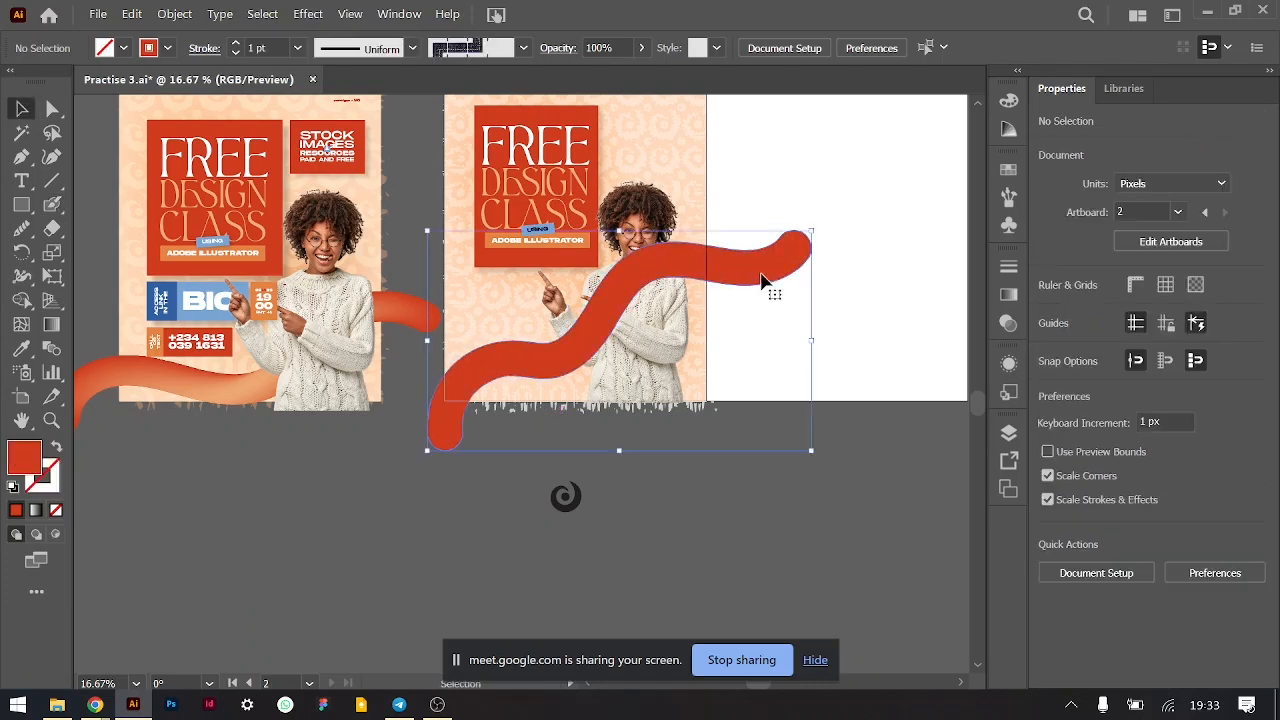
left_click_drag(814, 228, 838, 256)
left_click_drag(771, 286, 752, 296)
- Add a gradient mesh point in the middle of the red ribbon, where it rises toward the woman on the new flyer
key("ctrl+equal")
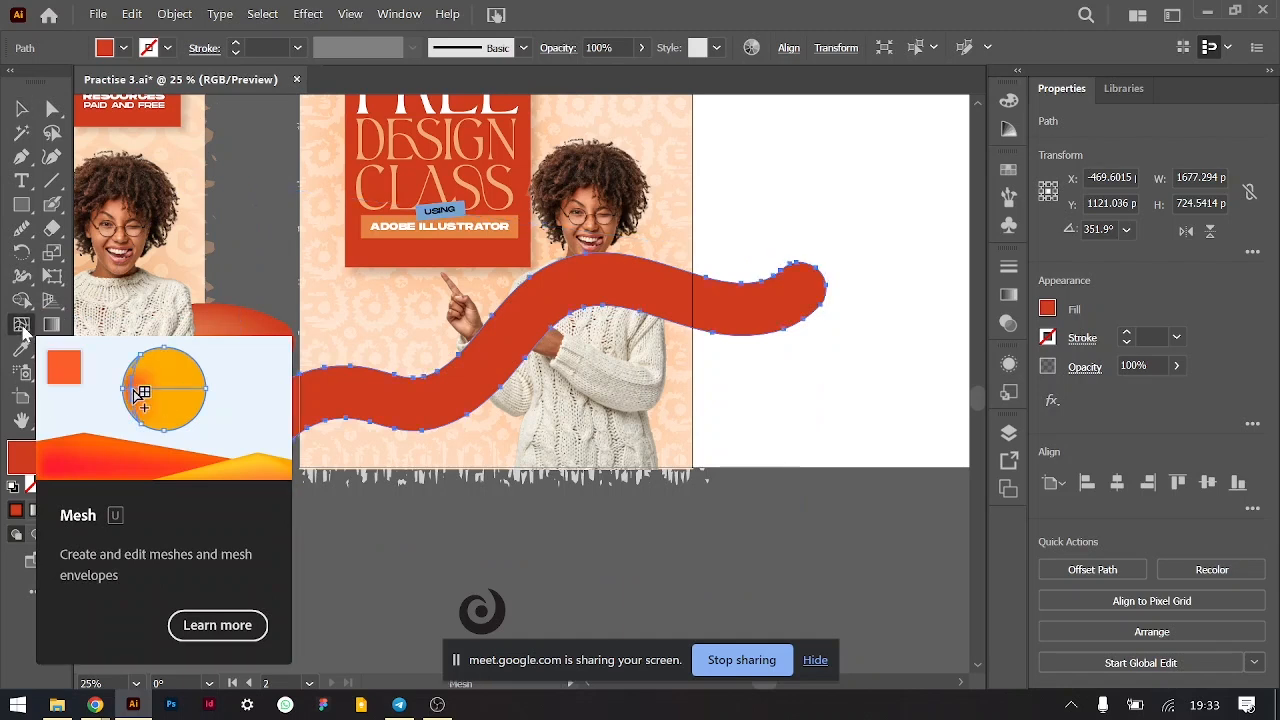
left_click(22, 325)
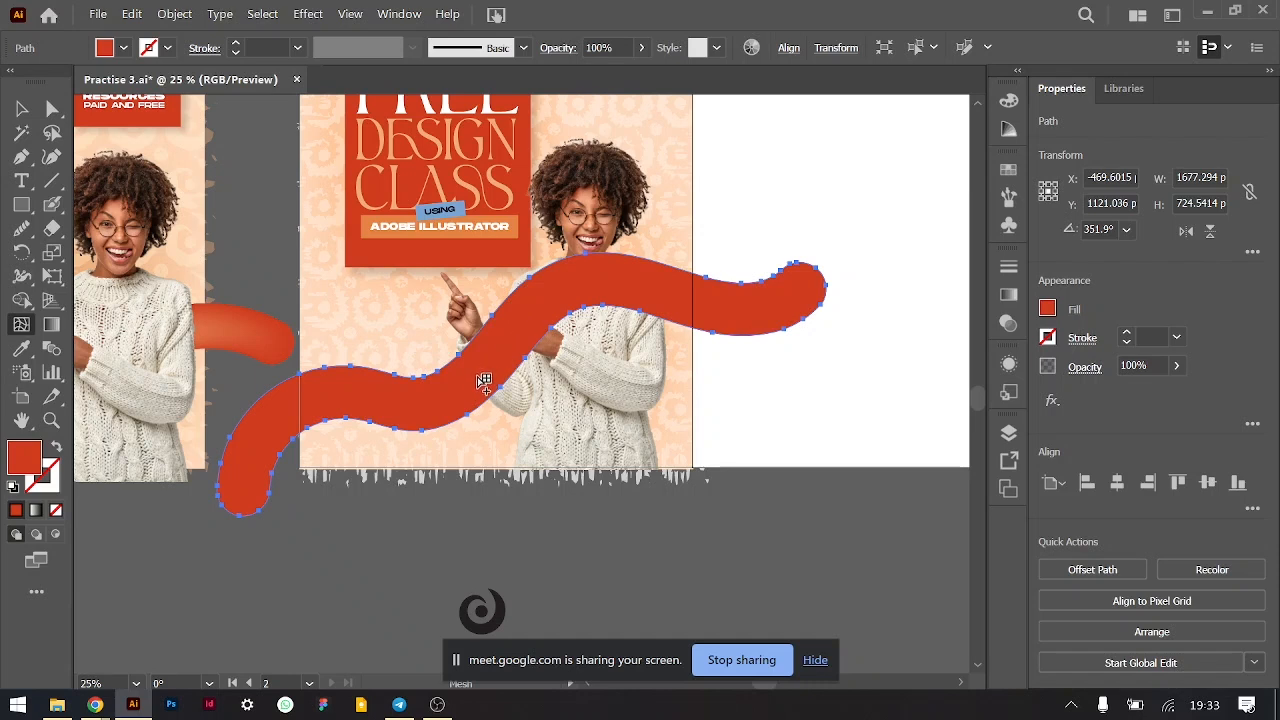
scroll(483, 382, "left", 5)
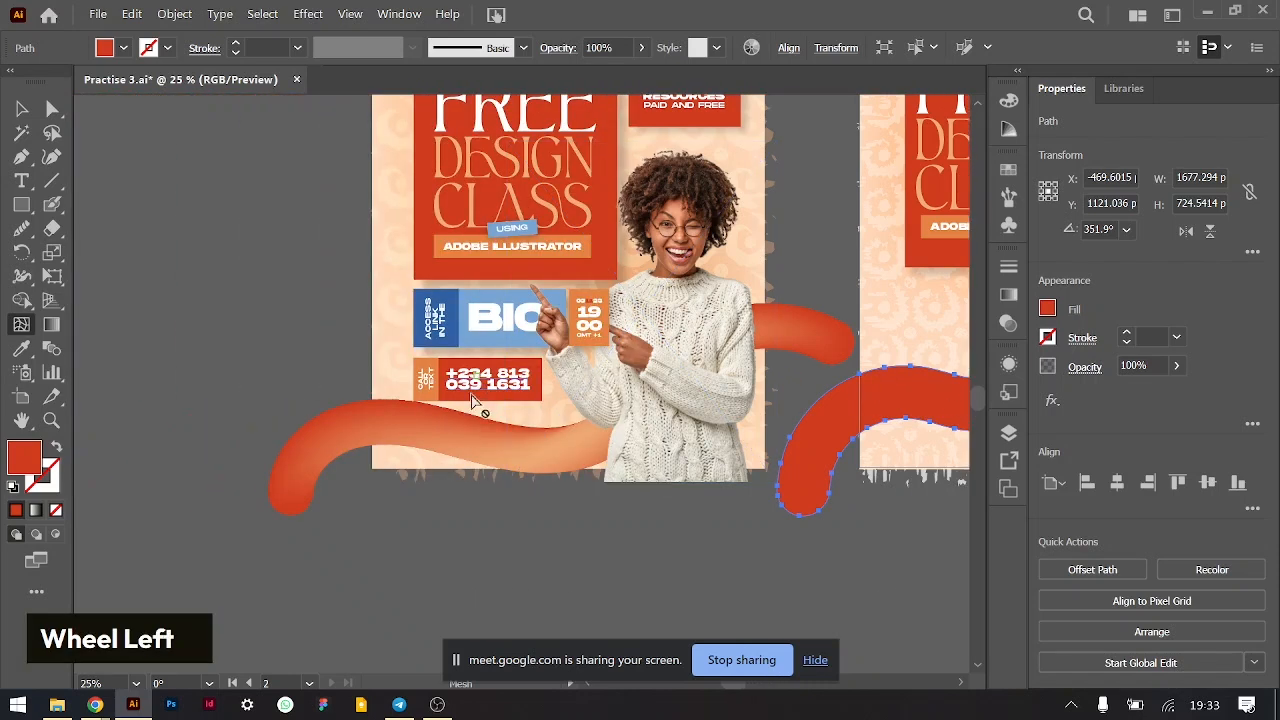
scroll(556, 465, "right", 4)
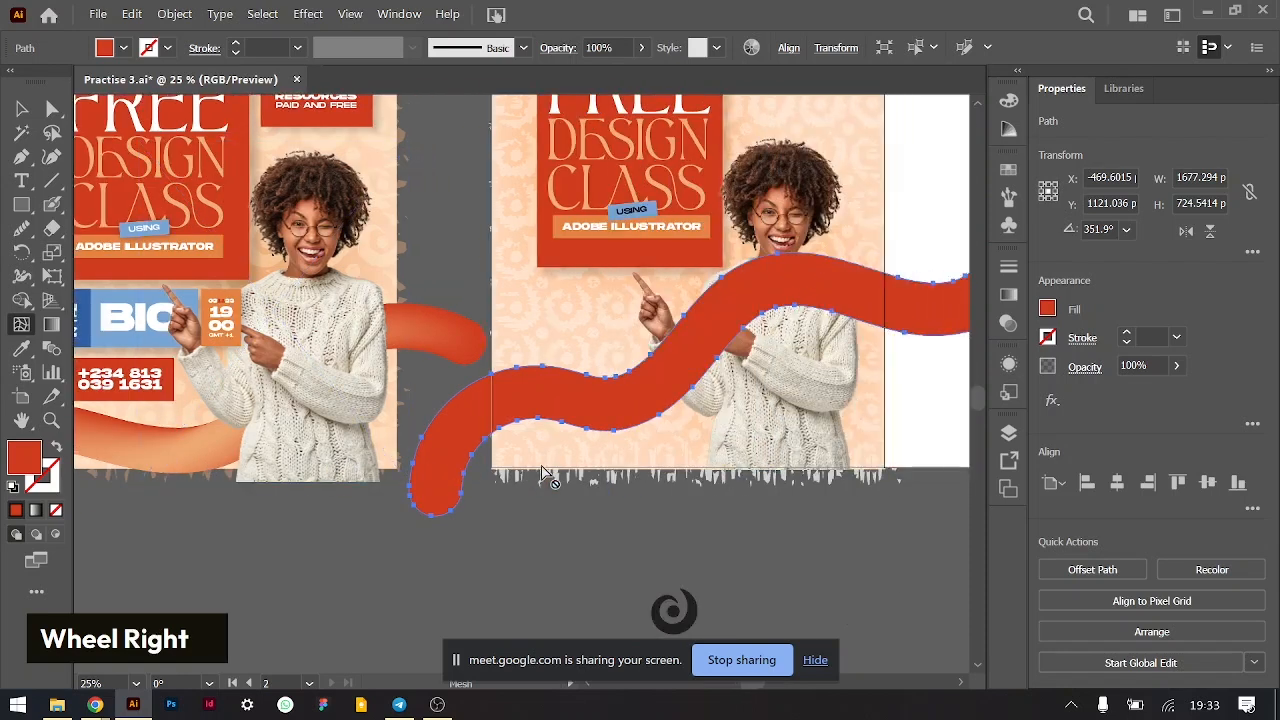
left_click(625, 378)
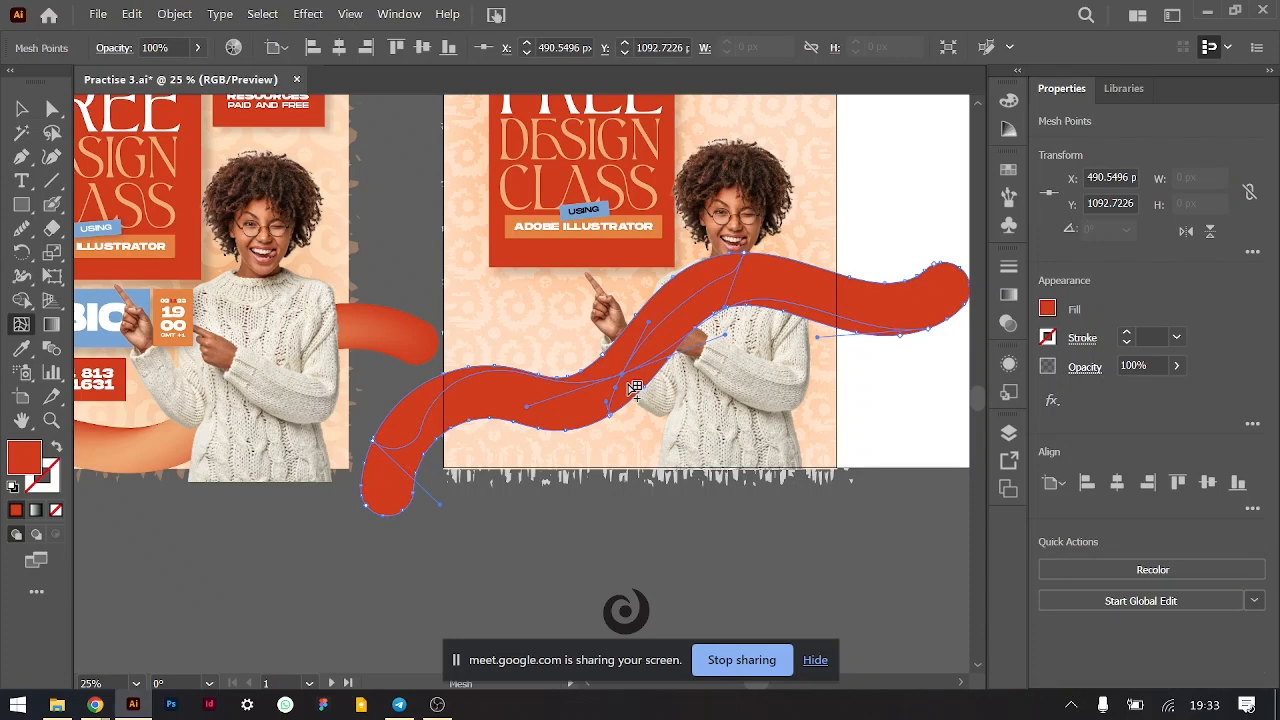
- Colour the ribbon's central mesh point with the light orange sampled from the flyer's title lettering
key("ctrl+minus")
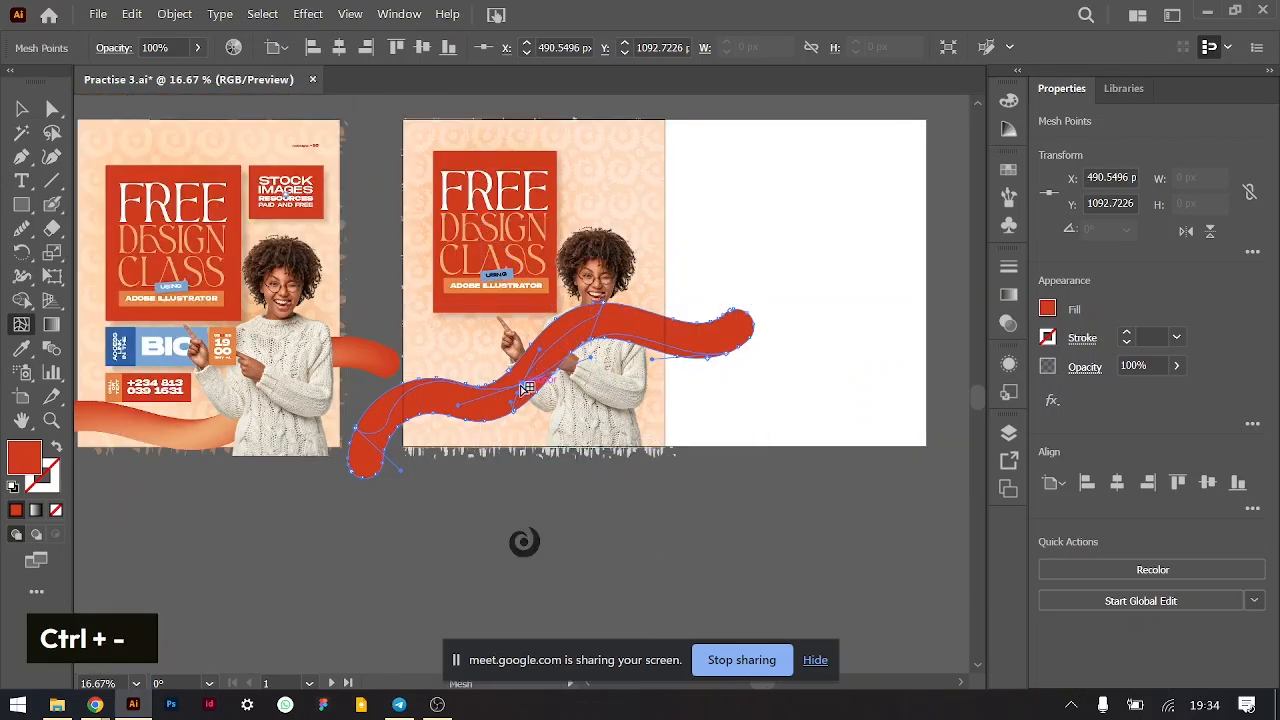
key("ctrl+equal")
key("ctrl+equal")
key("ctrl+equal")
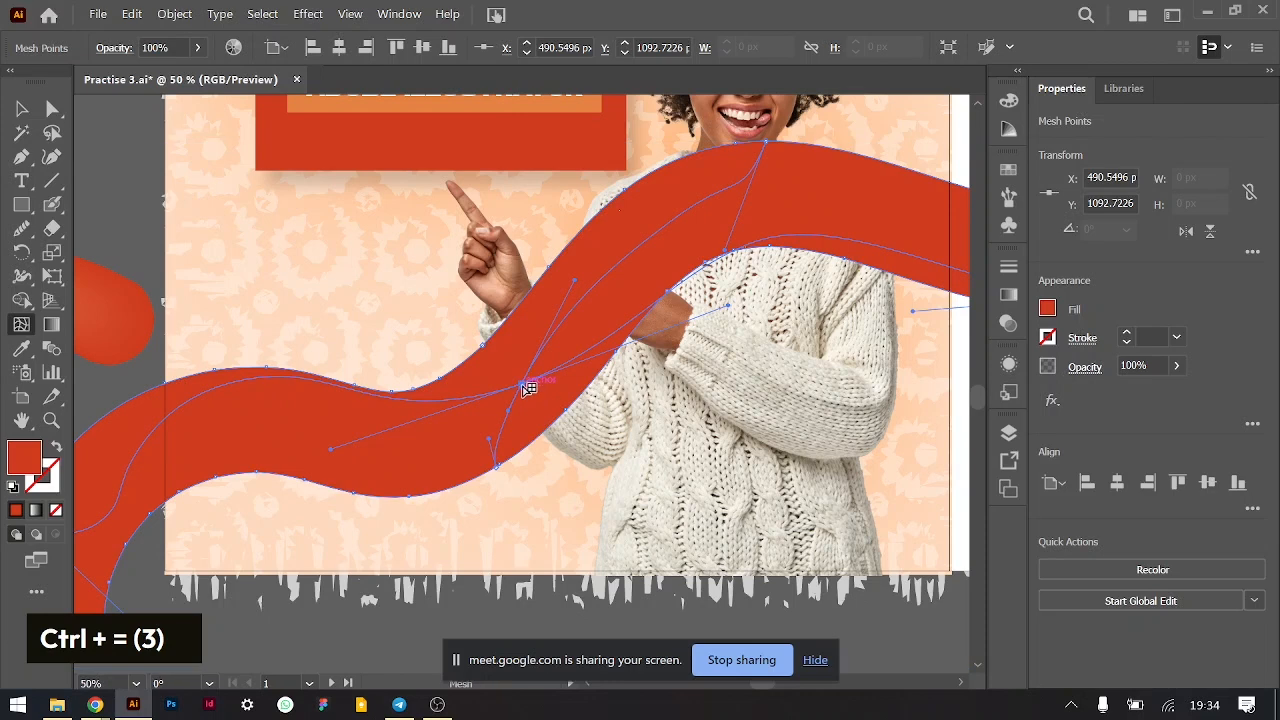
left_click(1047, 310)
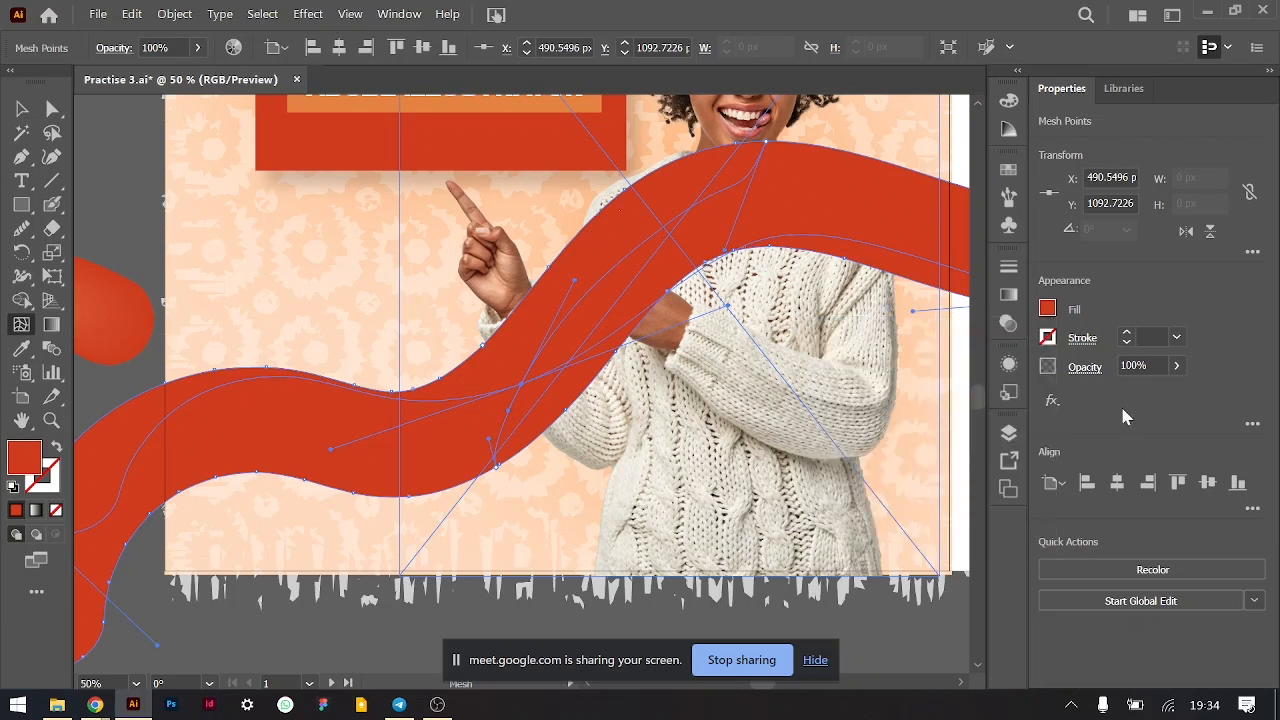
left_click(22, 350)
scroll(611, 312, "up", 10)
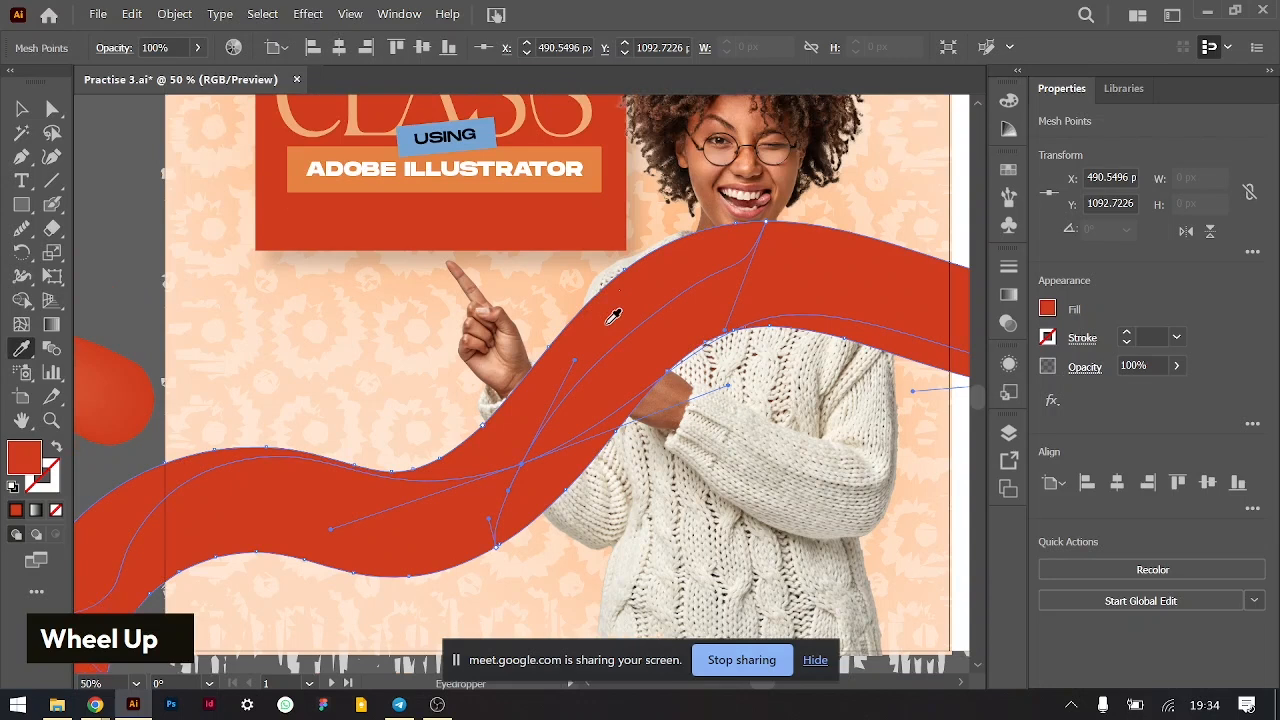
scroll(600, 300, "up", 3)
left_click(574, 278)
scroll(620, 405, "down", 6)
scroll(620, 405, "down", 7)
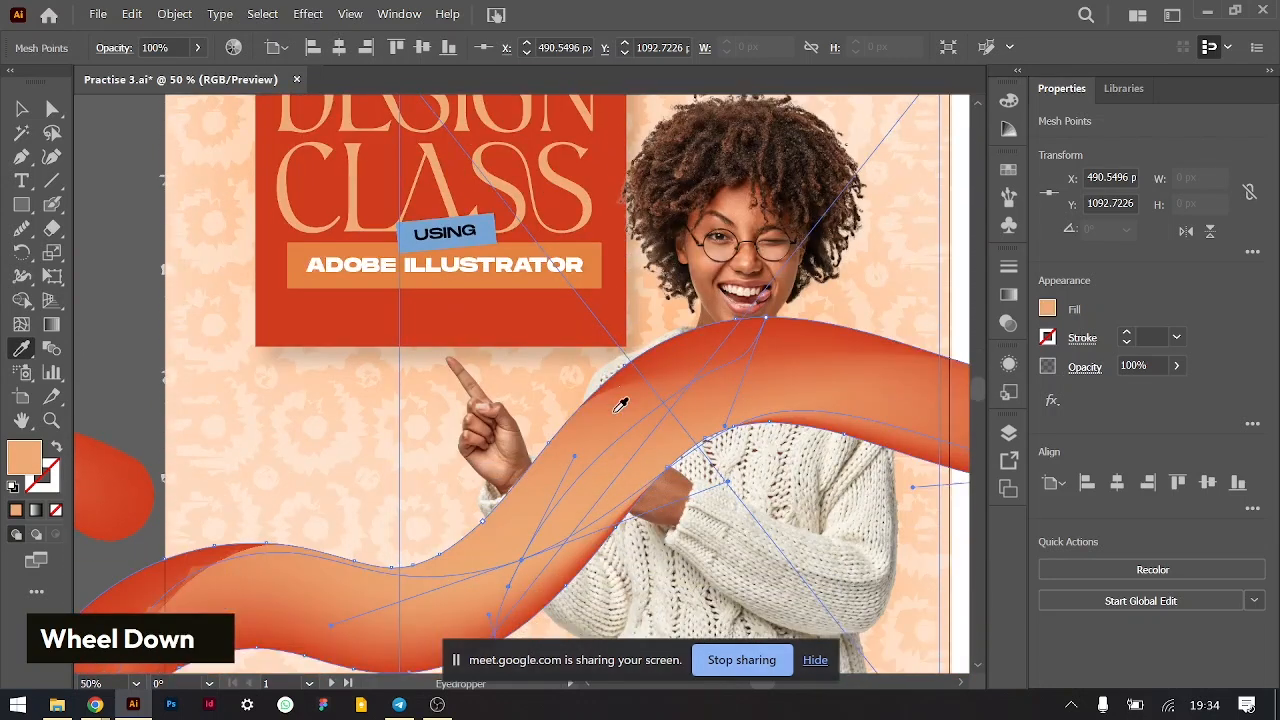
scroll(620, 405, "down", 2)
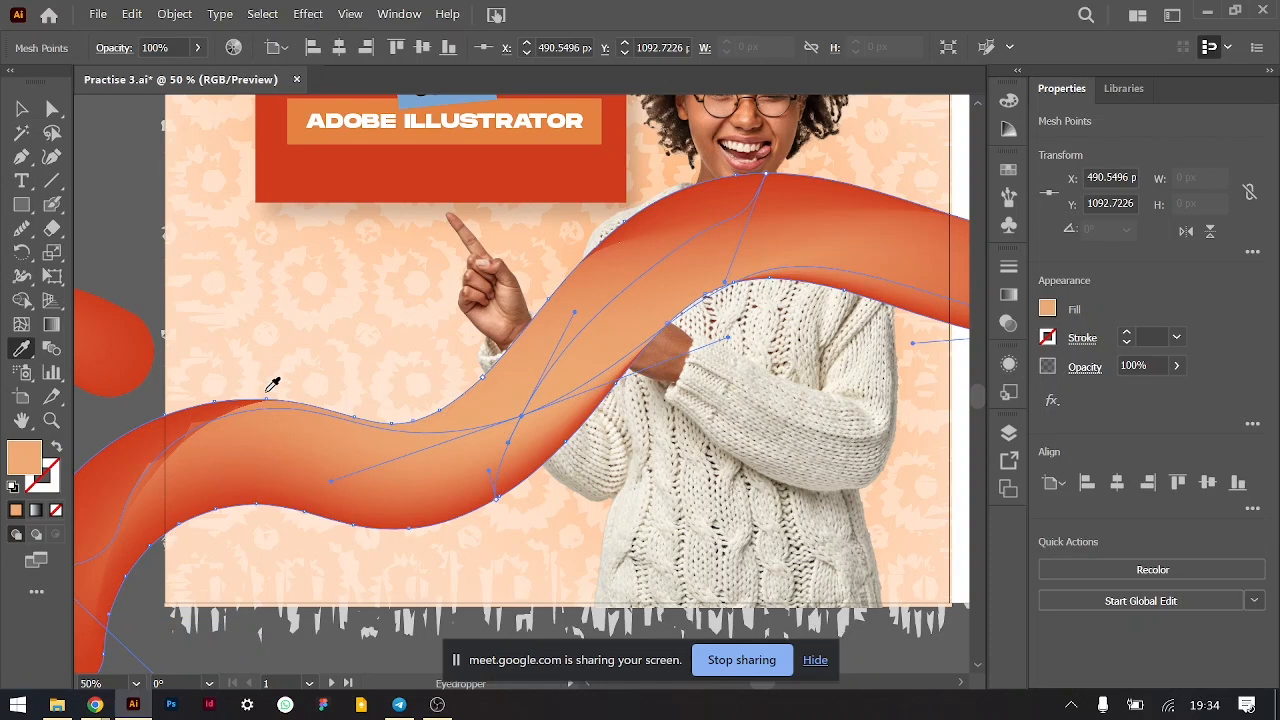
- Reshape the central mesh line with the mesh point's direction handles, tilting one side up and the opposite side down over the sweater
left_click(52, 109)
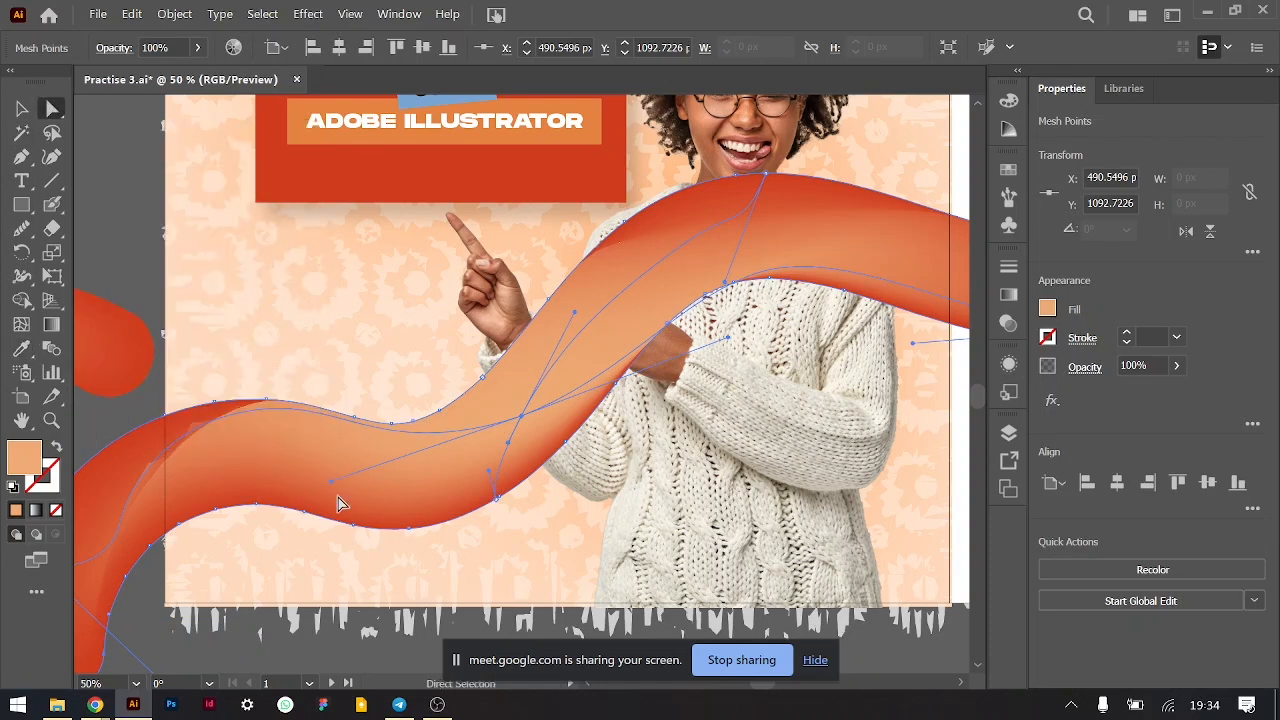
left_click_drag(334, 488, 328, 440)
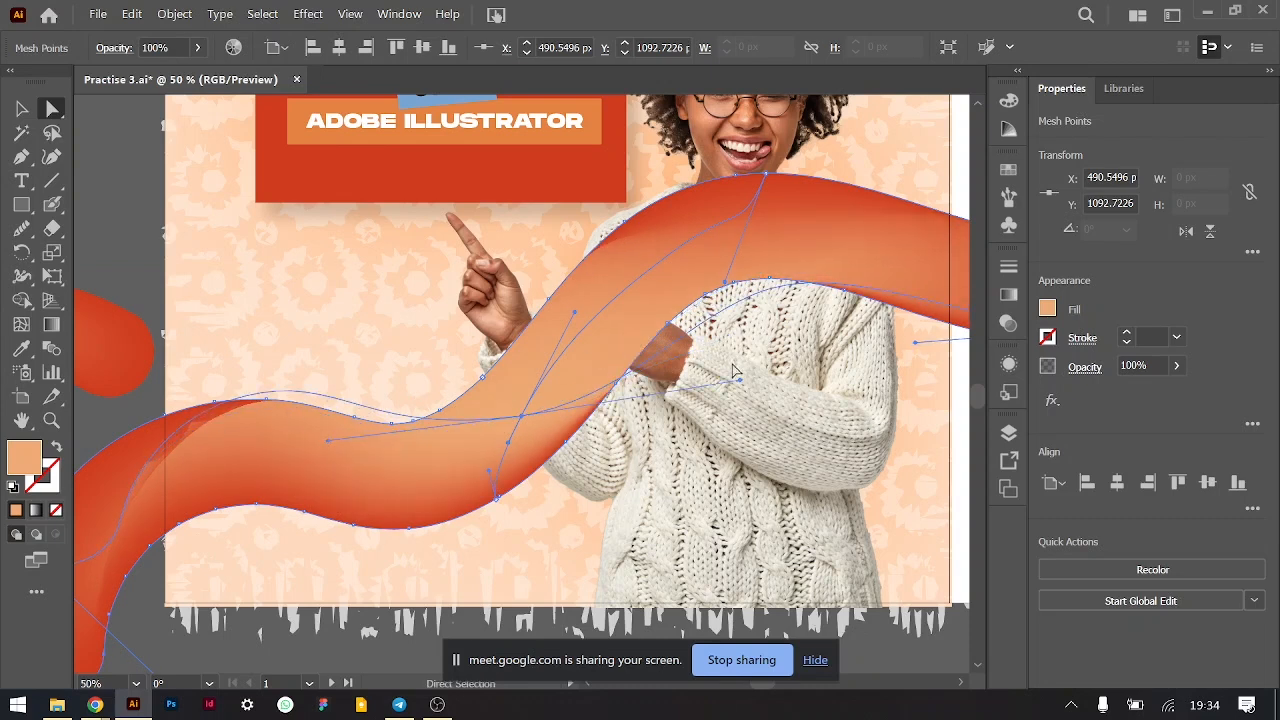
left_click_drag(740, 381, 712, 524)
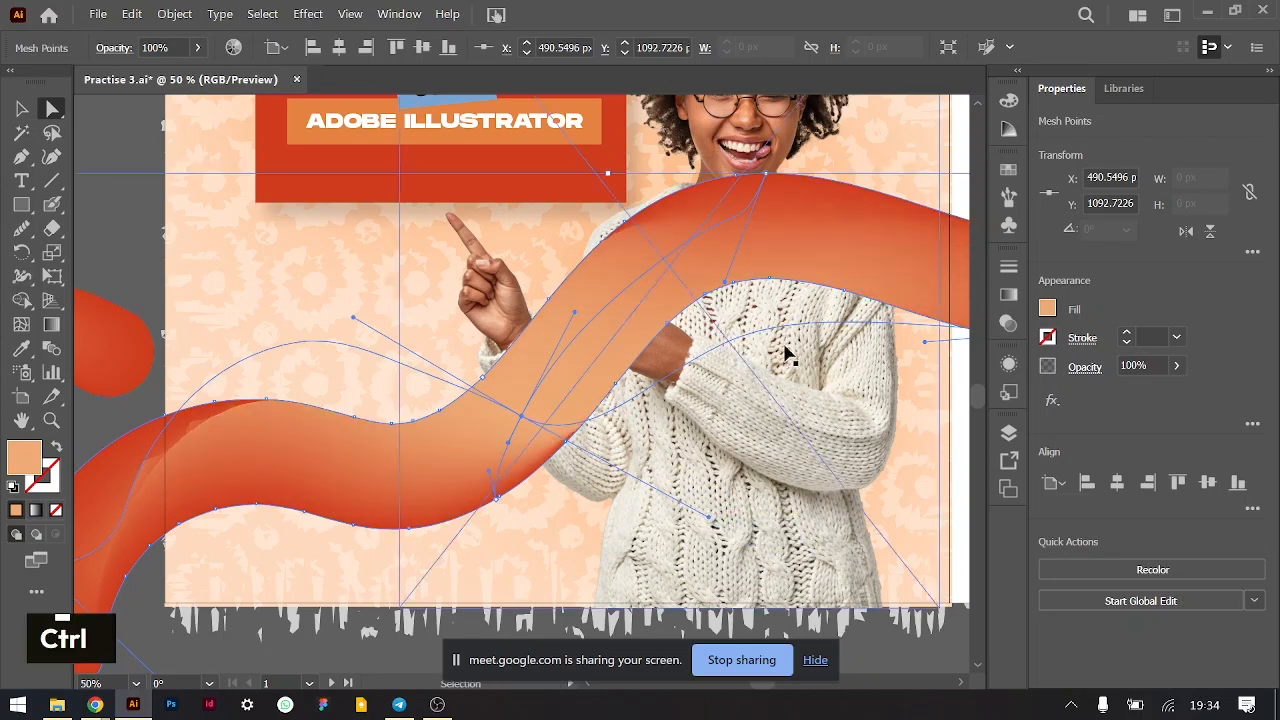
key("ctrl+minus")
key("ctrl+minus")
key("ctrl+minus")
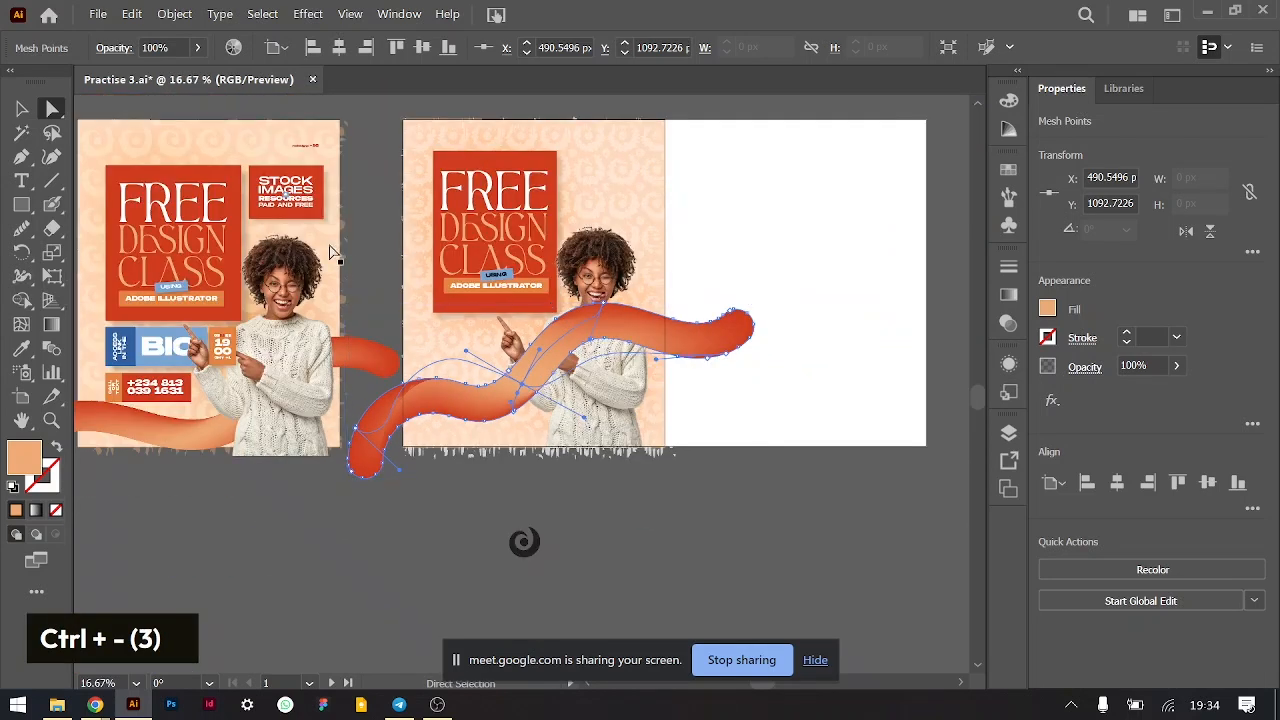
- Move the mesh ribbon slightly down and left, and shift its central mesh point toward the ribbon's lower-left bend
left_click(21, 108)
left_click(807, 382)
left_click_drag(726, 345, 694, 365)
key("a")
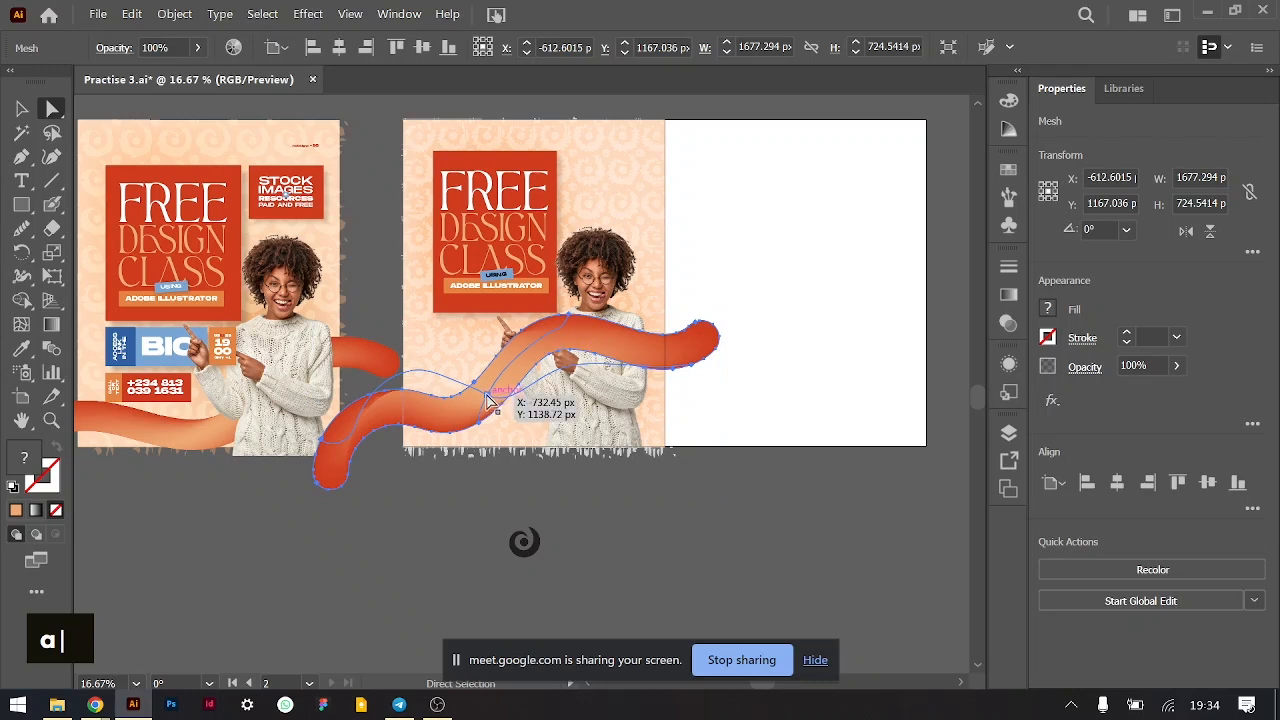
left_click(488, 402)
left_click_drag(487, 401, 424, 456)
left_click(22, 108)
left_click(814, 517)
key("ctrl+equal")
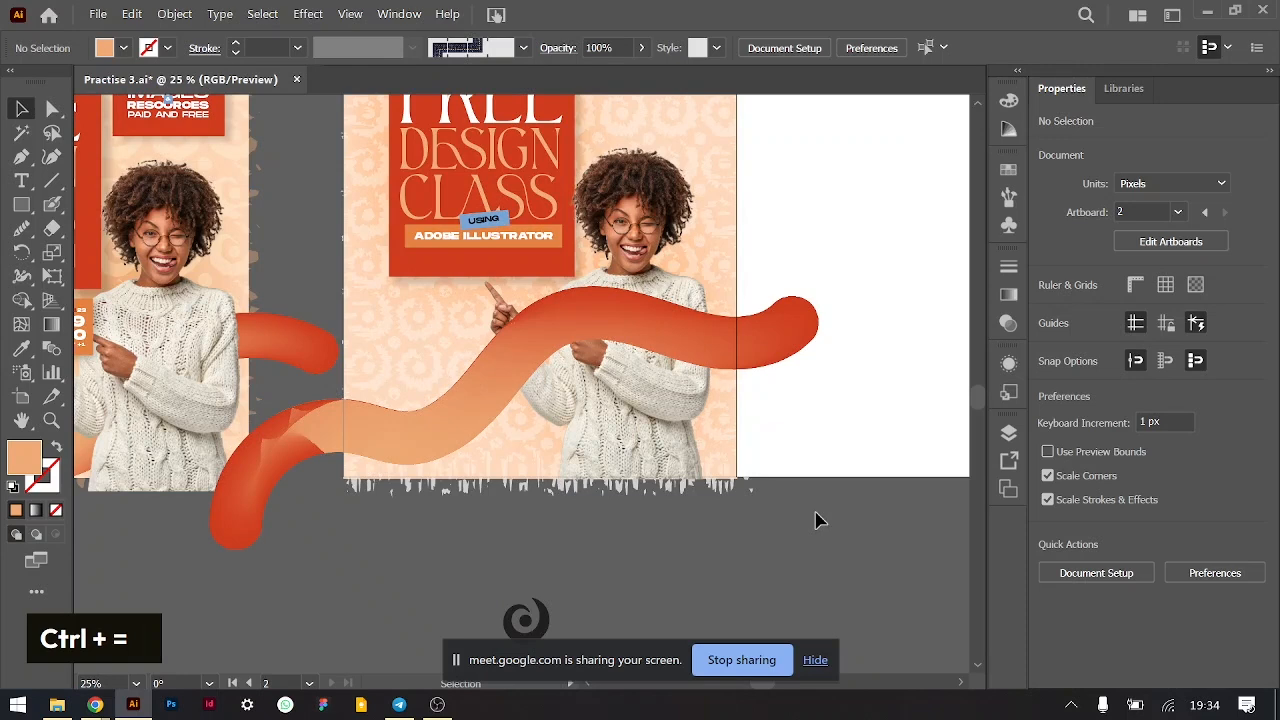
- Widen the red title box on the new flyer evenly on both sides to 605 px
scroll(783, 314, "left", 3)
scroll(782, 318, "up", 2)
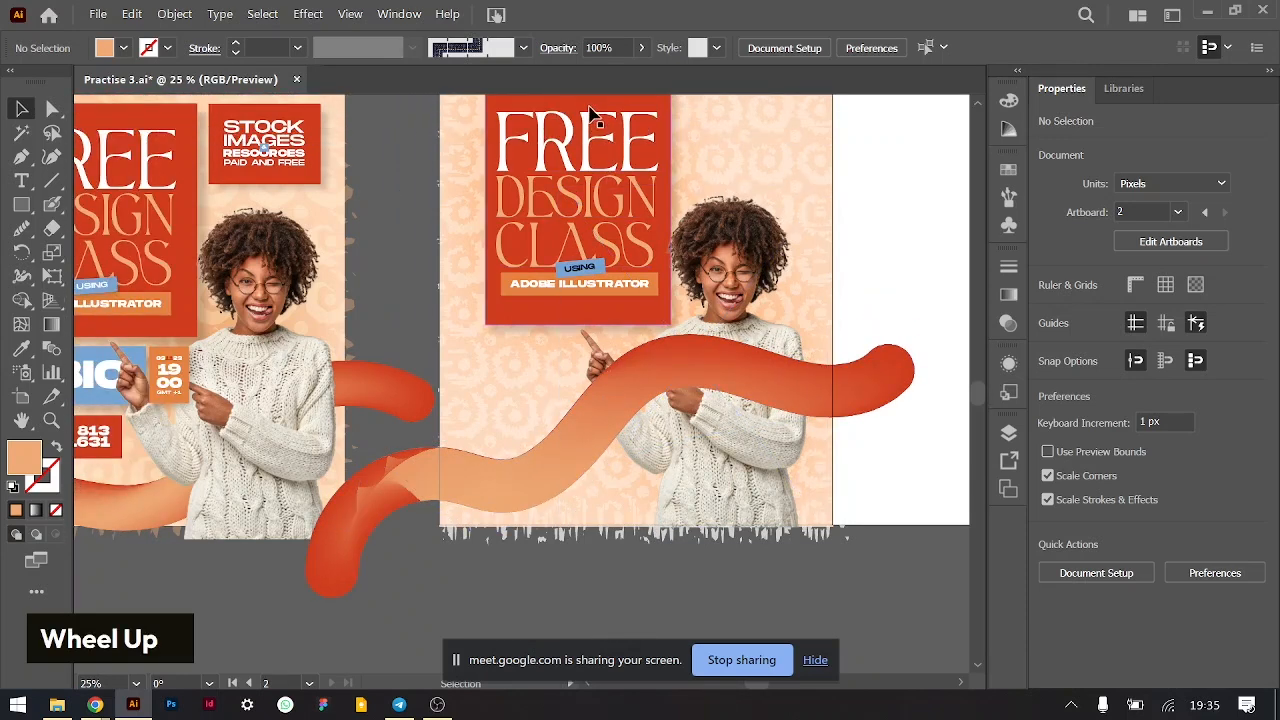
scroll(588, 115, "up", 2)
left_click(560, 150)
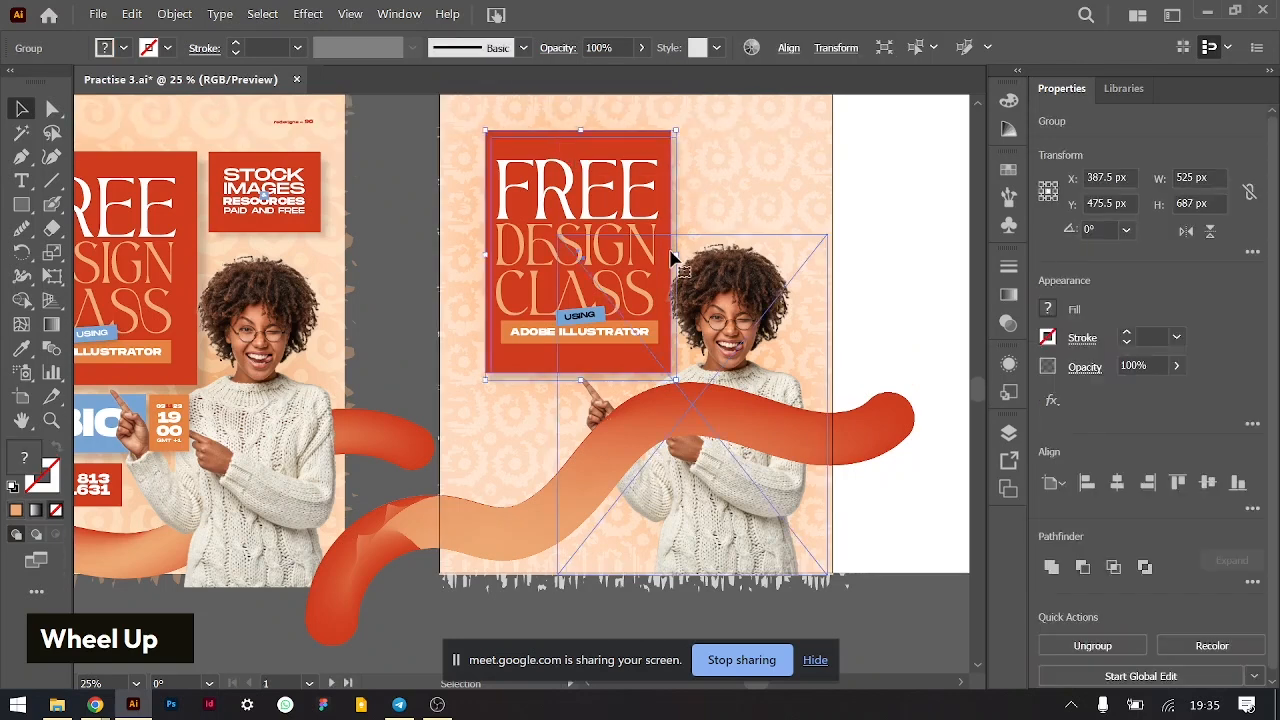
left_click_drag(674, 251, 692, 256)
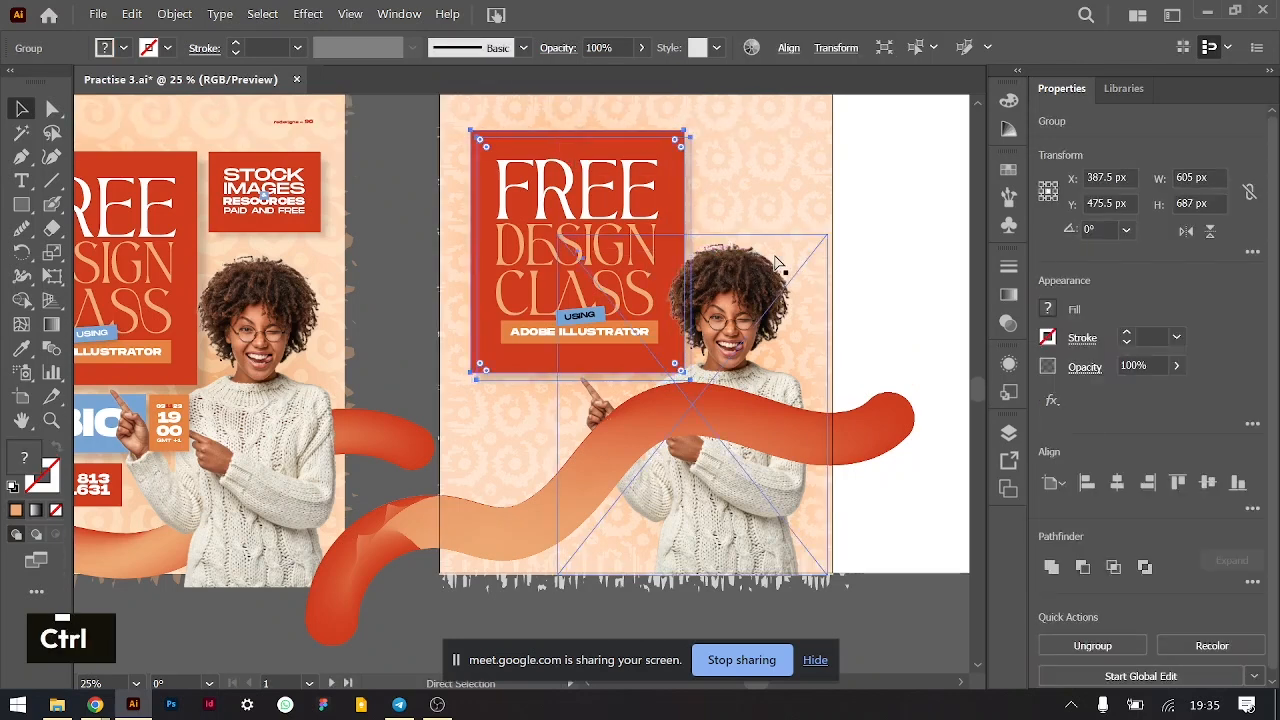
key("ctrl+minus")
left_click(813, 352)
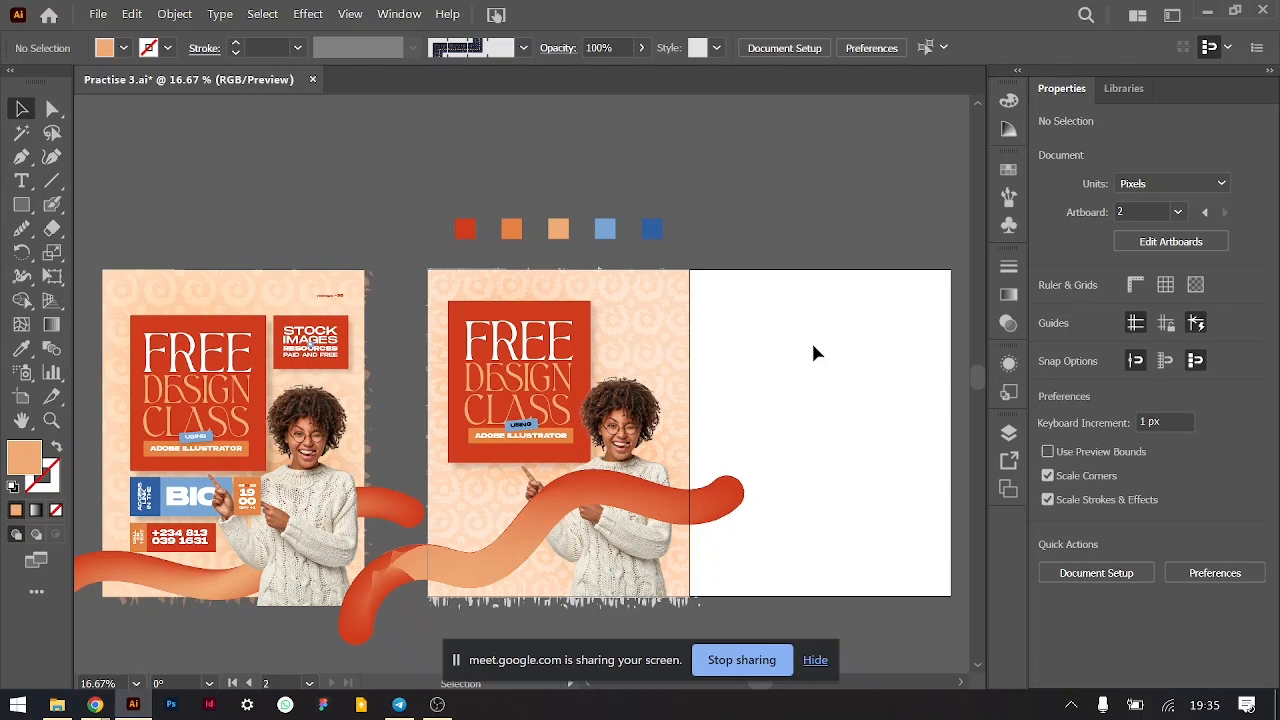
scroll(811, 340, "down", 2)
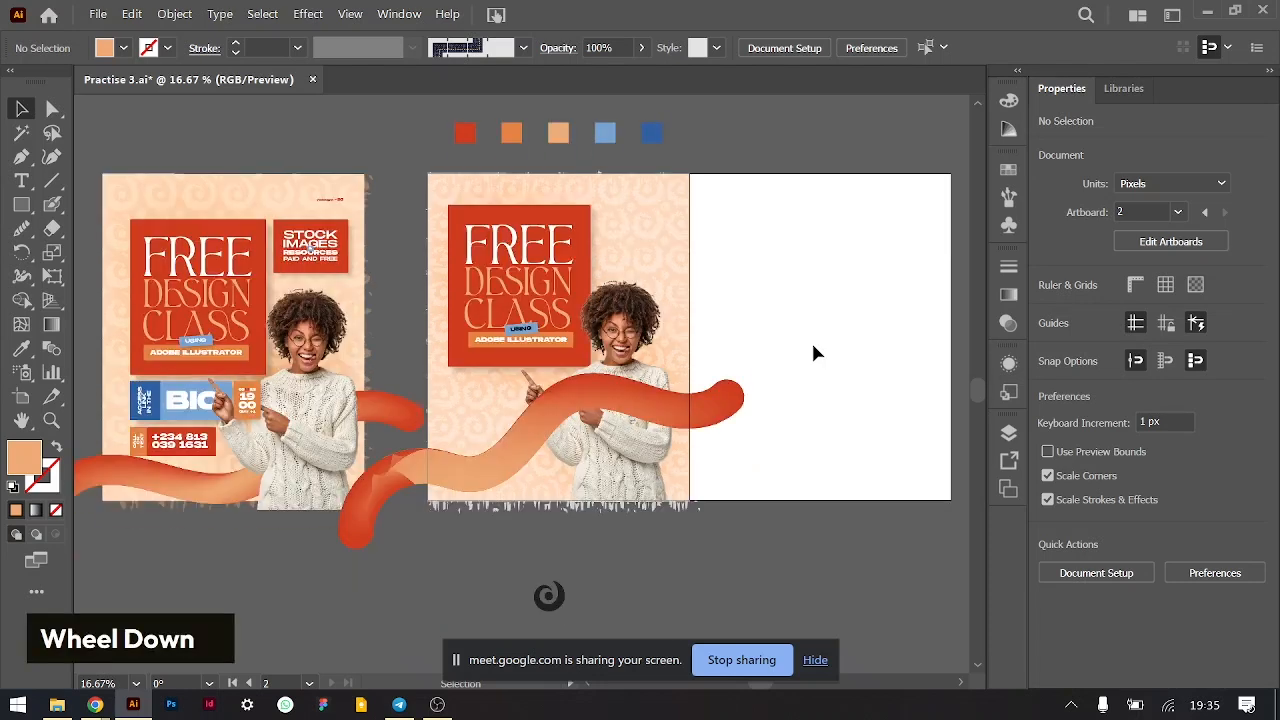
key("ctrl+equal")
scroll(590, 320, "up", 1)
scroll(580, 318, "right", 4)
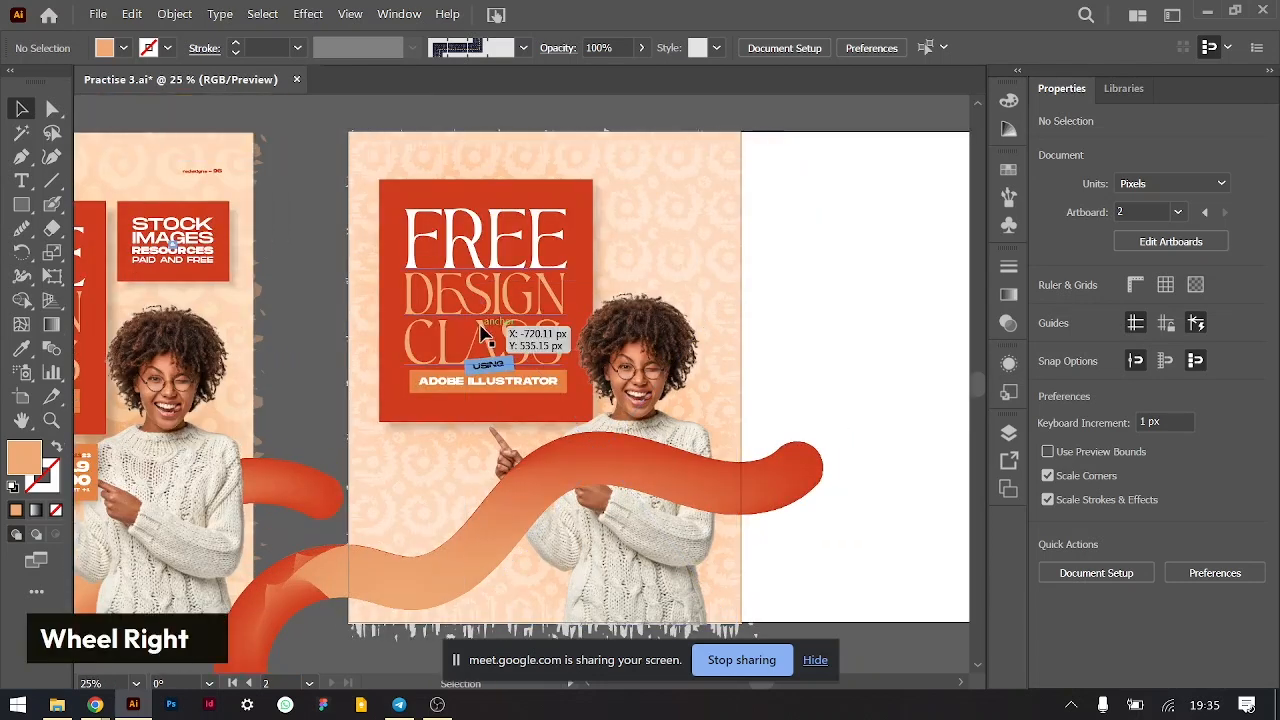
scroll(727, 316, "left", 2)
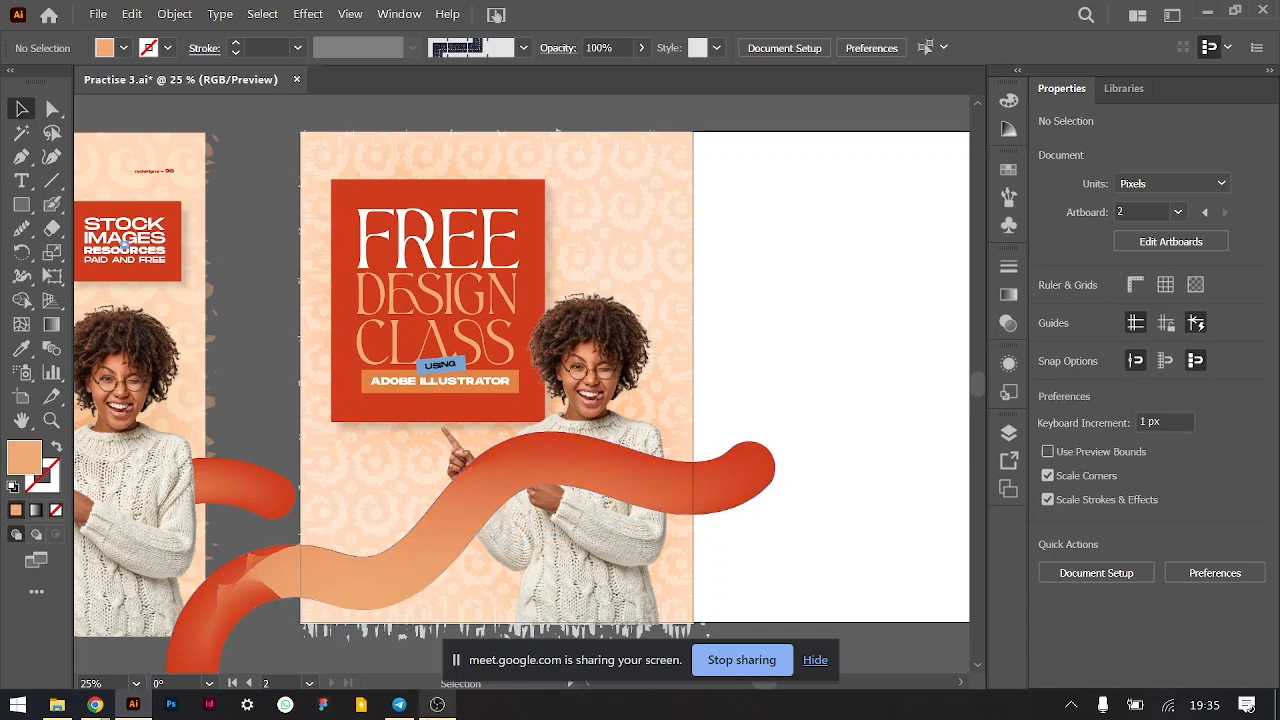
- Switch to the Google Meet call to check its participants and messages, and return to the Illustrator document
mouse_move(100, 702)
left_click(127, 651)
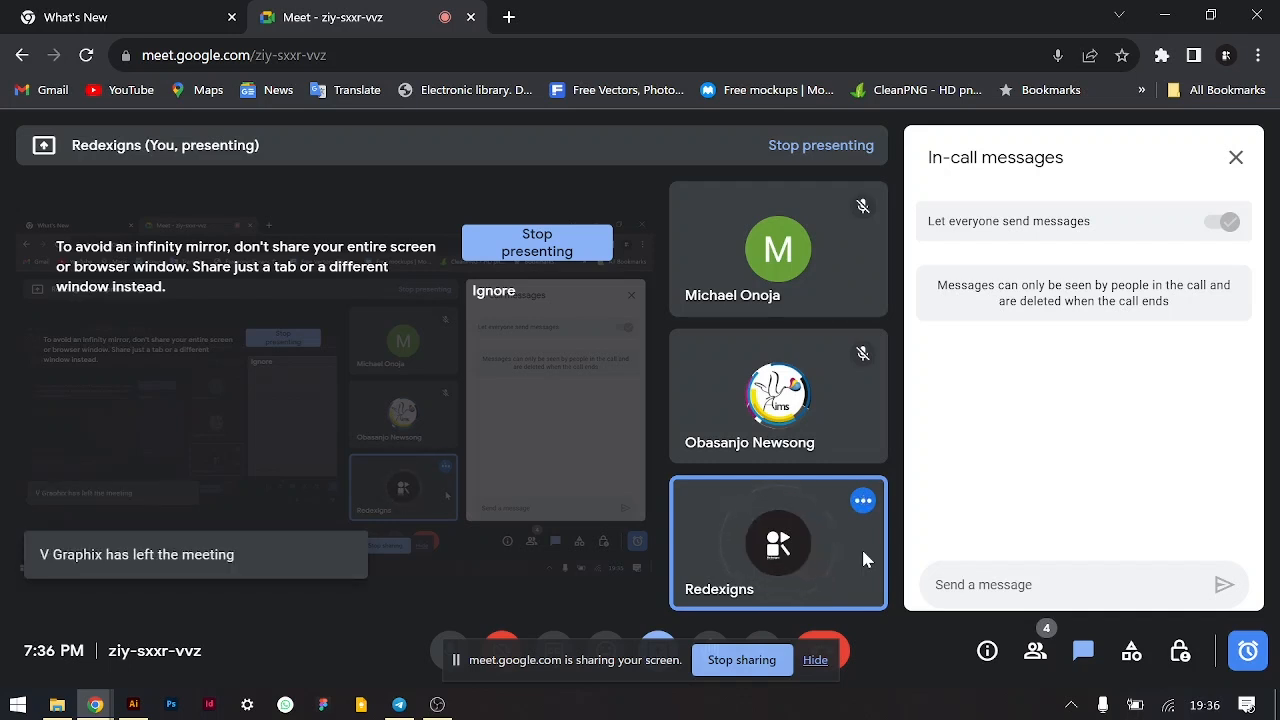
key("alt+Tab")
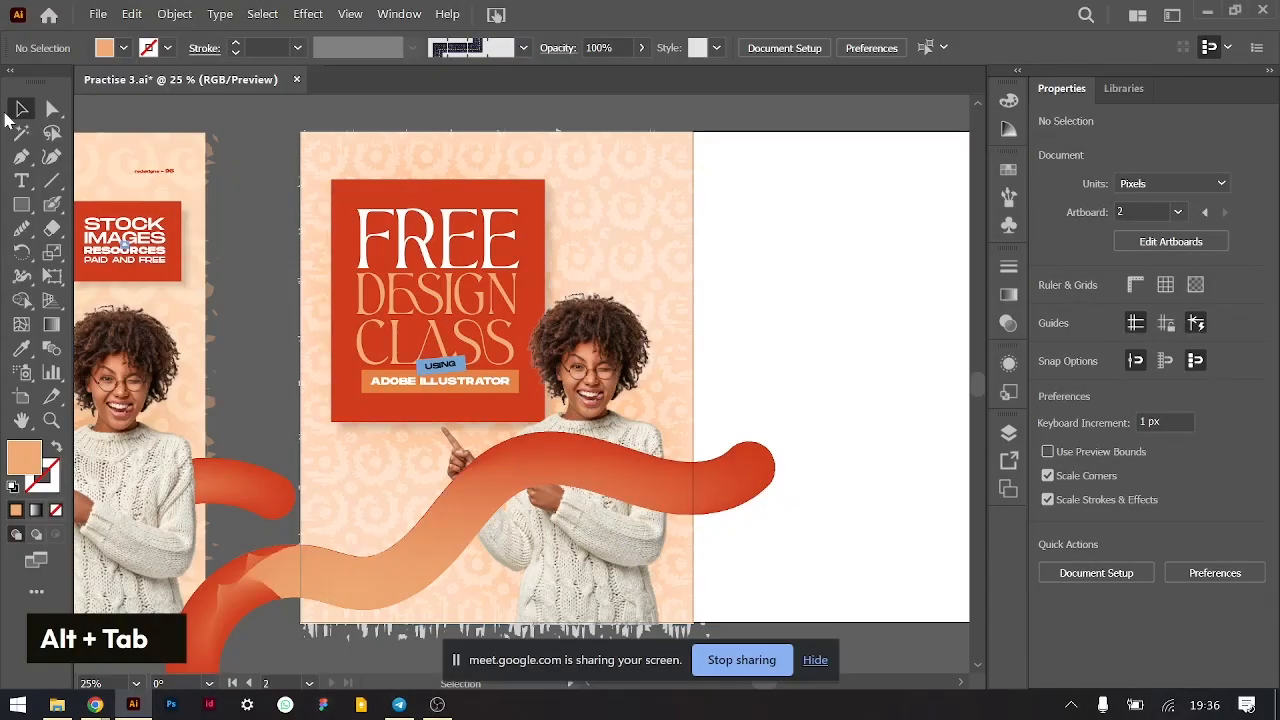
- Examine the new flyer beside the reference flyer and the empty second artboard
key("ctrl+minus")
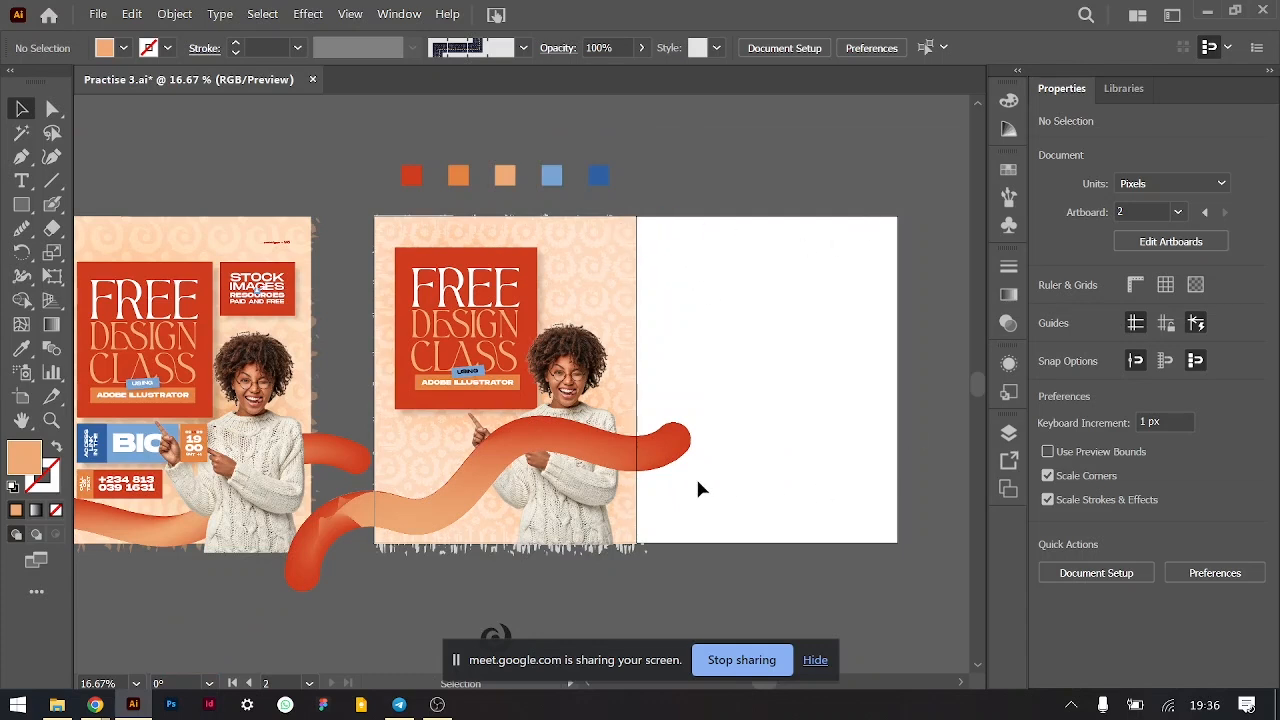
scroll(697, 486, "right", 2)
scroll(697, 486, "right", 3, "ctrl")
key("ctrl+minus")
key("ctrl+minus")
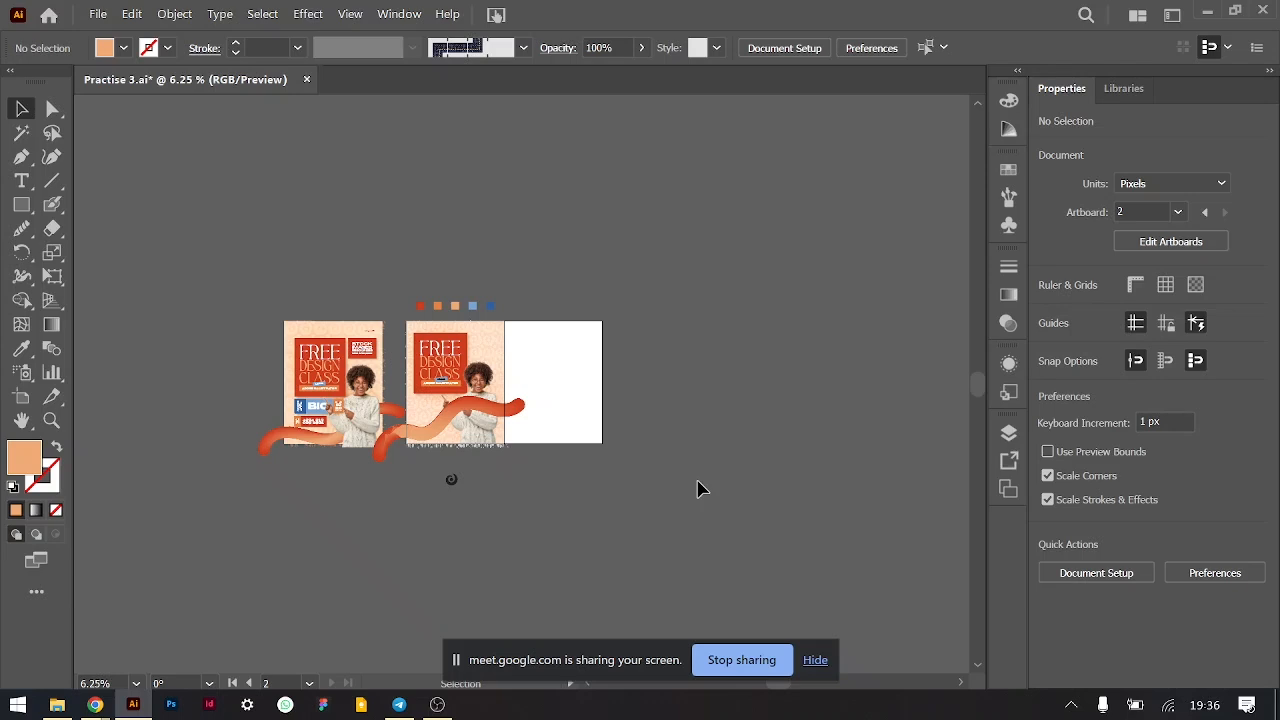
scroll(697, 486, "right", 2)
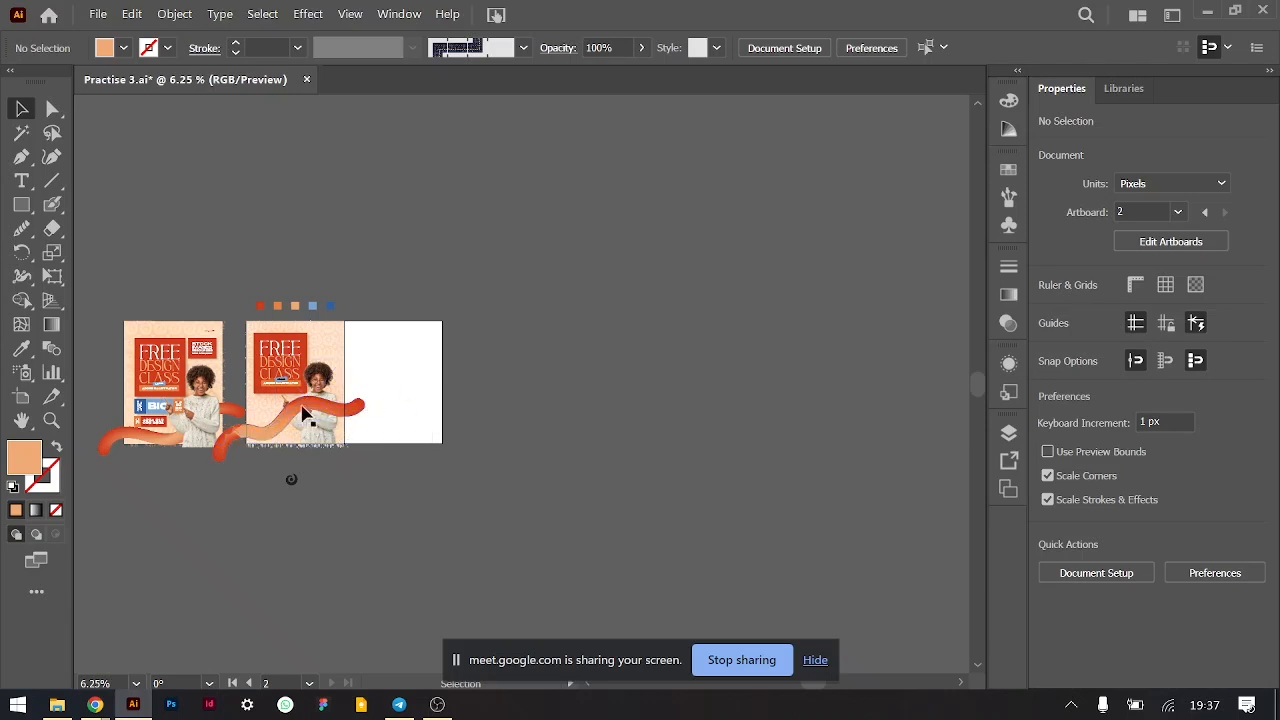
scroll(295, 416, "left", 3)
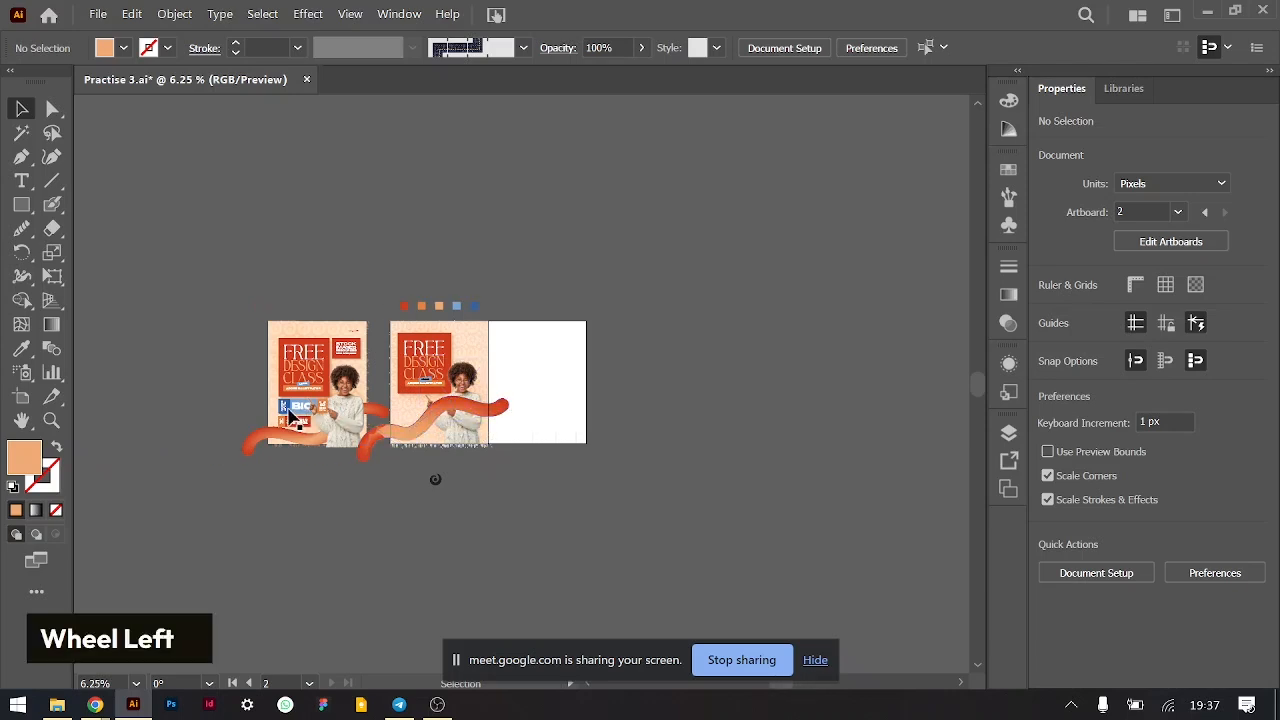
key("ctrl+equal")
key("ctrl+equal")
scroll(329, 416, "left", 2)
key("ctrl+equal")
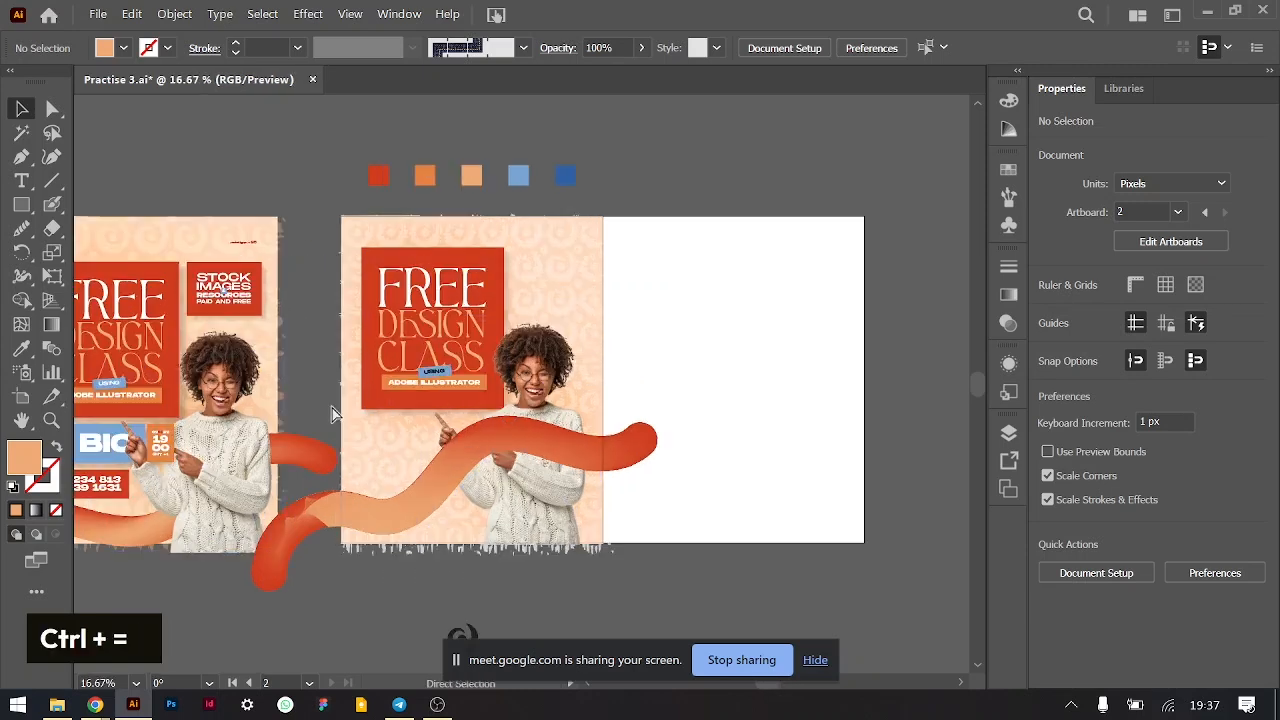
- Start an Export for Screens with only Artboard 1, the flyer, selected for export
left_click(98, 16)
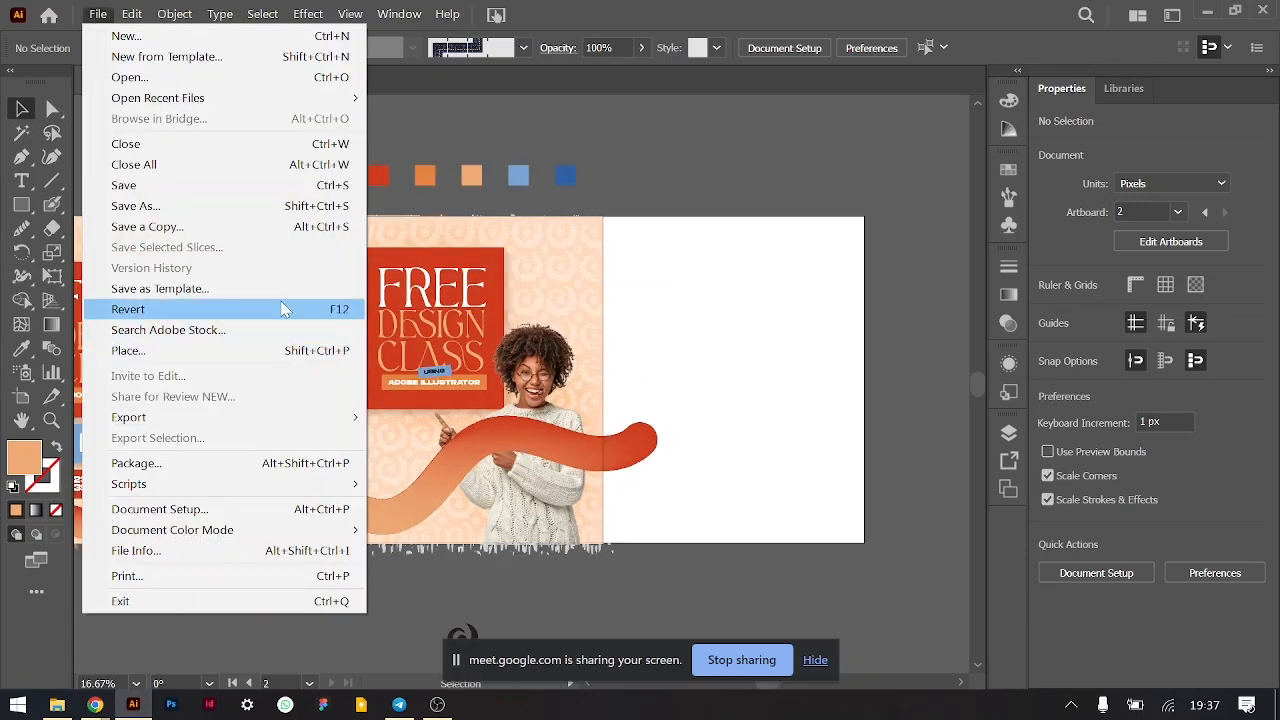
mouse_move(255, 424)
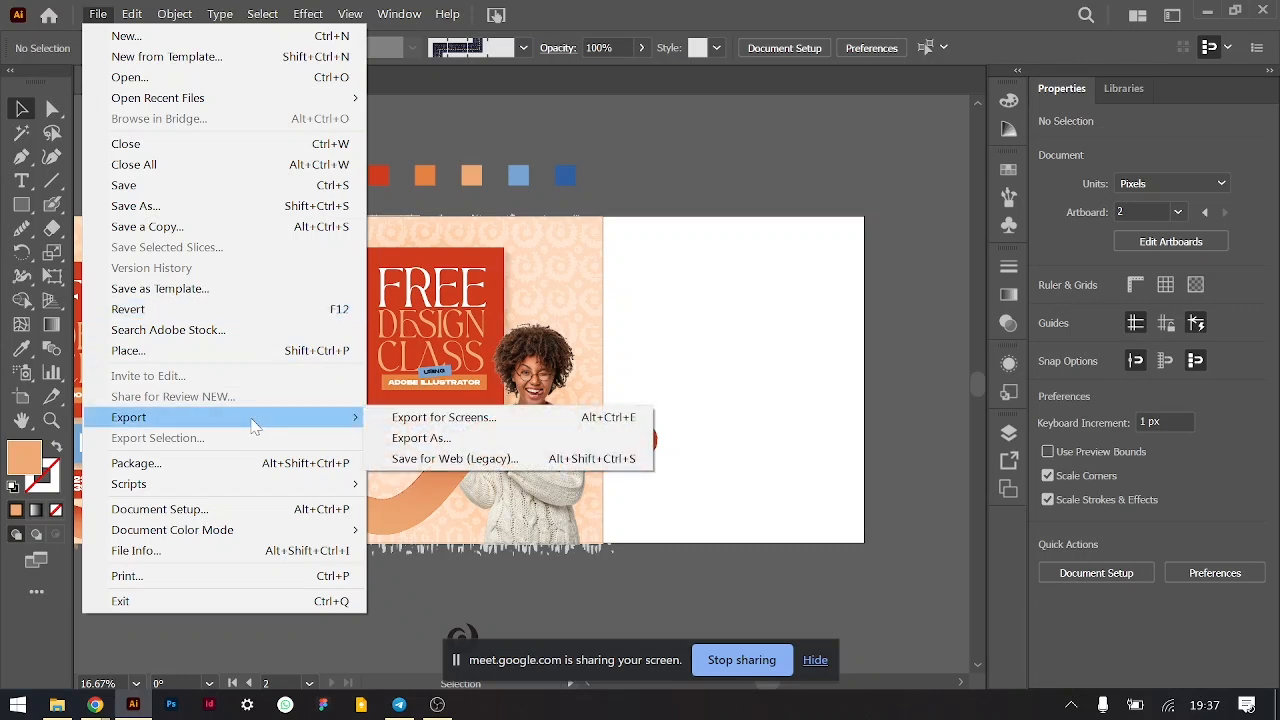
left_click(440, 417)
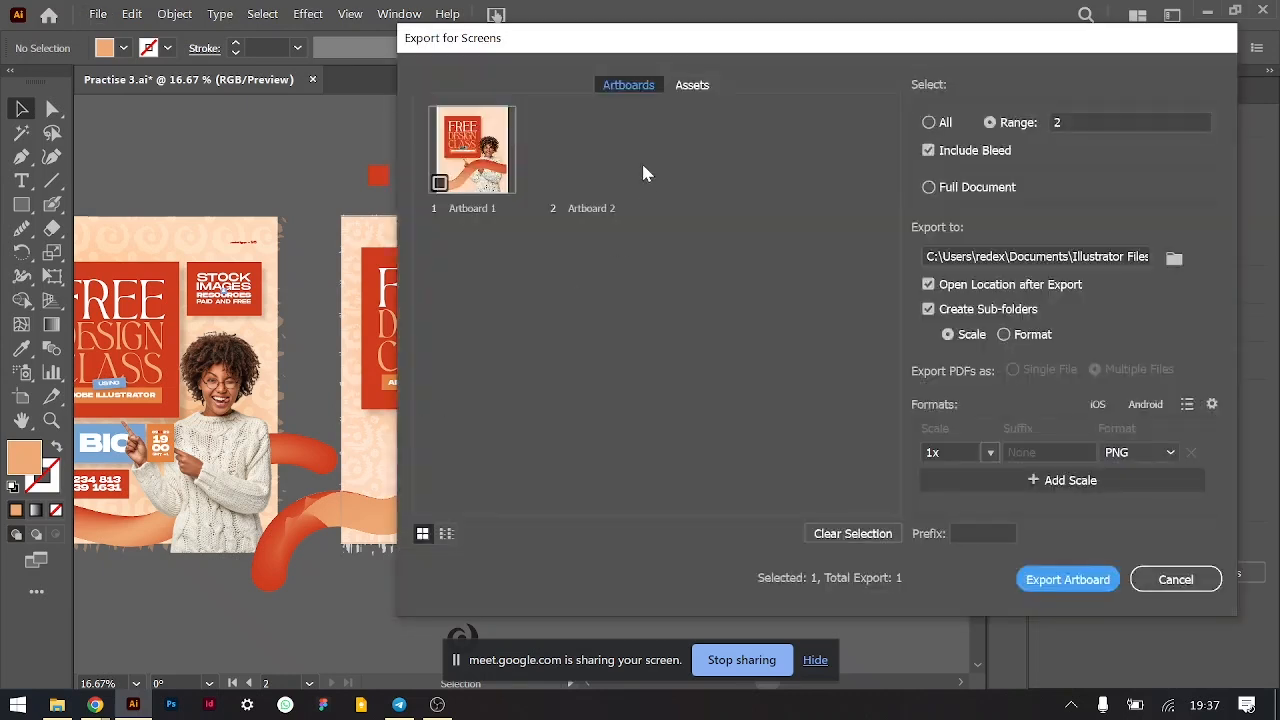
left_click_drag(525, 52, 820, 58)
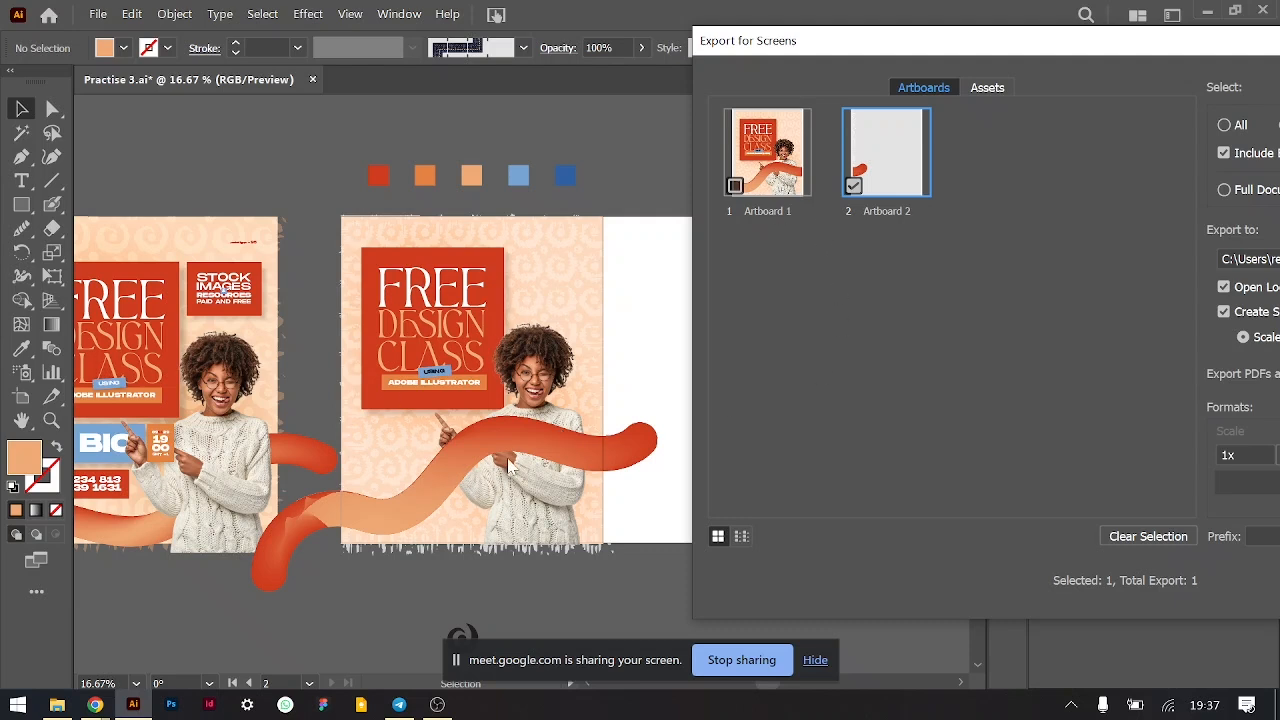
left_click(735, 186)
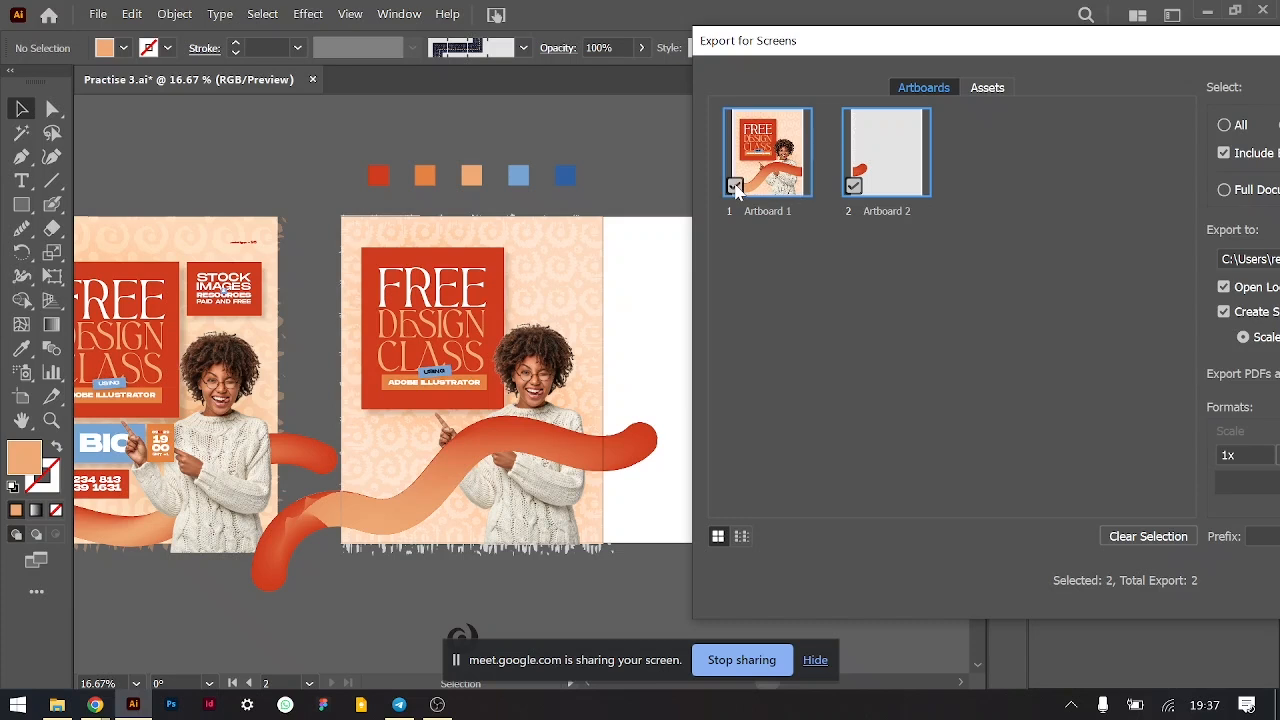
left_click(853, 189)
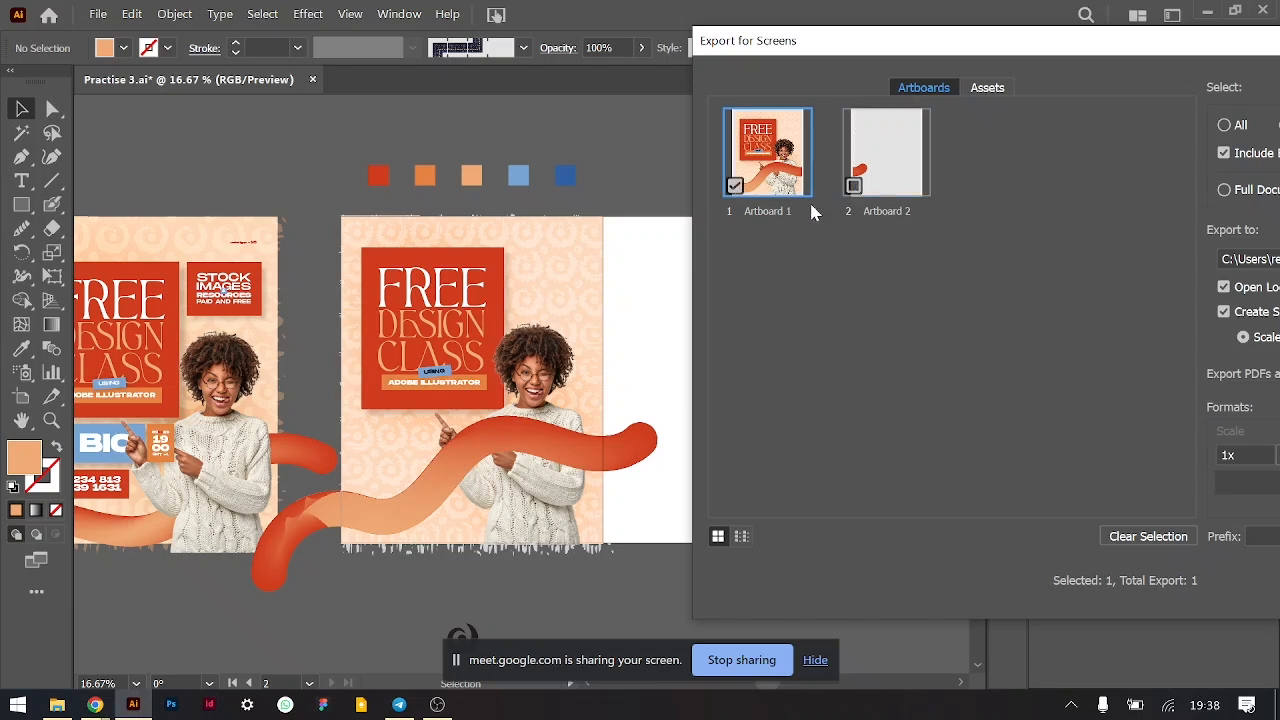
- Rename the flyer's artboard as Practice 1 in the export setup
double_click(762, 211)
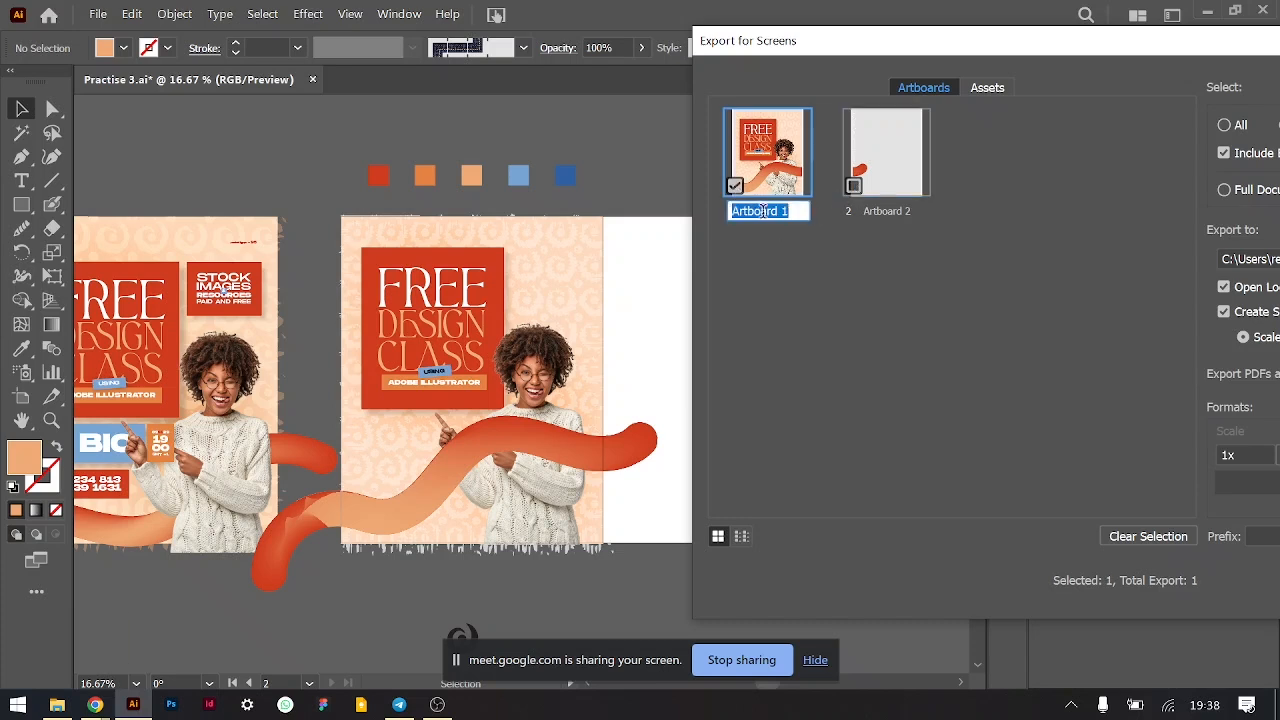
type("Practi")
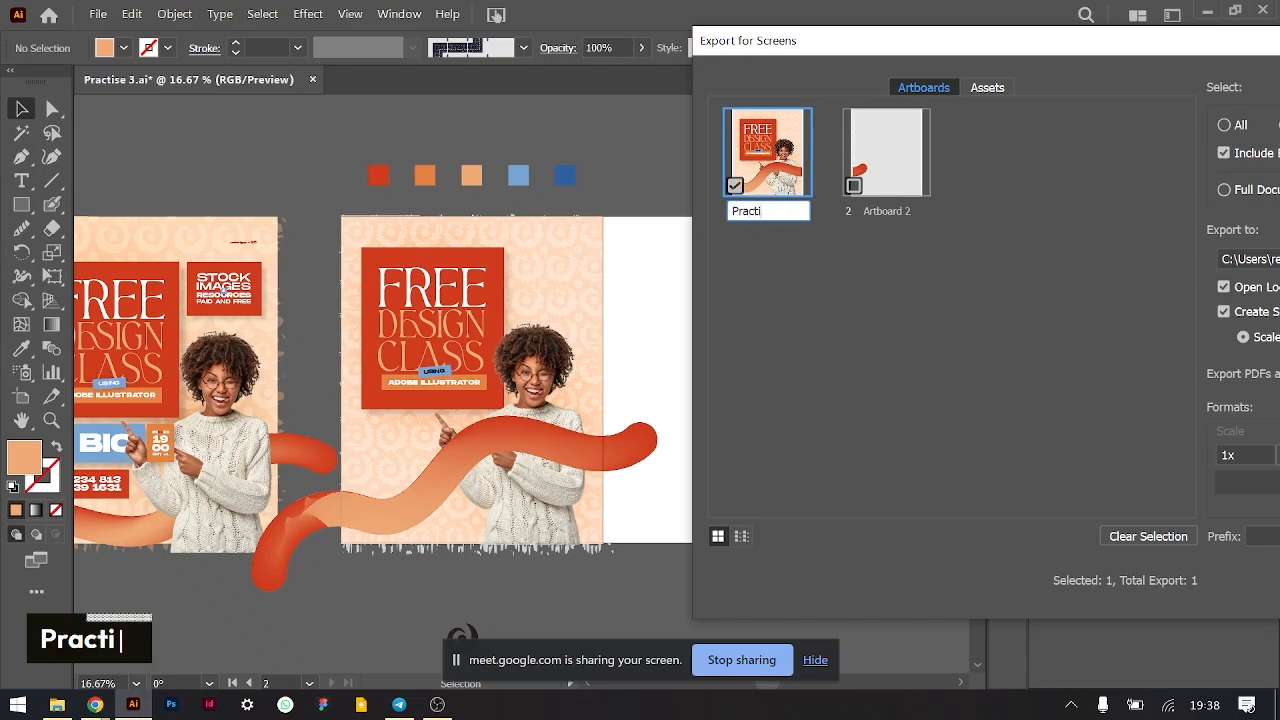
type("s")
key("BackSpace")
type("ce")
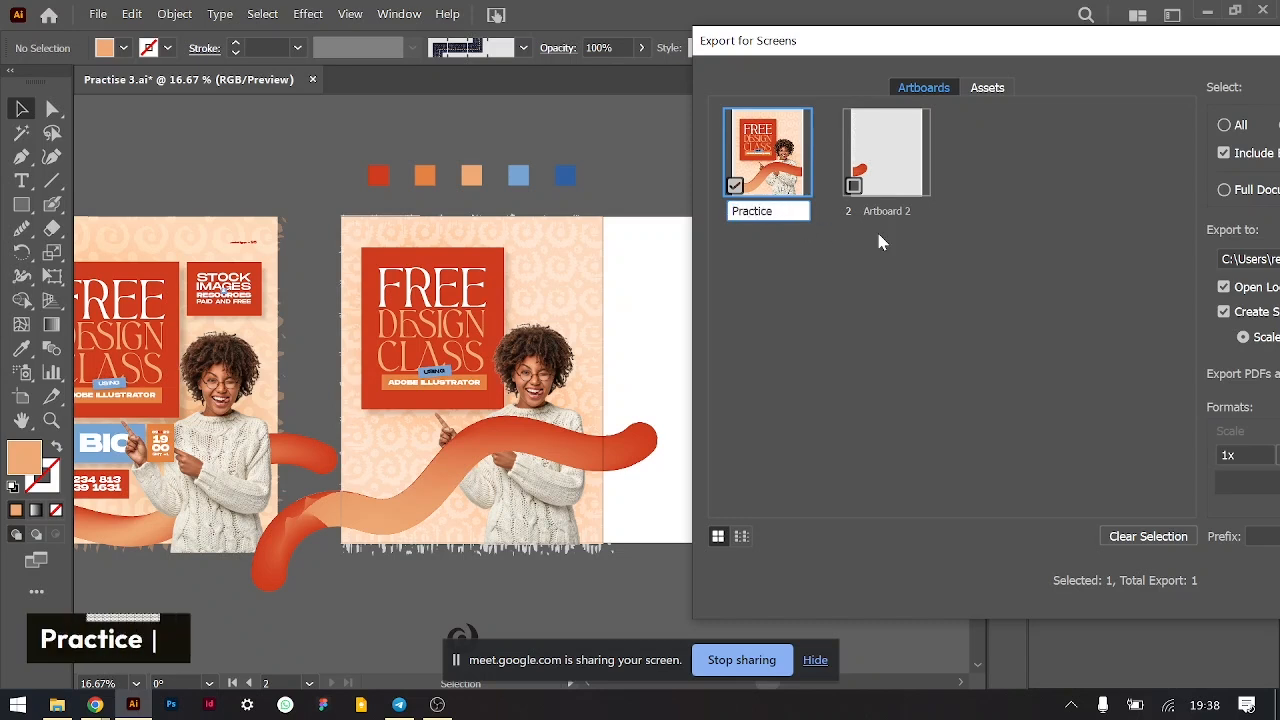
type(" 1")
- Set the export location to the Pictures folder of this PC
left_click_drag(973, 55, 552, 70)
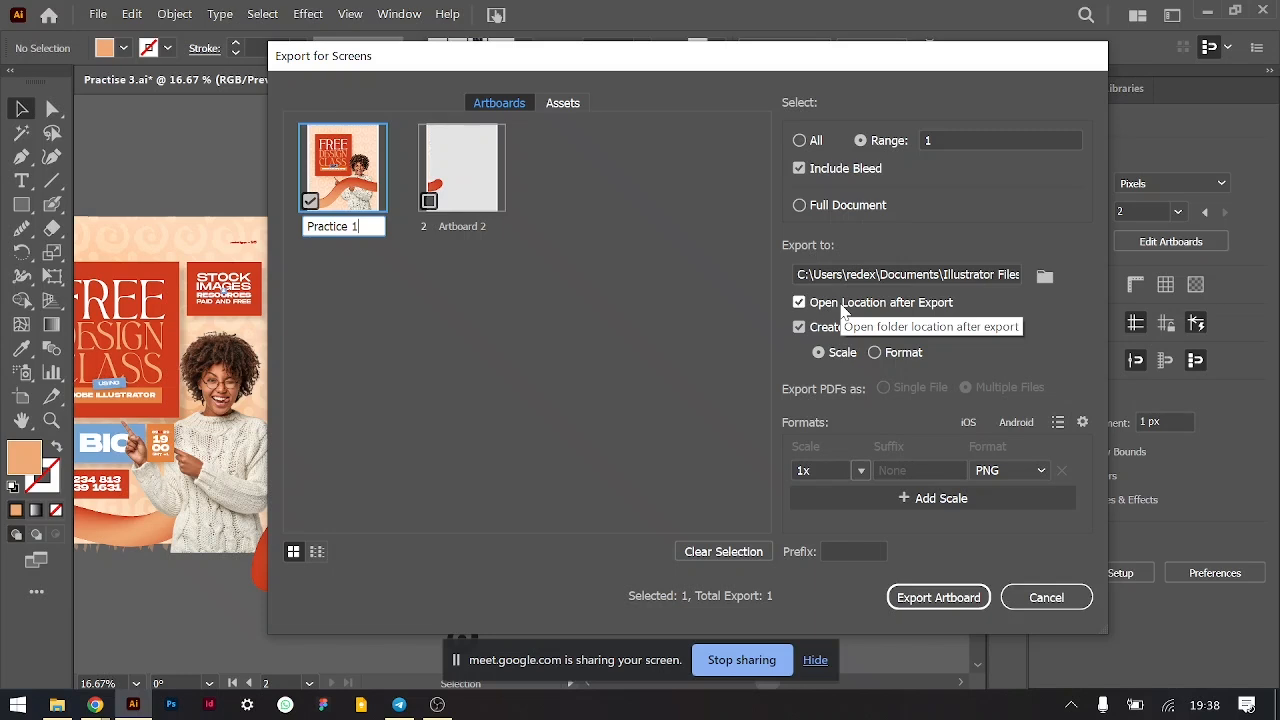
left_click(1045, 280)
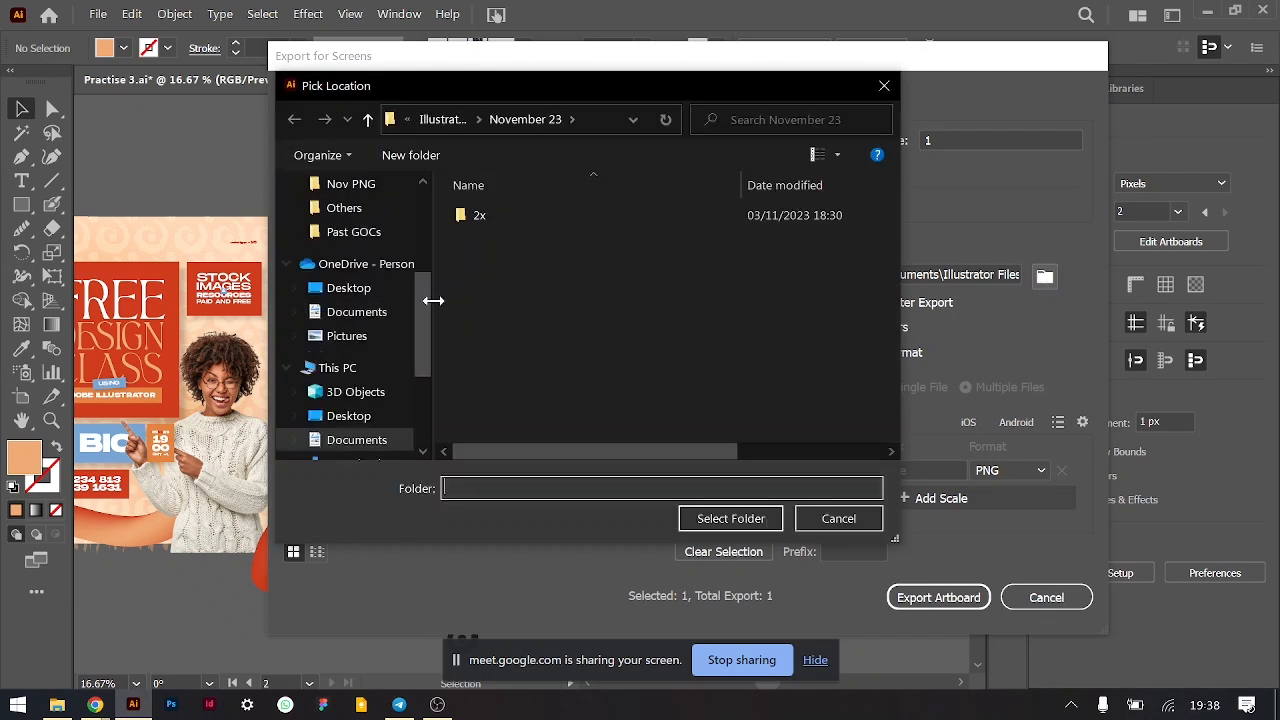
scroll(411, 402, "down", 3)
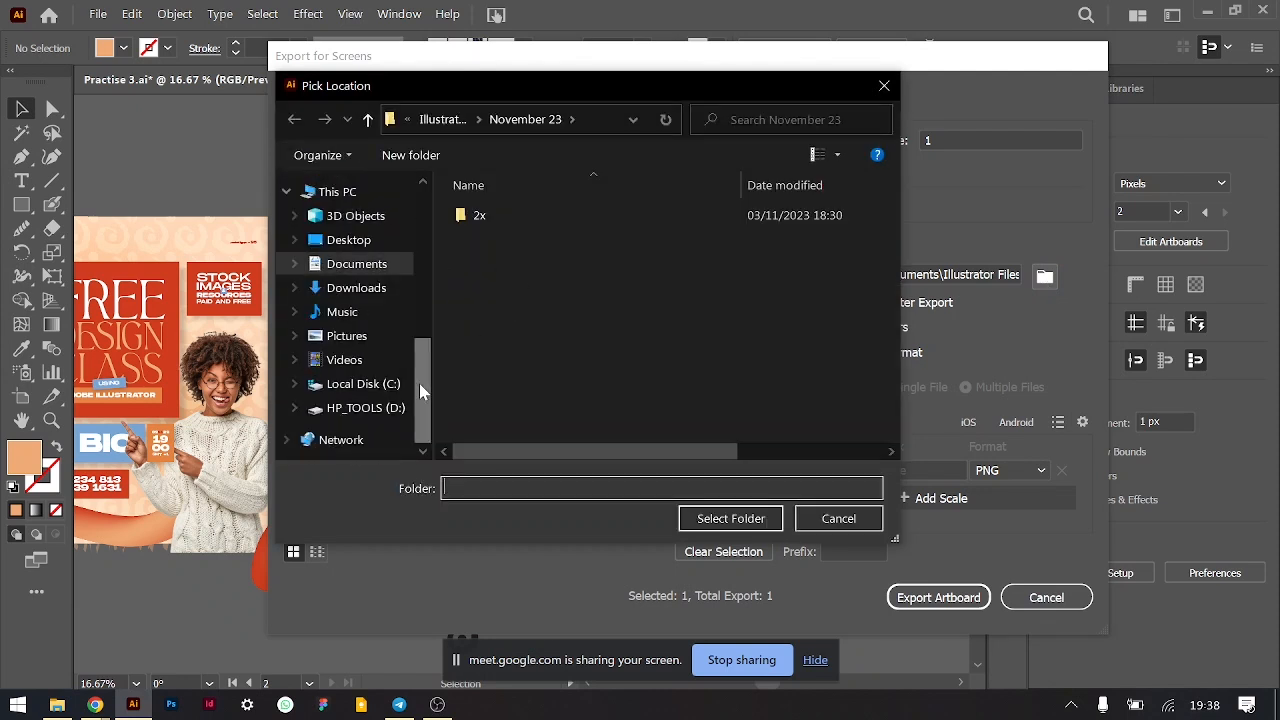
left_click(366, 263)
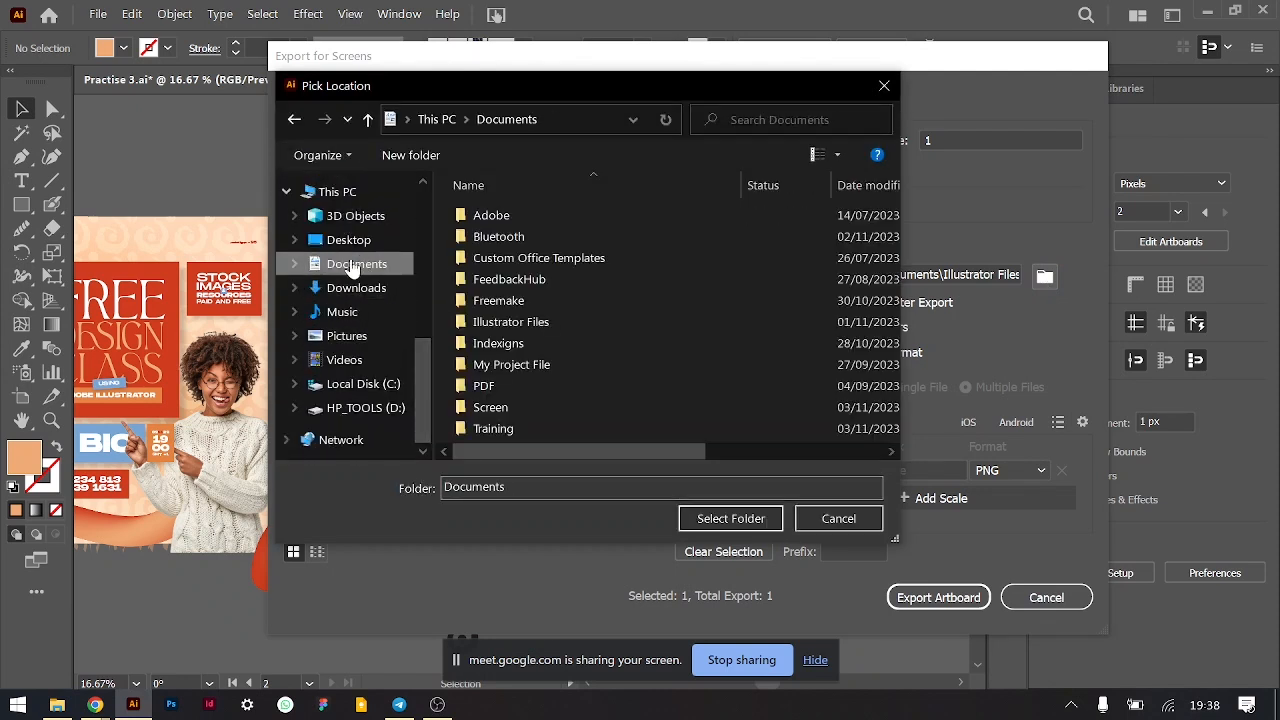
scroll(612, 366, "down", 1)
scroll(609, 357, "right", 2)
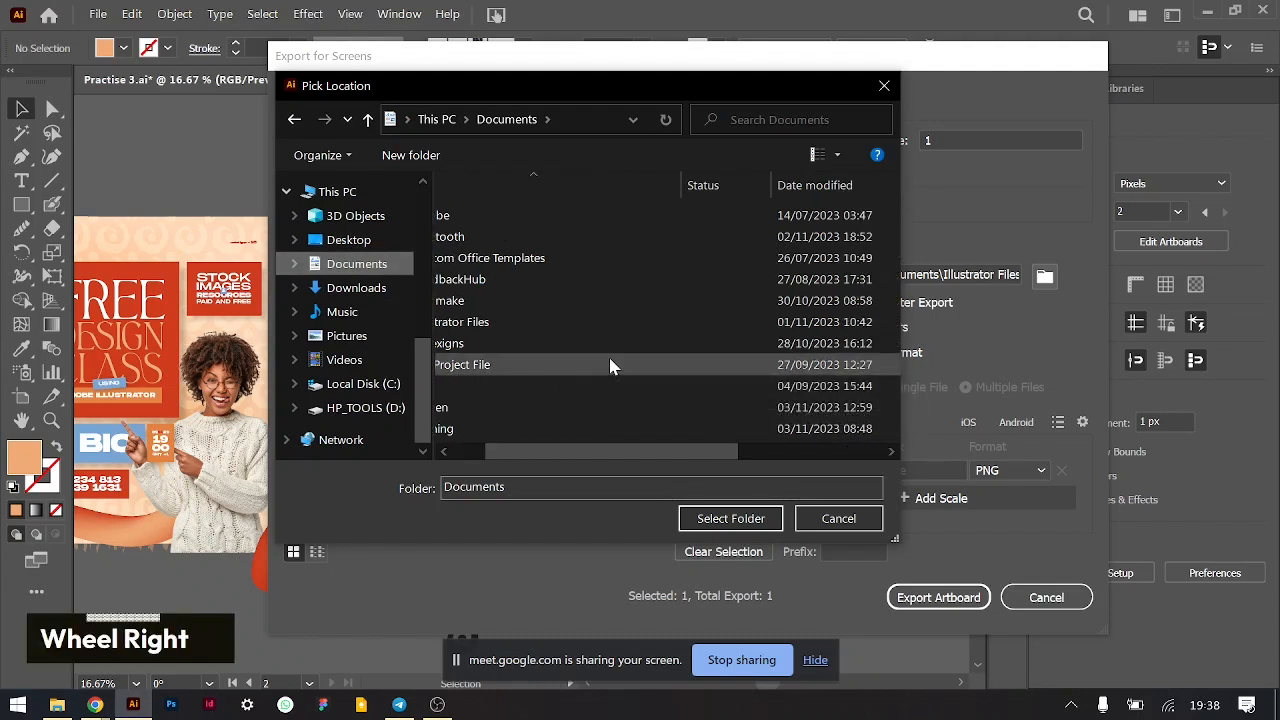
scroll(390, 340, "up", 3)
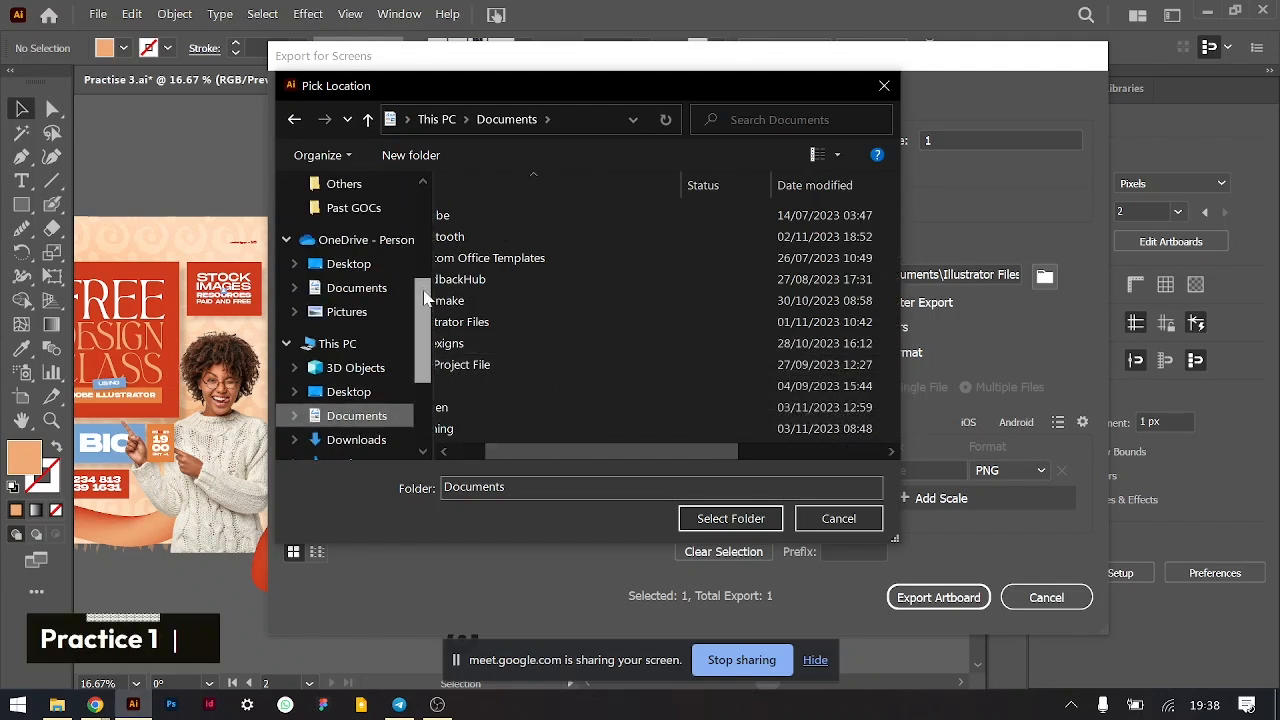
scroll(360, 380, "down", 2)
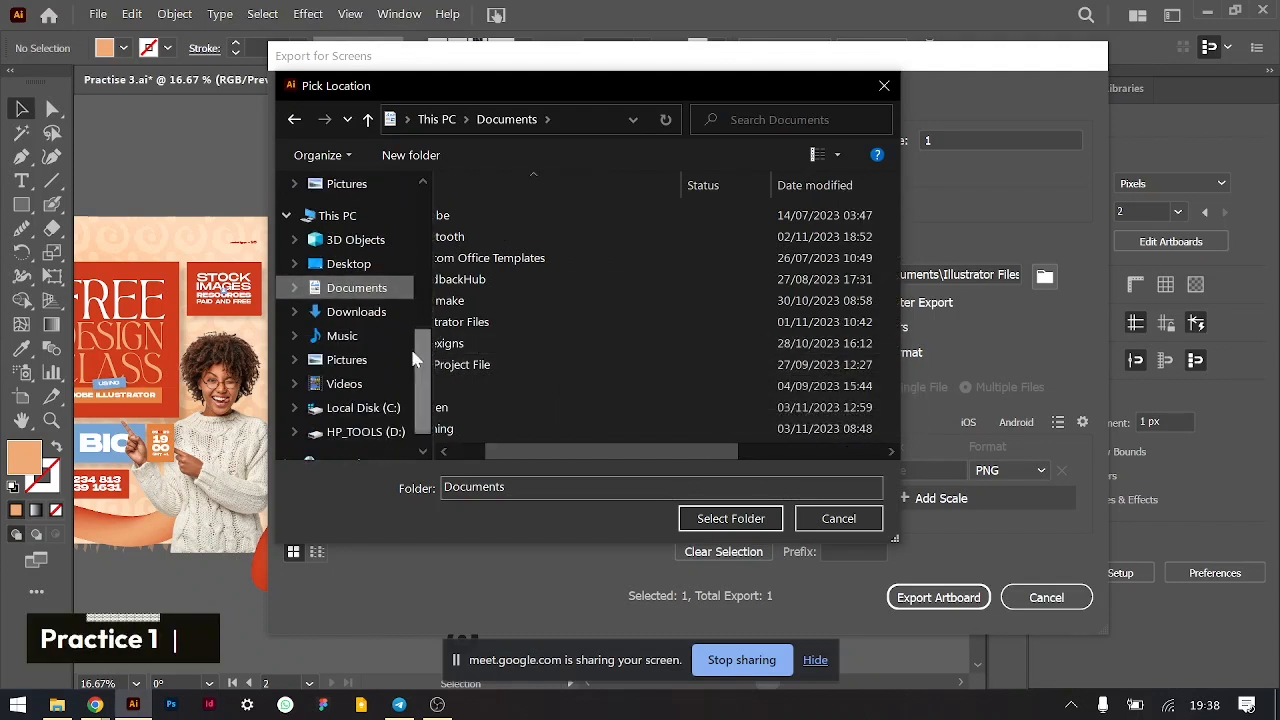
left_click(352, 362)
scroll(632, 375, "down", 2)
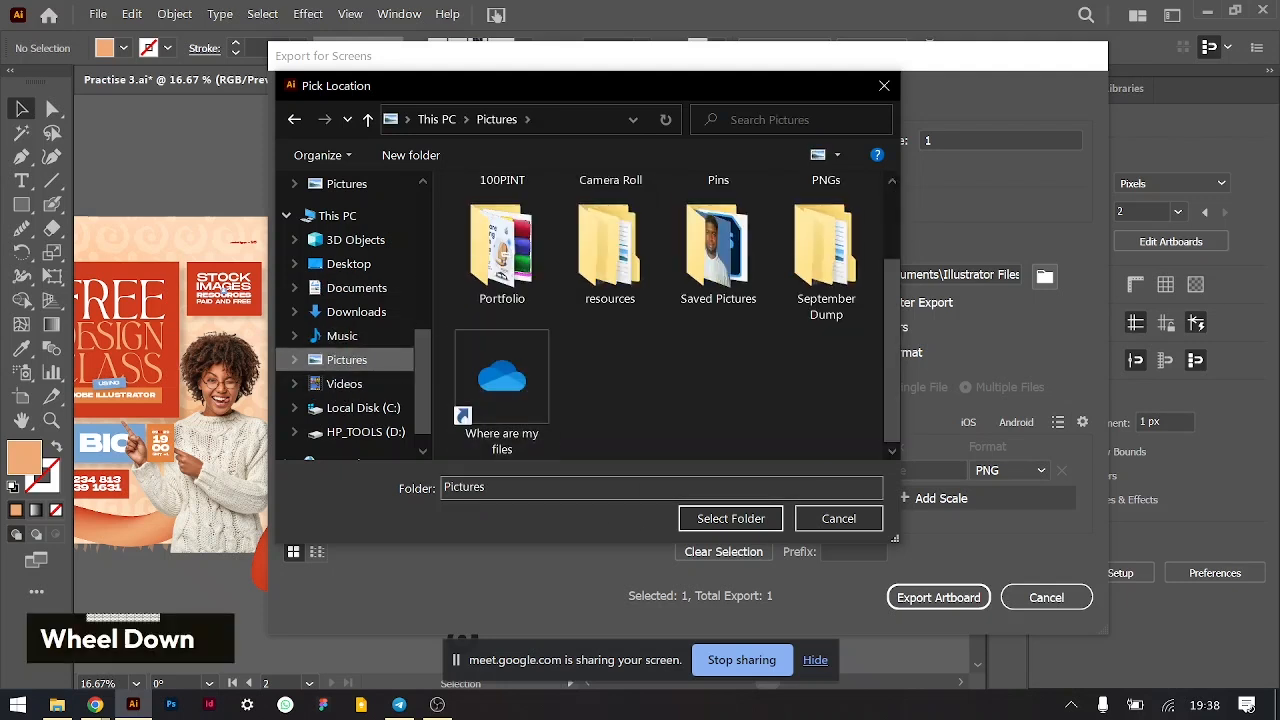
left_click(756, 518)
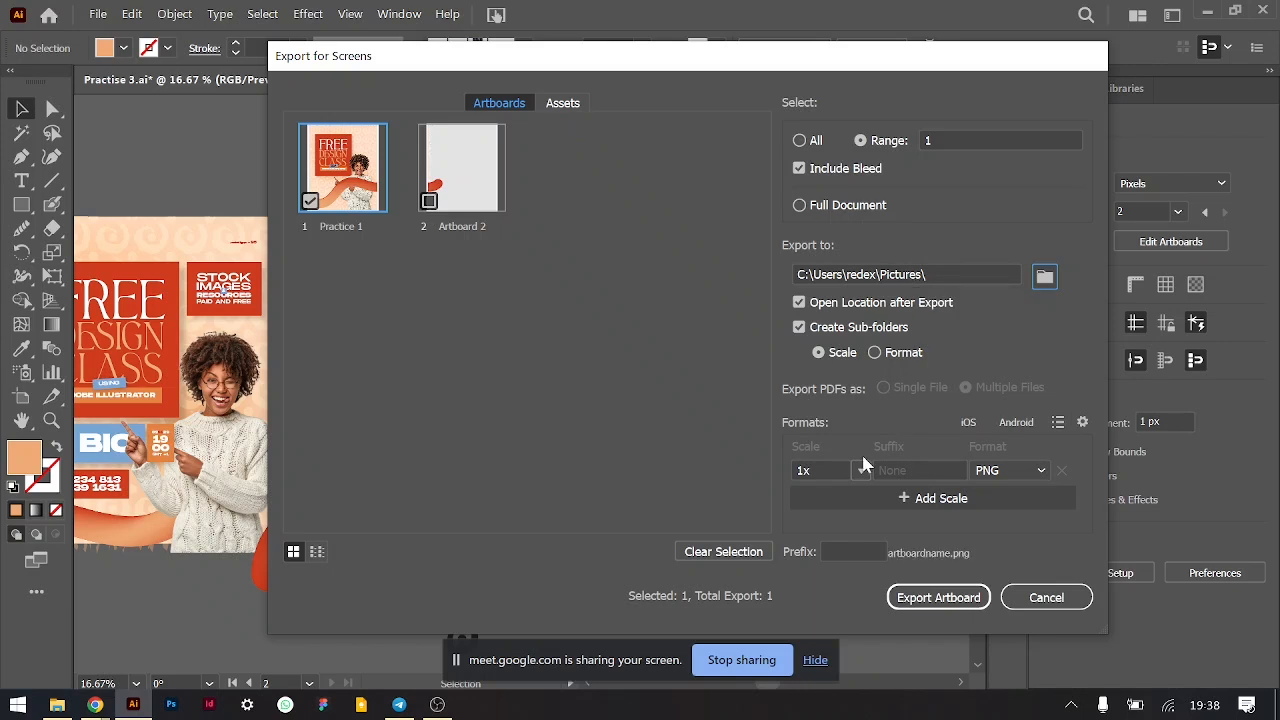
- Switch to the Google Meet call to admit the waiting participant, and return to the Illustrator export setup
left_click(997, 472)
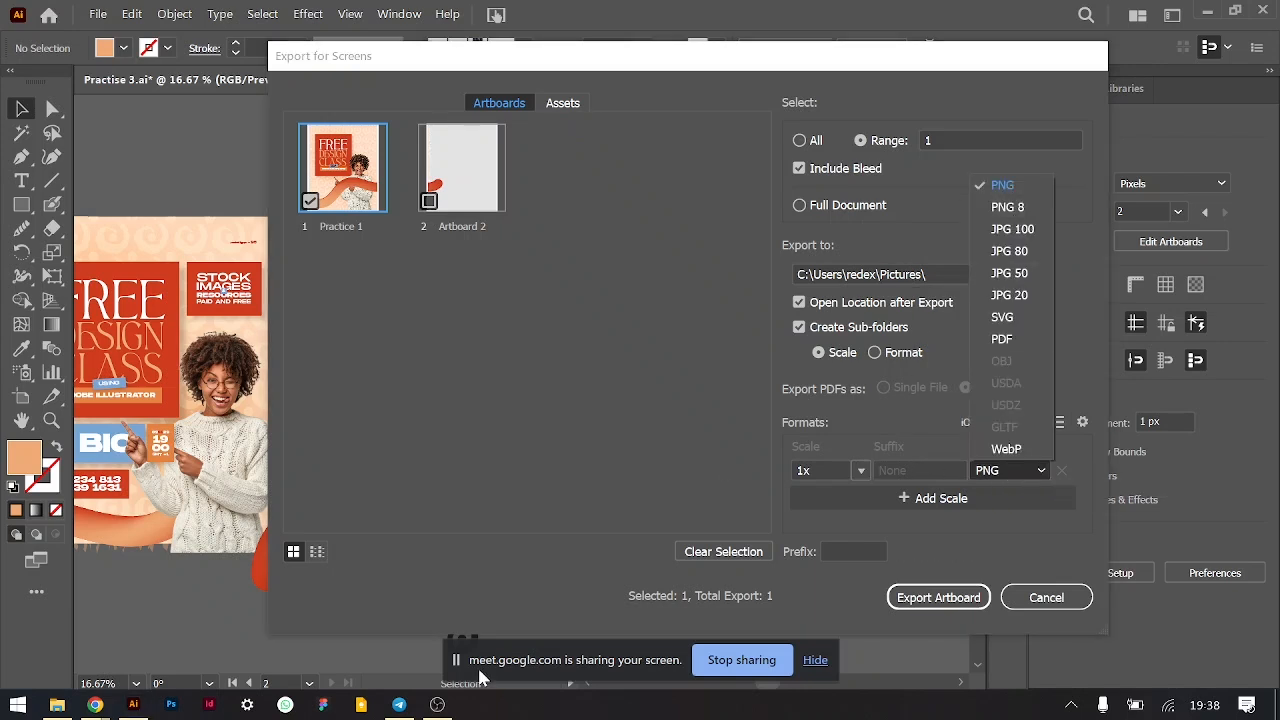
left_click(95, 705)
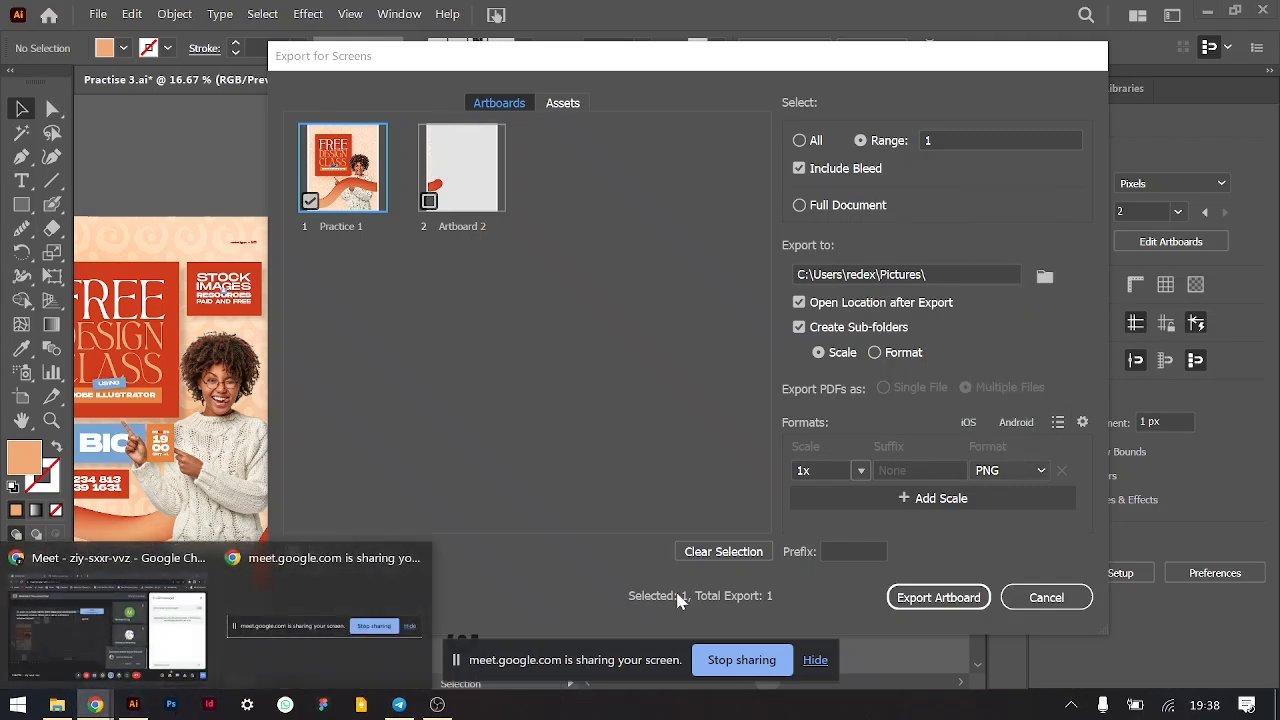
left_click(109, 612)
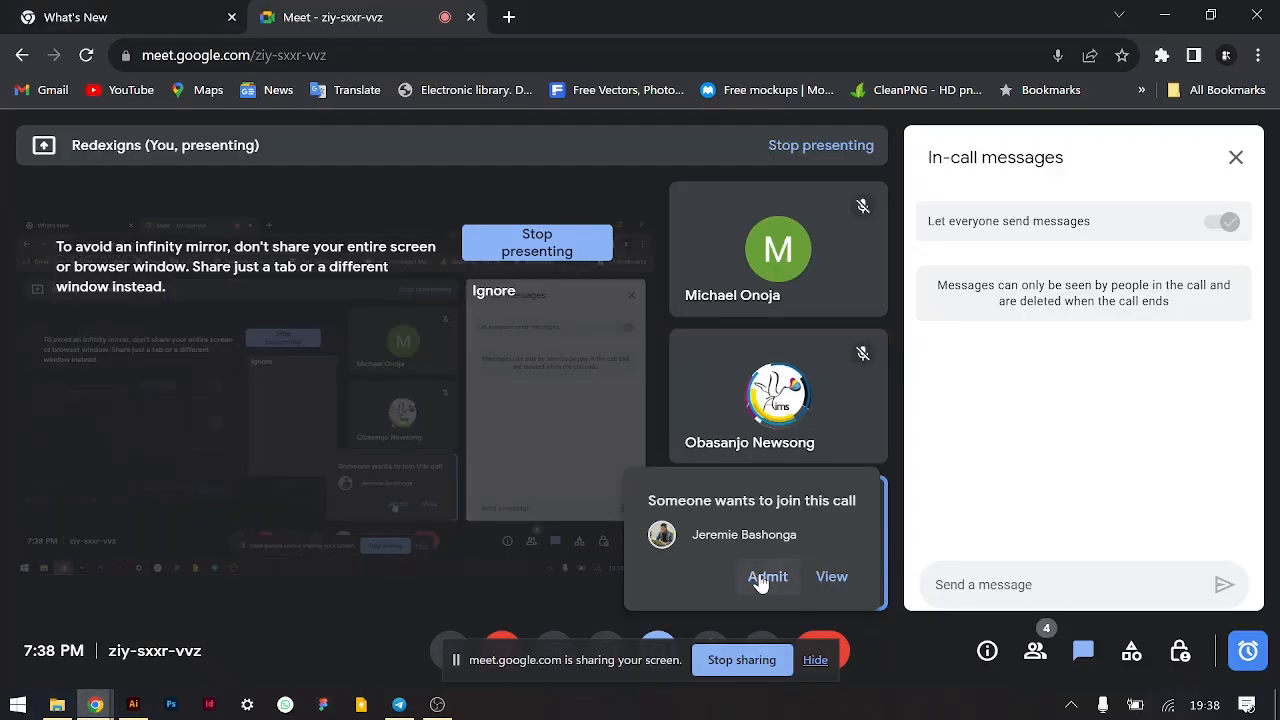
left_click(1165, 15)
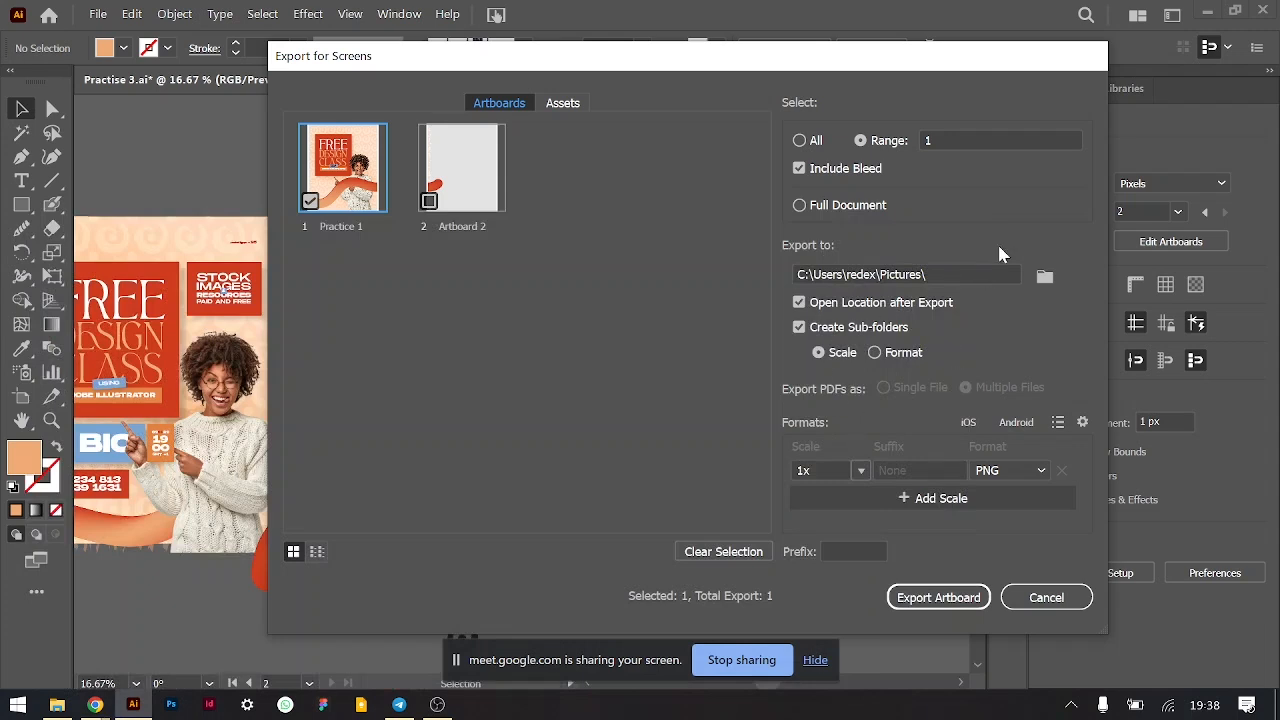
- Export the Practice 1 artboard in JPG 100 format at 2x scale
left_click(1006, 470)
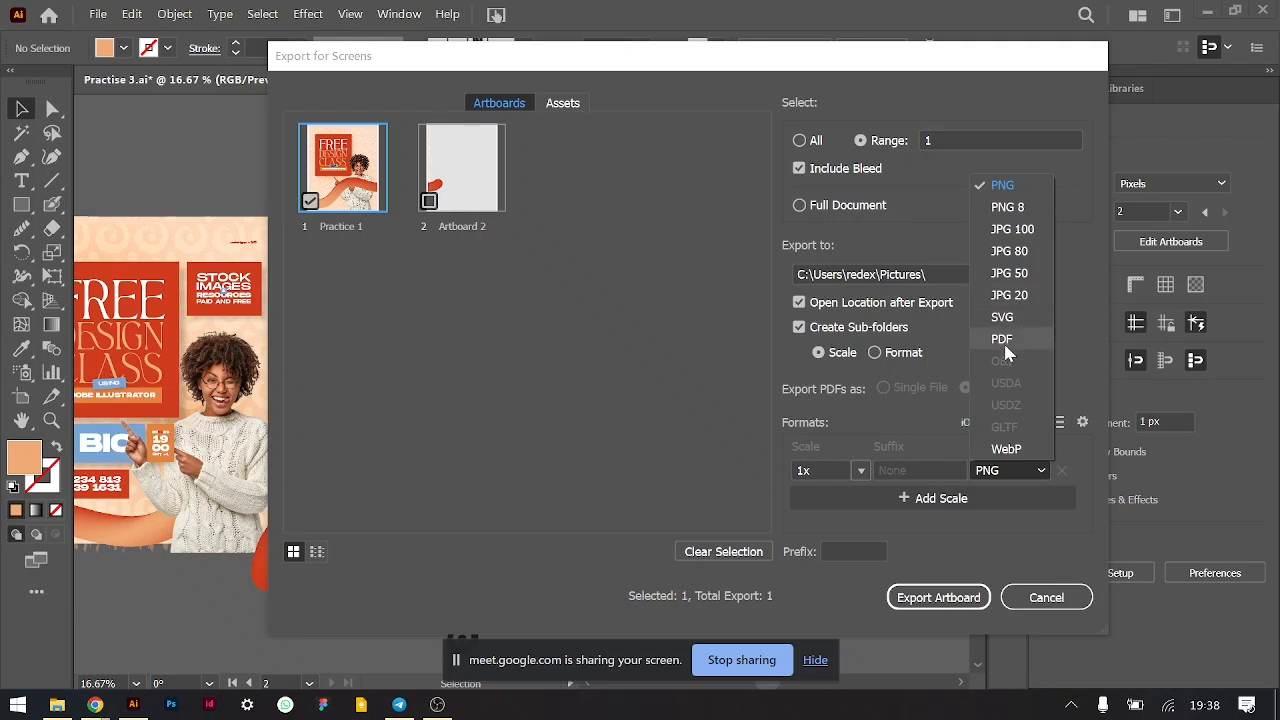
left_click(548, 340)
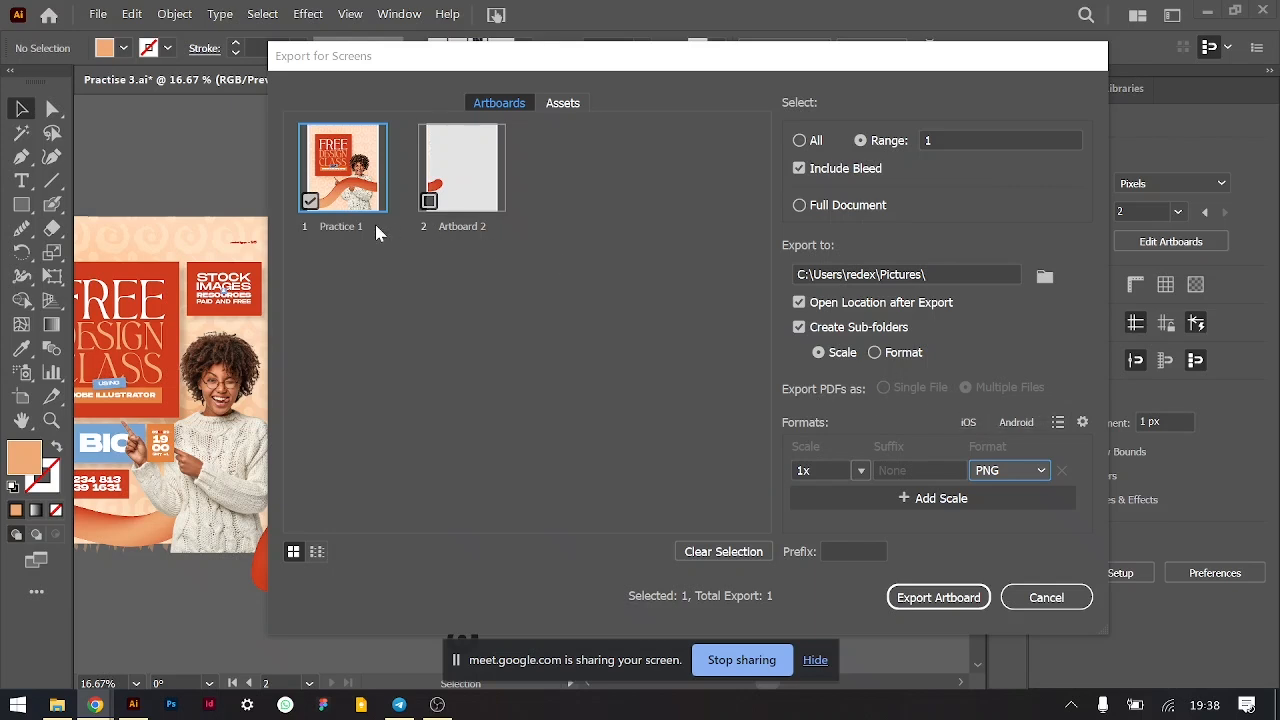
left_click(1020, 470)
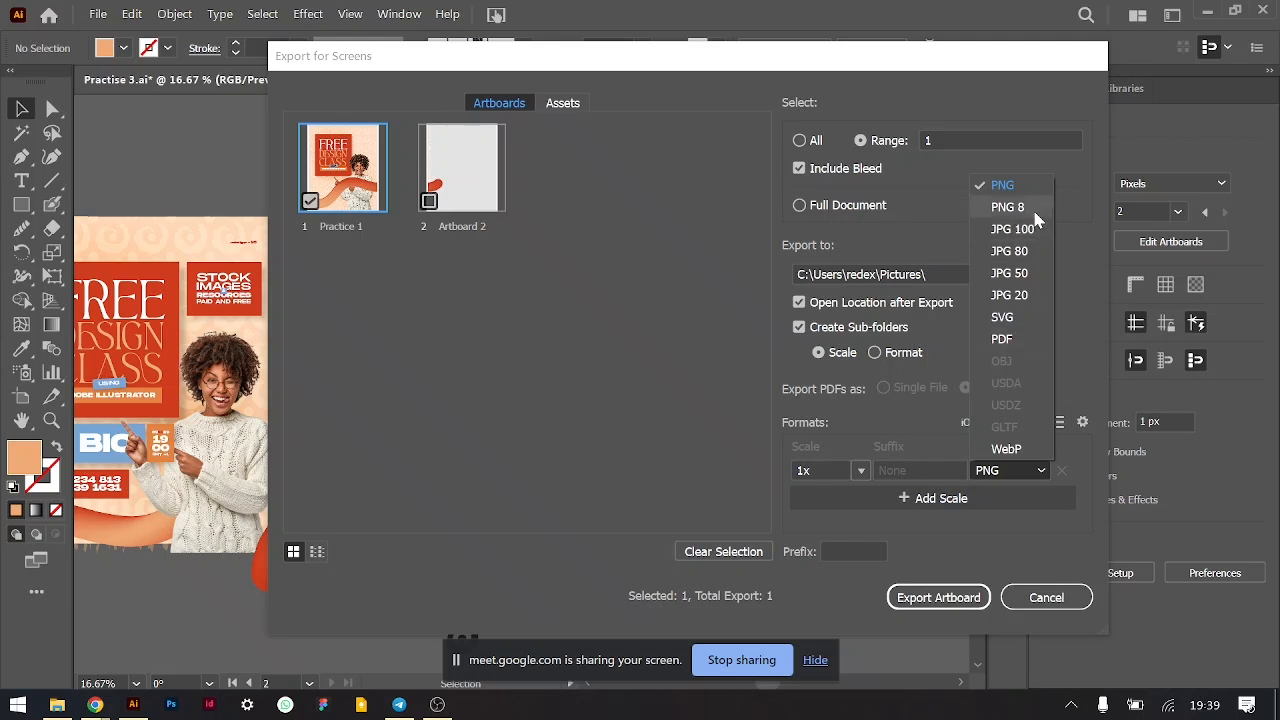
left_click(1012, 231)
left_click(861, 470)
left_click(872, 272)
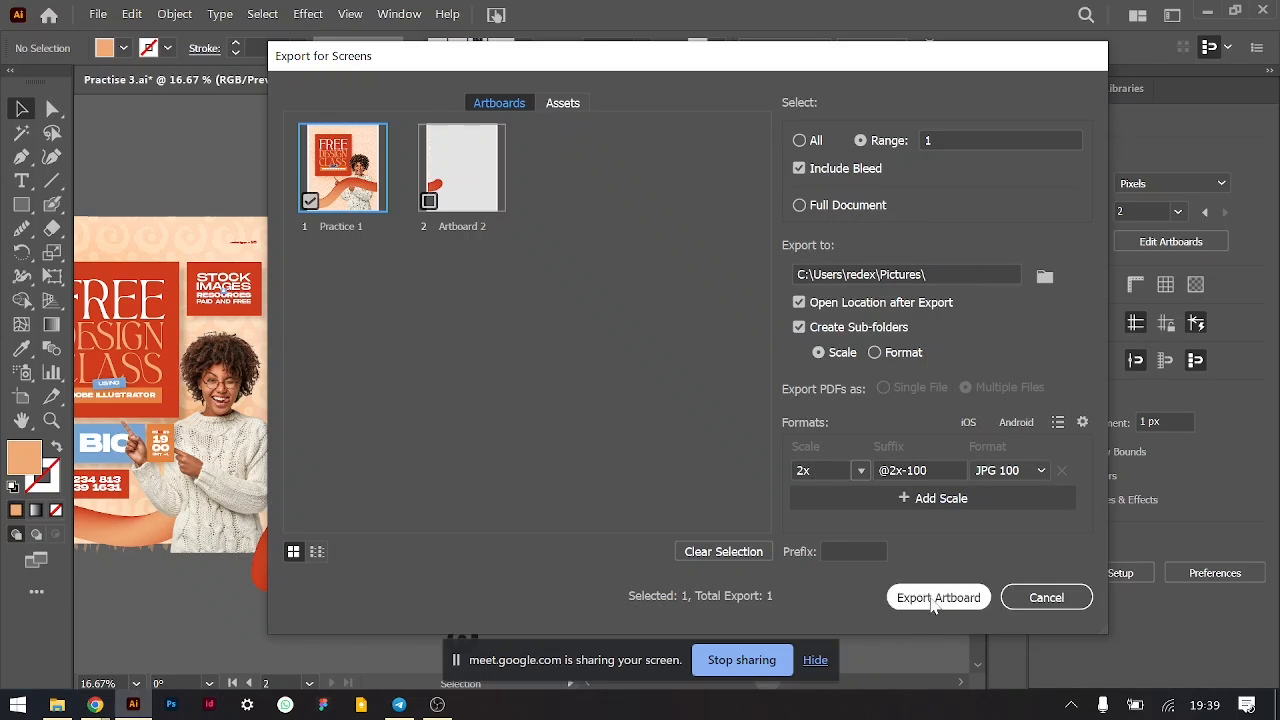
left_click(935, 599)
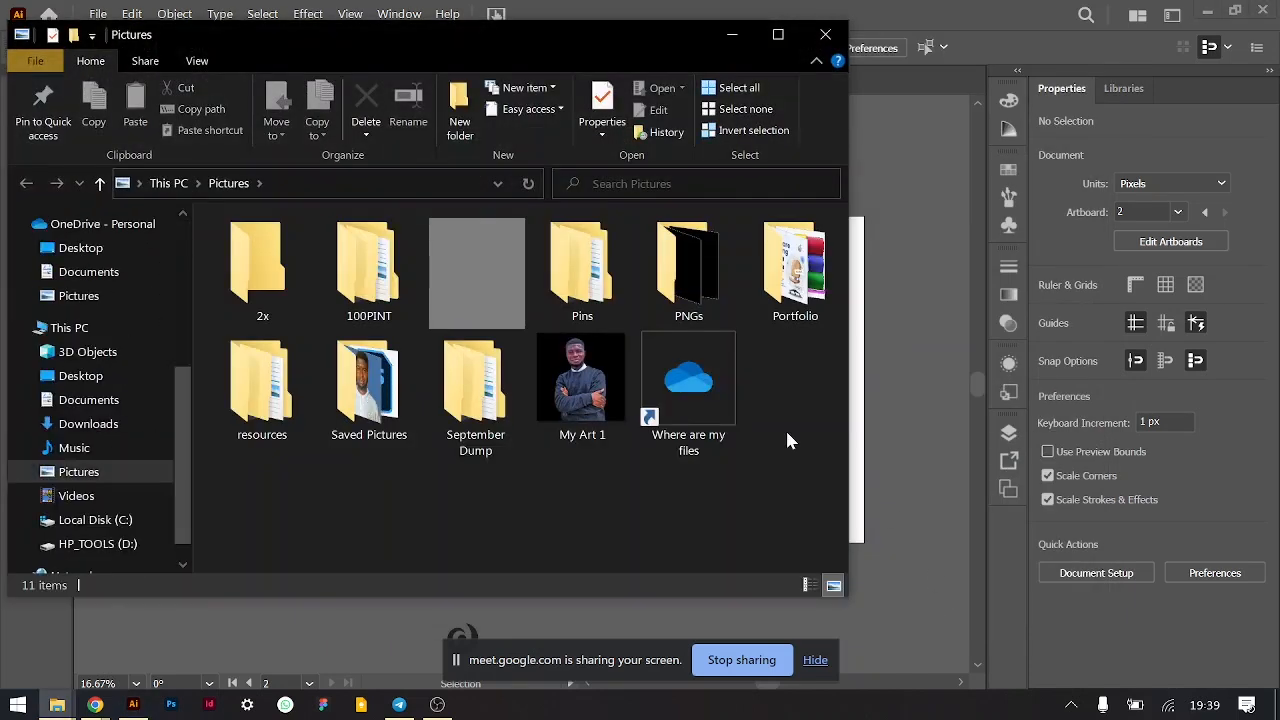
- Check the exported flyer image in the 2x folder inside Pictures, and return to the Illustrator document
double_click(263, 264)
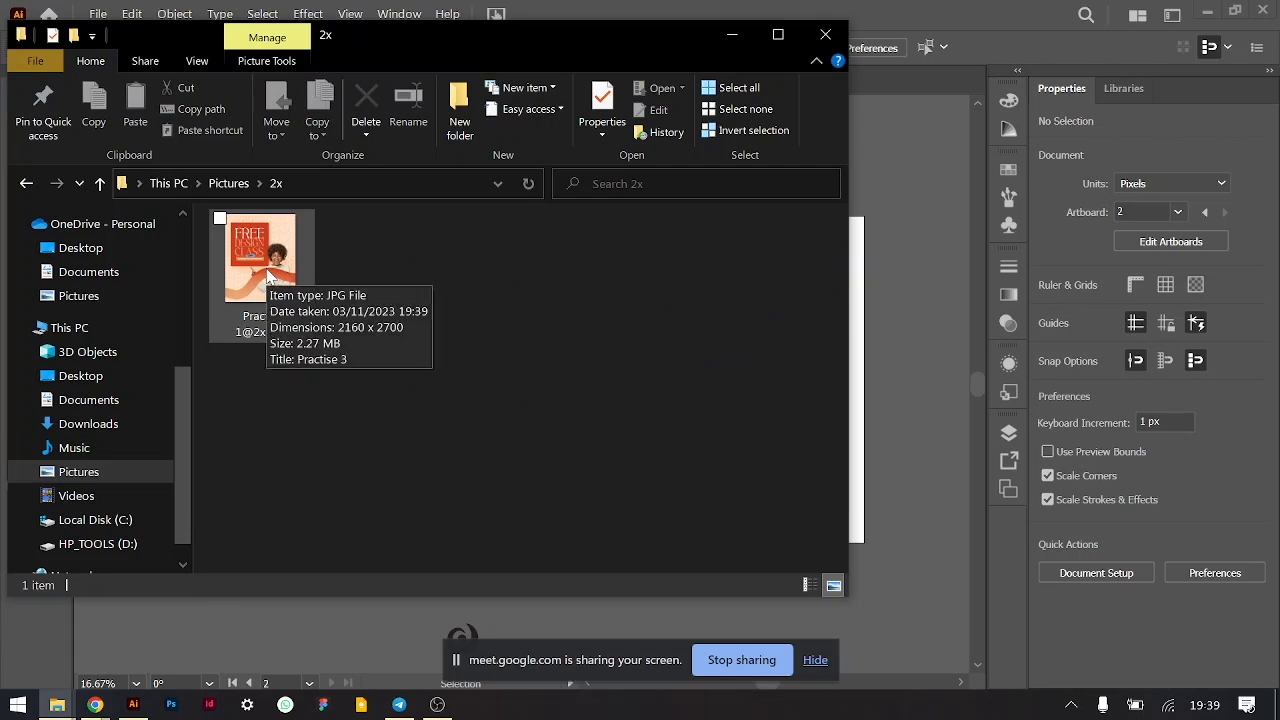
left_click(270, 275)
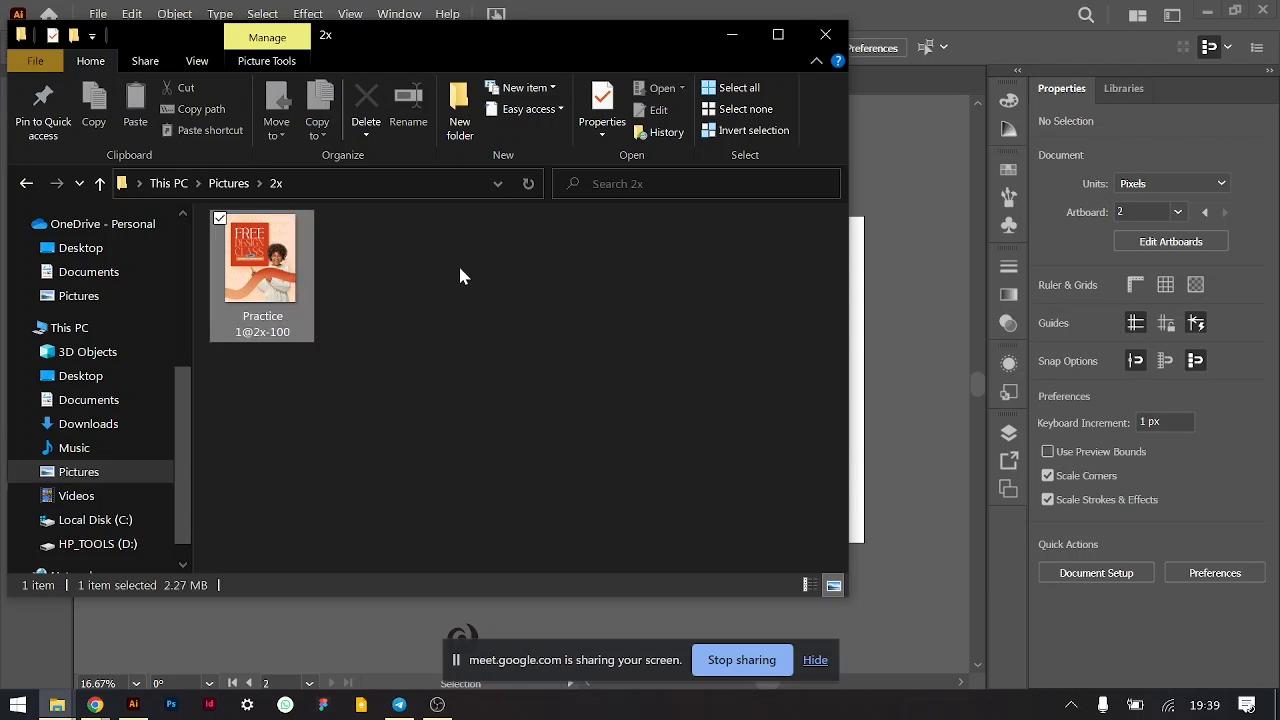
left_click(731, 9)
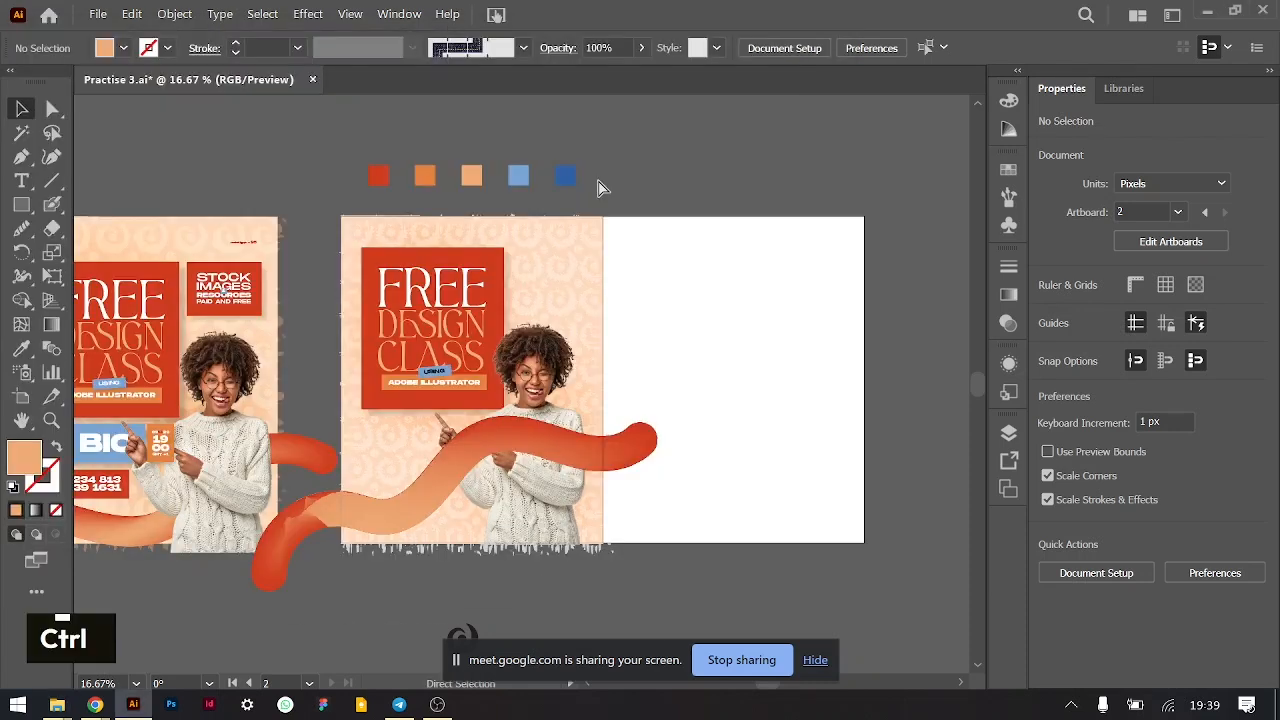
- Try an Export for Screens setup with both artboards combined into a single PDF file, and cancel it
key("ctrl+alt+e")
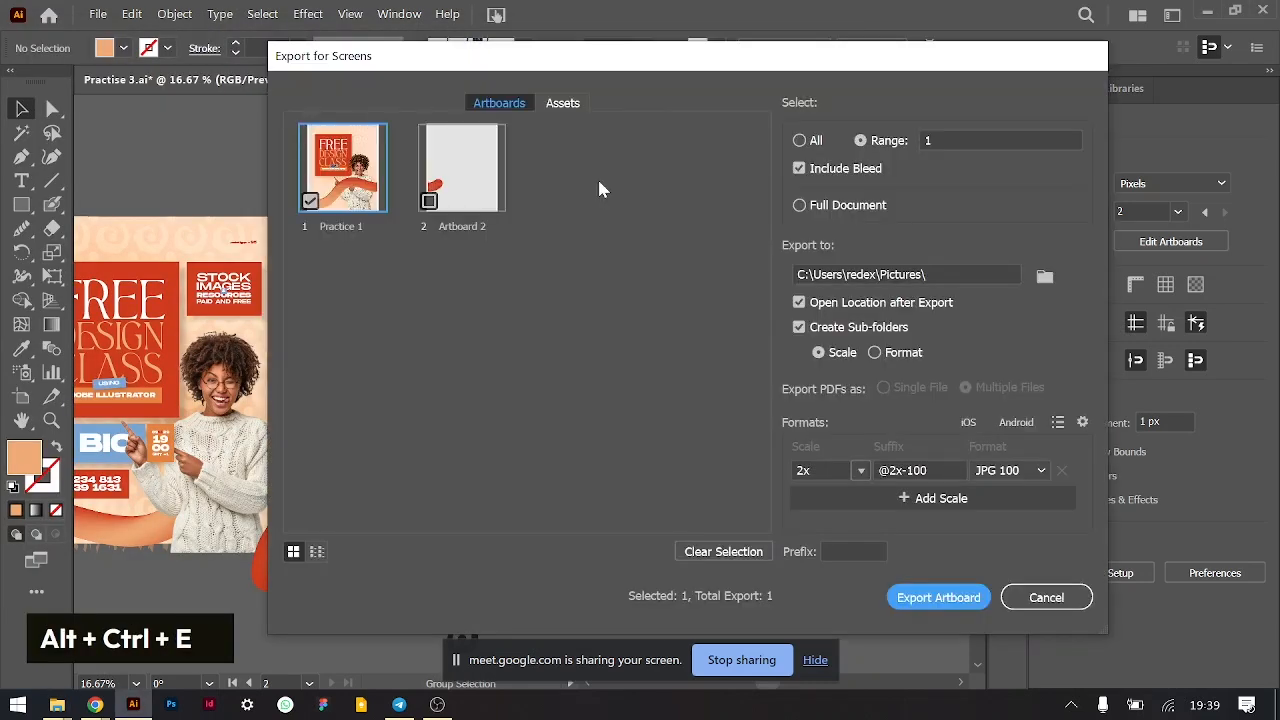
left_click(1045, 597)
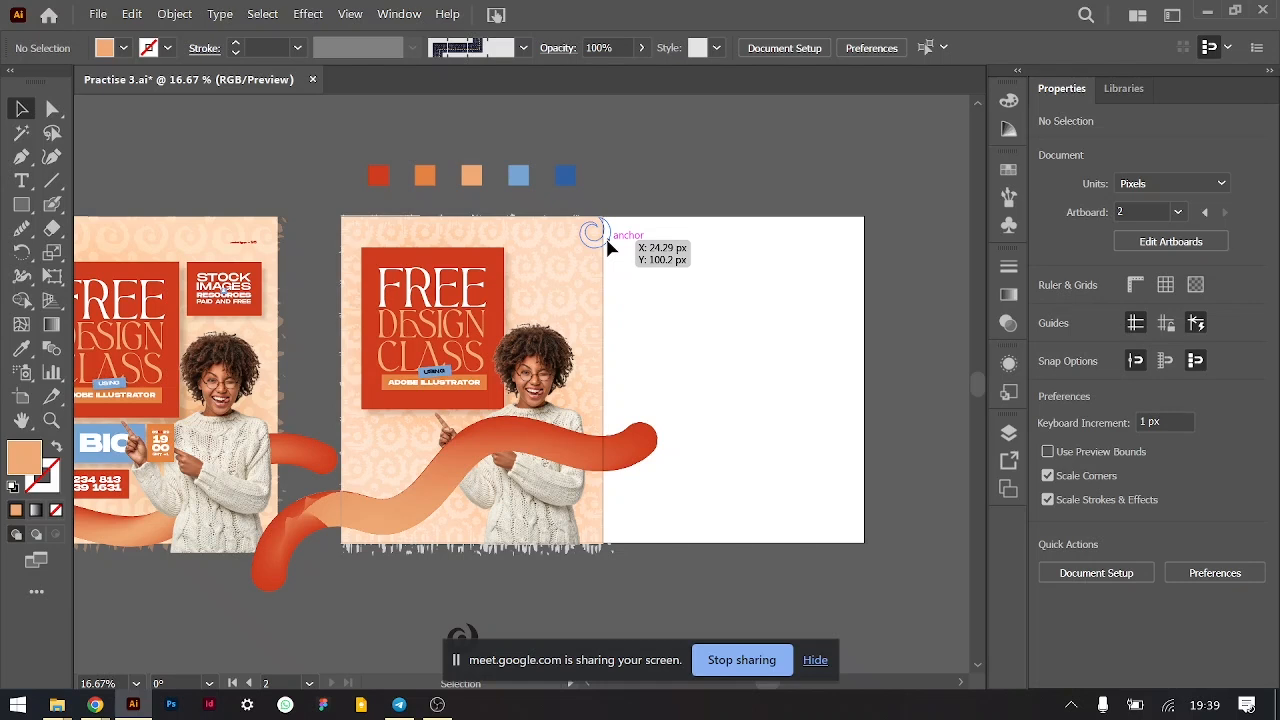
key("ctrl+alt+e")
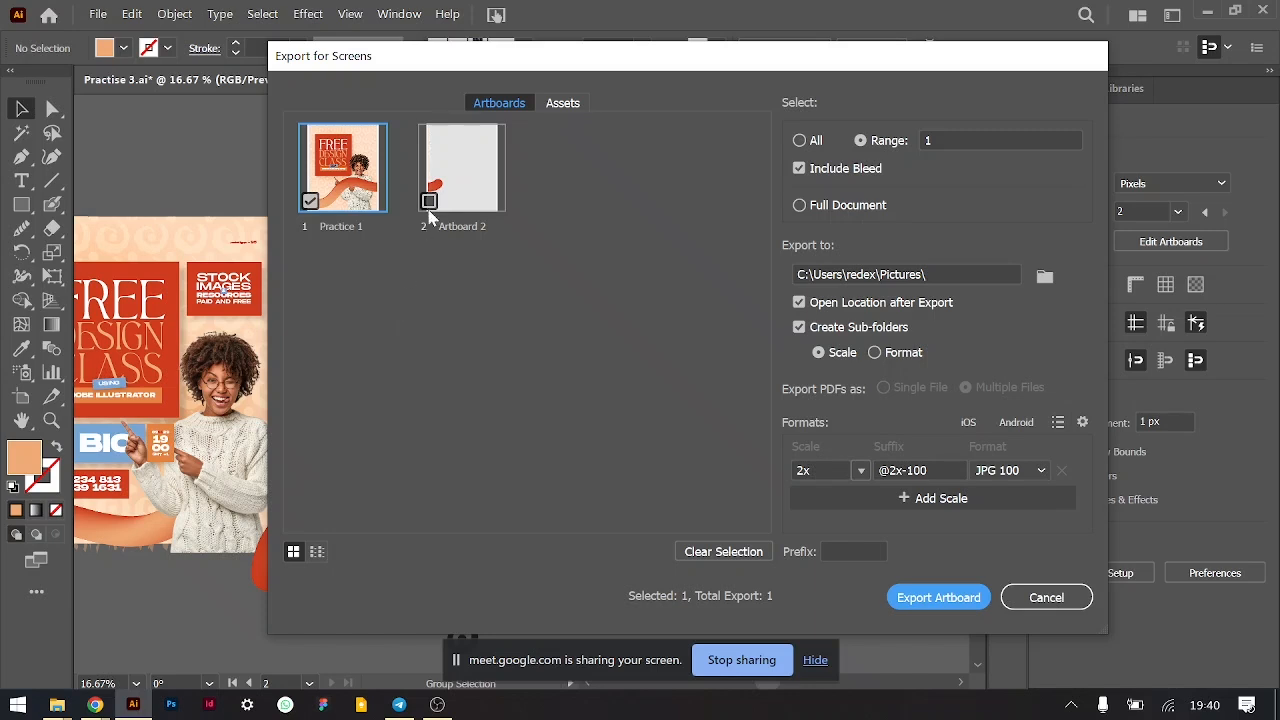
left_click(429, 201)
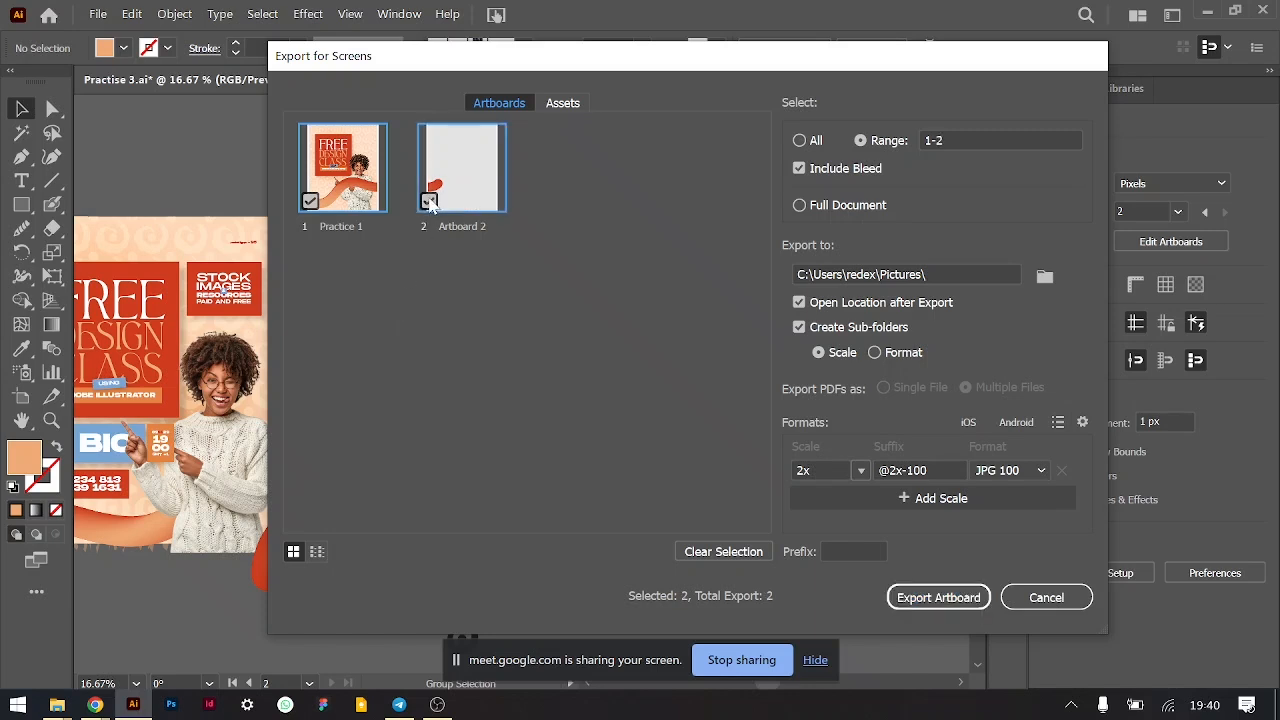
left_click(1035, 470)
left_click(1040, 338)
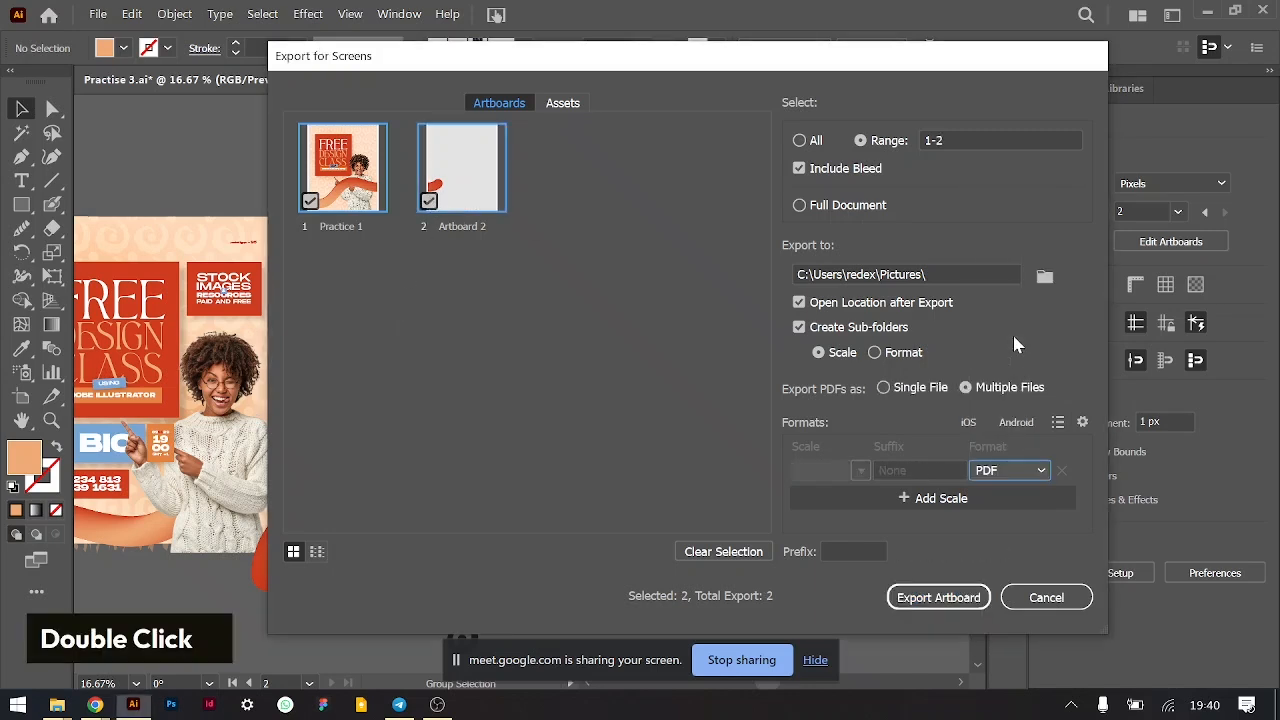
left_click(906, 391)
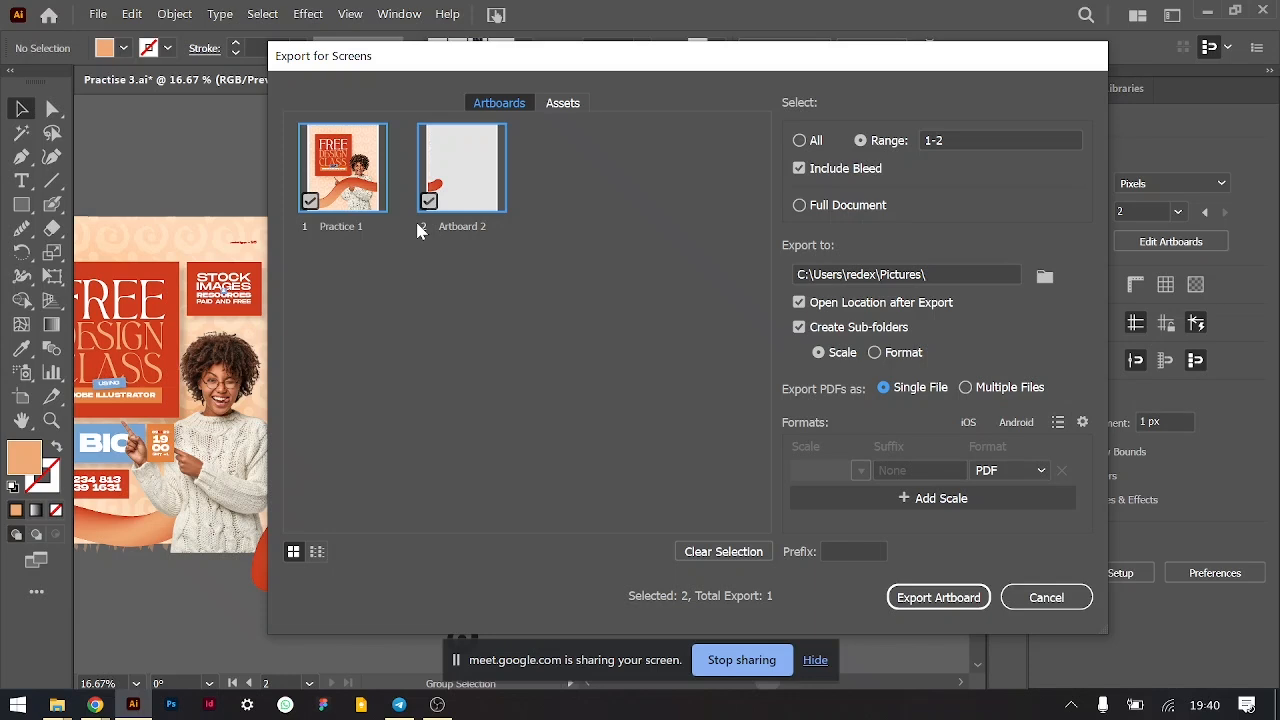
left_click(1043, 600)
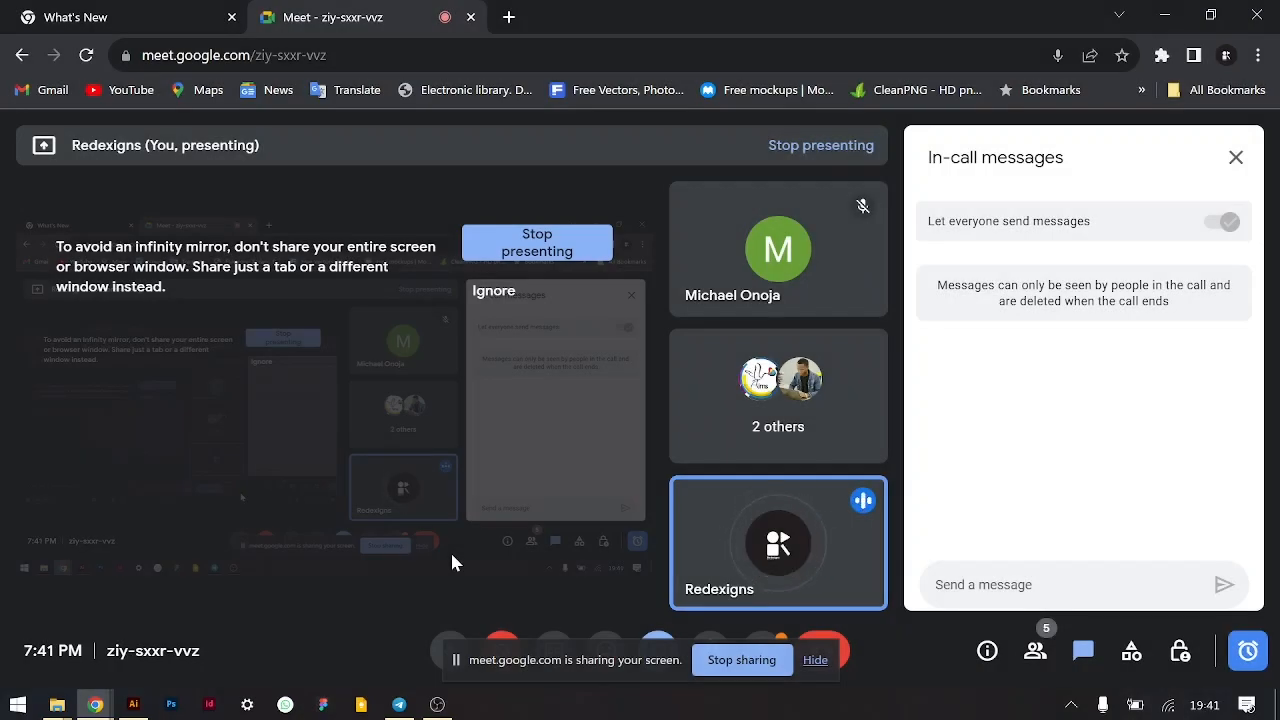
- Stop sharing the screen in the Google Meet call and leave the meeting
left_click(742, 660)
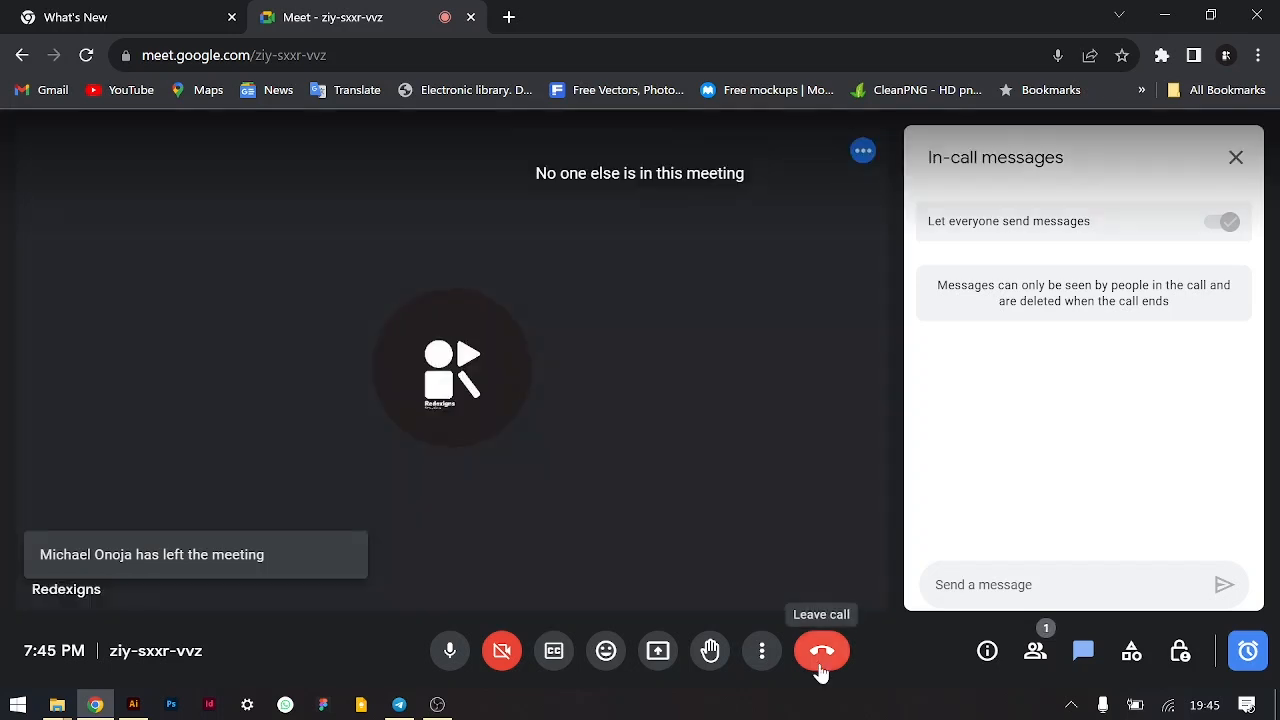
left_click(820, 668)
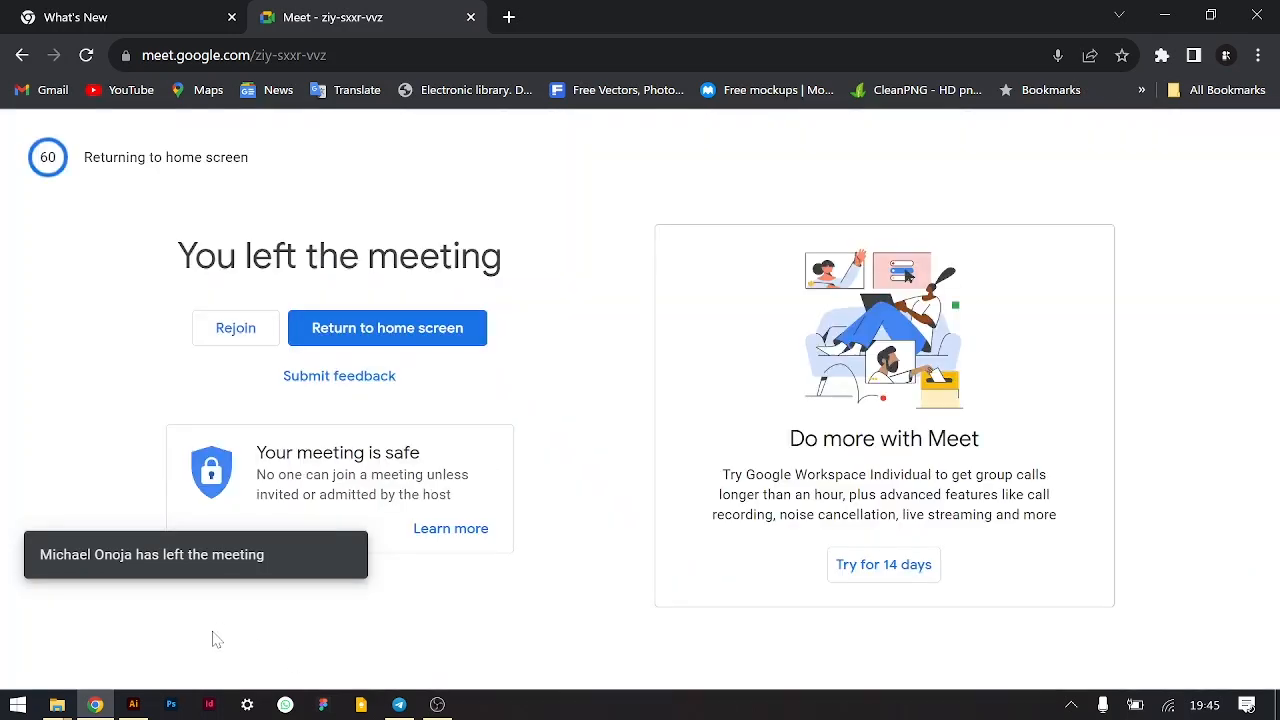